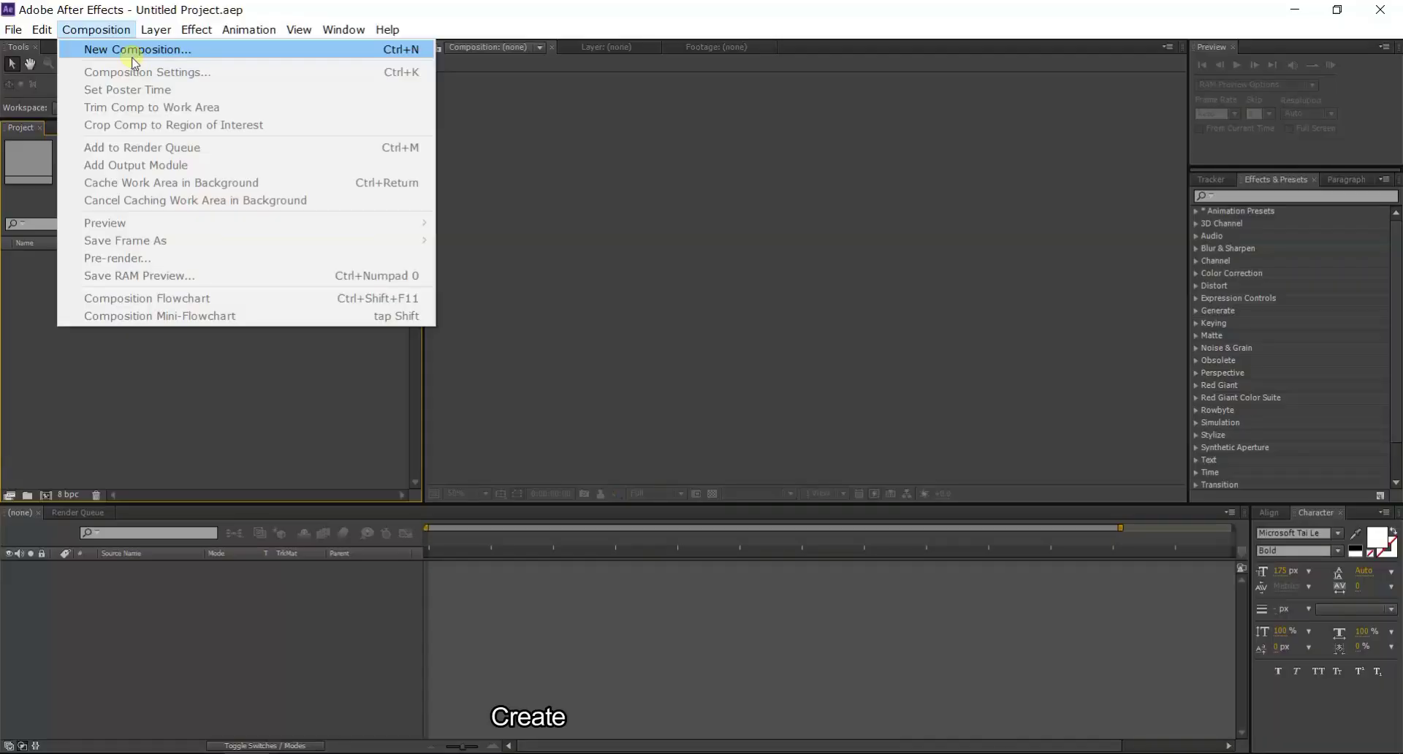
# - Create a new 1920×1080 HD composition named Fireworks
pyautogui.click(179, 49)
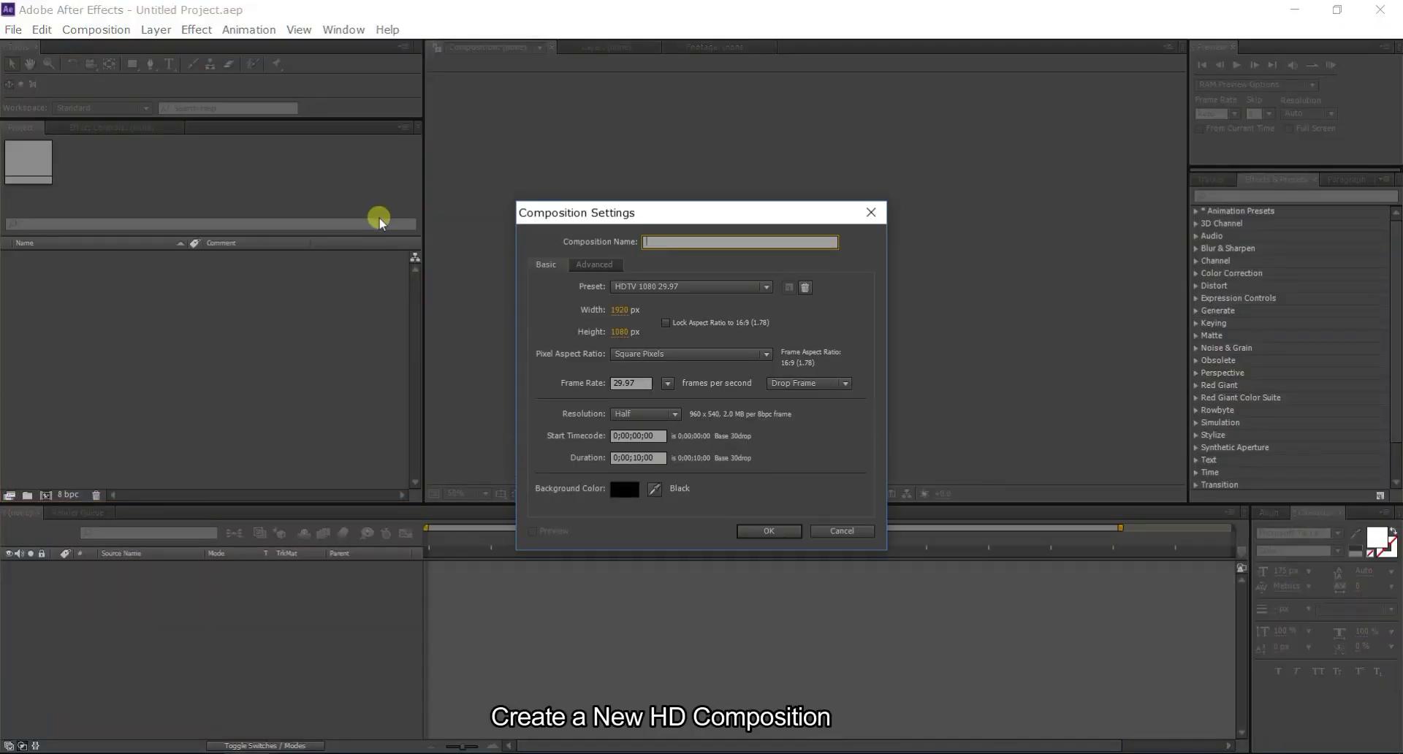
pyautogui.write('Fireworks')
pyautogui.click(776, 532)
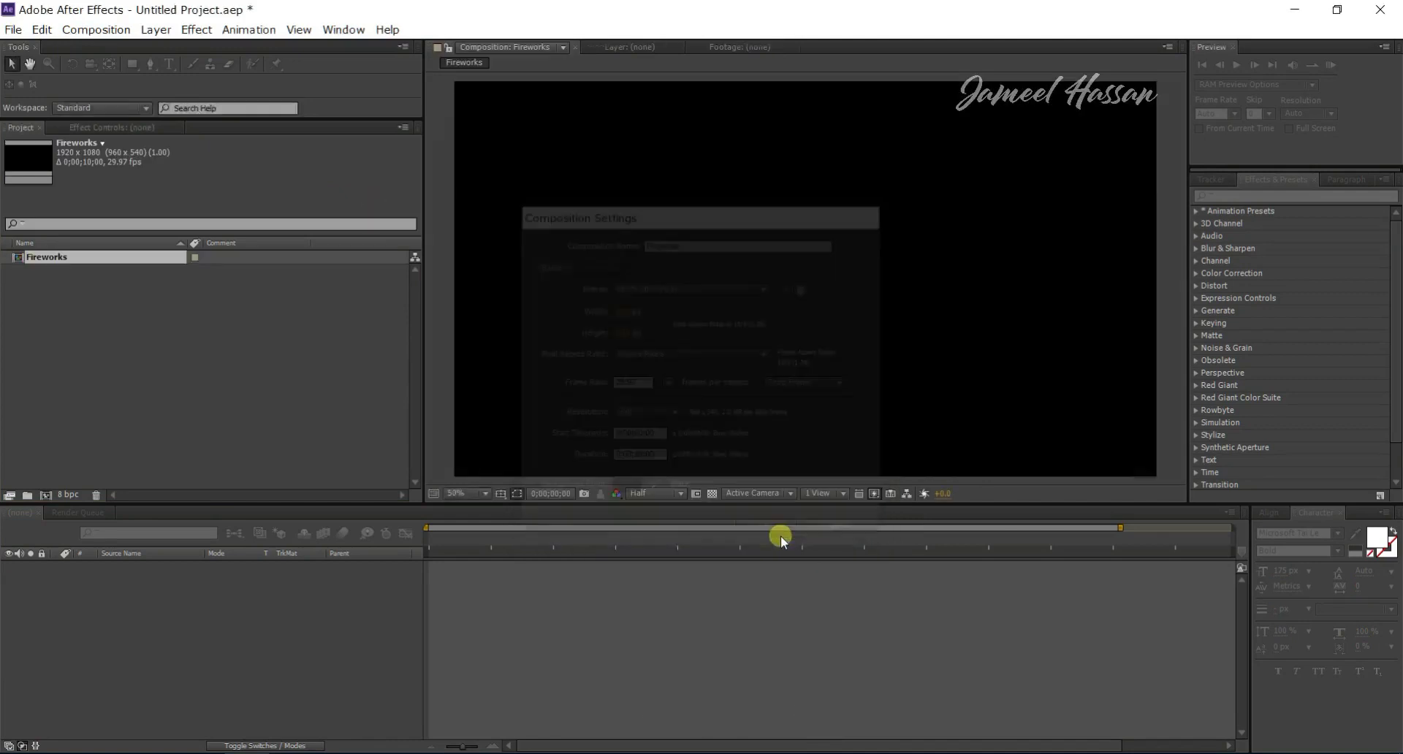
# - Add a full-size solid layer named Crackers to the composition
pyautogui.rightClick(133, 635)
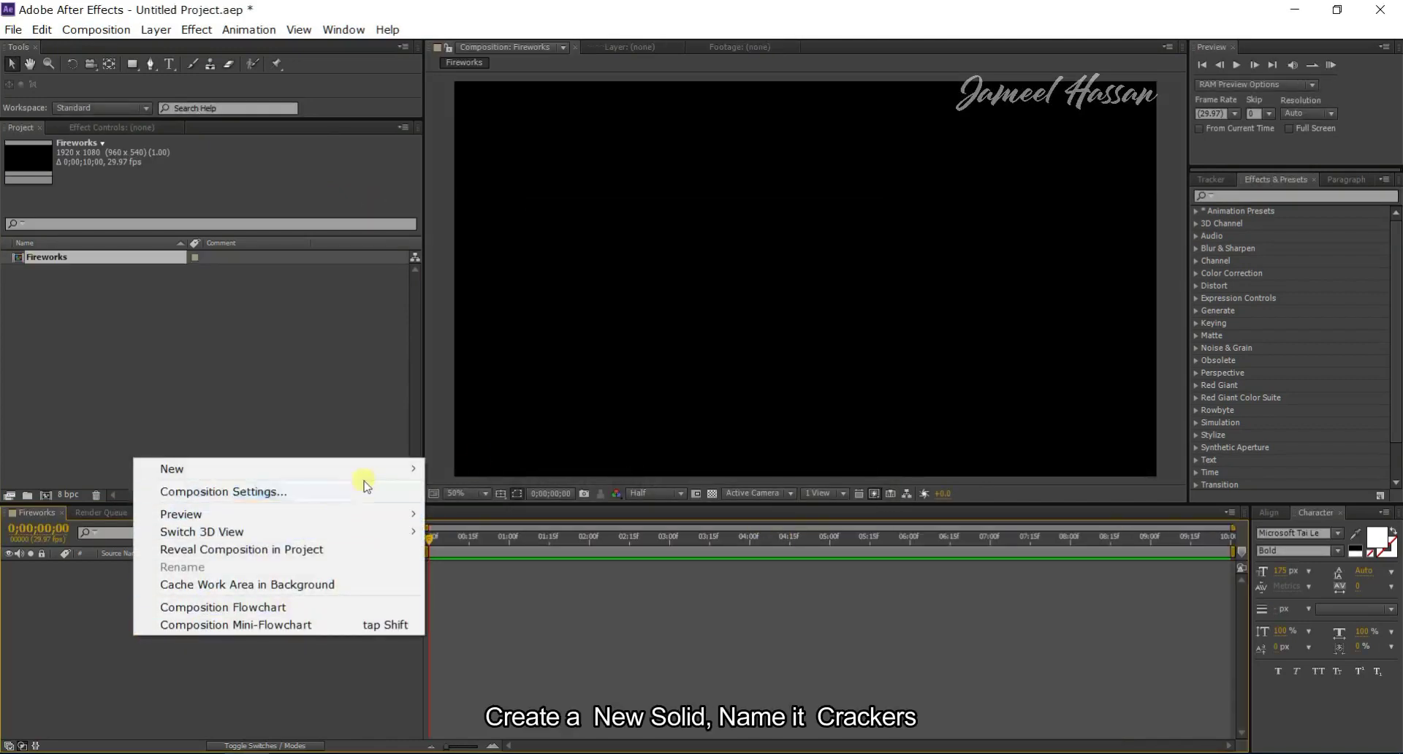
pyautogui.moveTo(382, 469)
pyautogui.click(471, 507)
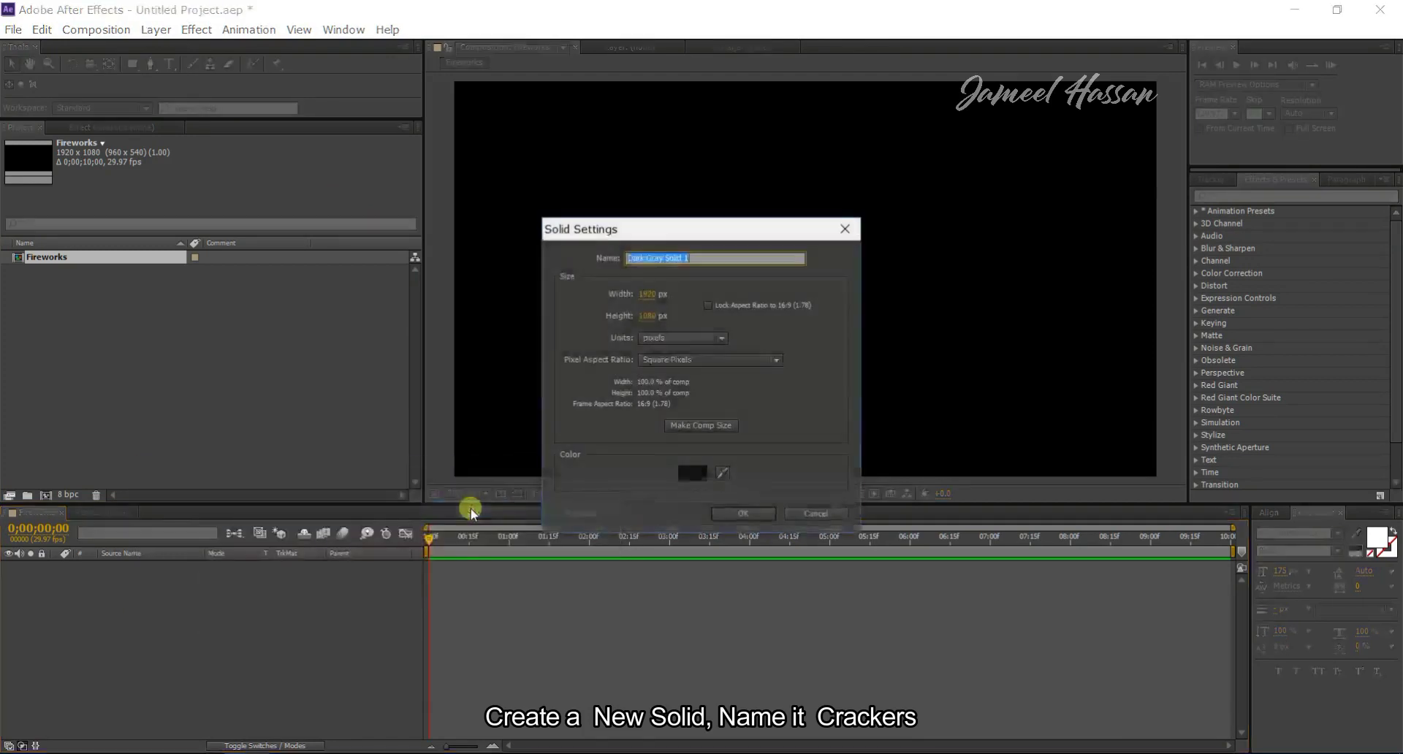
pyautogui.press('BackSpace')
pyautogui.write('Crac')
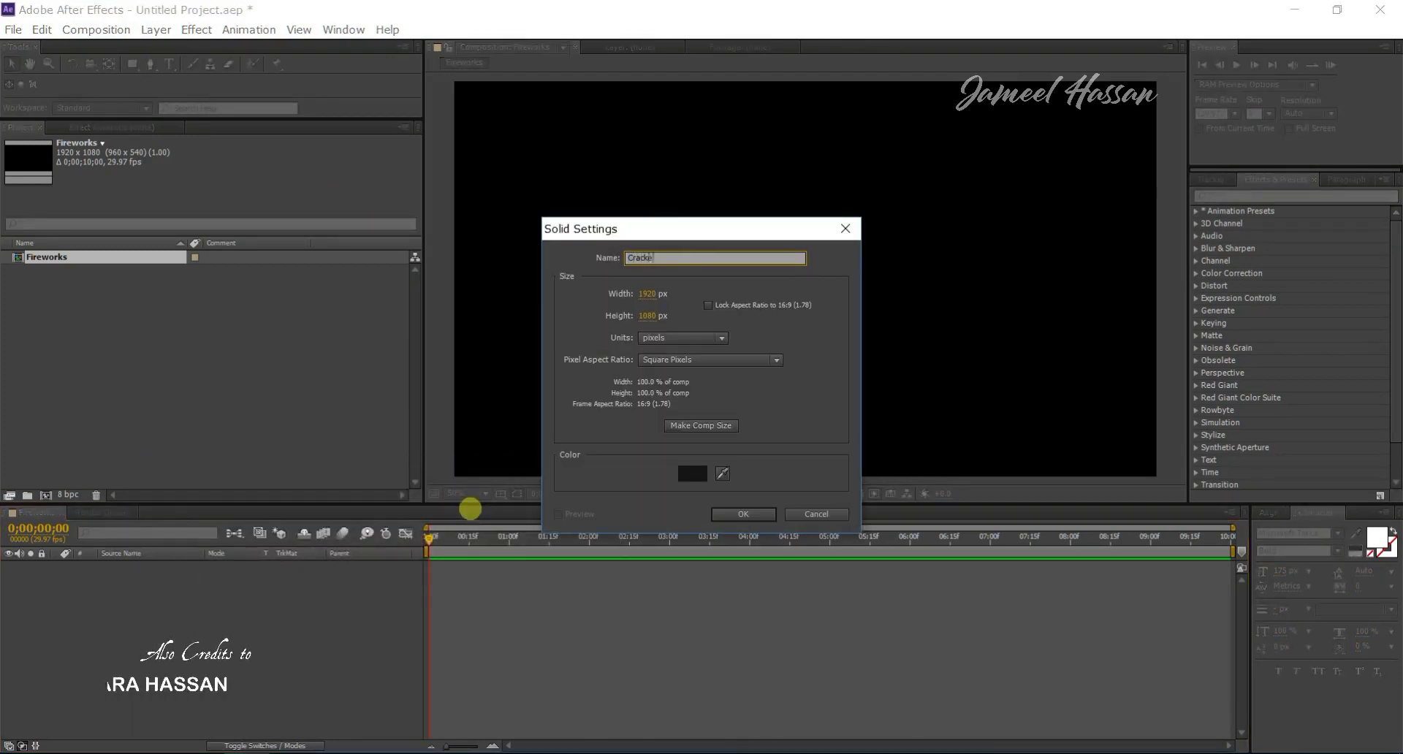
pyautogui.write('kers')
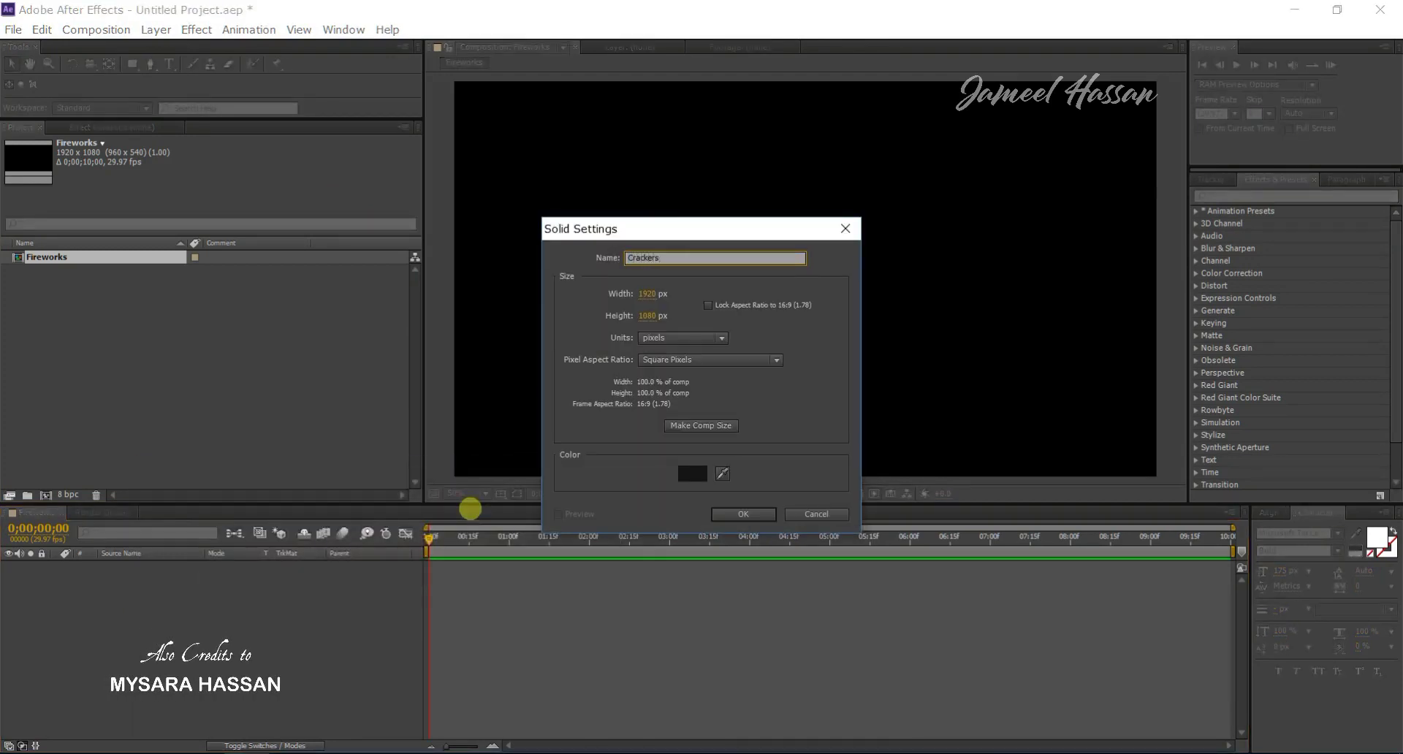
pyautogui.click(725, 515)
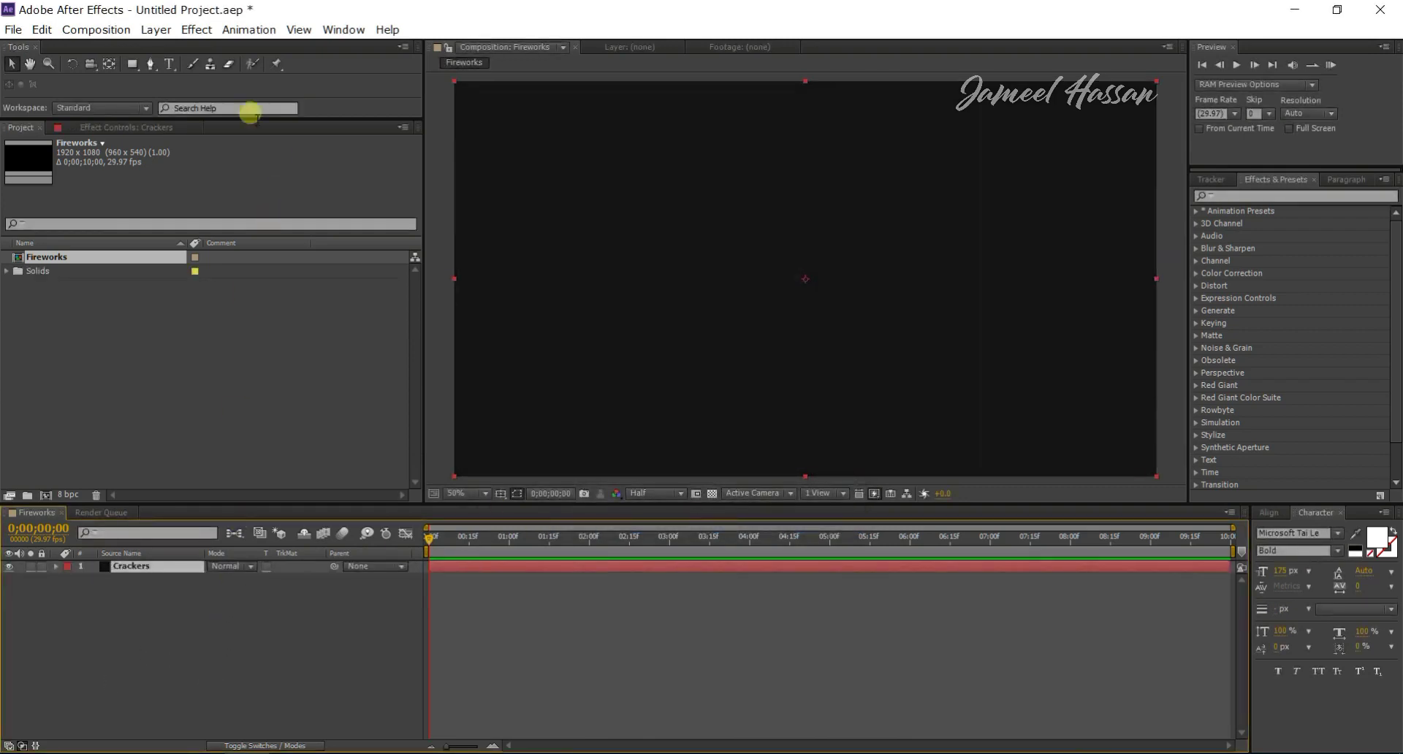
# - Apply Trapcode Particular to Crackers and keyframe Particles/sec at 8000 at 2 seconds
pyautogui.click(196, 30)
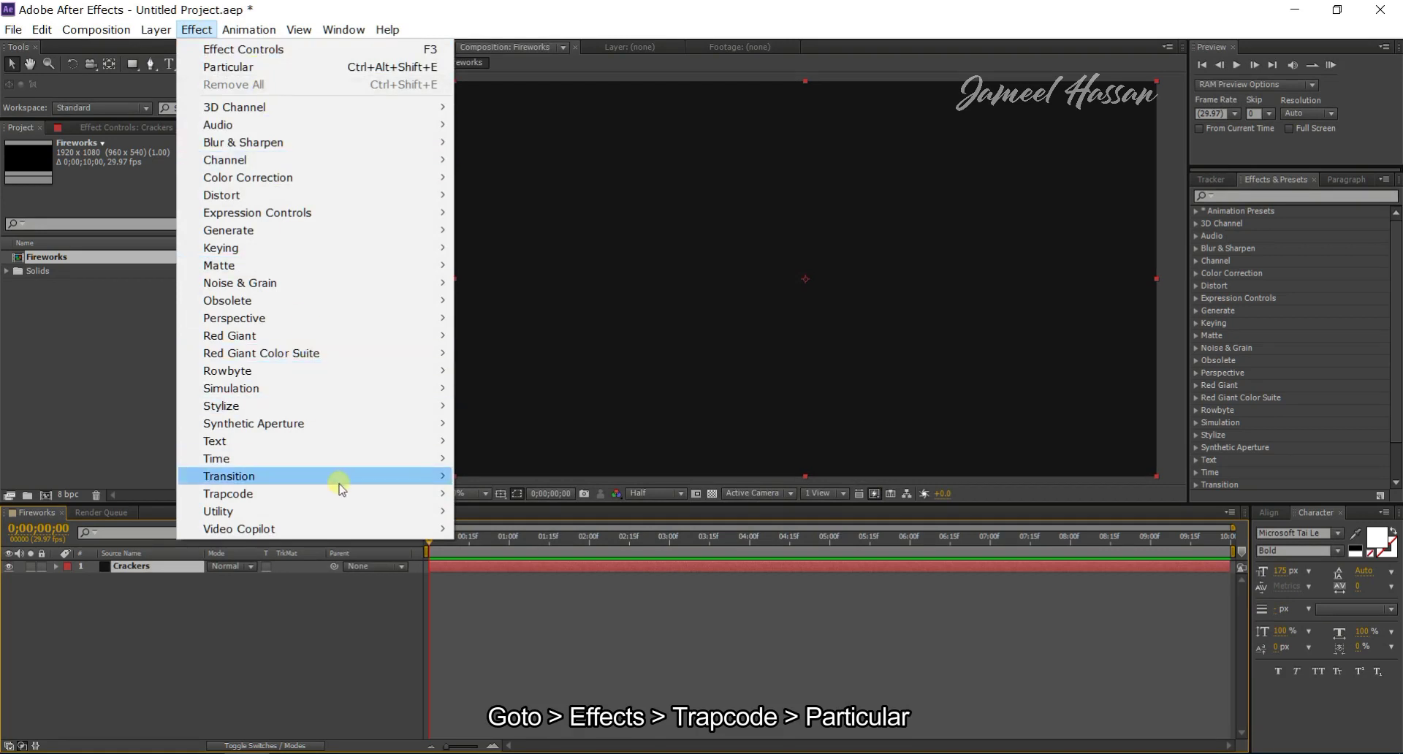
pyautogui.moveTo(348, 493)
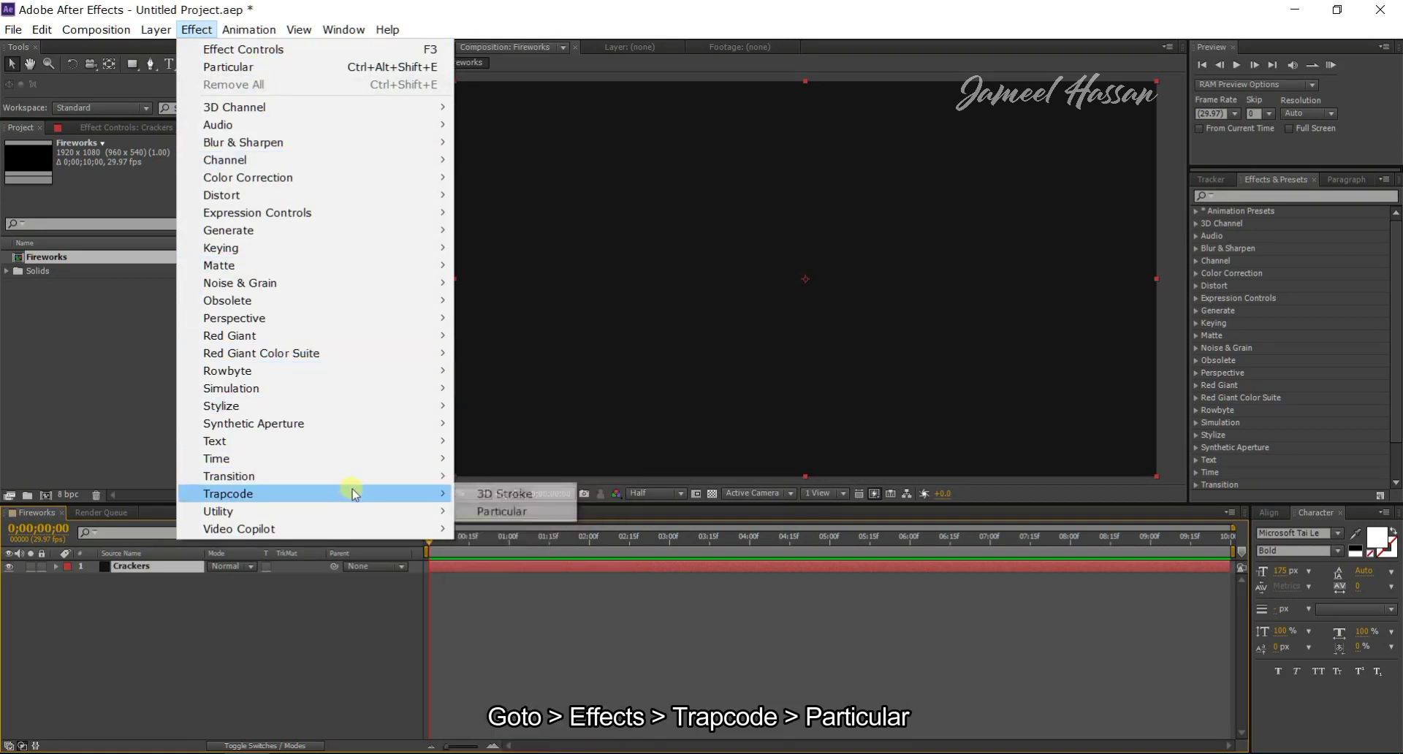
pyautogui.click(497, 511)
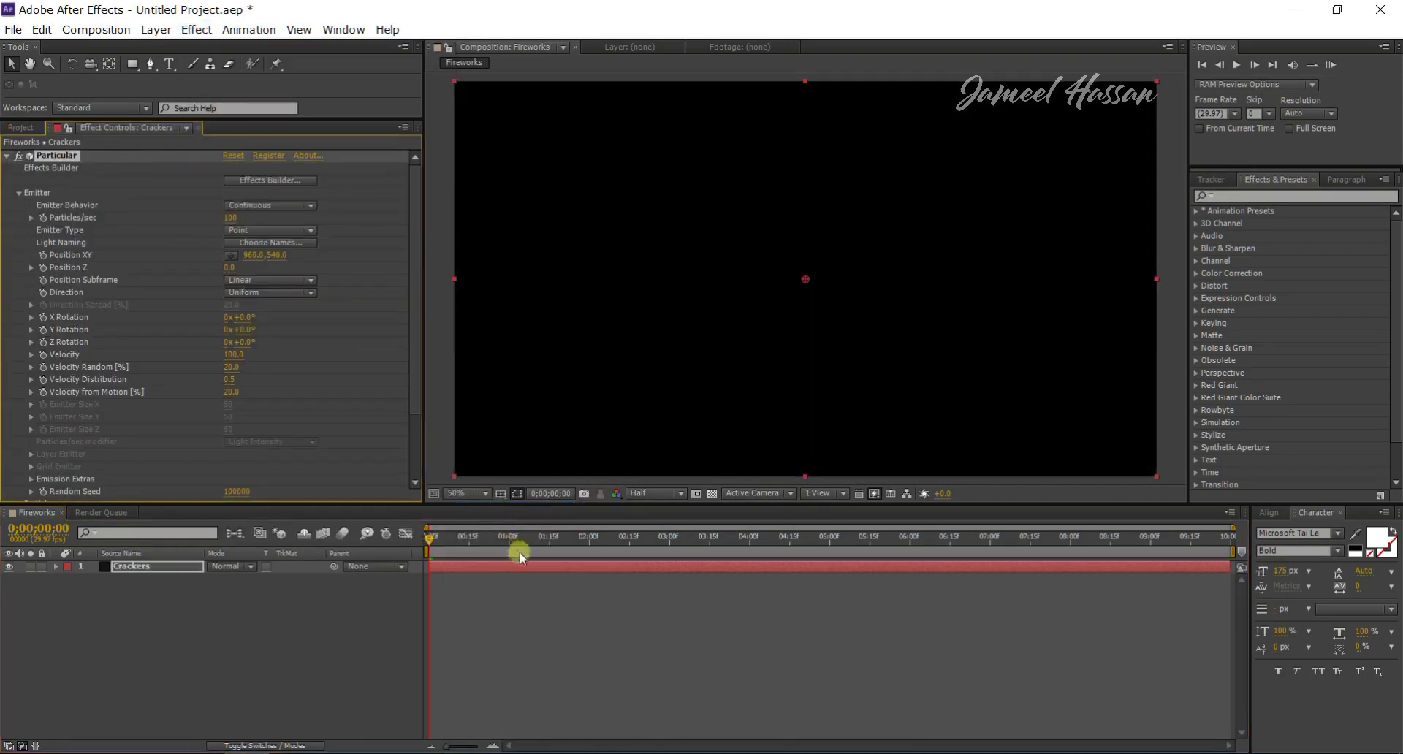
pyautogui.click(590, 536)
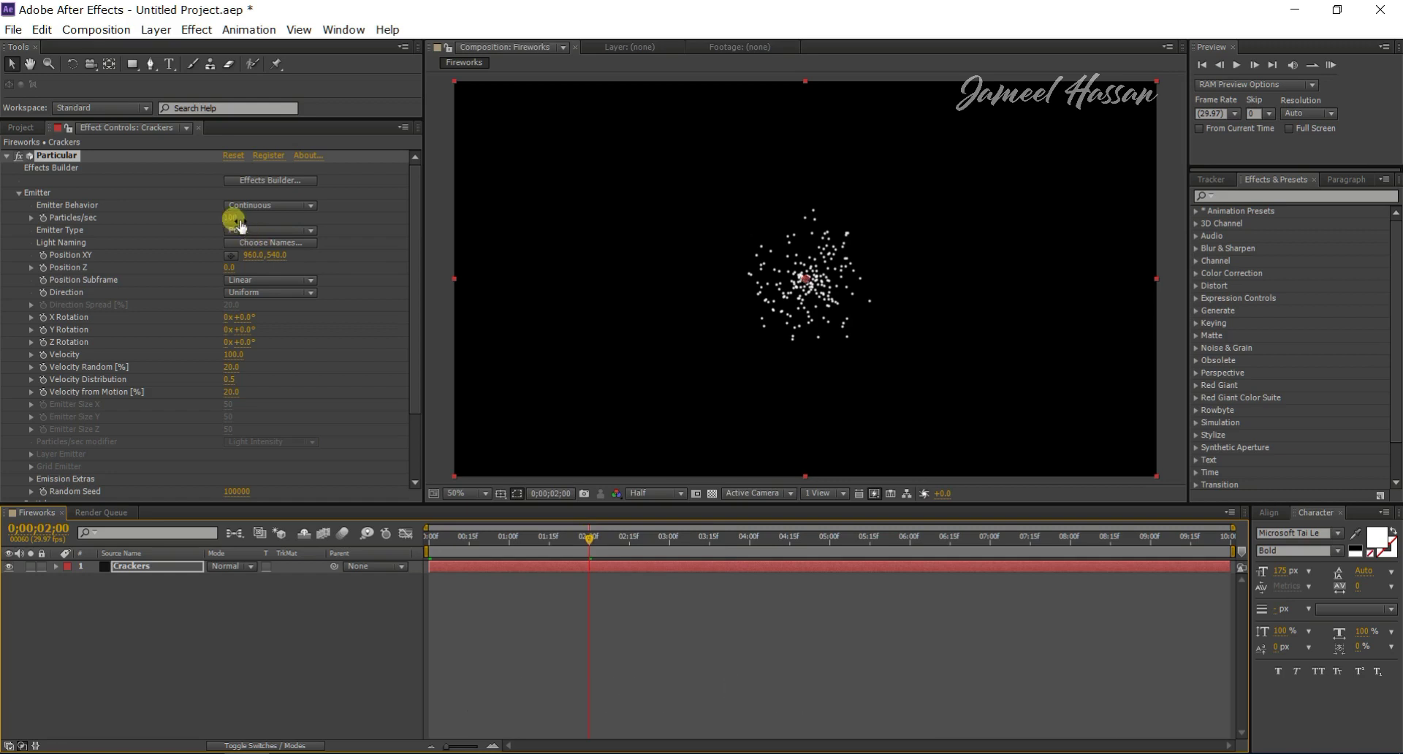
pyautogui.click(238, 220)
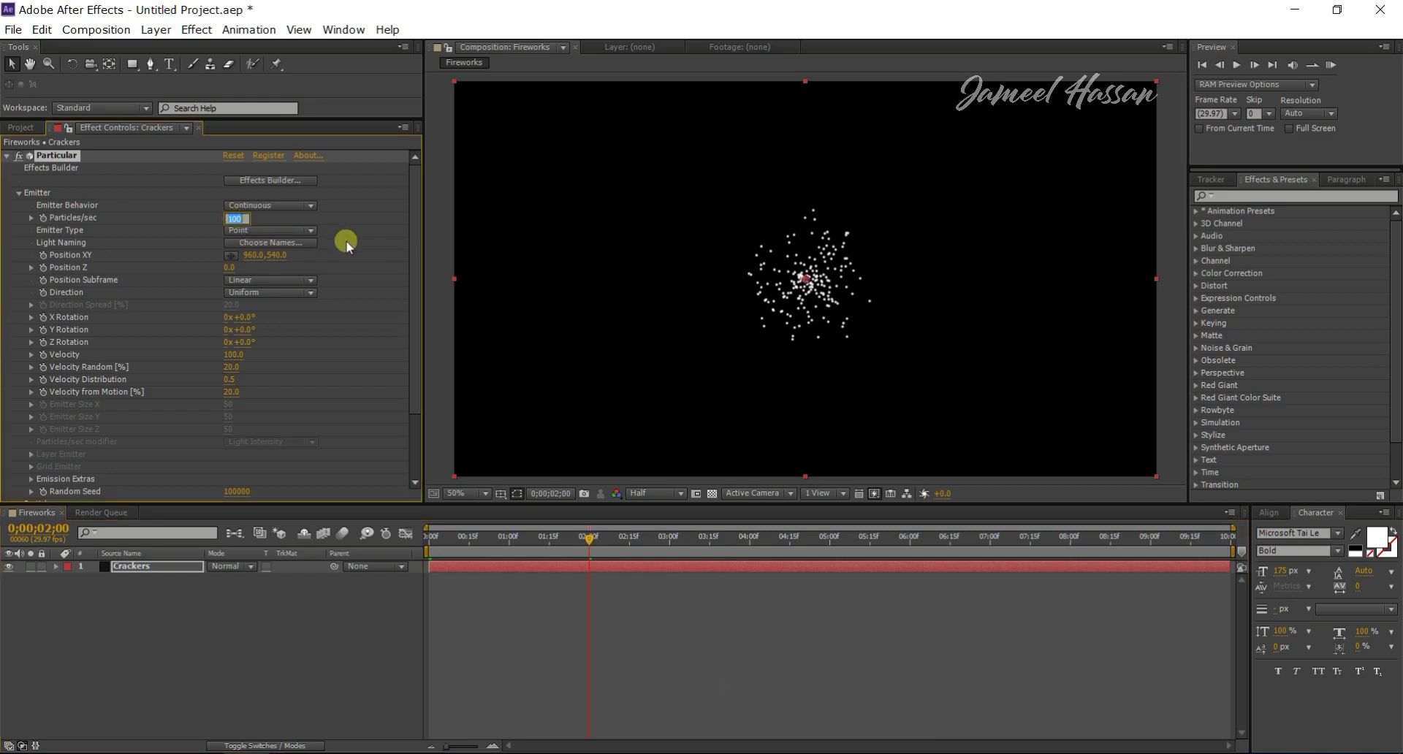
pyautogui.write('8000')
pyautogui.press('Return')
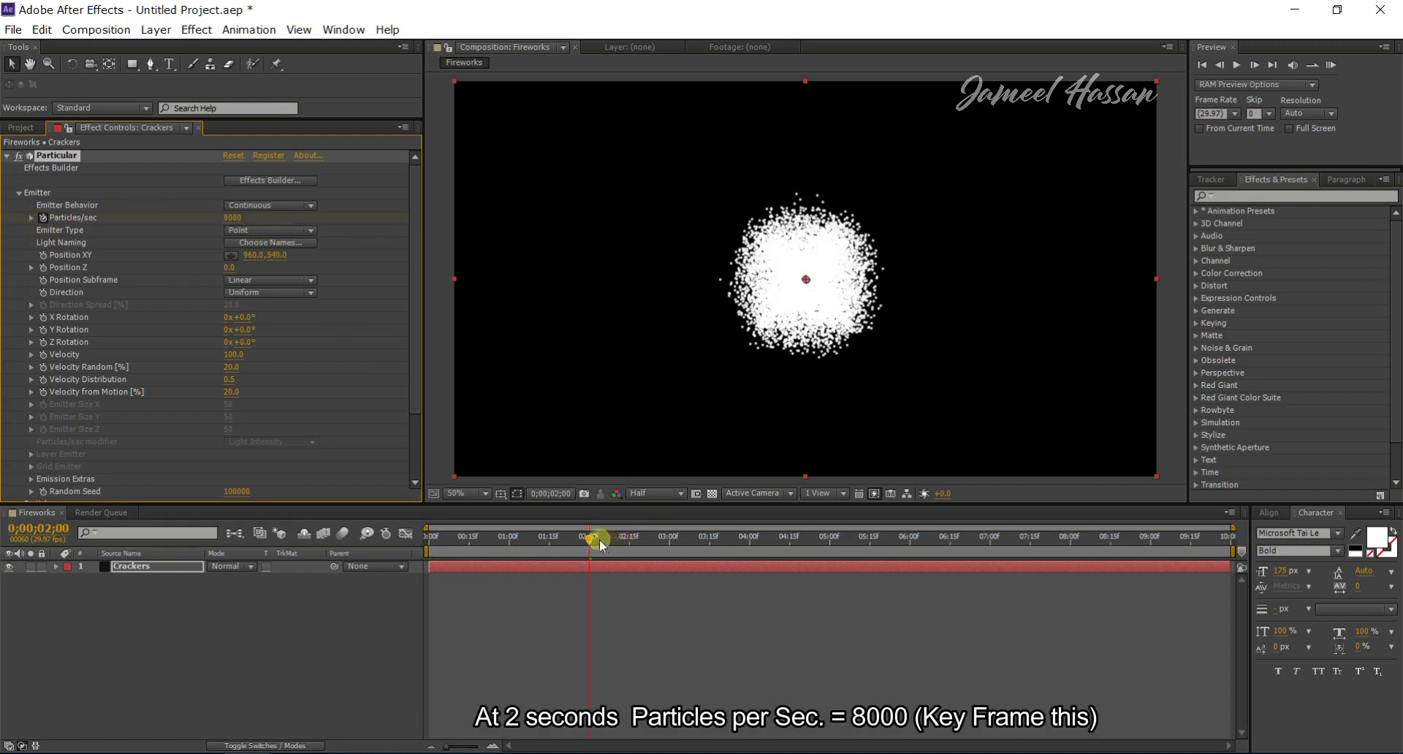
# - Keyframe Particles/sec to 0 a few frames after and before 2 seconds, then preview the burst
pyautogui.moveTo(592, 539); pyautogui.dragTo(609, 545)
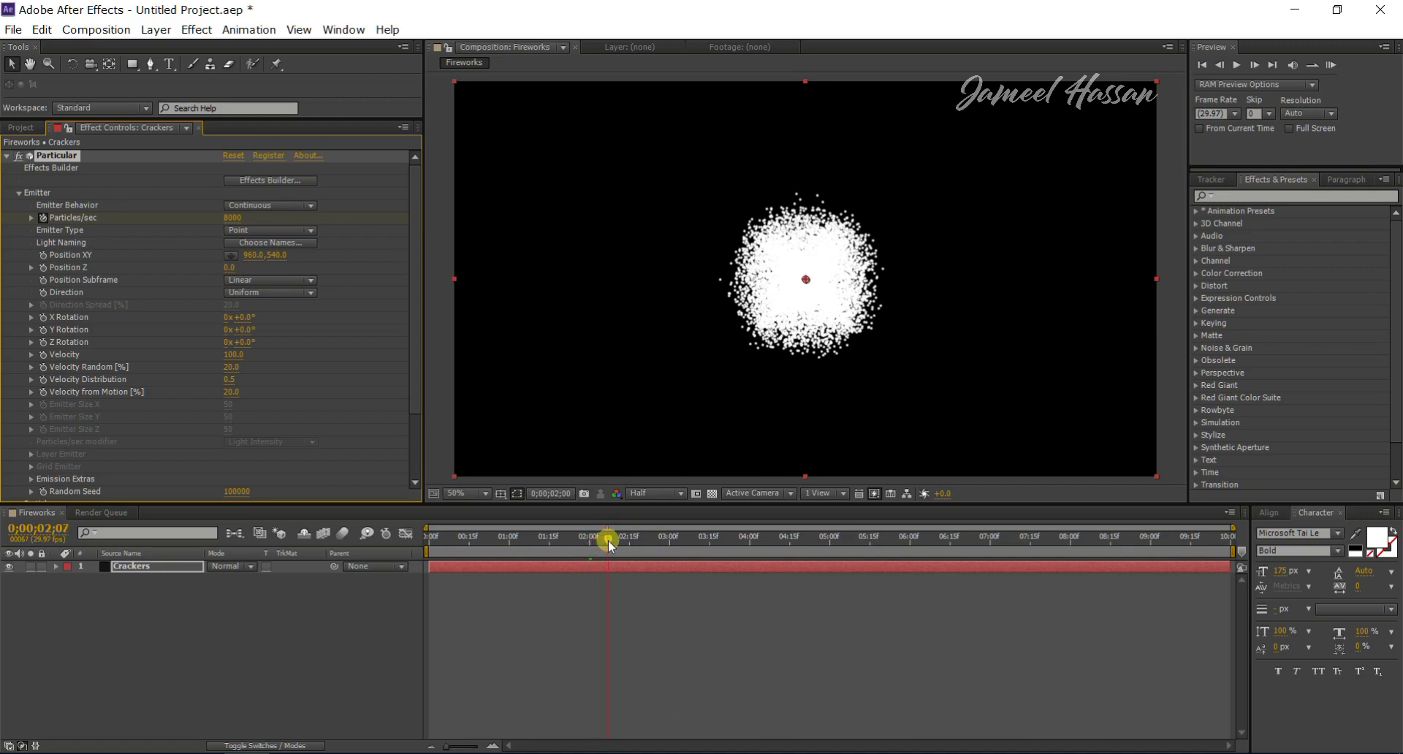
pyautogui.click(232, 218)
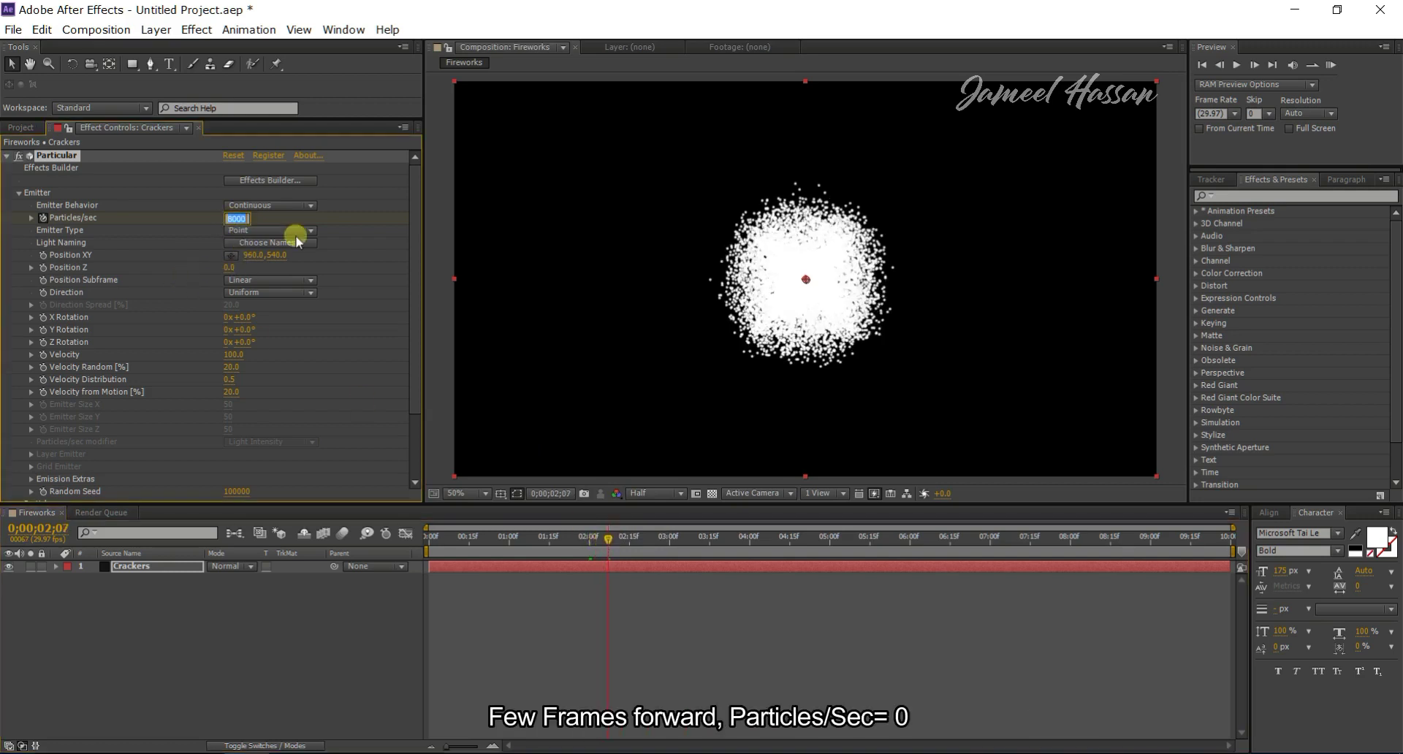
pyautogui.write('0')
pyautogui.press('Return')
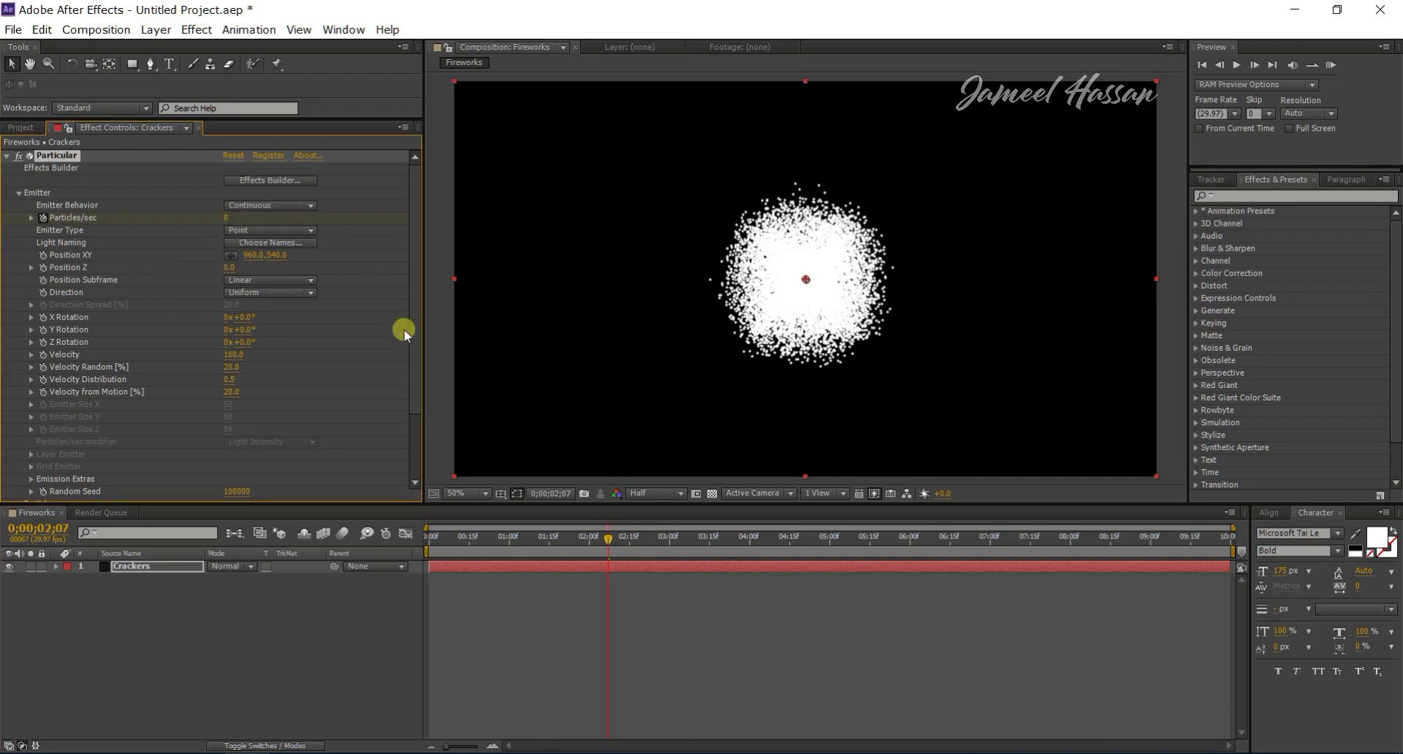
pyautogui.click(568, 541)
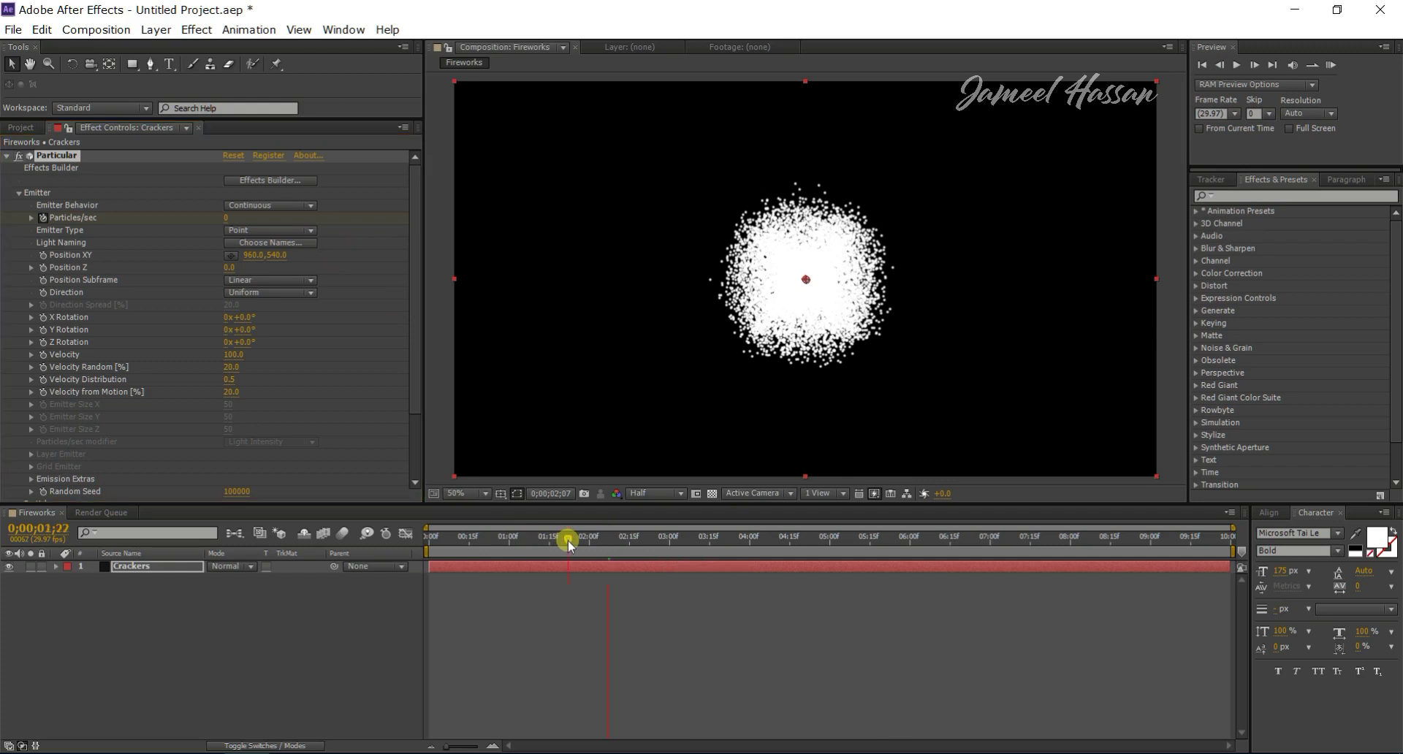
pyautogui.click(237, 218)
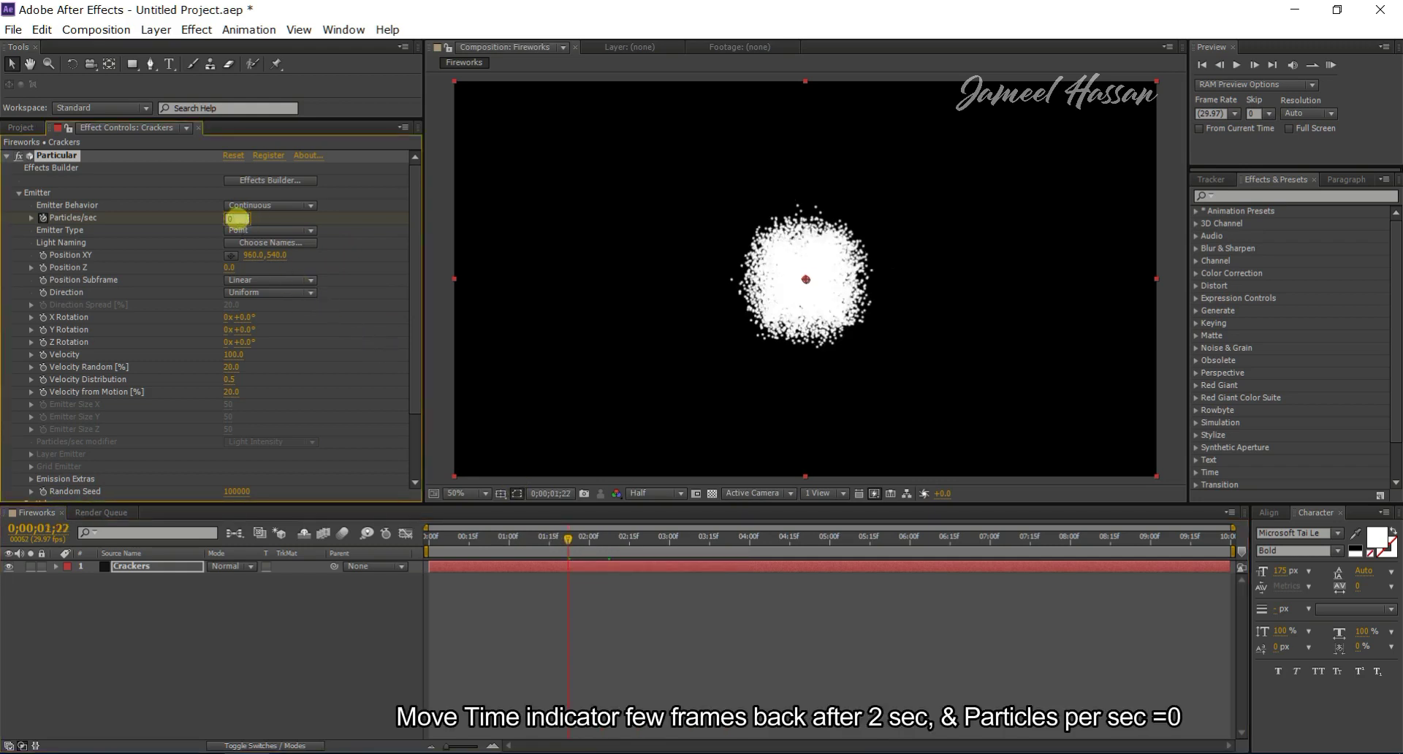
pyautogui.press('Return')
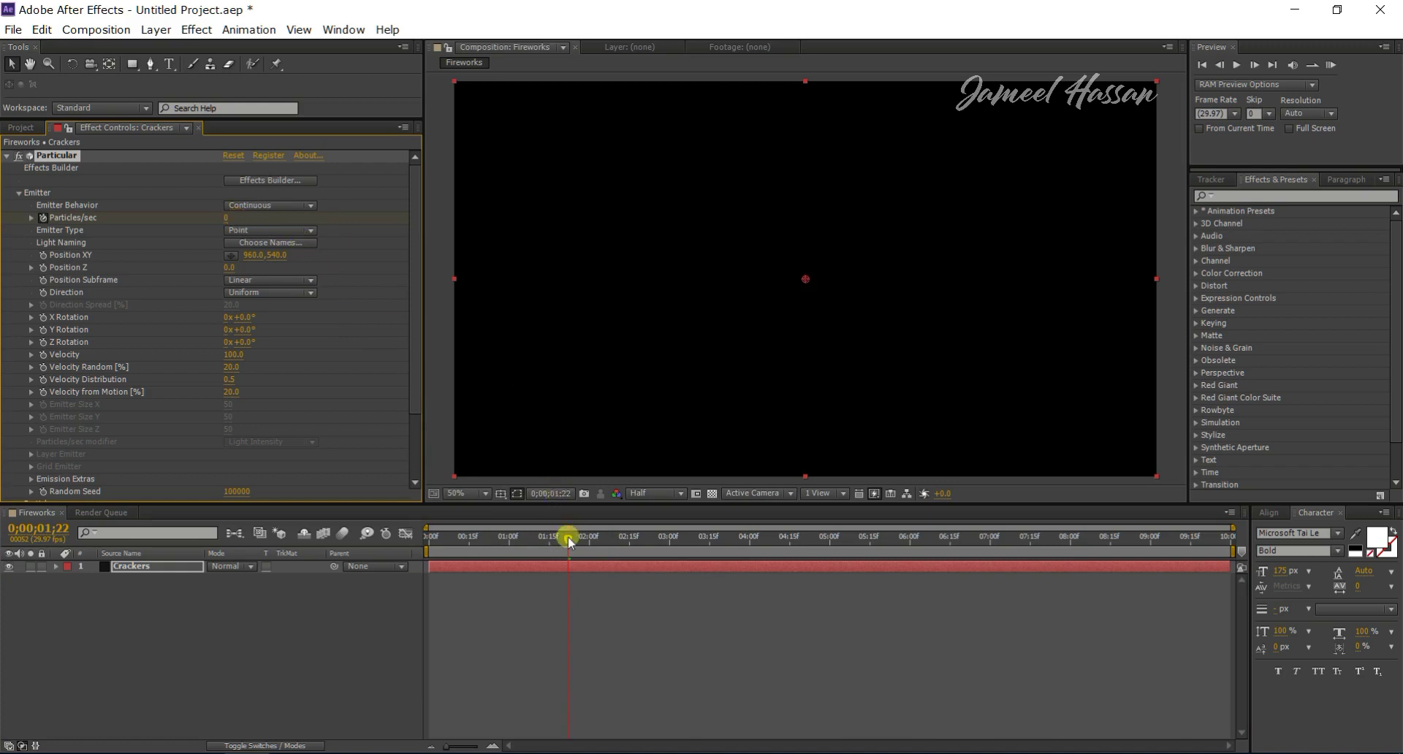
pyautogui.moveTo(568, 545); pyautogui.dragTo(587, 546)
pyautogui.moveTo(587, 544); pyautogui.dragTo(734, 542)
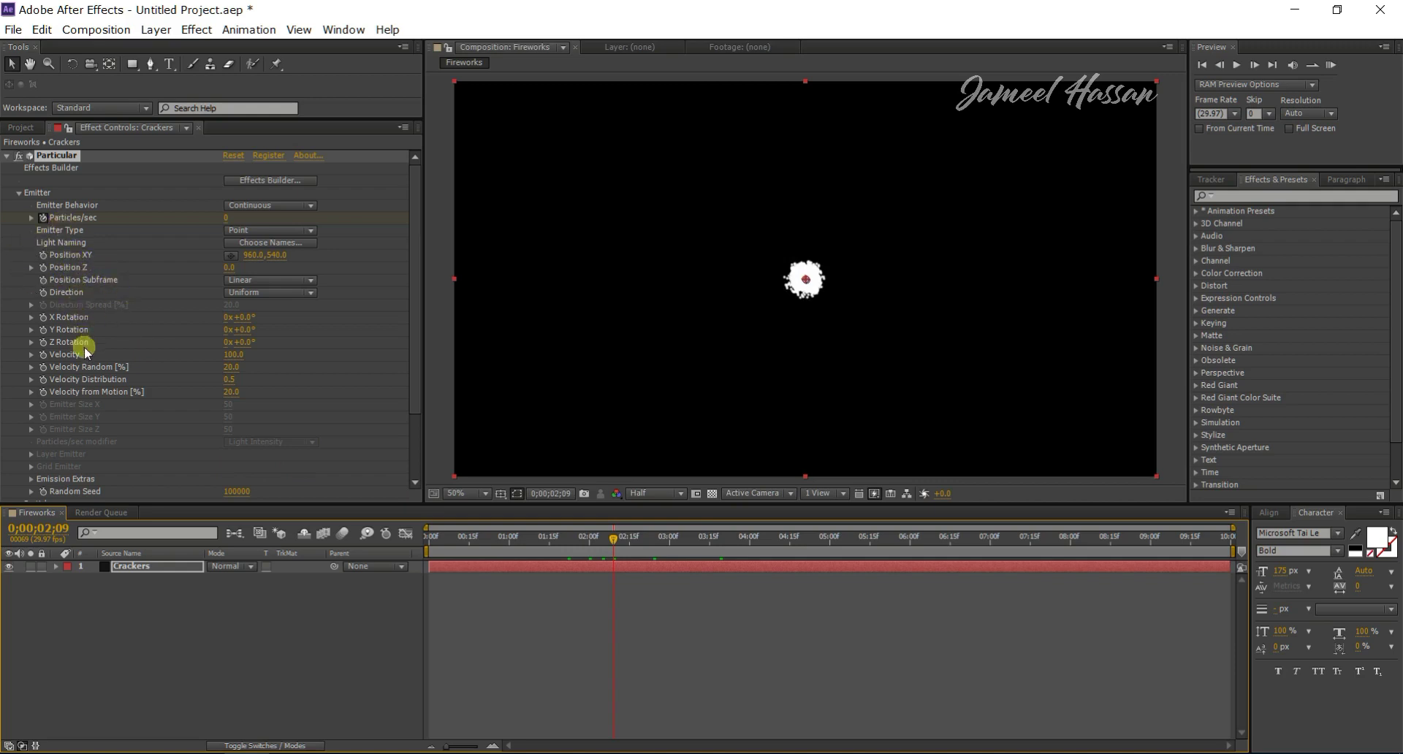
# - Set Emitter Velocity 2000, Velocity Random 50 and Velocity Distribution 0
pyautogui.click(228, 352)
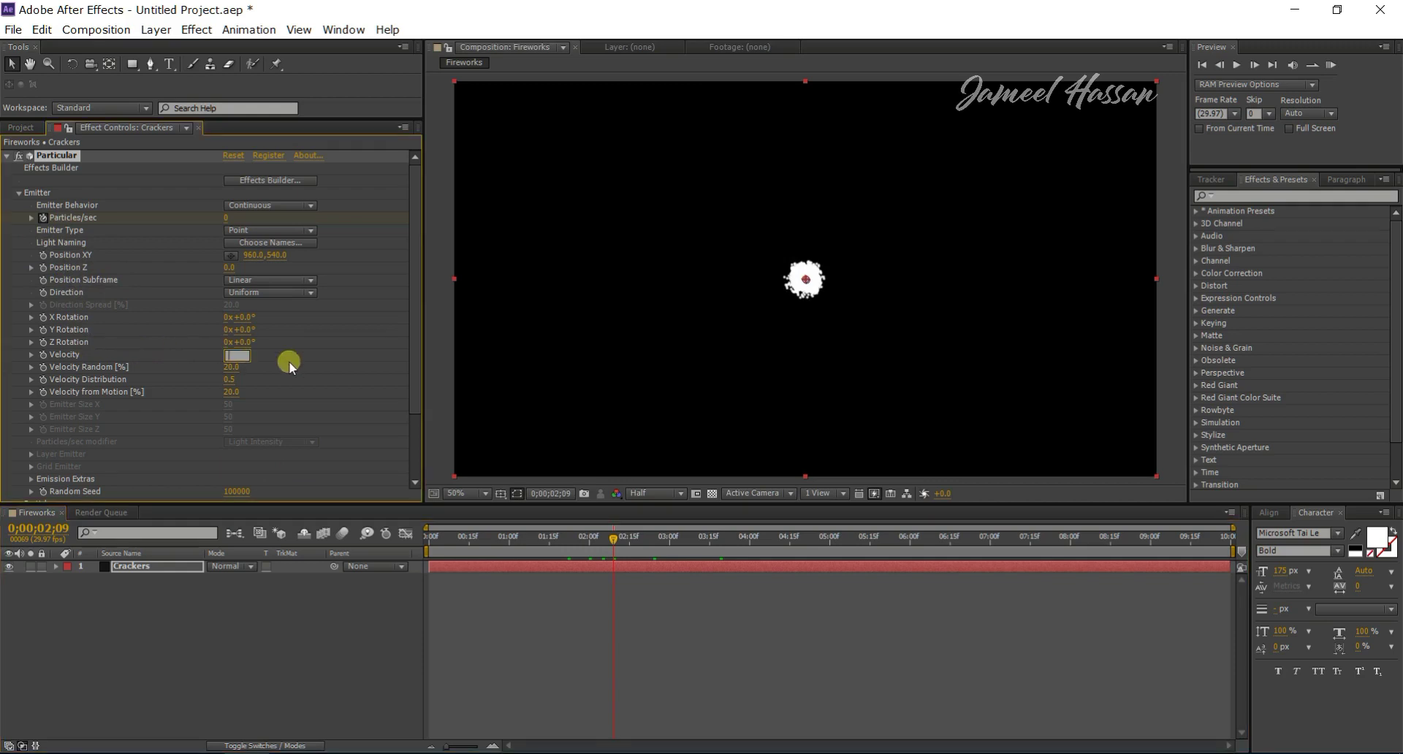
pyautogui.write('2000.0')
pyautogui.press('Return')
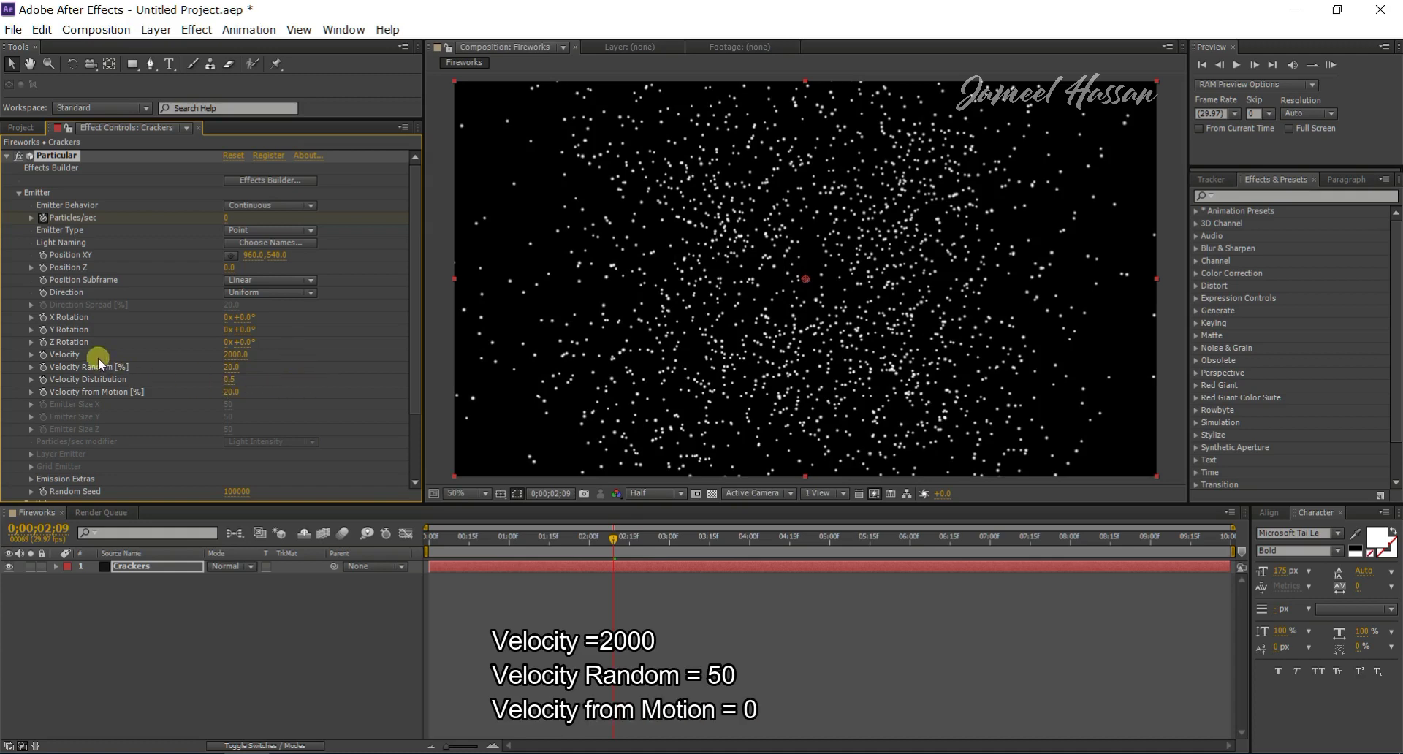
pyautogui.click(235, 368)
pyautogui.write('50')
pyautogui.press('Return')
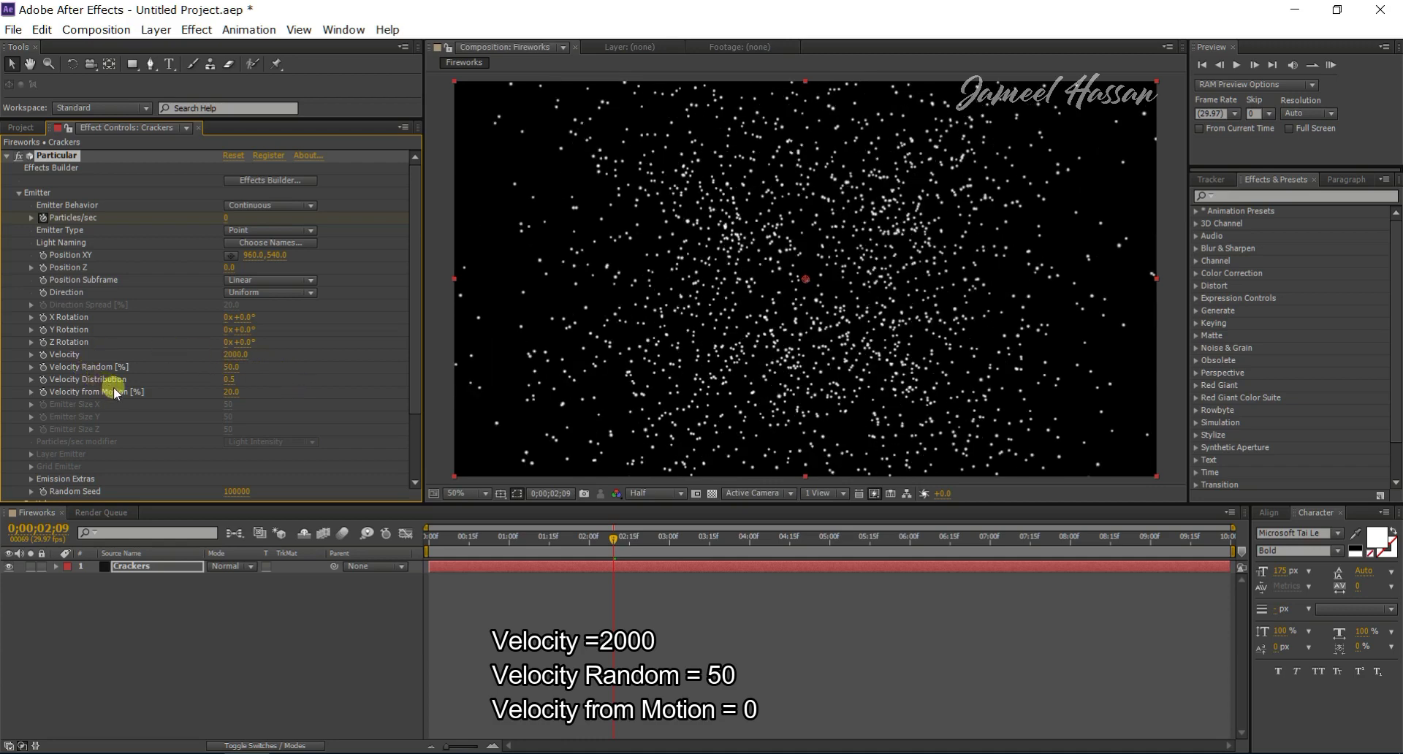
pyautogui.click(231, 382)
pyautogui.write('0')
pyautogui.press('Return')
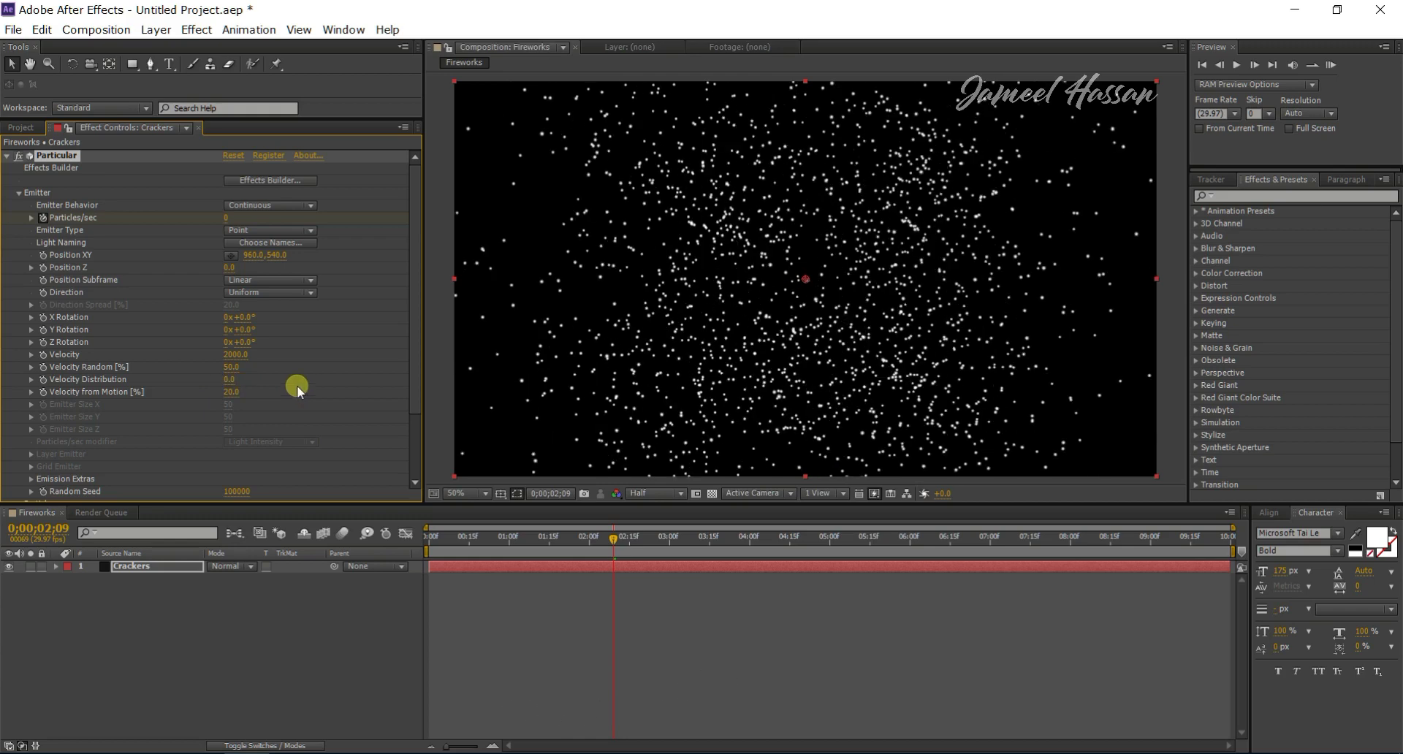
pyautogui.click(19, 193)
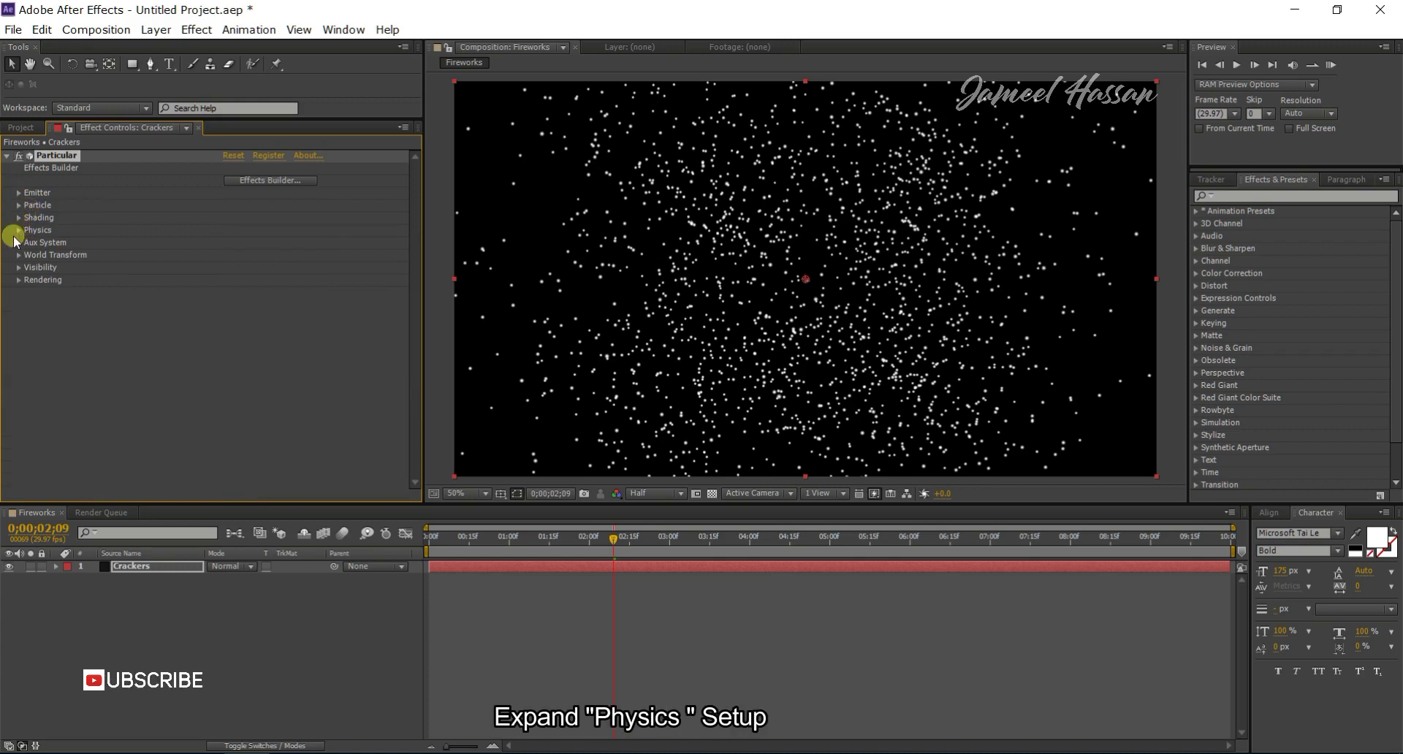
# - Set Particular's Physics > Air Resistance to 4
pyautogui.click(18, 231)
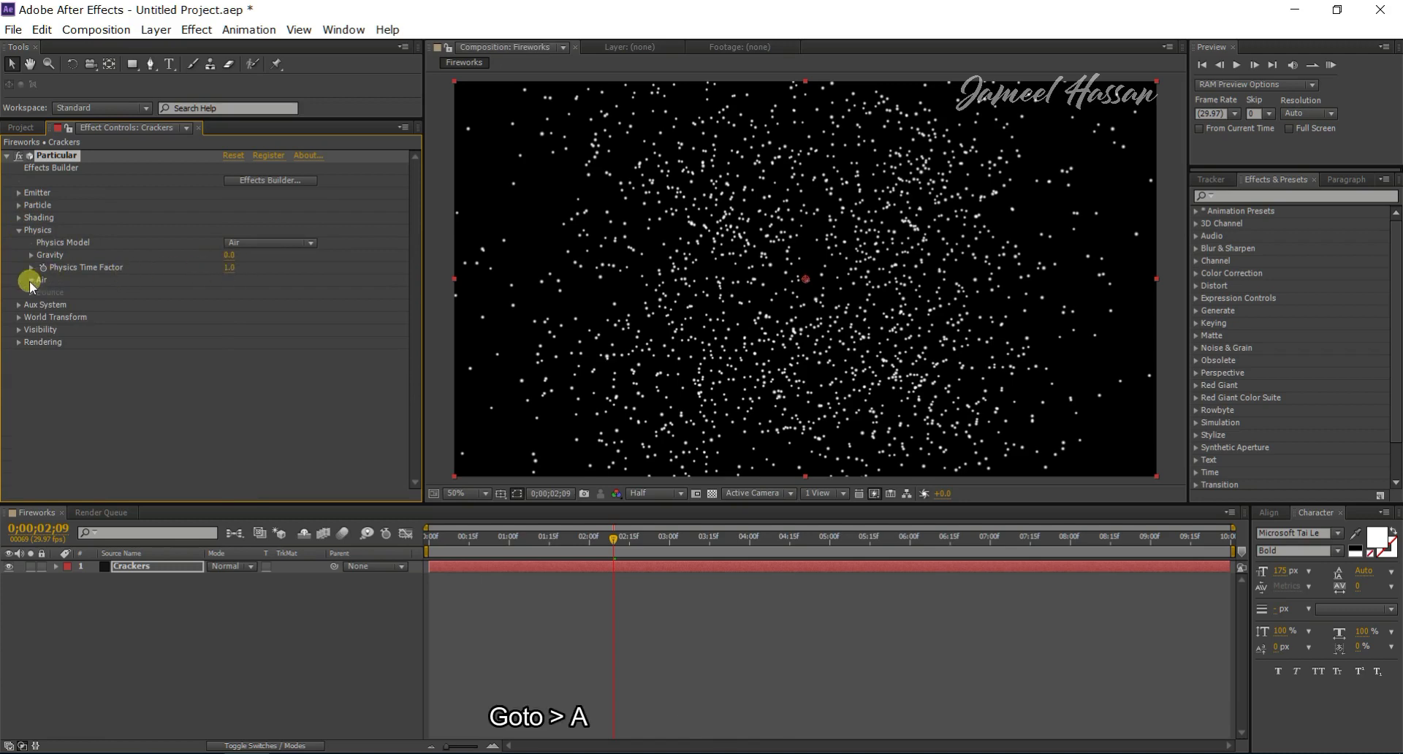
pyautogui.click(31, 281)
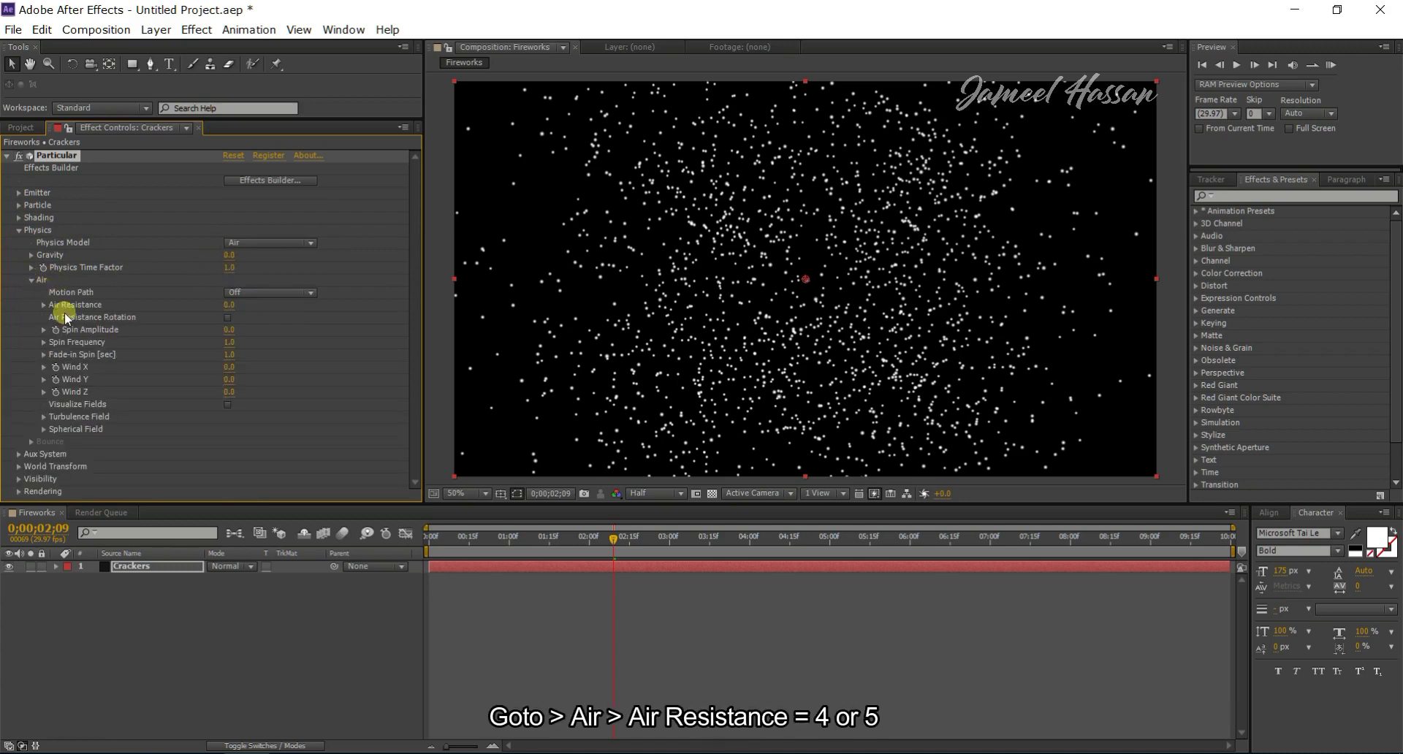
pyautogui.click(228, 305)
pyautogui.write('4')
pyautogui.press('Return')
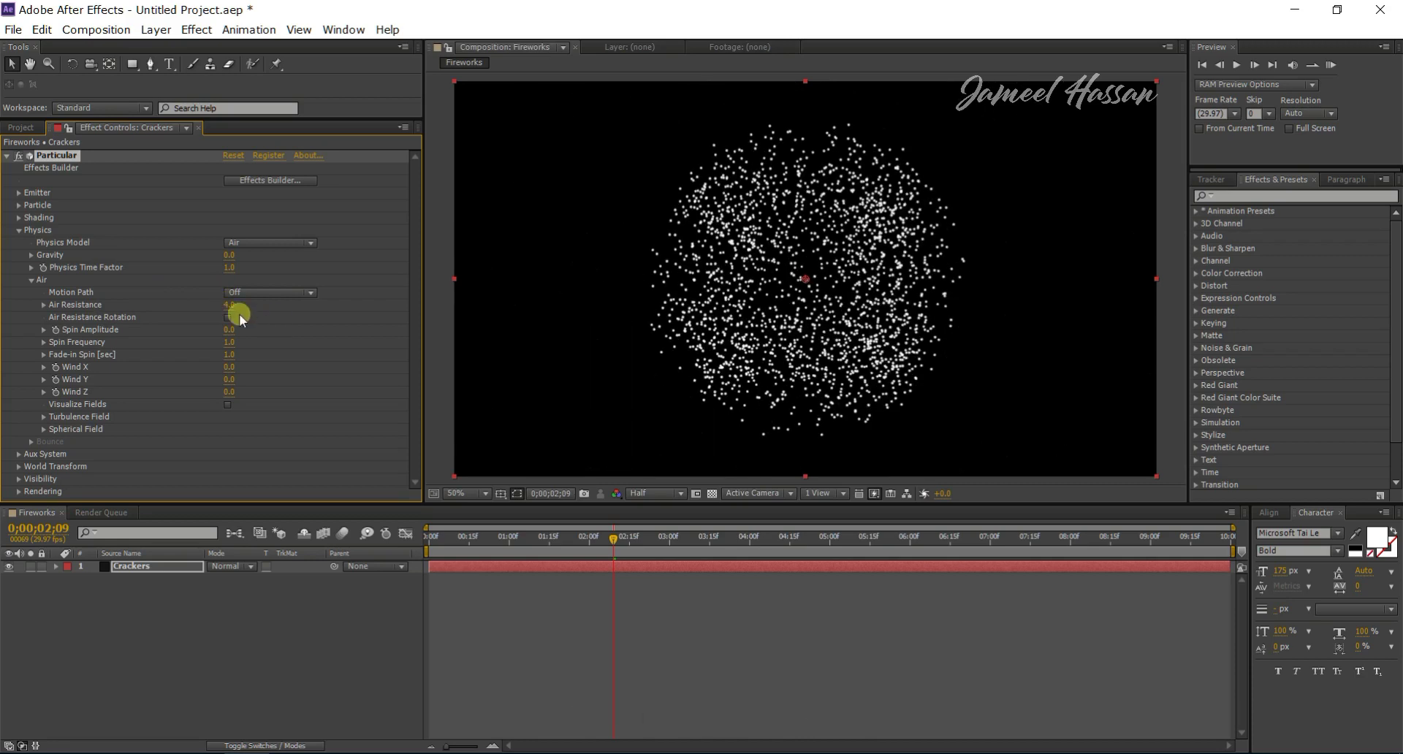
pyautogui.click(18, 230)
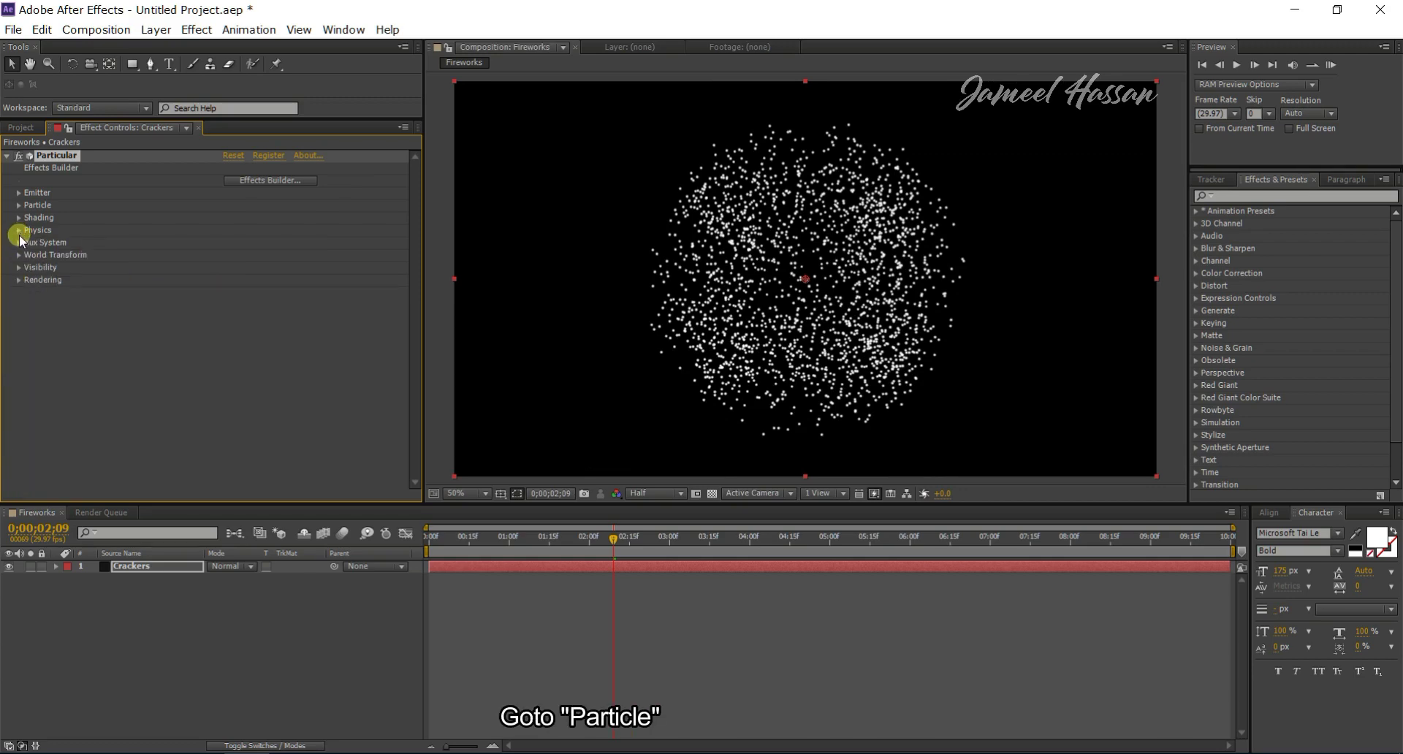
# - Make the particles Glow Sphere (No DOF) type with a Life of 2 seconds
pyautogui.click(19, 205)
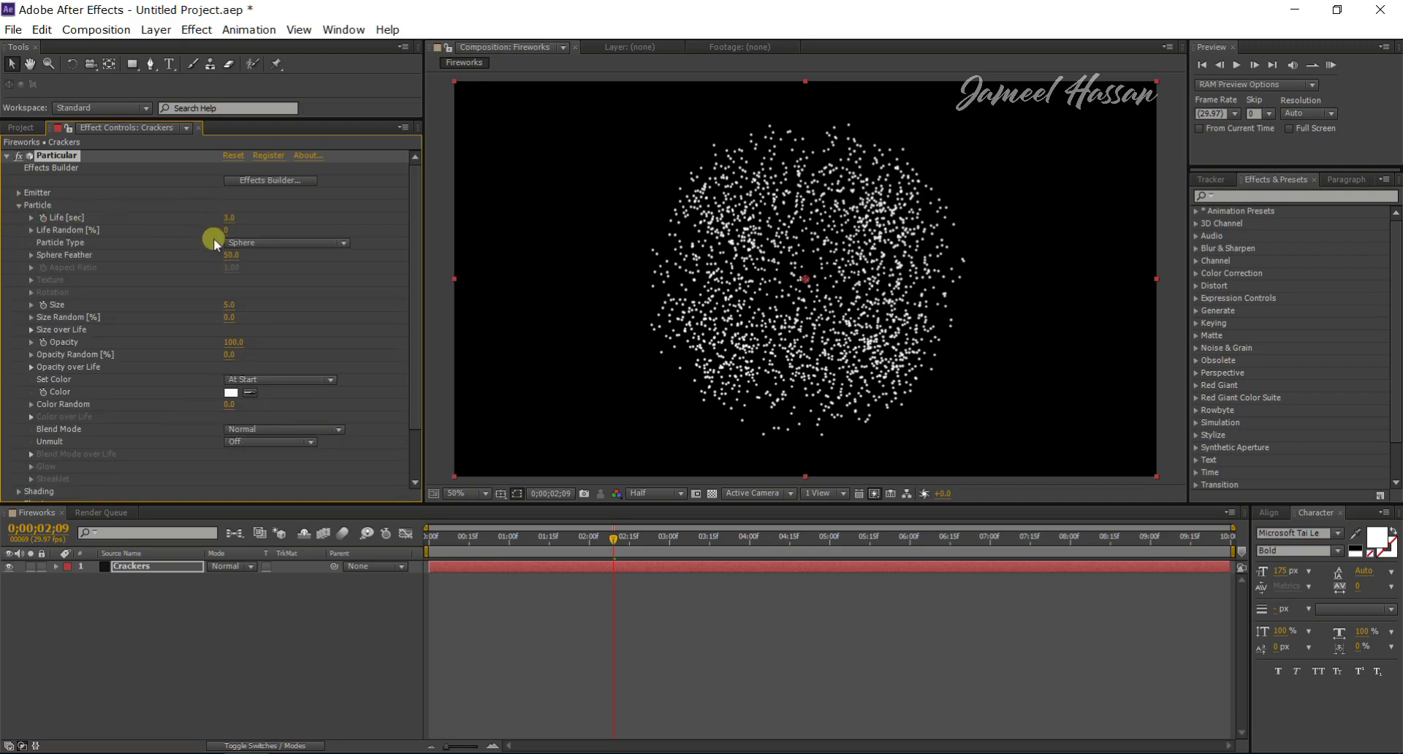
pyautogui.click(241, 243)
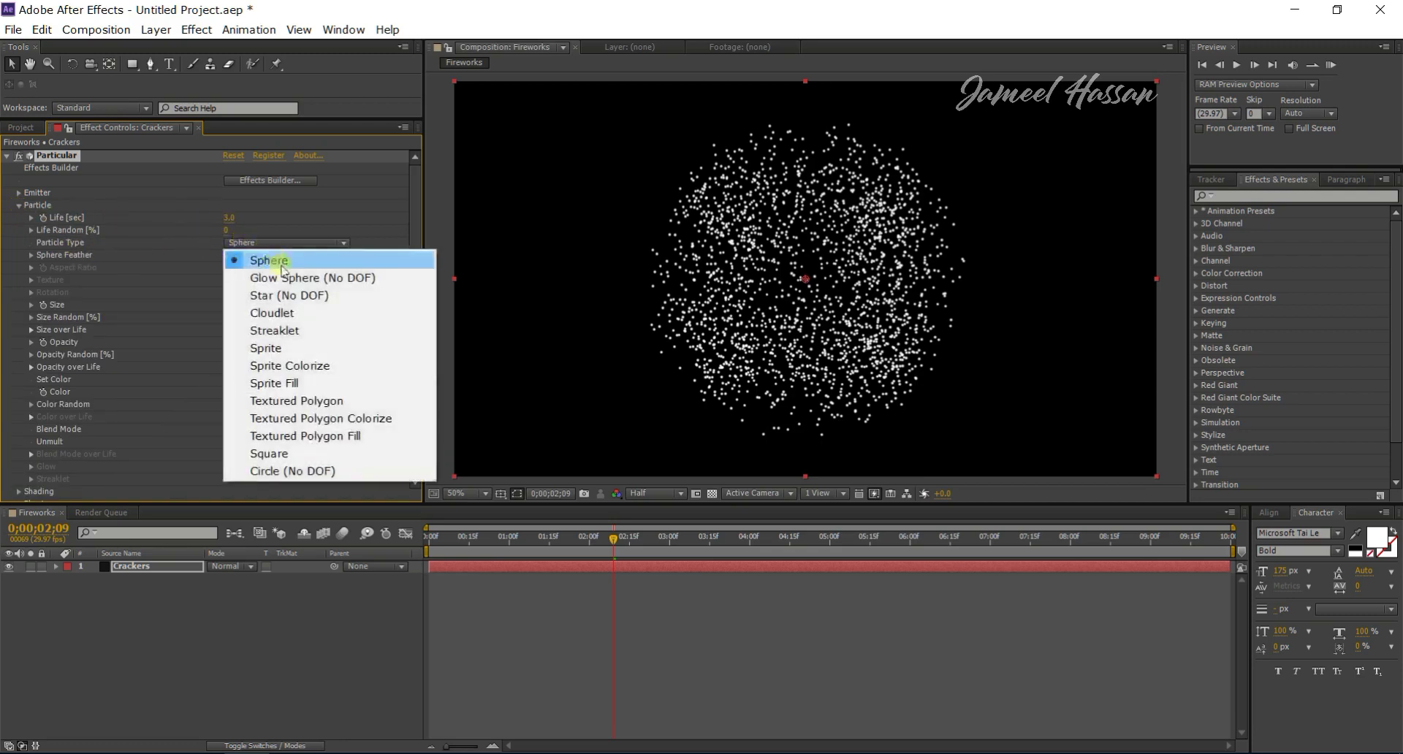
pyautogui.click(281, 274)
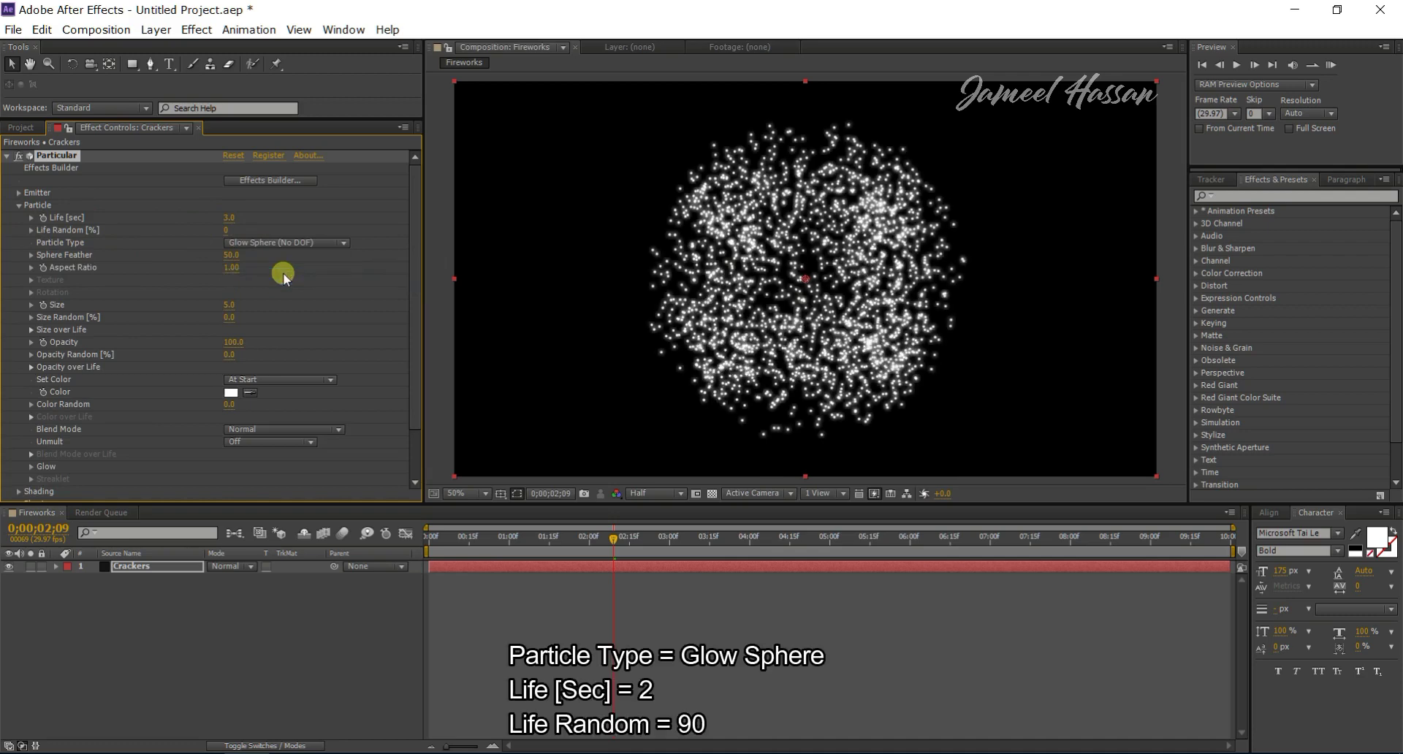
pyautogui.click(230, 218)
pyautogui.write('2')
pyautogui.press('Return')
pyautogui.click(234, 219)
pyautogui.write('2')
pyautogui.press('Return')
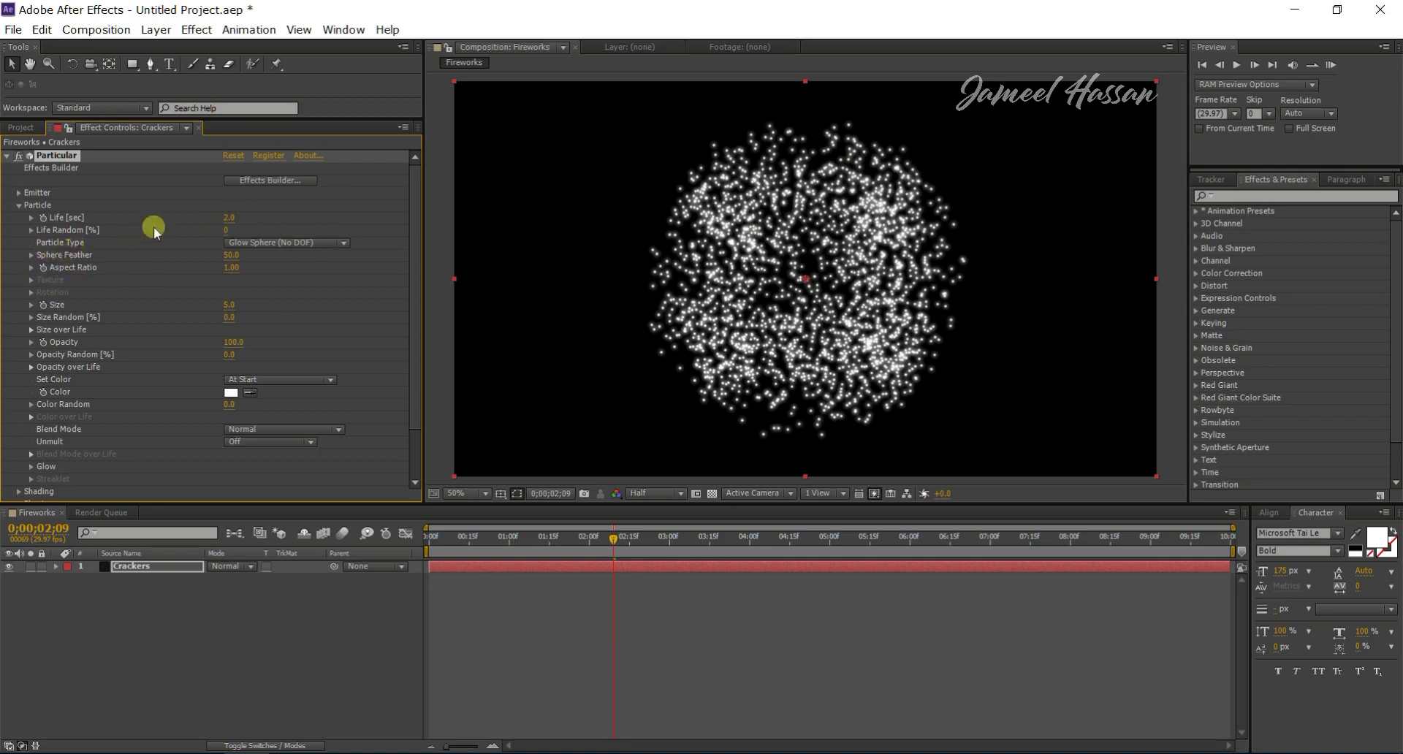
# - Set Life Random 90, Size 11, Size Random 60 and Opacity Random 15
pyautogui.click(224, 229)
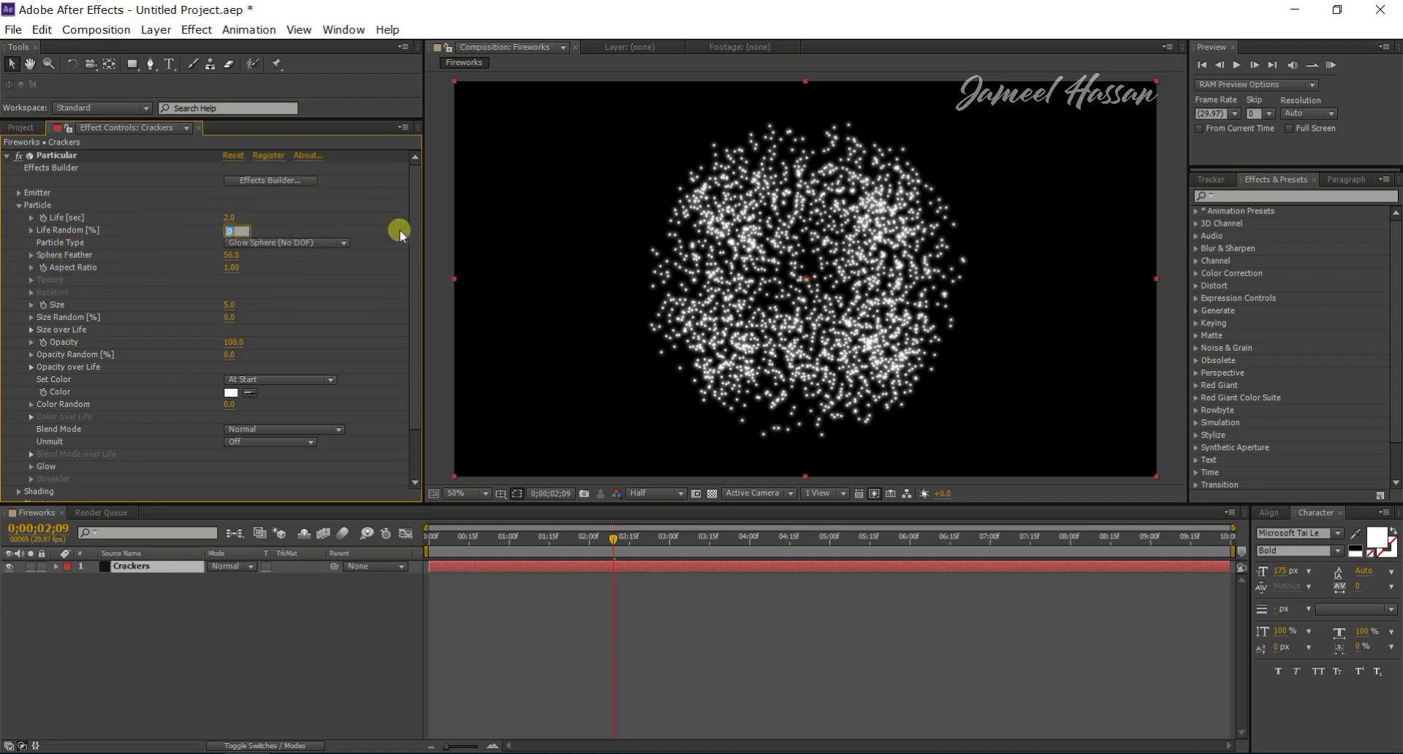
pyautogui.write('90')
pyautogui.press('Return')
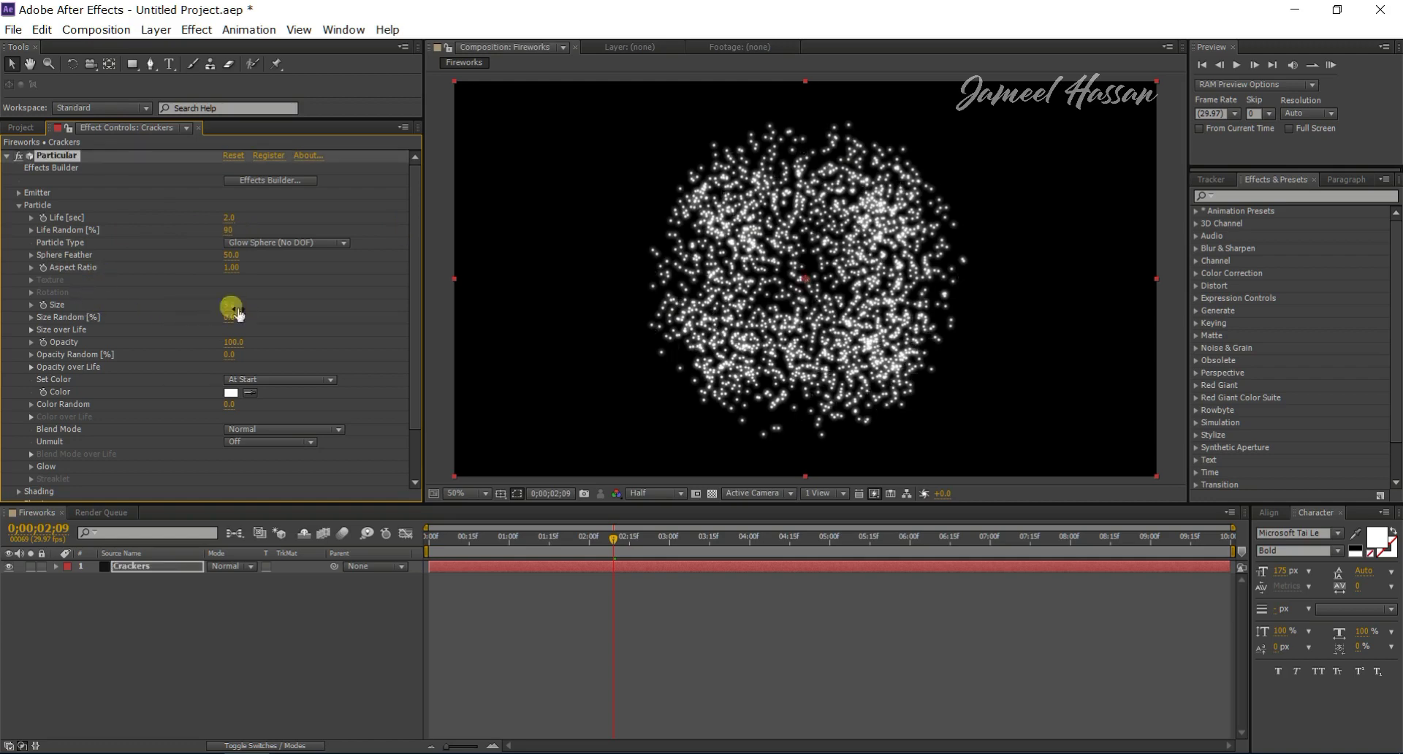
pyautogui.click(236, 310)
pyautogui.write('11')
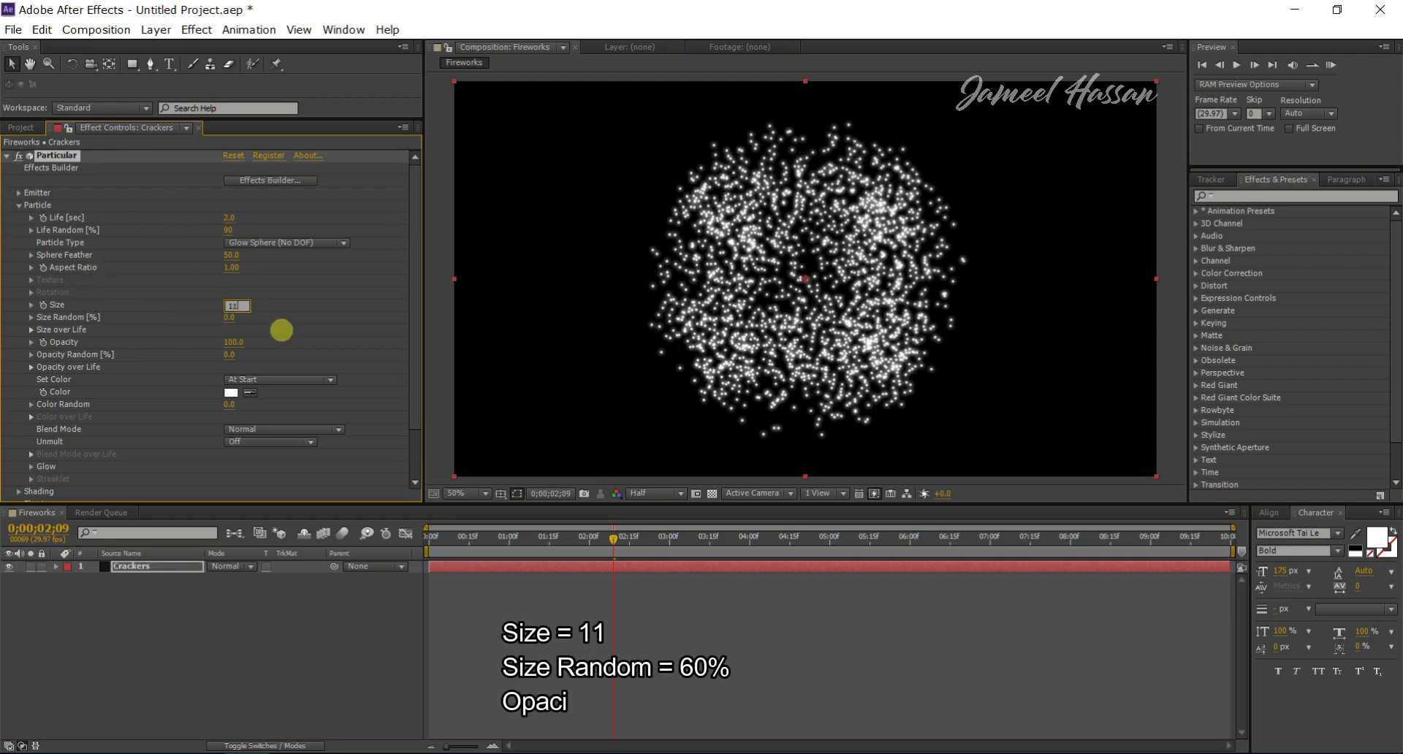
pyautogui.press('Return')
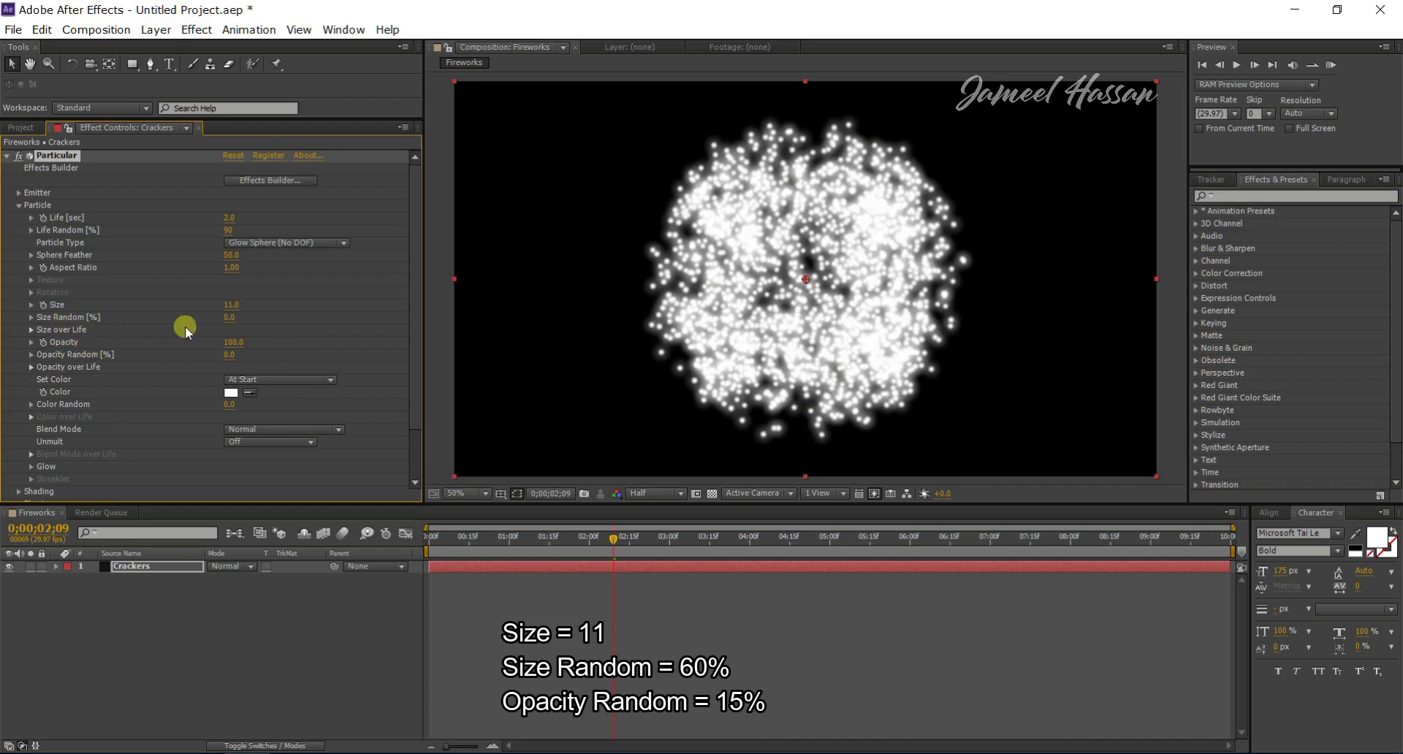
pyautogui.click(229, 317)
pyautogui.write('60')
pyautogui.press('Return')
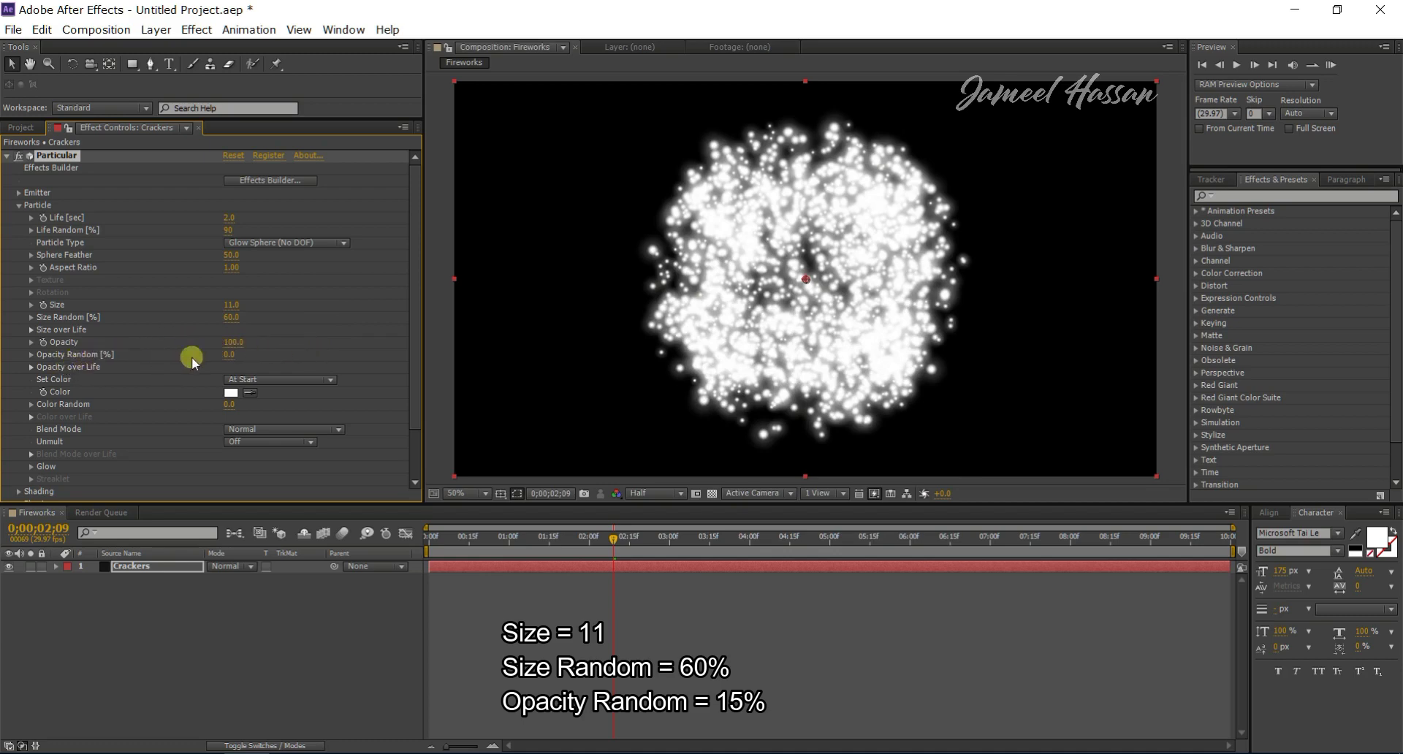
pyautogui.click(230, 356)
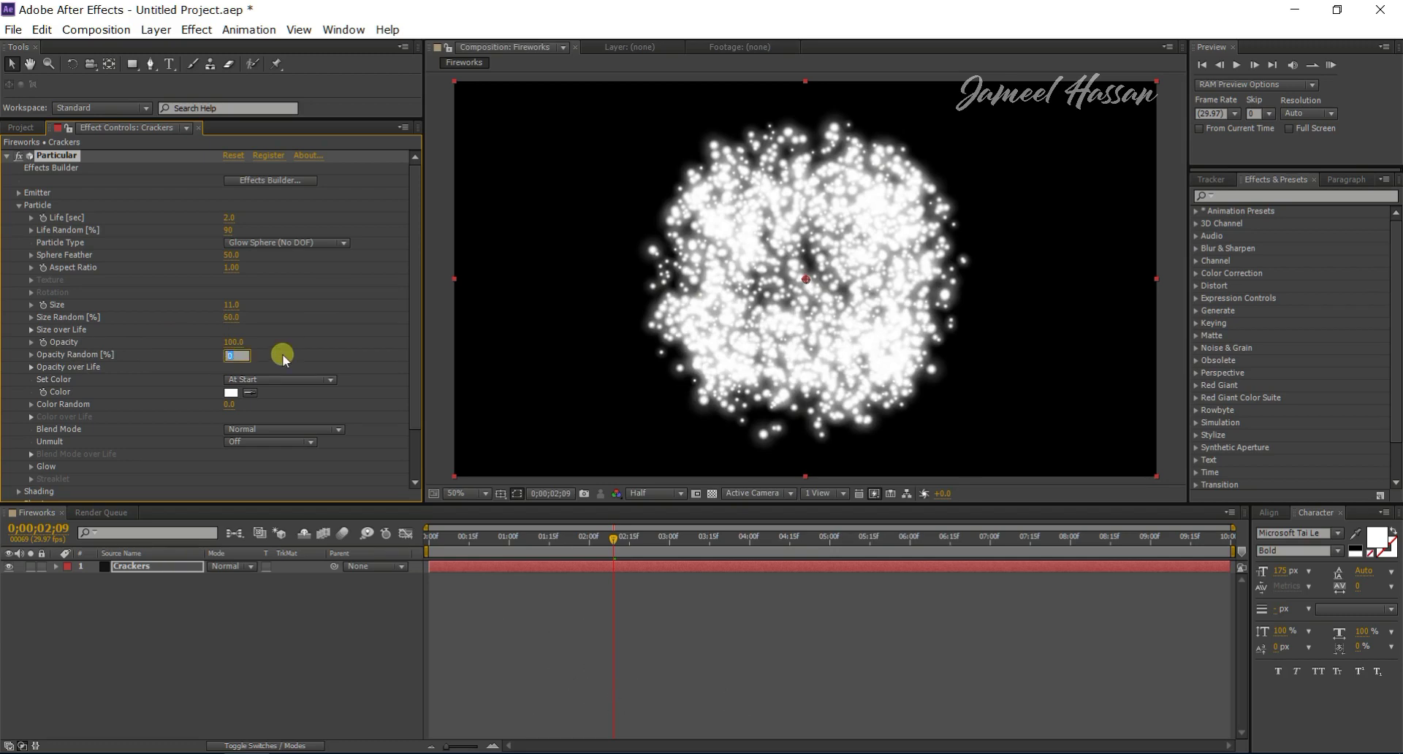
pyautogui.write('15')
pyautogui.press('Return')
# - Apply a fade-out preset to Opacity over Life and a linear ramp-down preset to Size over Life
pyautogui.click(31, 368)
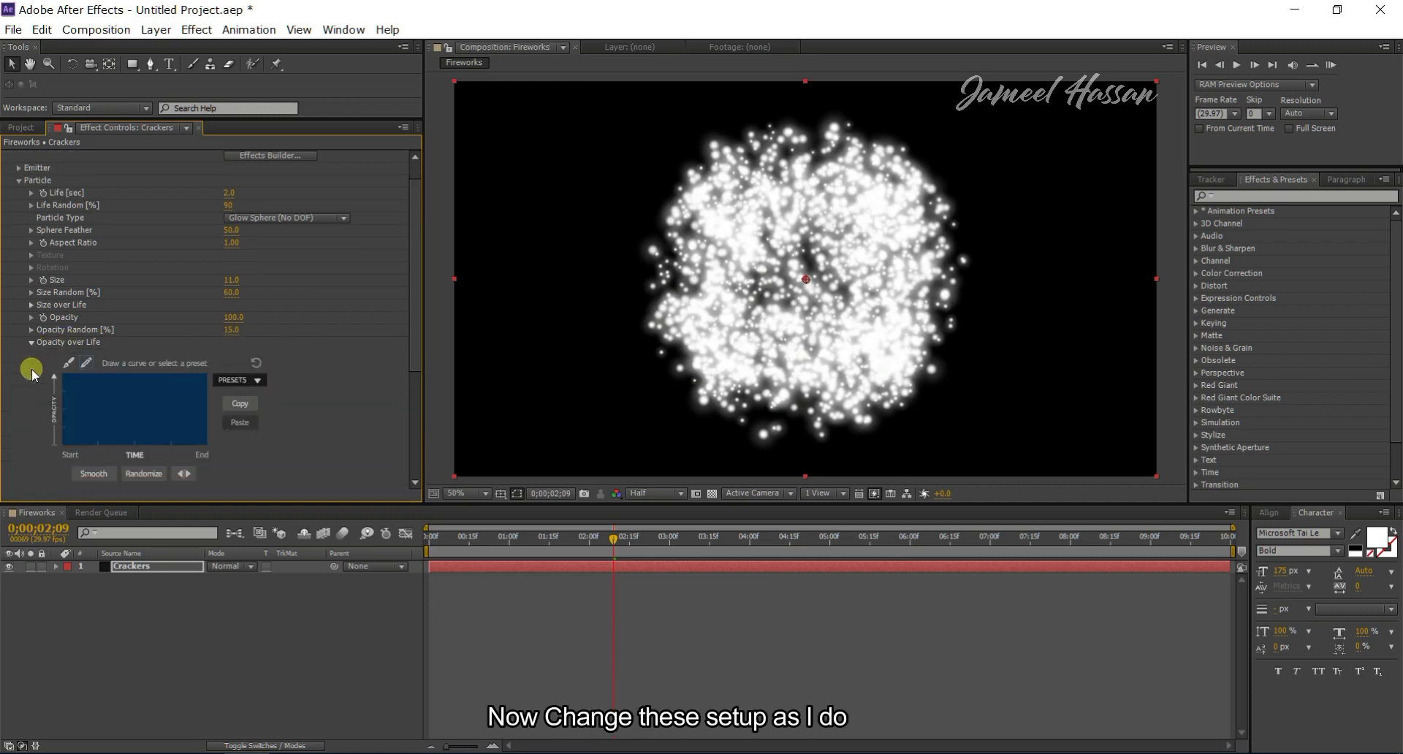
pyautogui.click(228, 382)
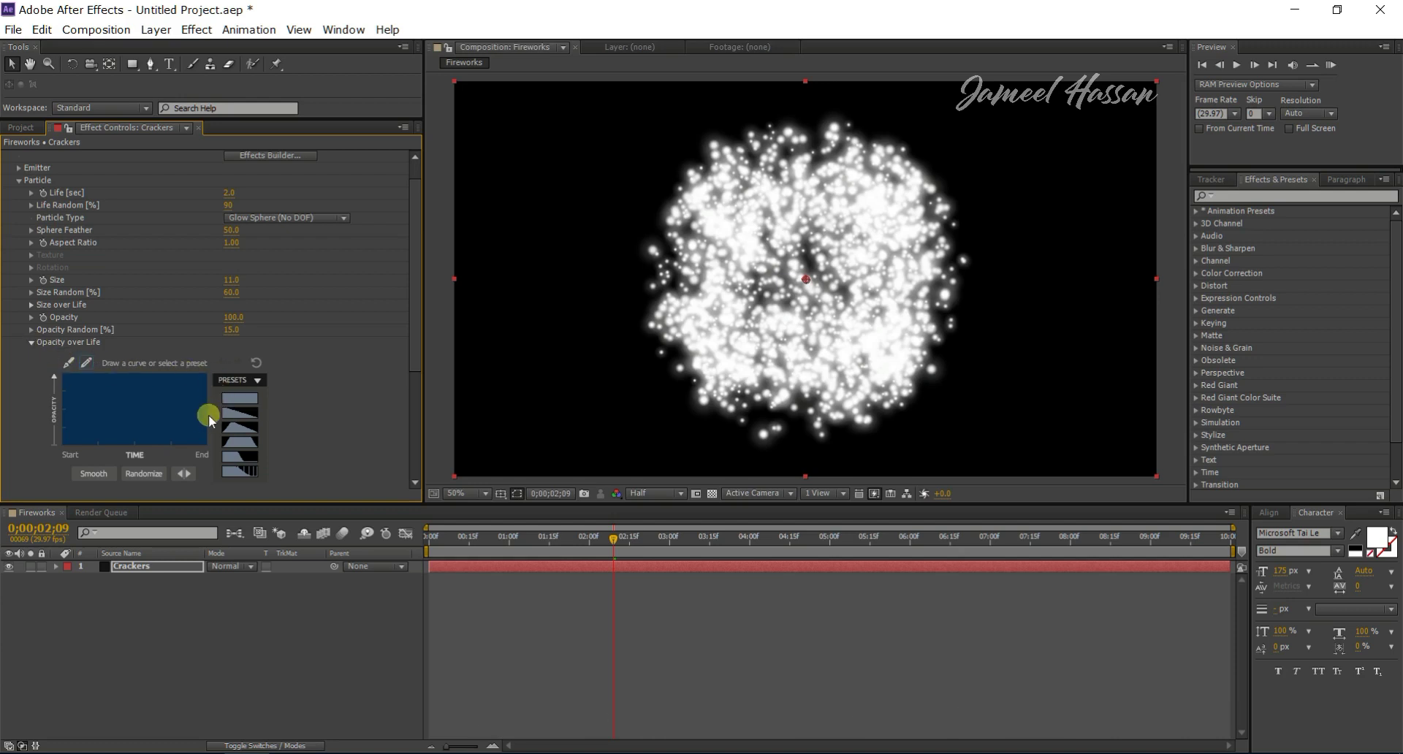
pyautogui.click(240, 412)
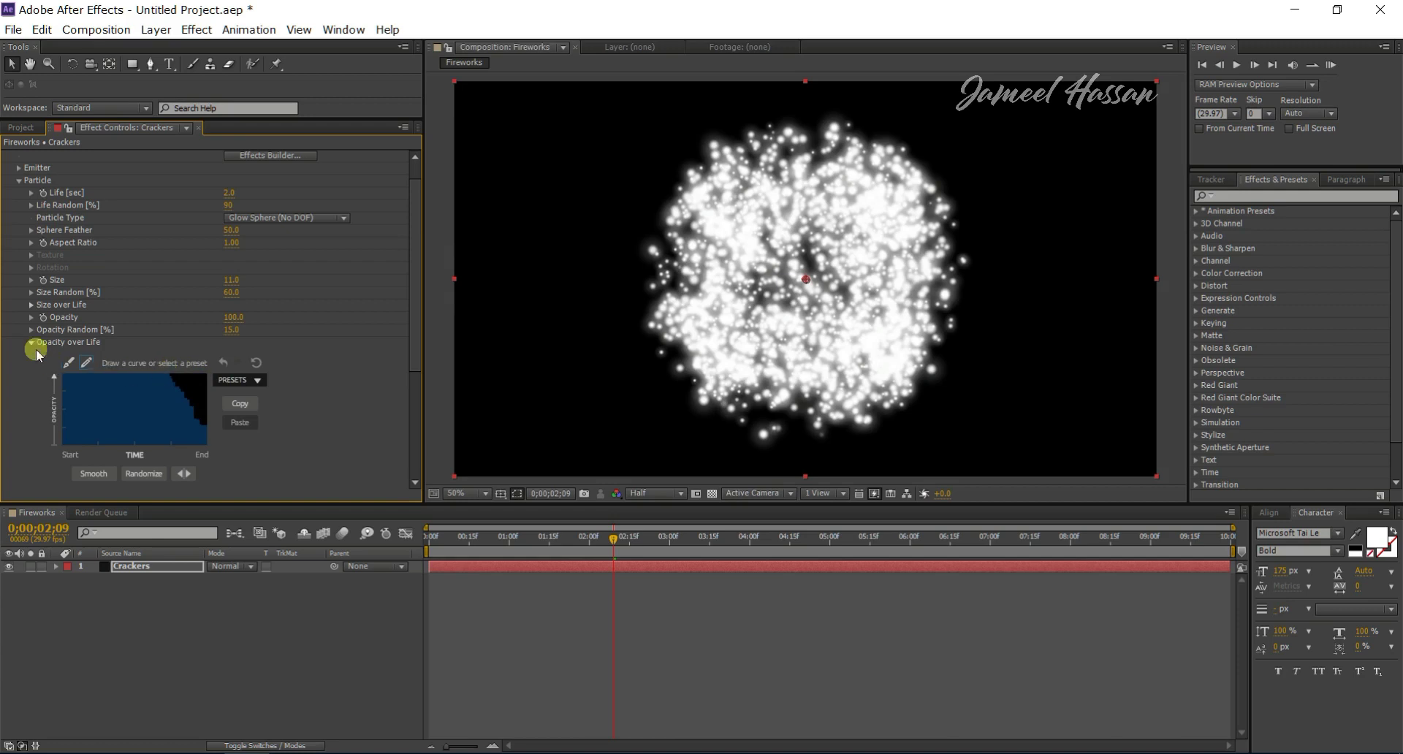
pyautogui.click(30, 304)
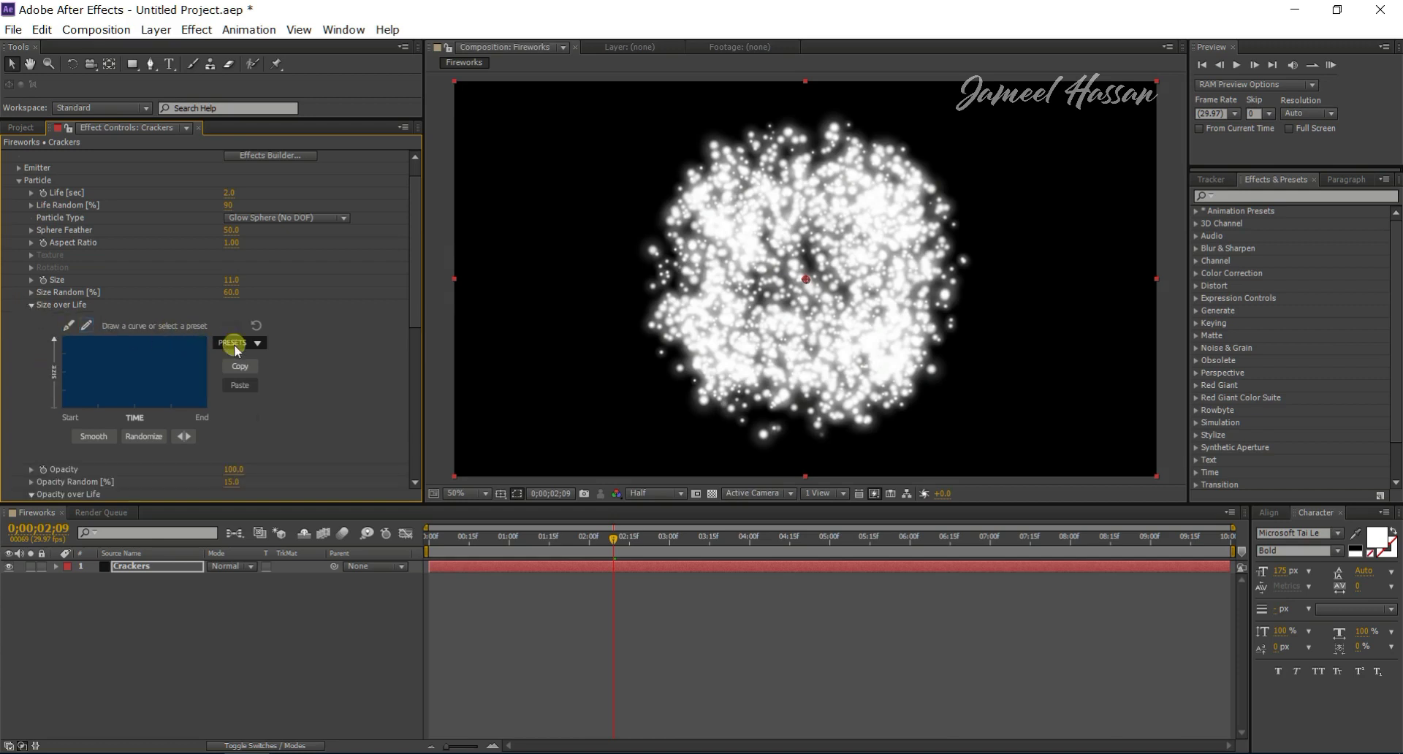
pyautogui.click(237, 342)
pyautogui.click(241, 379)
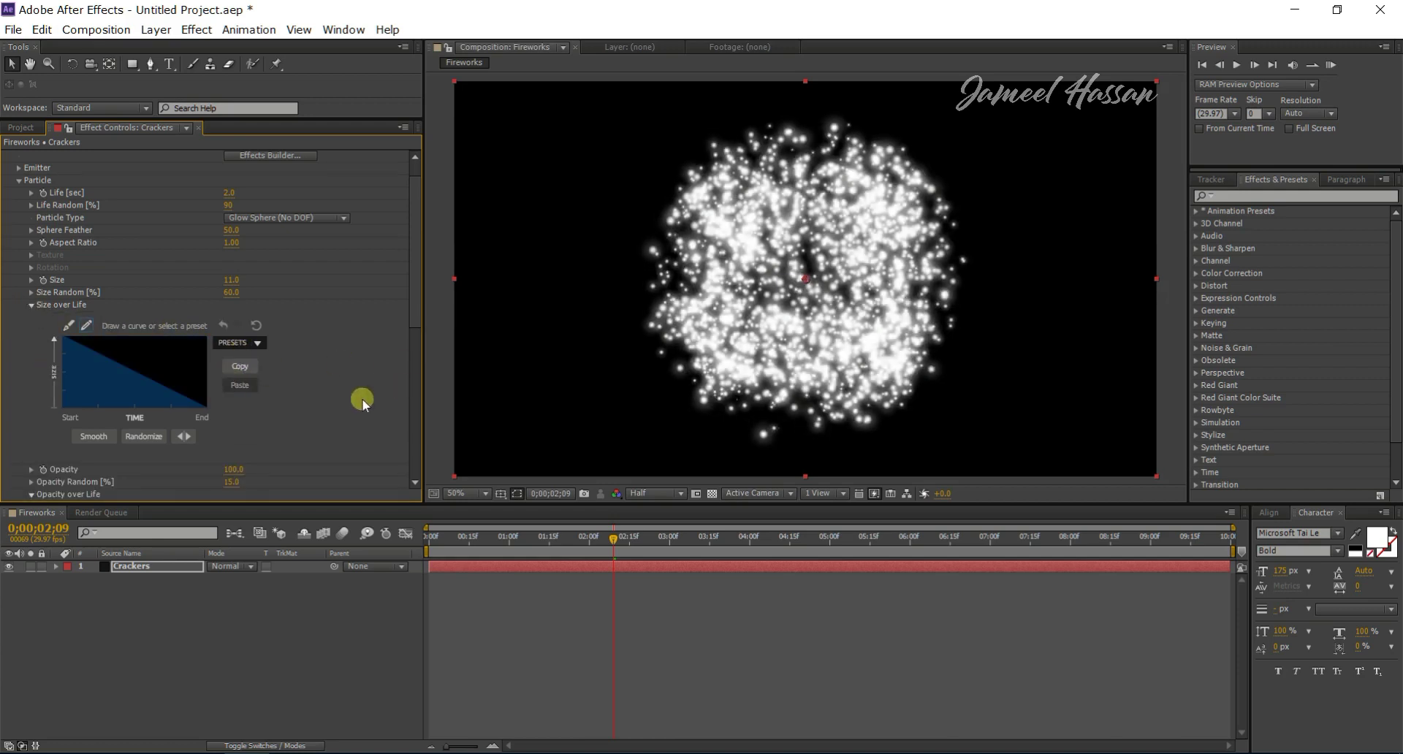
pyautogui.scroll(-6, 314, 403)
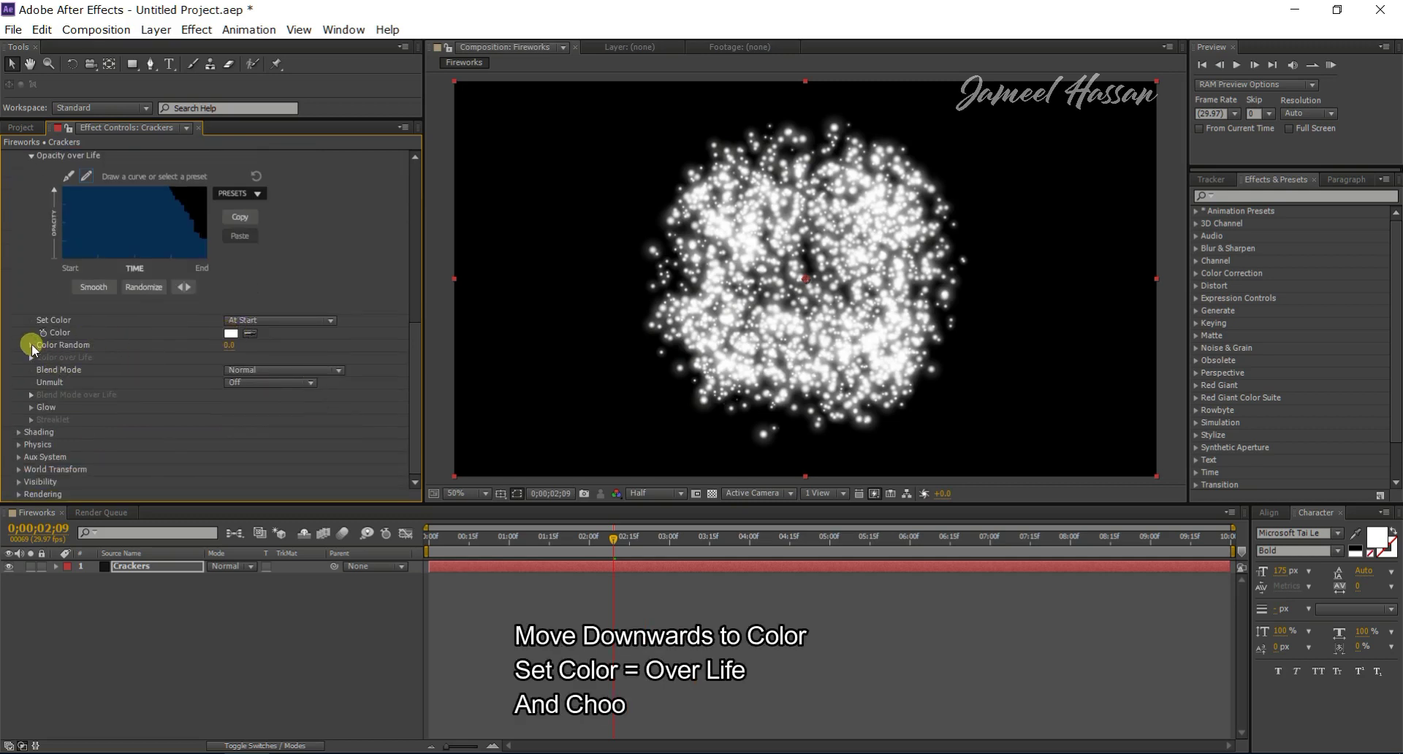
# - Set particle colour to Over Life and apply a cyan-to-blue Color over Life ramp preset
pyautogui.click(238, 320)
pyautogui.click(272, 353)
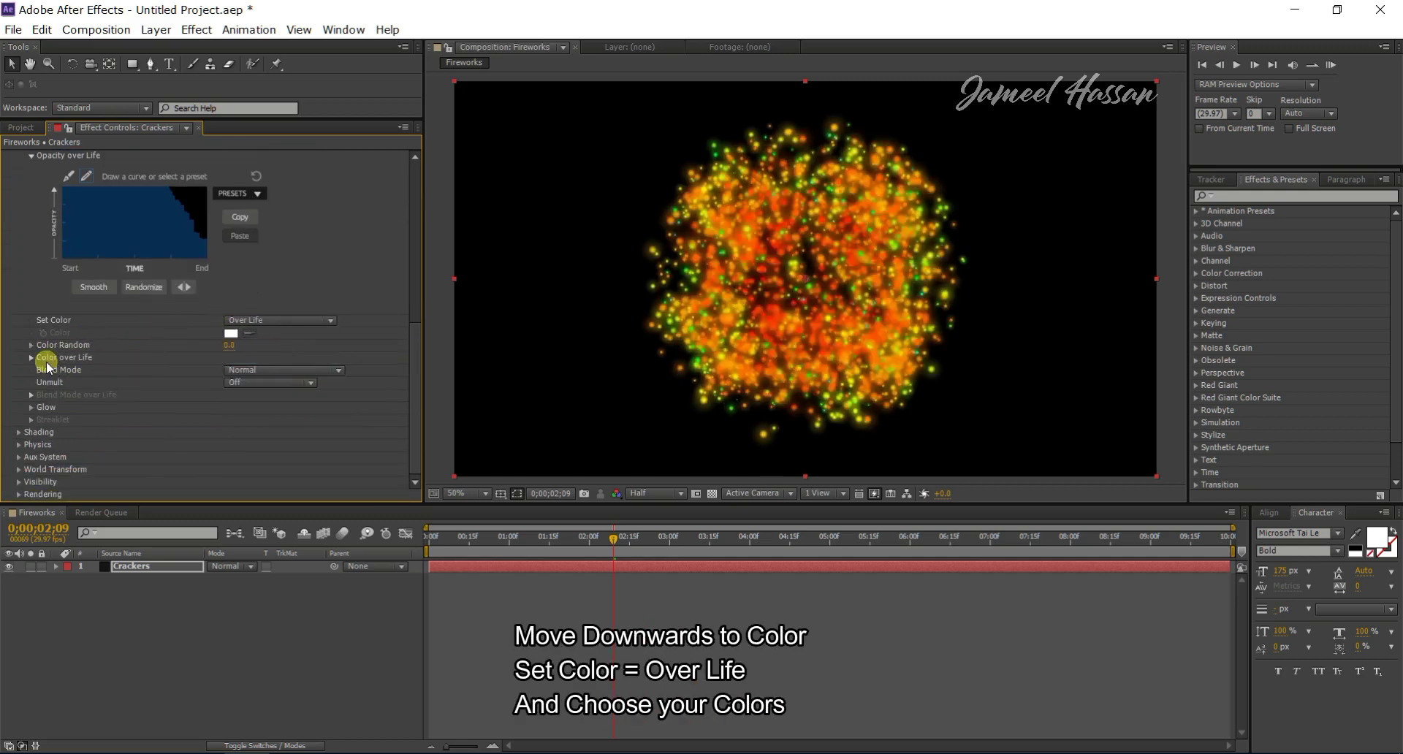
pyautogui.click(241, 370)
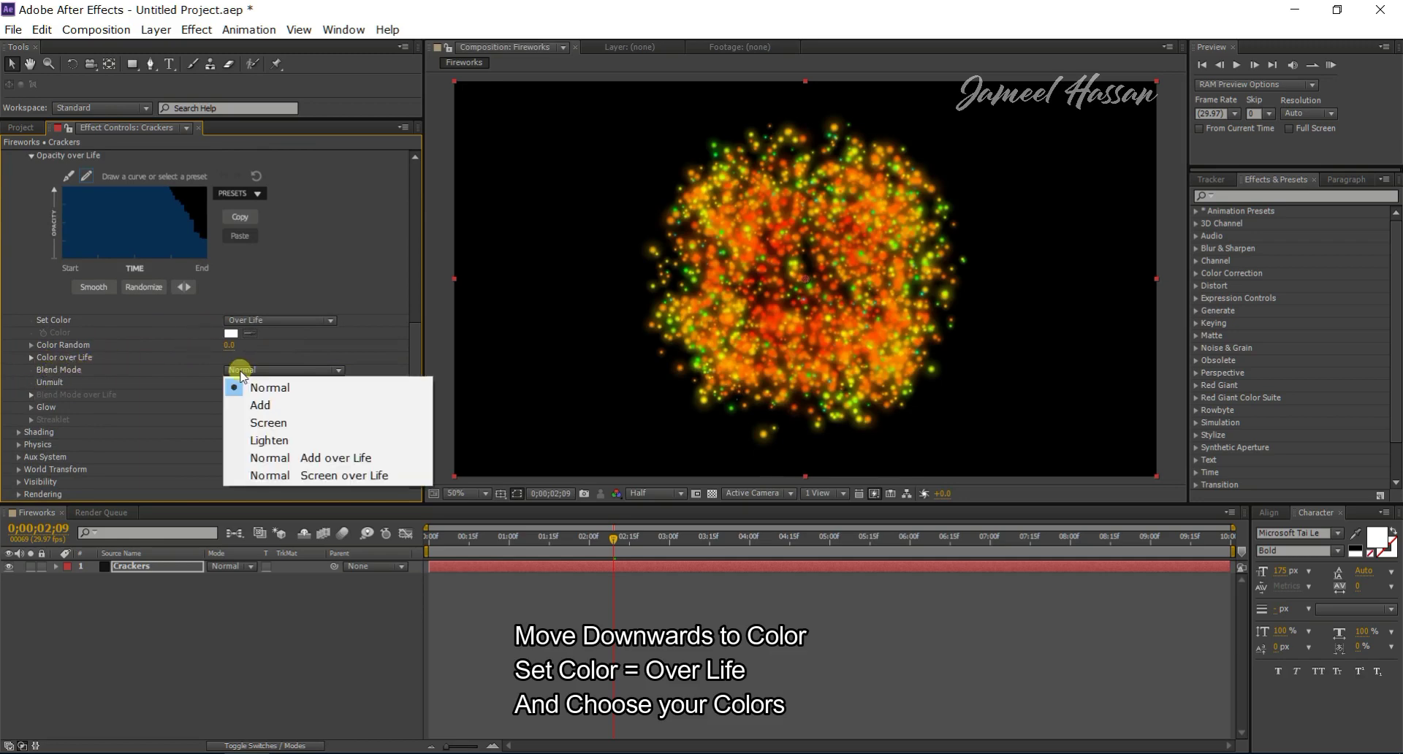
pyautogui.click(129, 356)
pyautogui.scroll(-3, 183, 329)
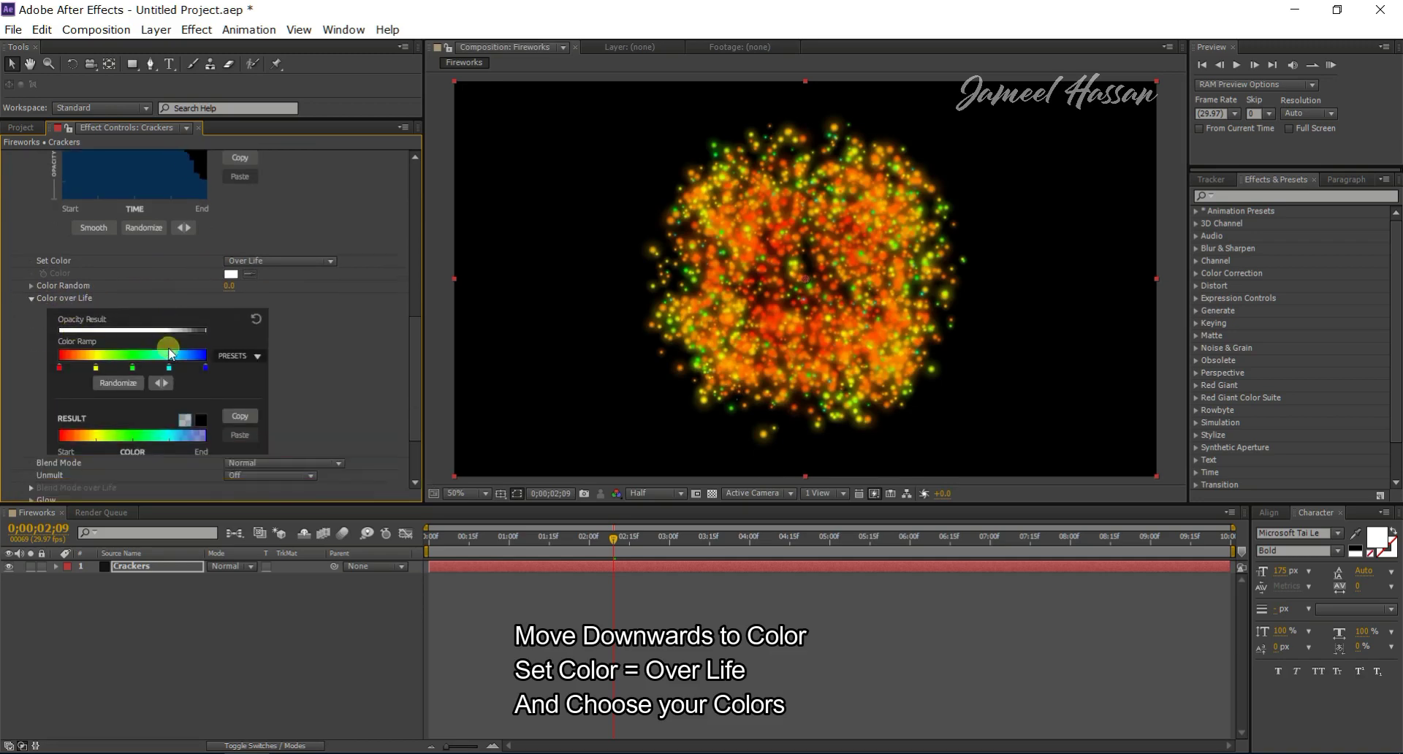
pyautogui.click(241, 335)
pyautogui.click(237, 387)
pyautogui.scroll(-2, 183, 329)
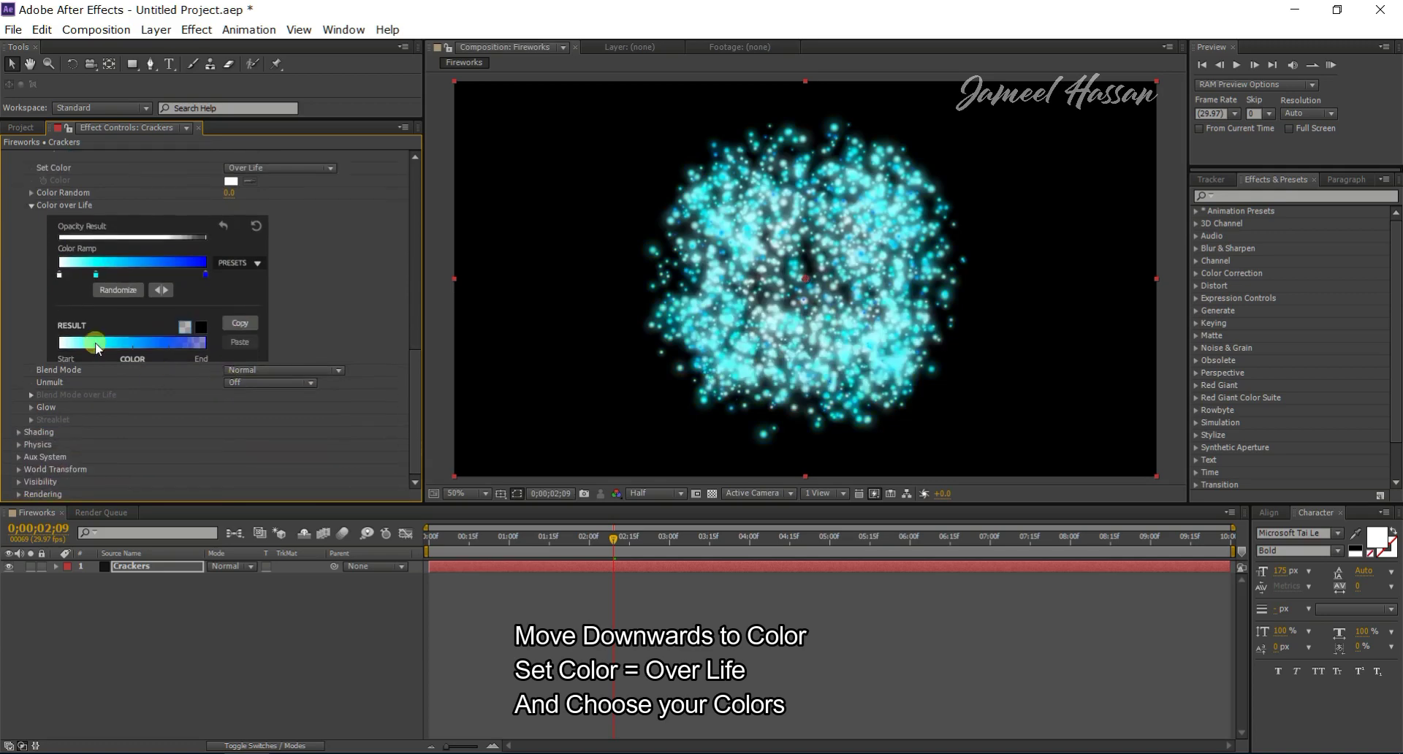
# - Change the first two ramp stops to red and yellow
pyautogui.doubleClick(60, 275)
pyautogui.click(286, 454)
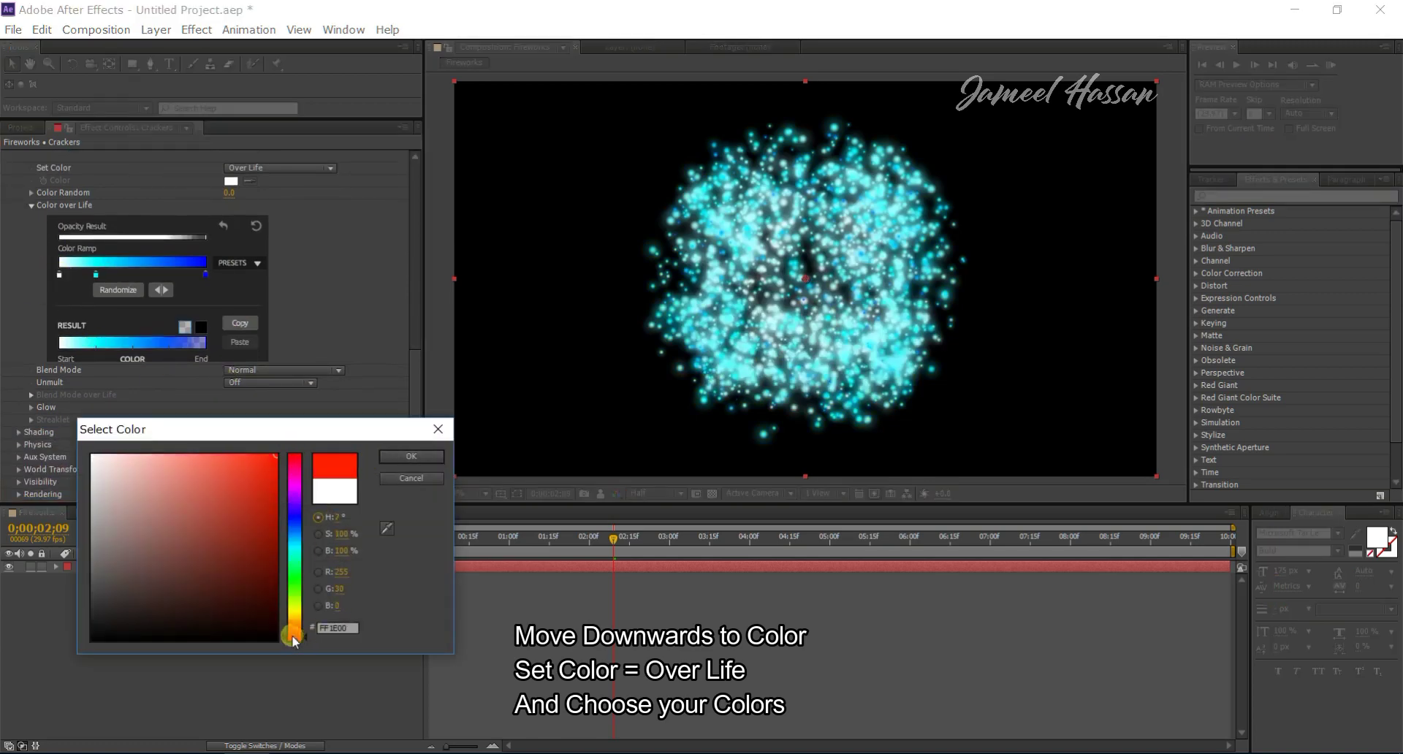
pyautogui.click(394, 457)
pyautogui.doubleClick(96, 275)
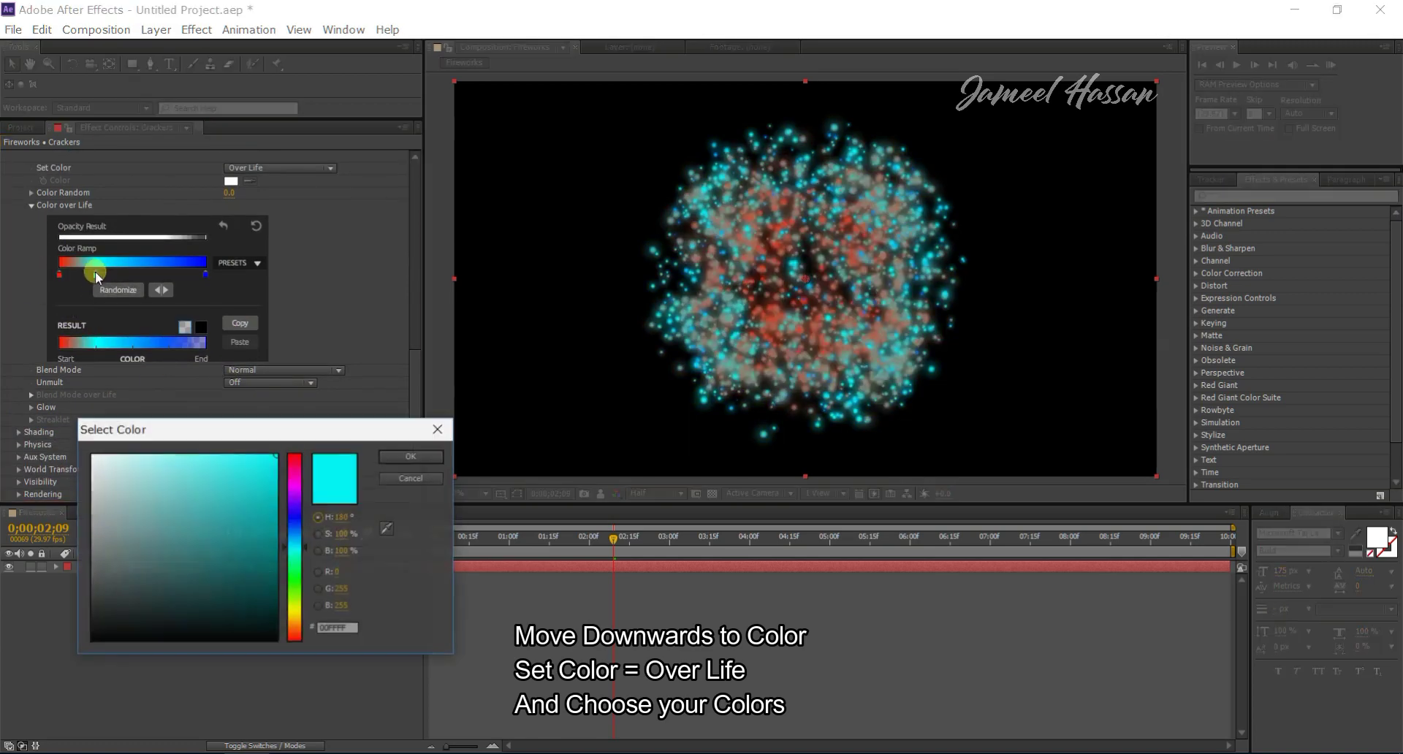
pyautogui.click(273, 510)
pyautogui.click(267, 459)
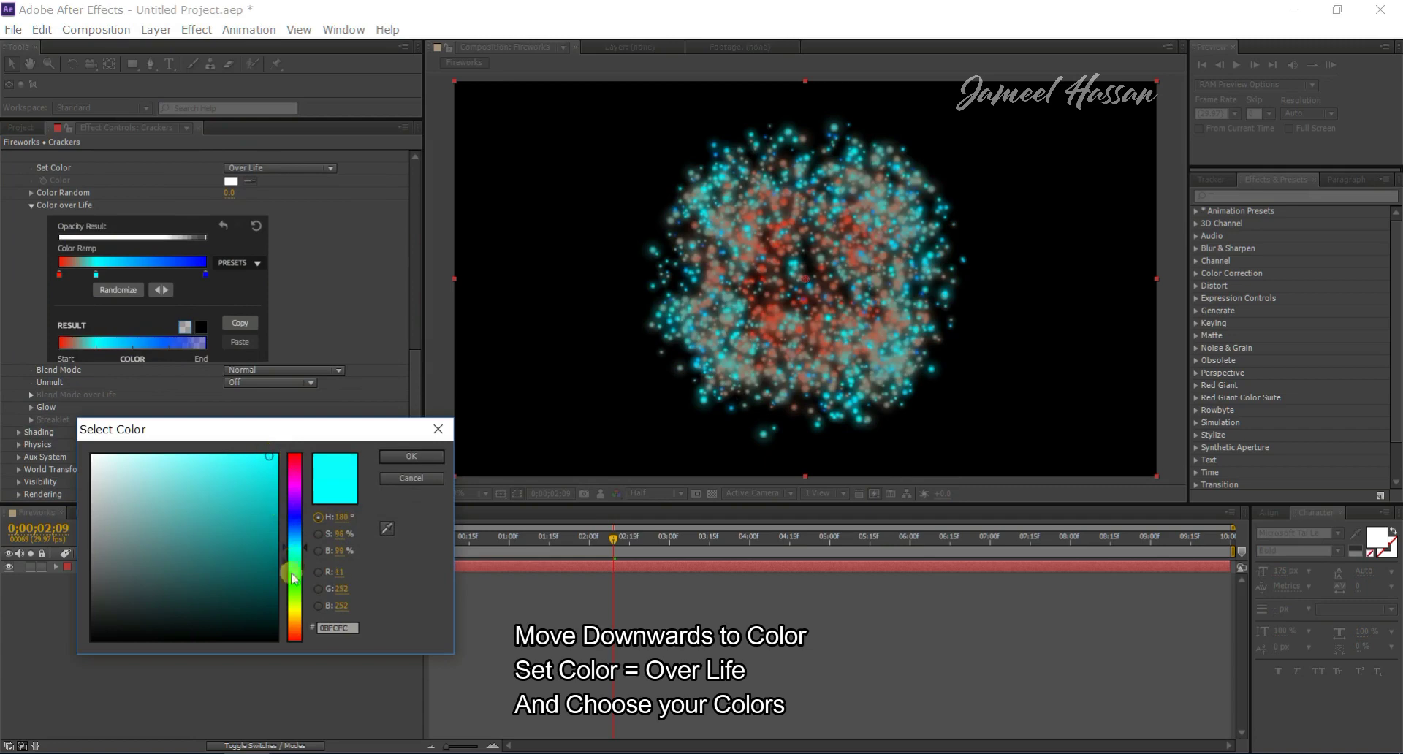
pyautogui.click(294, 610)
pyautogui.click(395, 457)
# - Add a cyan stop near the ramp's end and make the last stop white
pyautogui.doubleClick(155, 274)
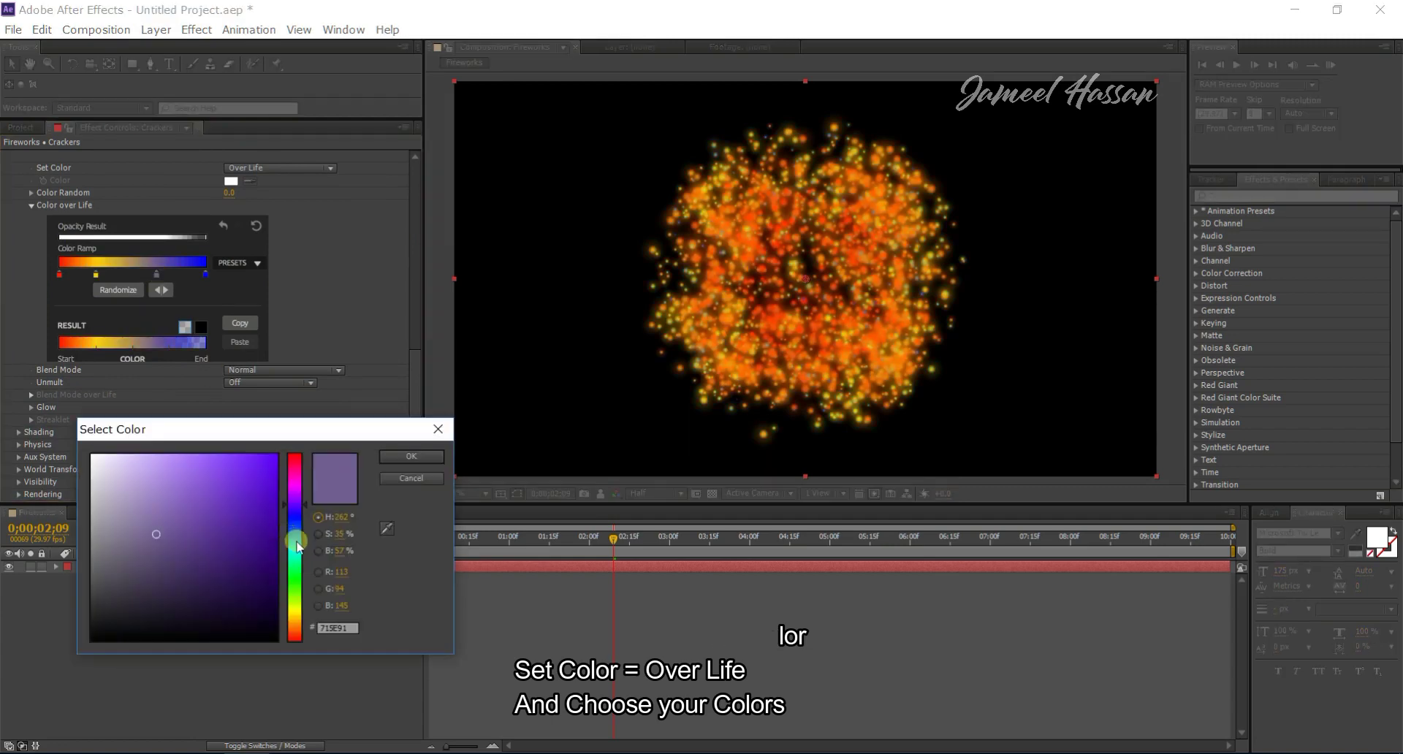
pyautogui.click(294, 544)
pyautogui.click(257, 458)
pyautogui.click(407, 457)
pyautogui.doubleClick(205, 274)
pyautogui.moveTo(99, 462); pyautogui.dragTo(59, 444)
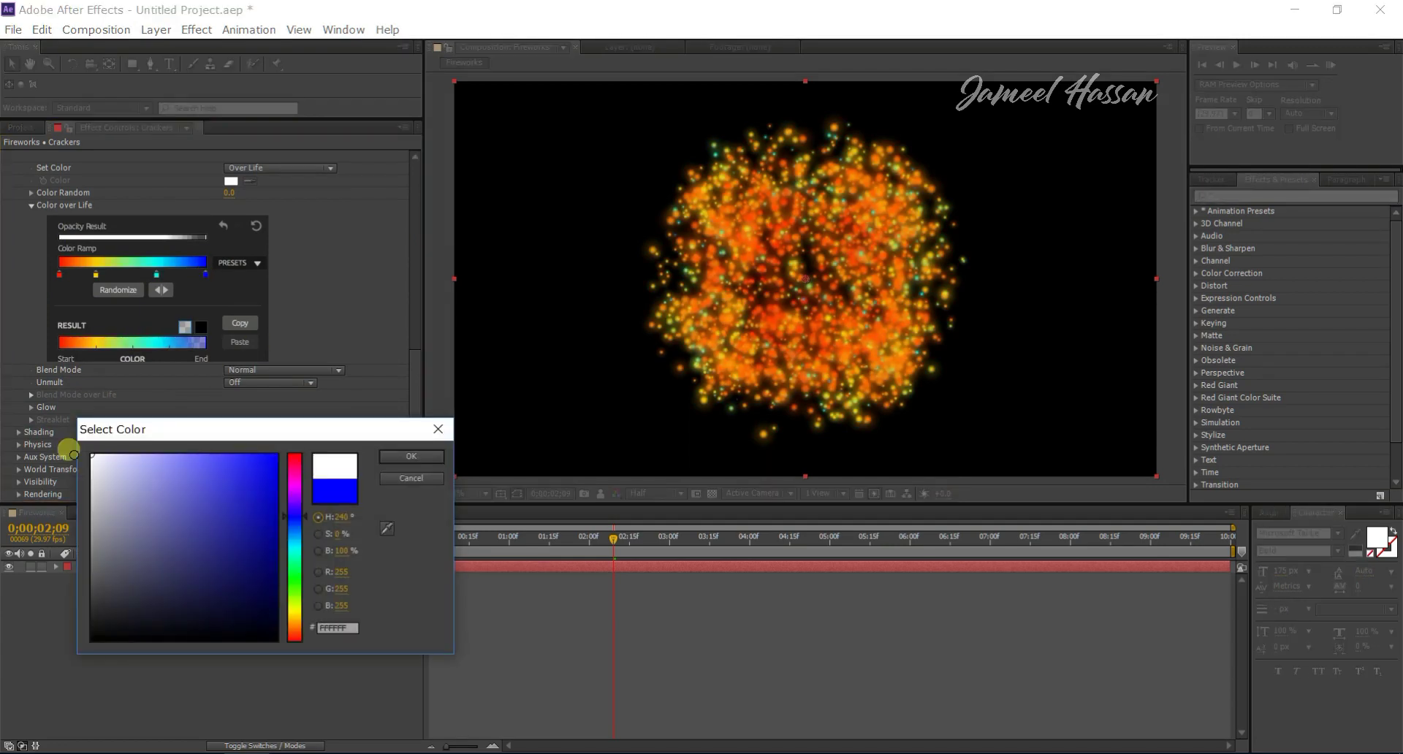
pyautogui.click(394, 457)
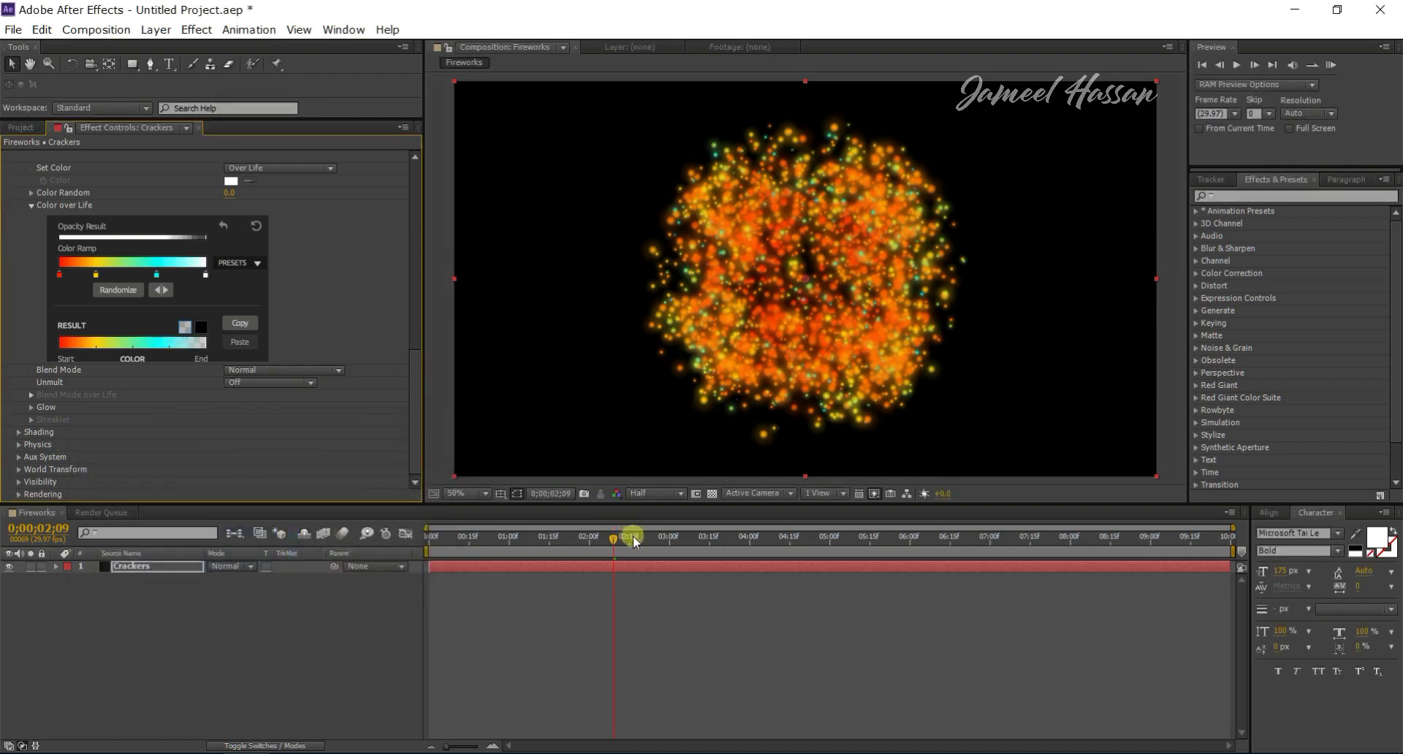
# - Scrub the timeline to view the burst around 3 seconds, then scroll Effect Controls to the top
pyautogui.moveTo(633, 536)
pyautogui.mouseDown()
pyautogui.moveTo(763, 529)
pyautogui.moveTo(555, 553)
pyautogui.mouseUp()
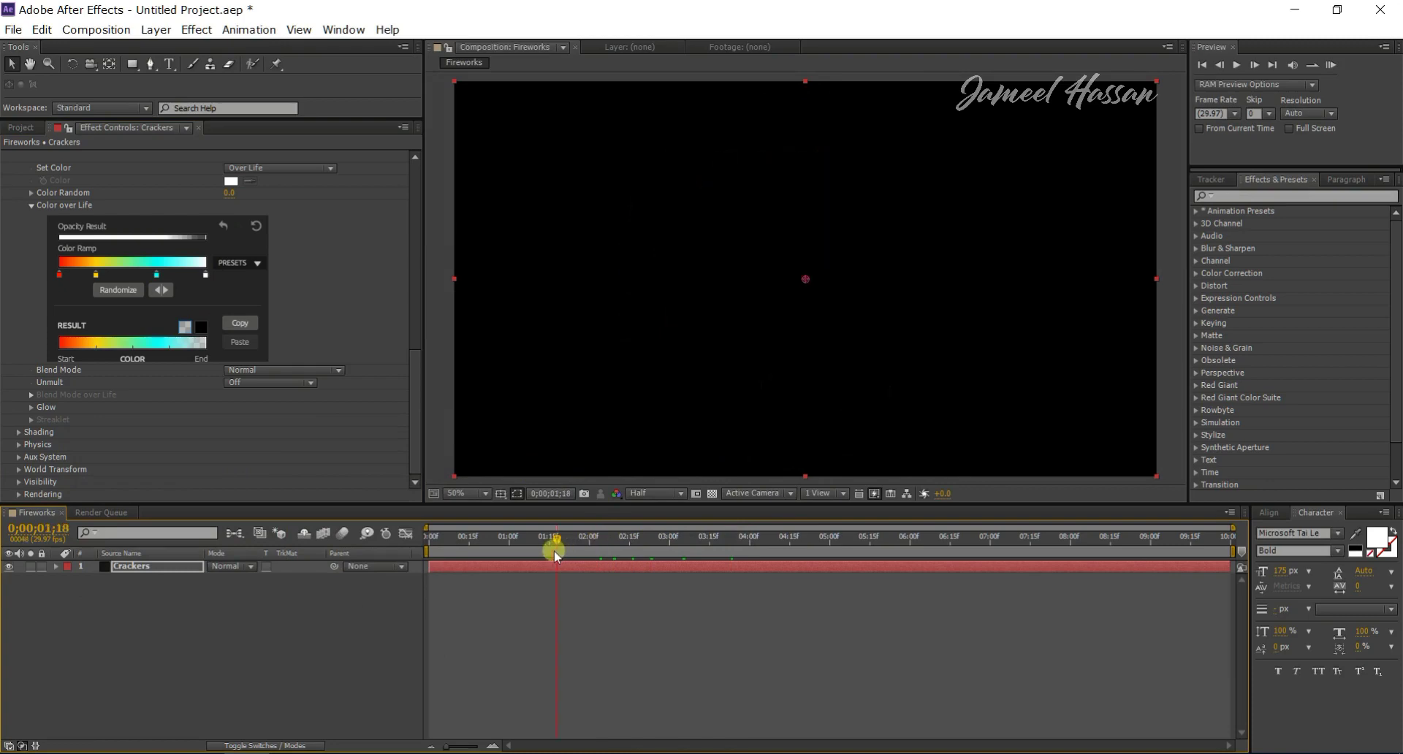
pyautogui.moveTo(590, 555); pyautogui.dragTo(681, 540)
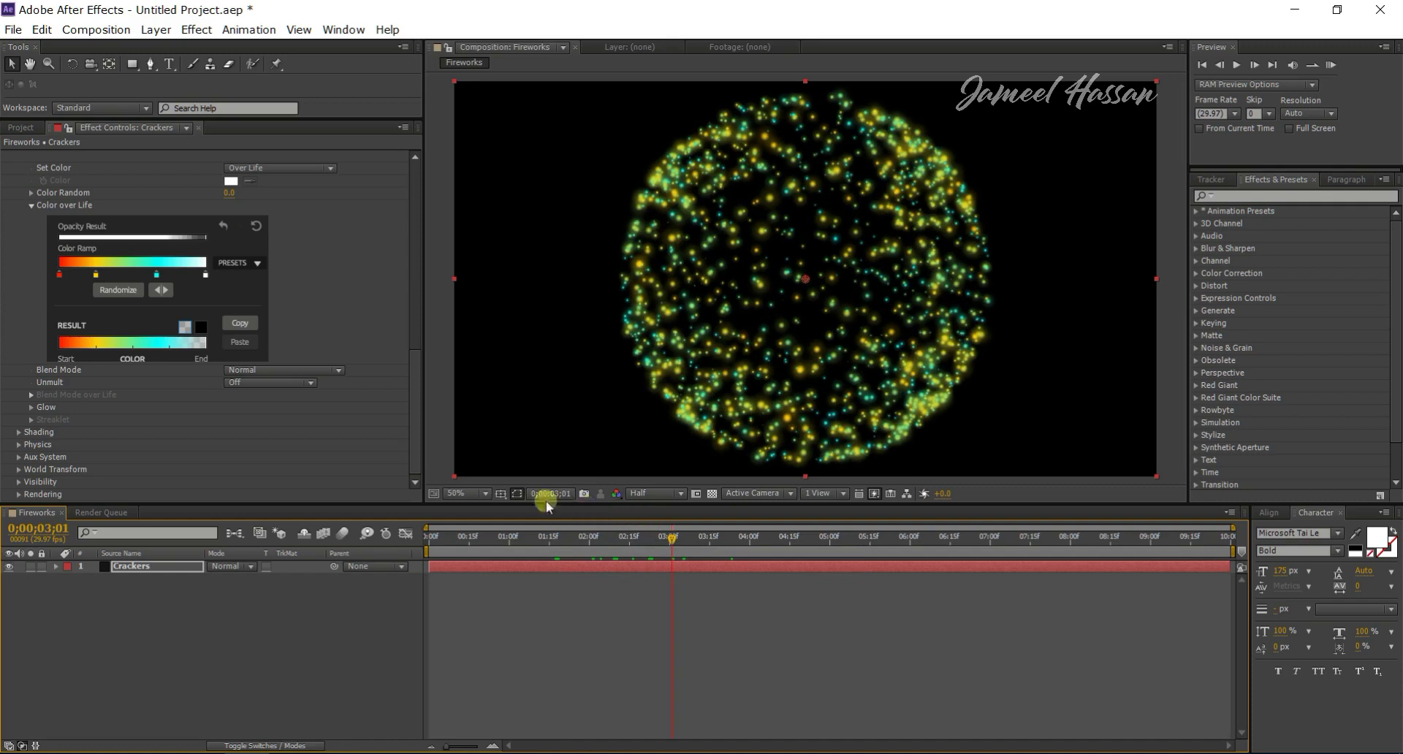
pyautogui.scroll(3, 348, 404)
pyautogui.scroll(4, 347, 404)
pyautogui.scroll(3, 348, 404)
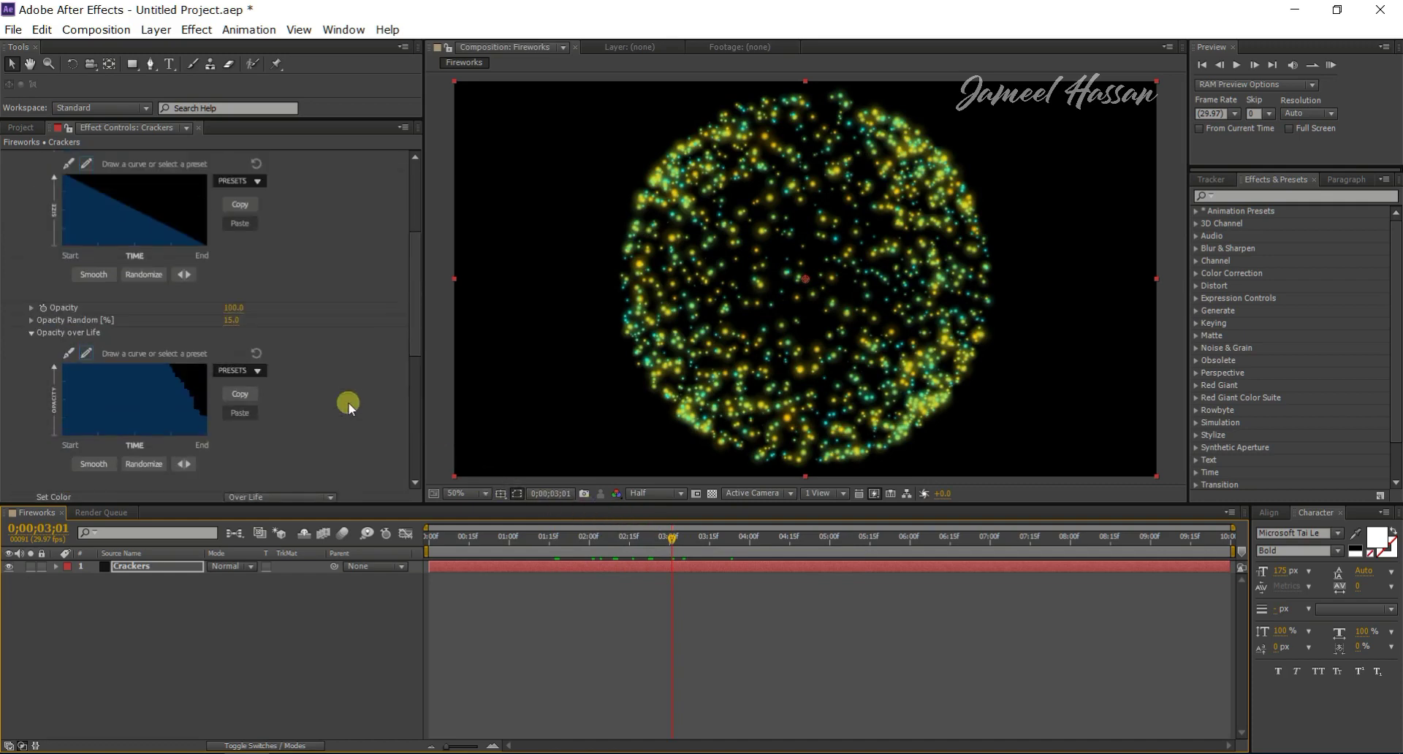
pyautogui.scroll(3, 348, 404)
pyautogui.scroll(2, 347, 404)
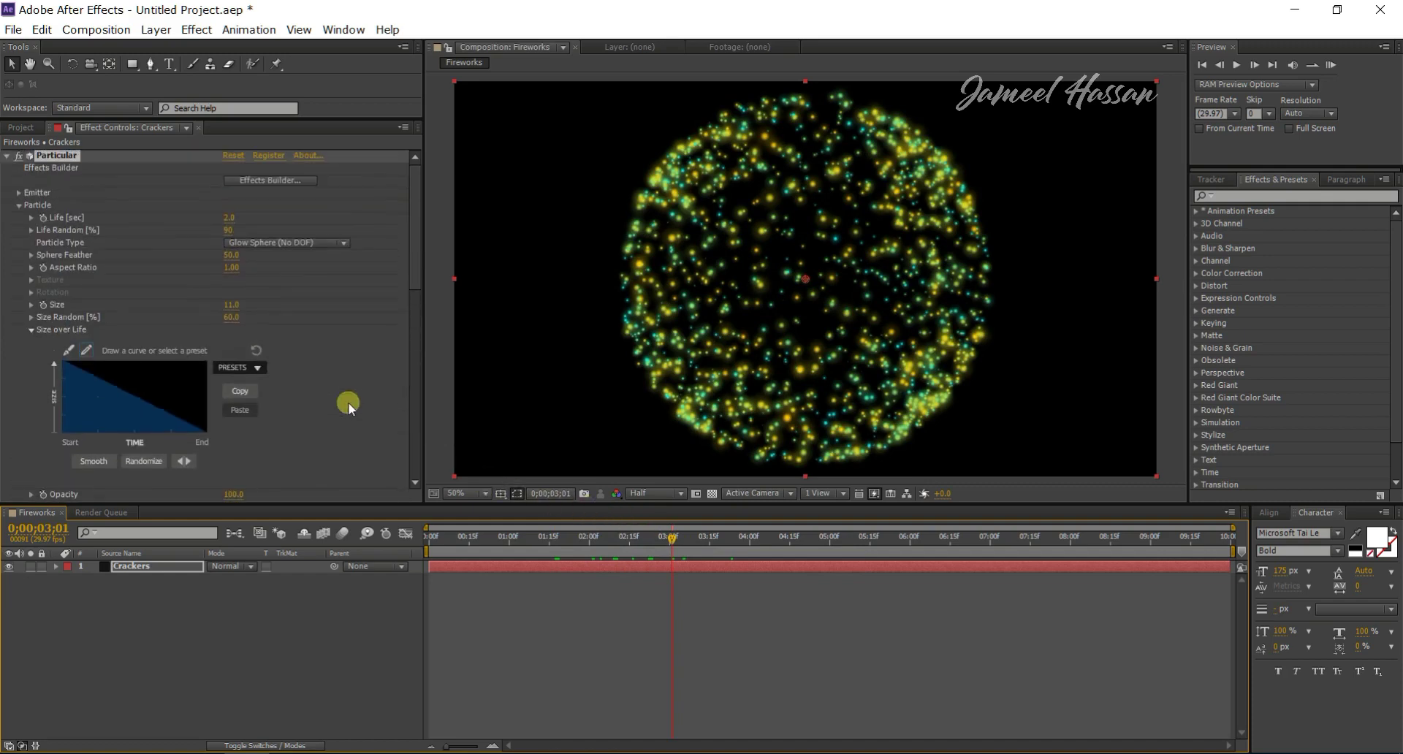
# - Set Physics Gravity to 1000 and scrub the timeline to check the falling burst
pyautogui.click(19, 205)
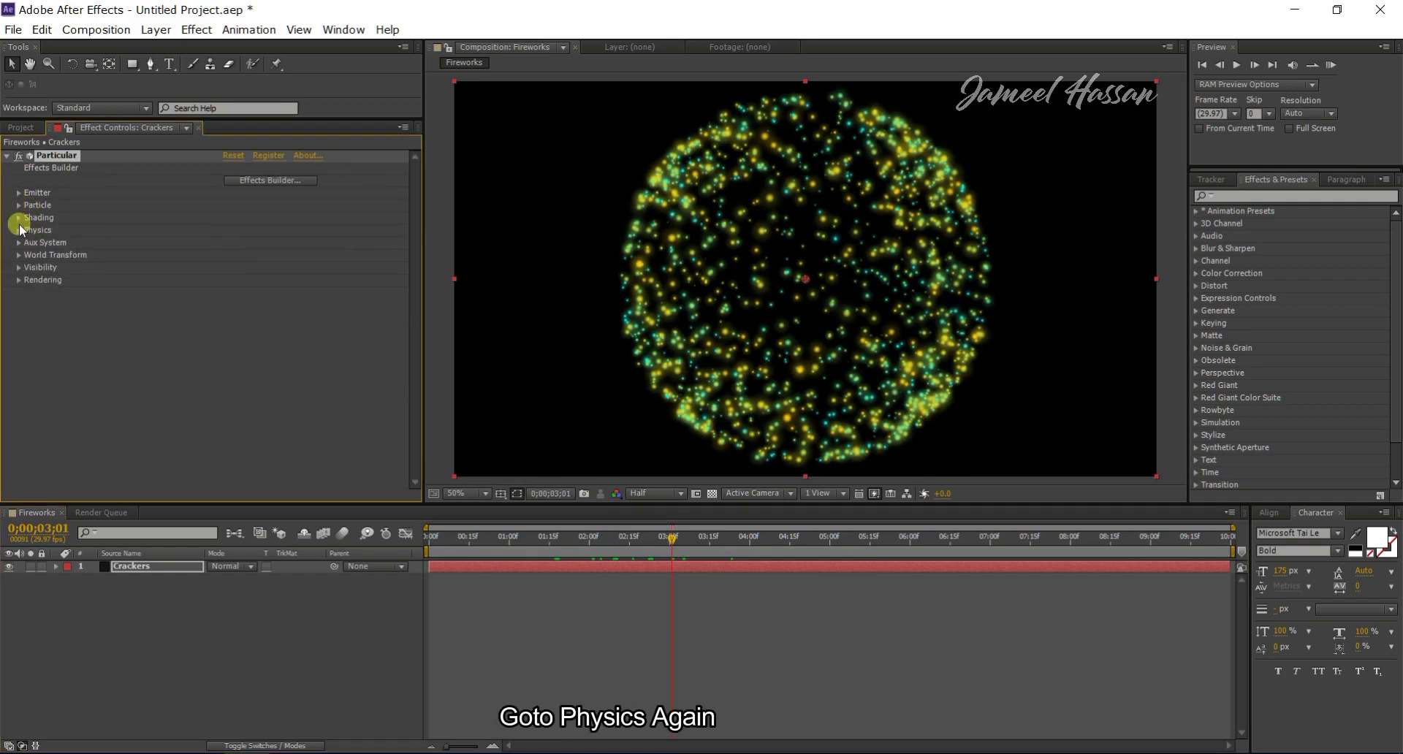
pyautogui.click(19, 230)
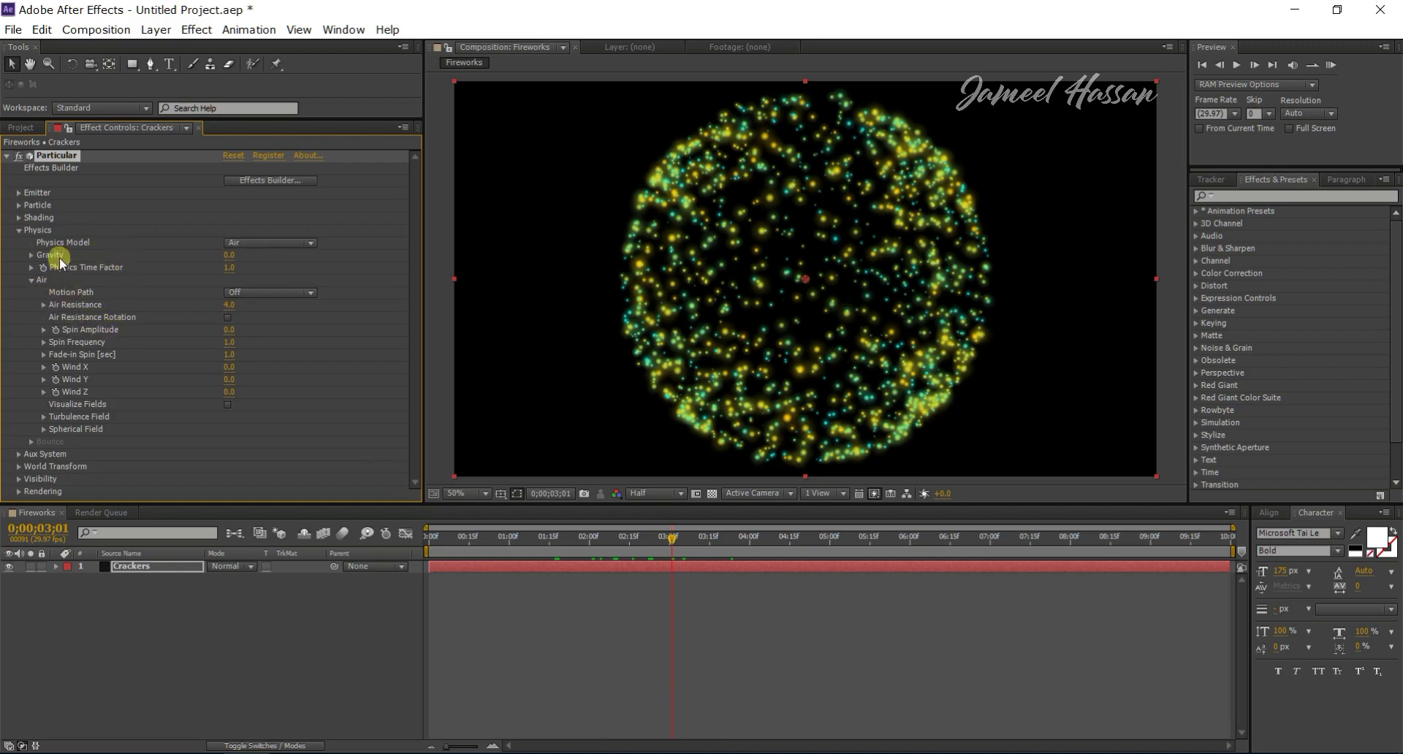
pyautogui.click(226, 256)
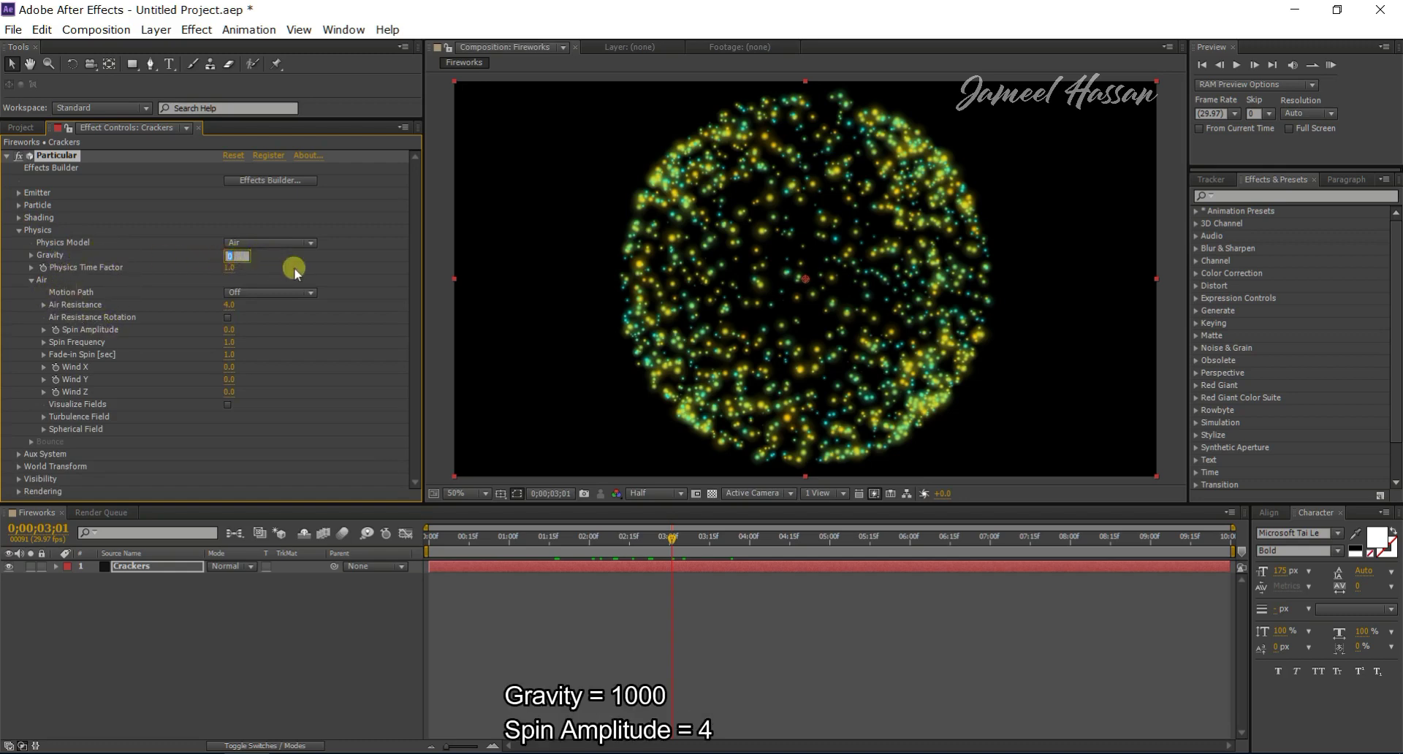
pyautogui.write('100')
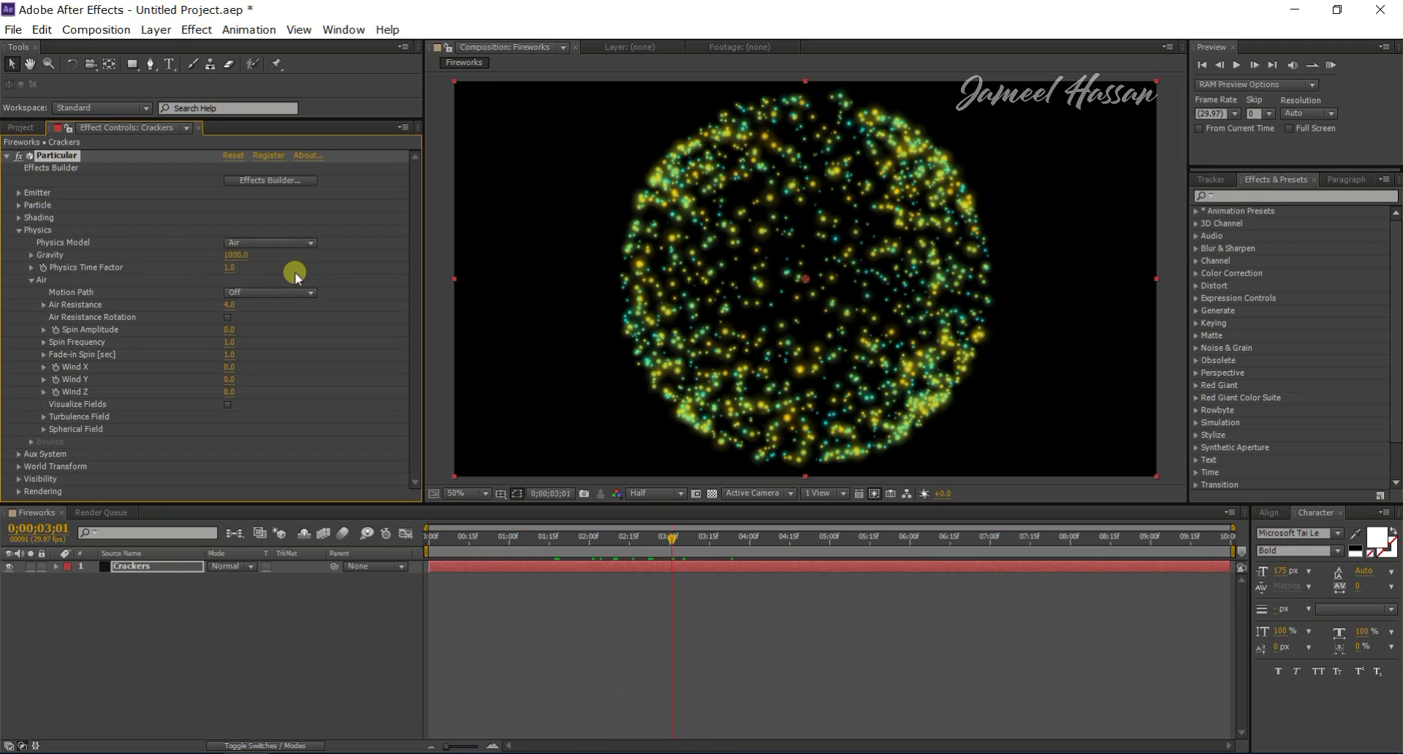
pyautogui.press('Return')
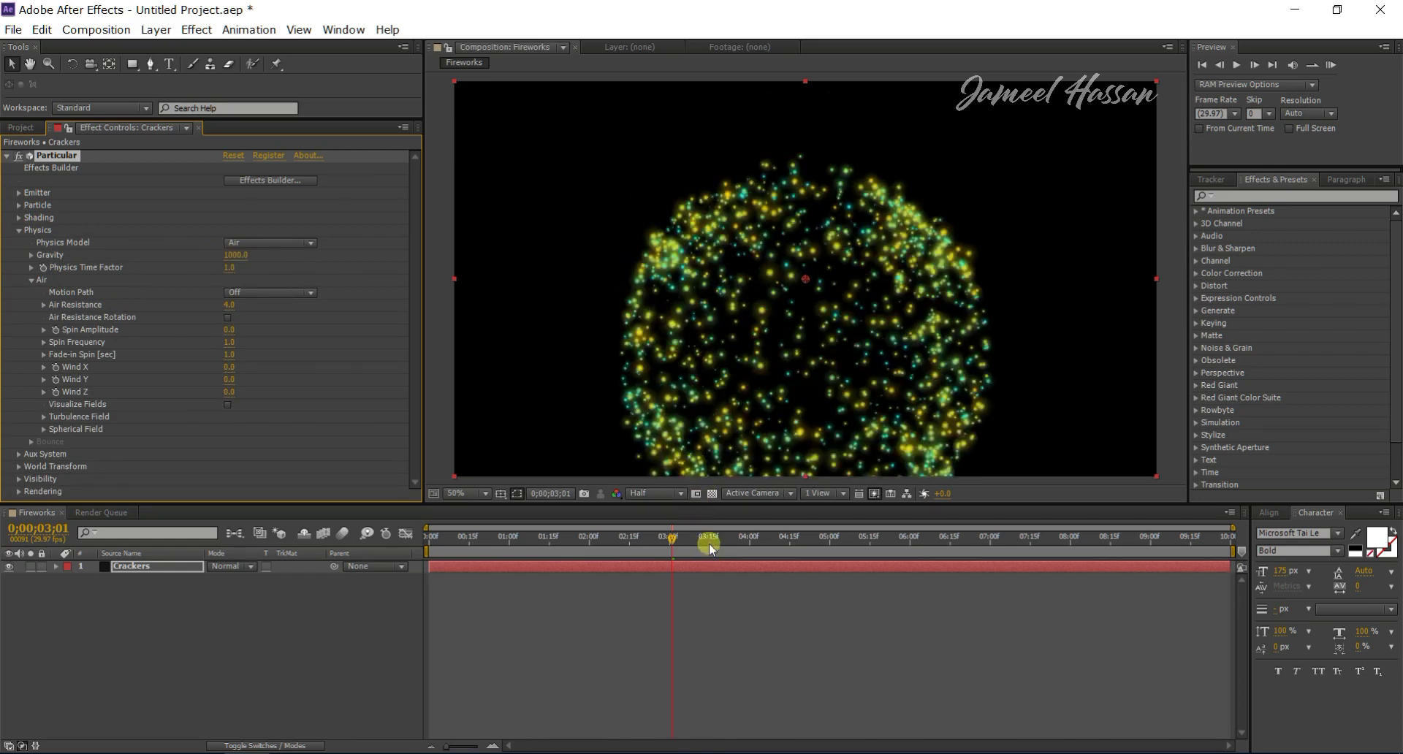
pyautogui.moveTo(709, 542); pyautogui.dragTo(796, 537)
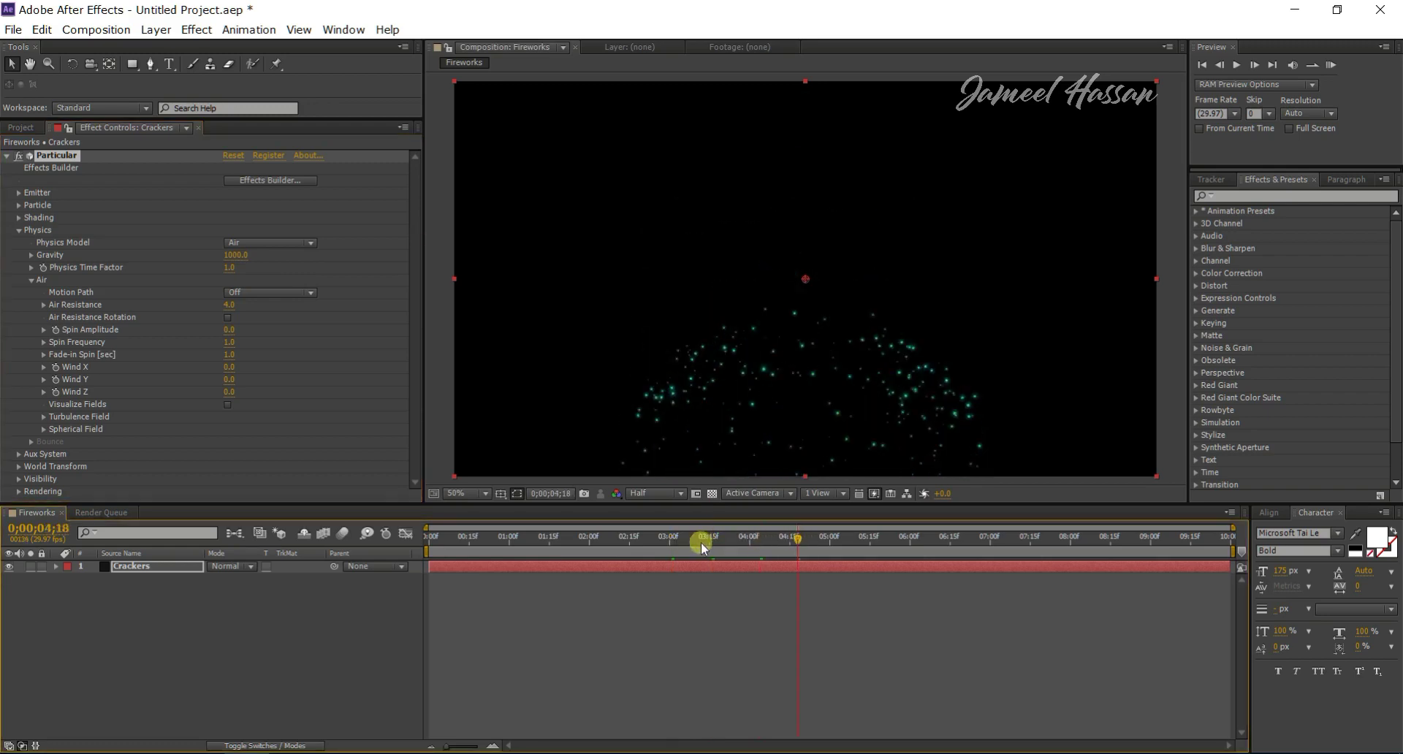
pyautogui.moveTo(670, 547); pyautogui.dragTo(656, 543)
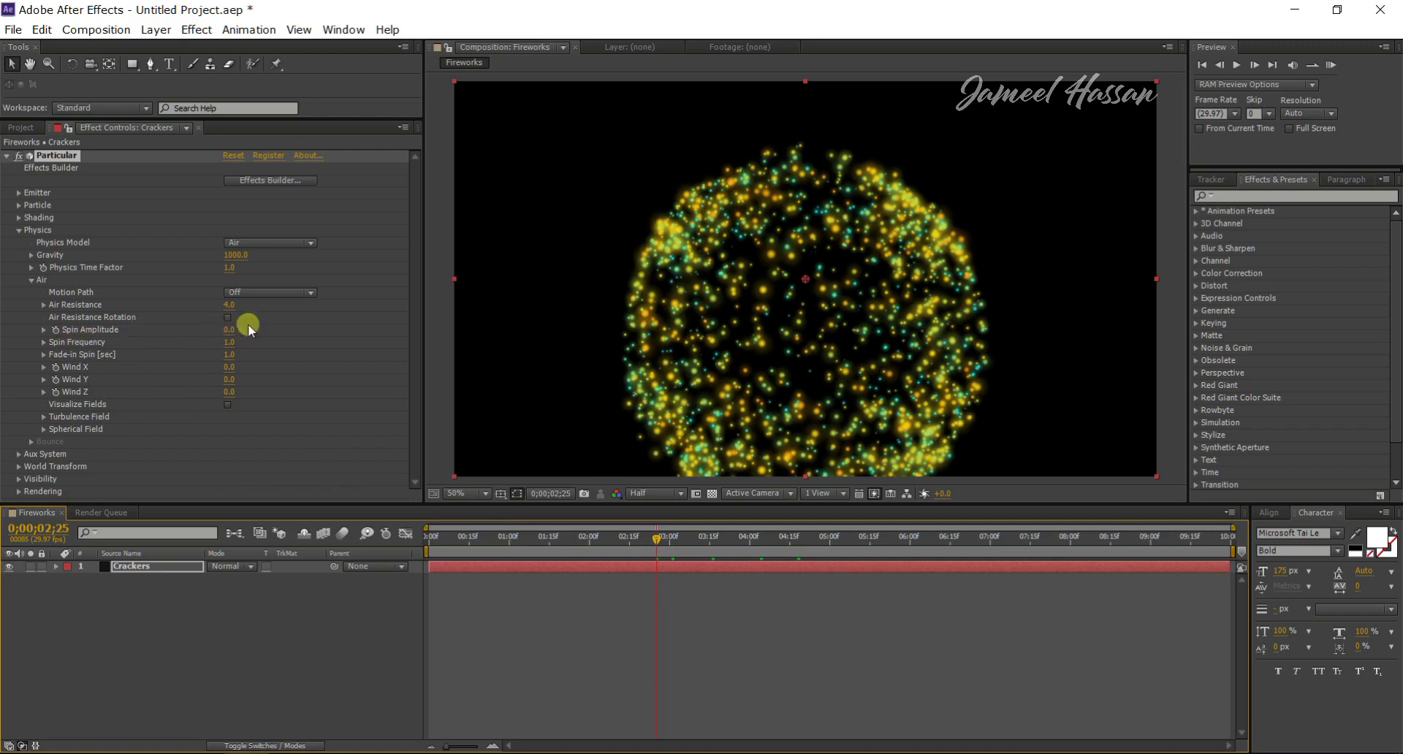
# - Set Air Spin Amplitude to 4
pyautogui.click(229, 330)
pyautogui.press('BackSpace')
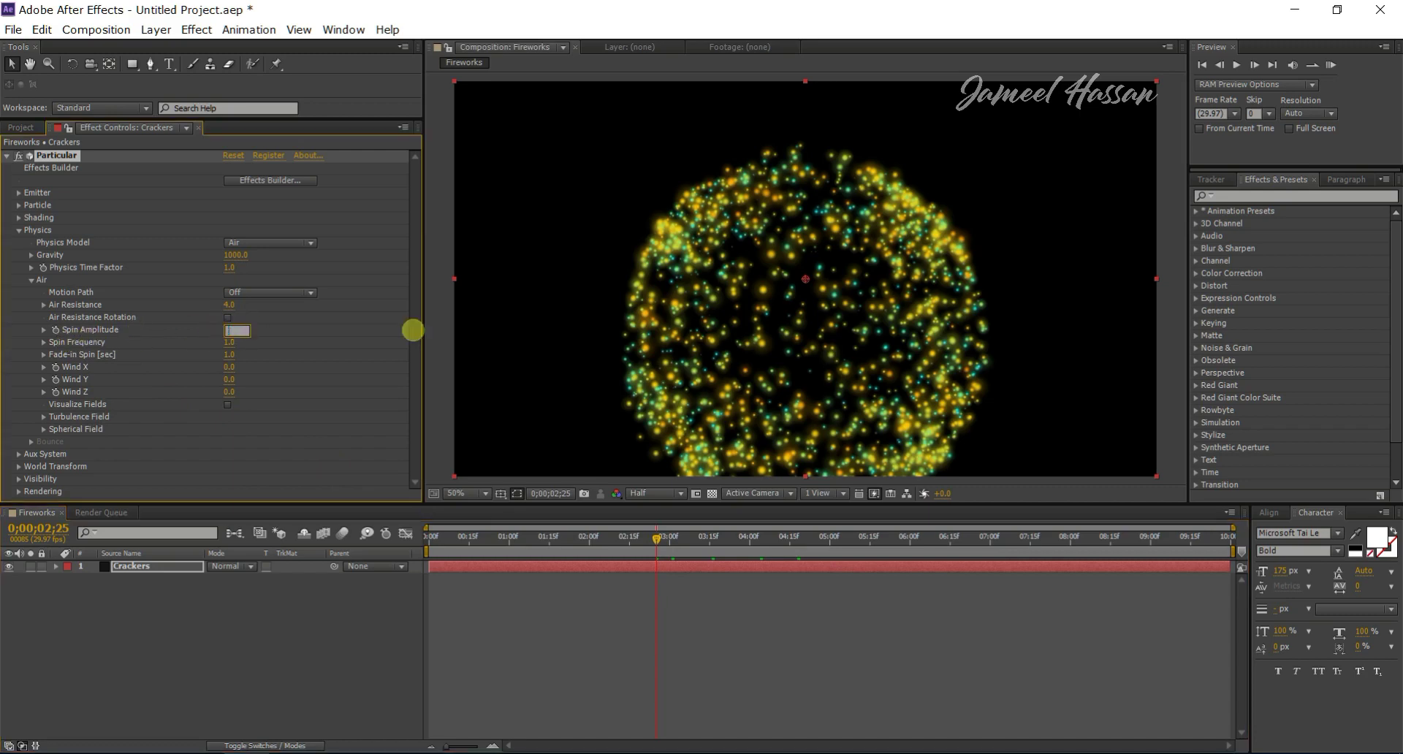
pyautogui.write('4')
pyautogui.press('Return')
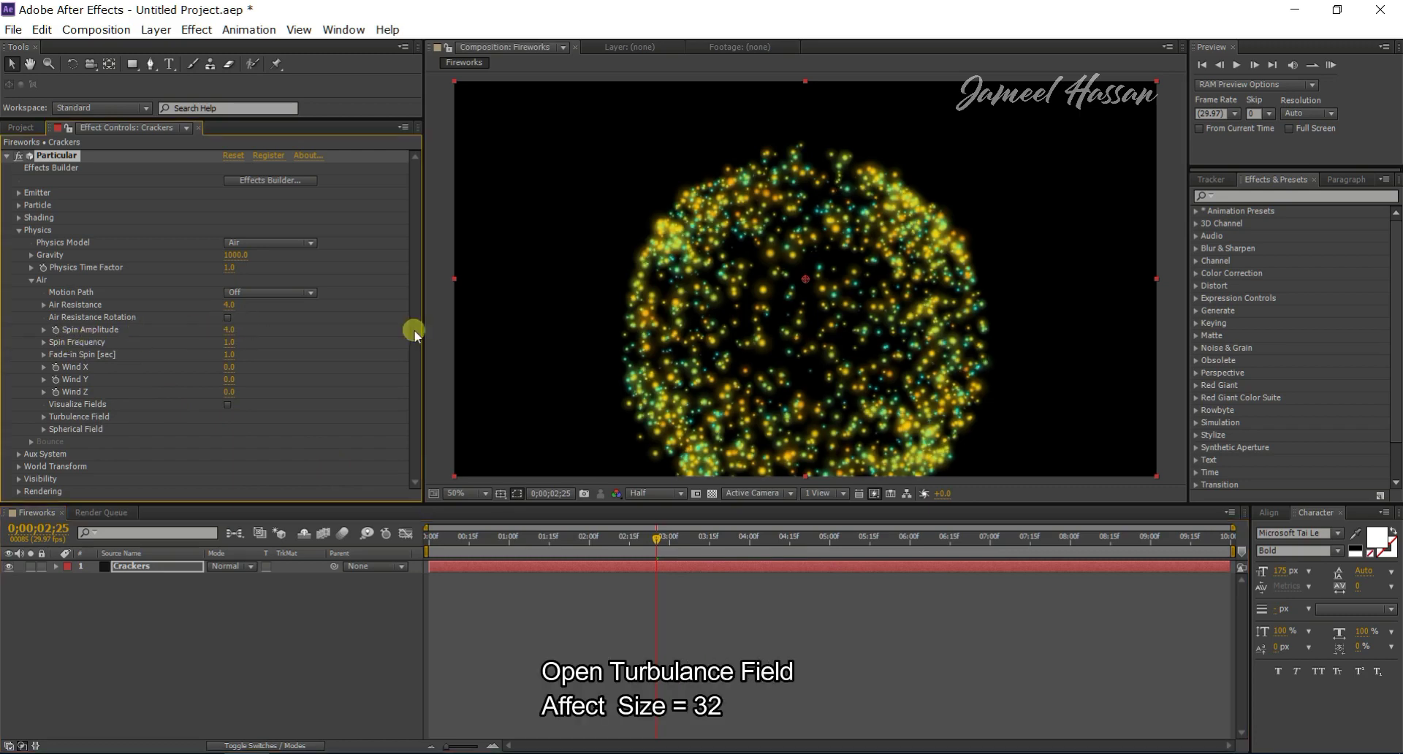
# - Set Turbulence Field Affect Size to 33, then collapse Turbulence Field and Physics
pyautogui.click(44, 417)
pyautogui.scroll(-3, 104, 406)
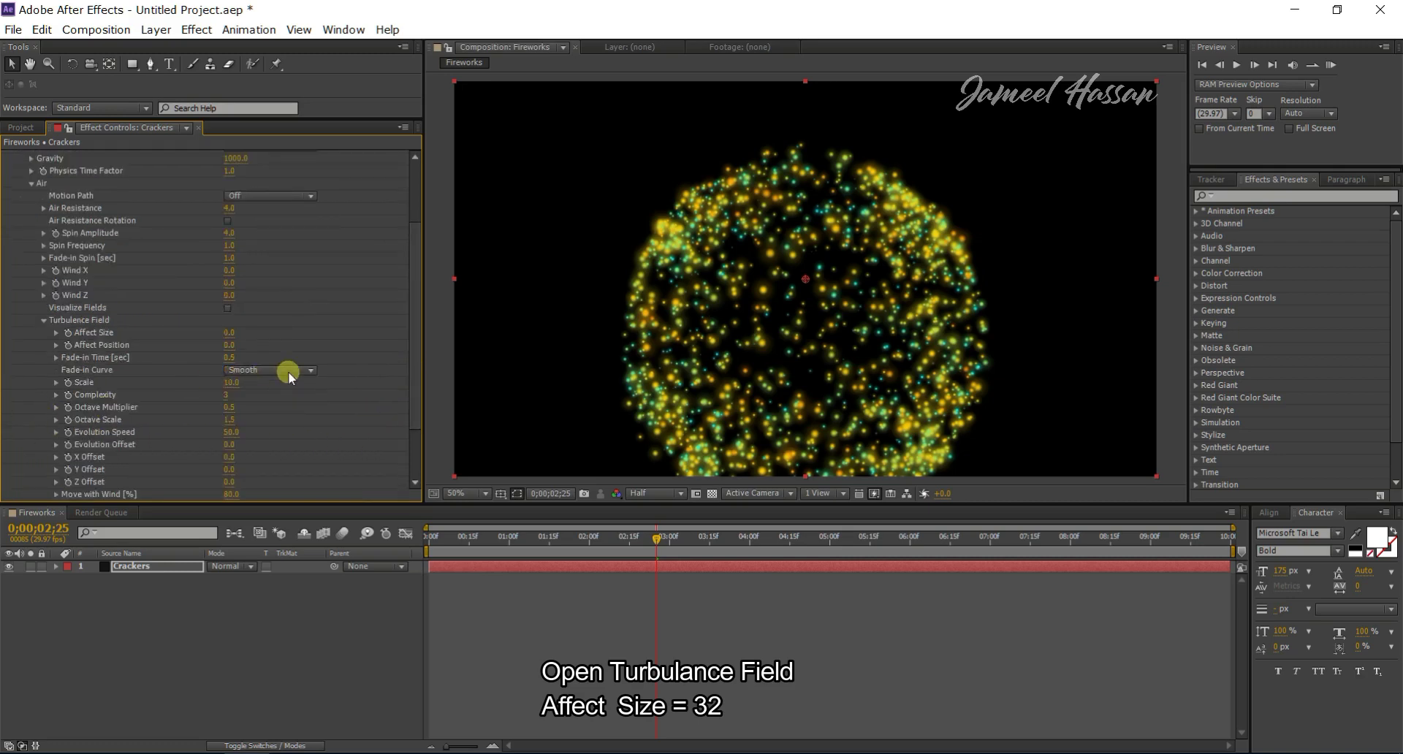
pyautogui.scroll(-2, 231, 379)
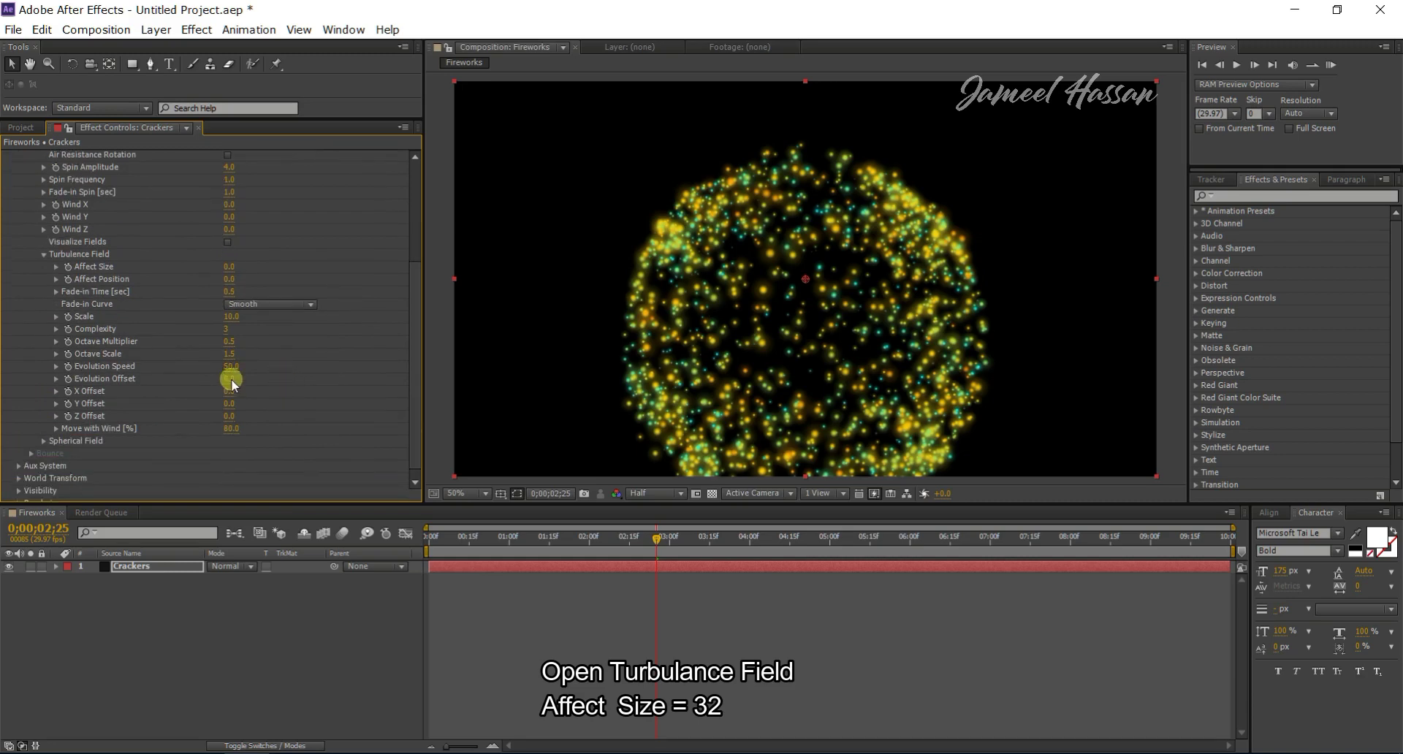
pyautogui.click(229, 267)
pyautogui.write('33')
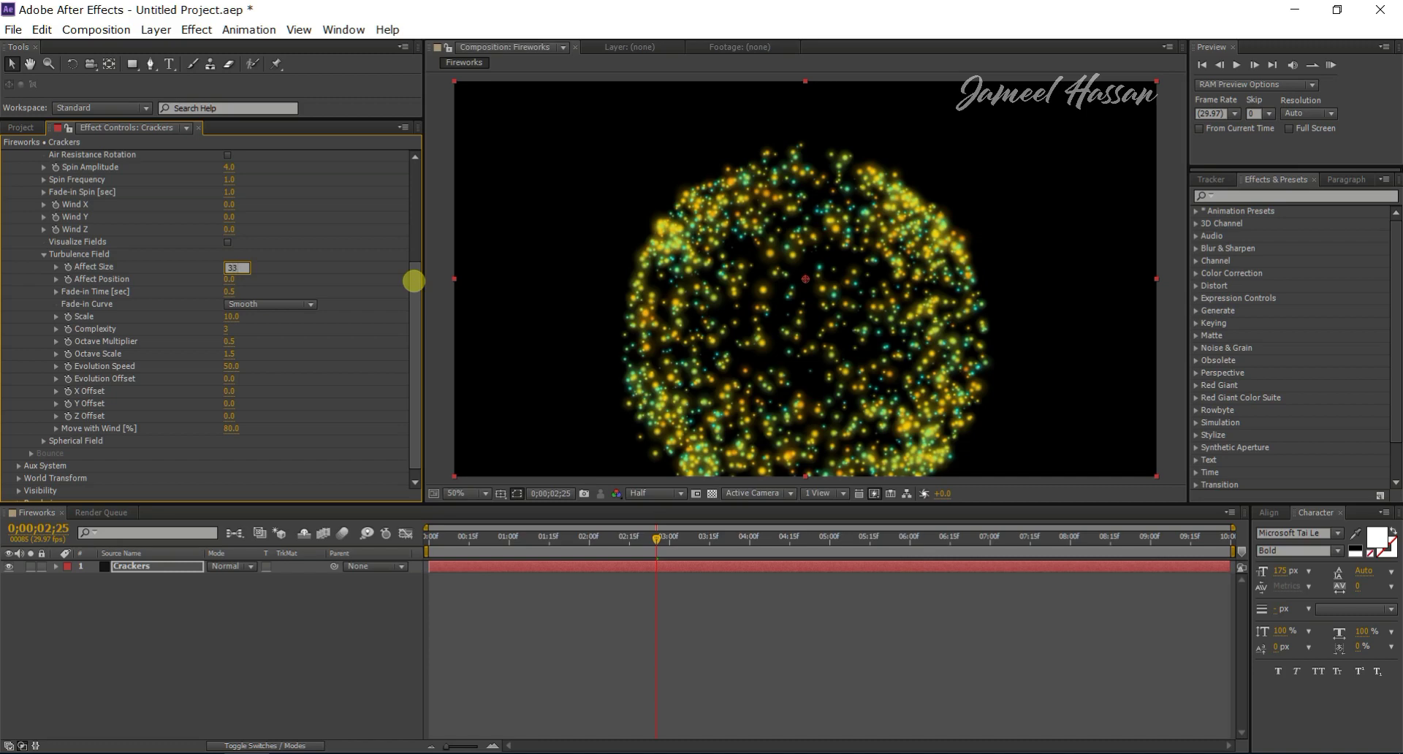
pyautogui.press('Return')
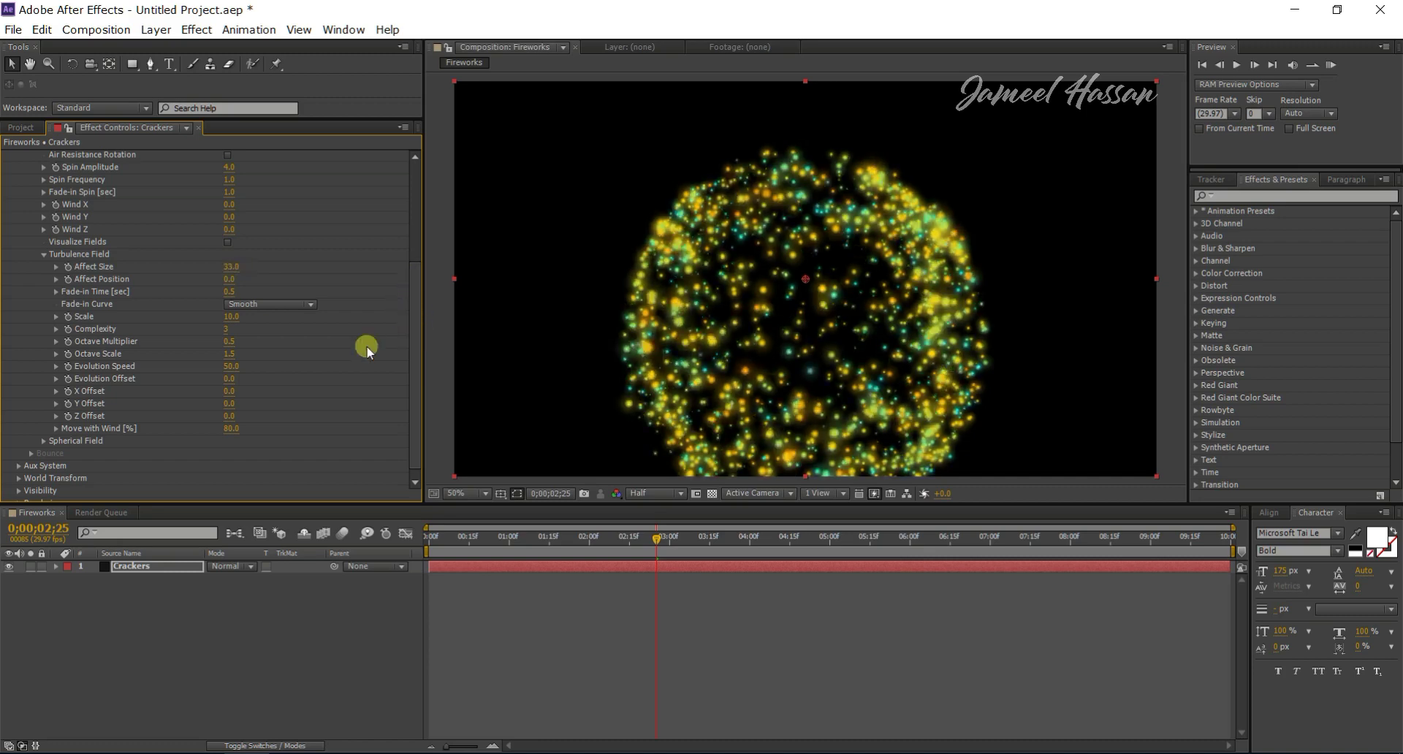
pyautogui.scroll(3, 60, 294)
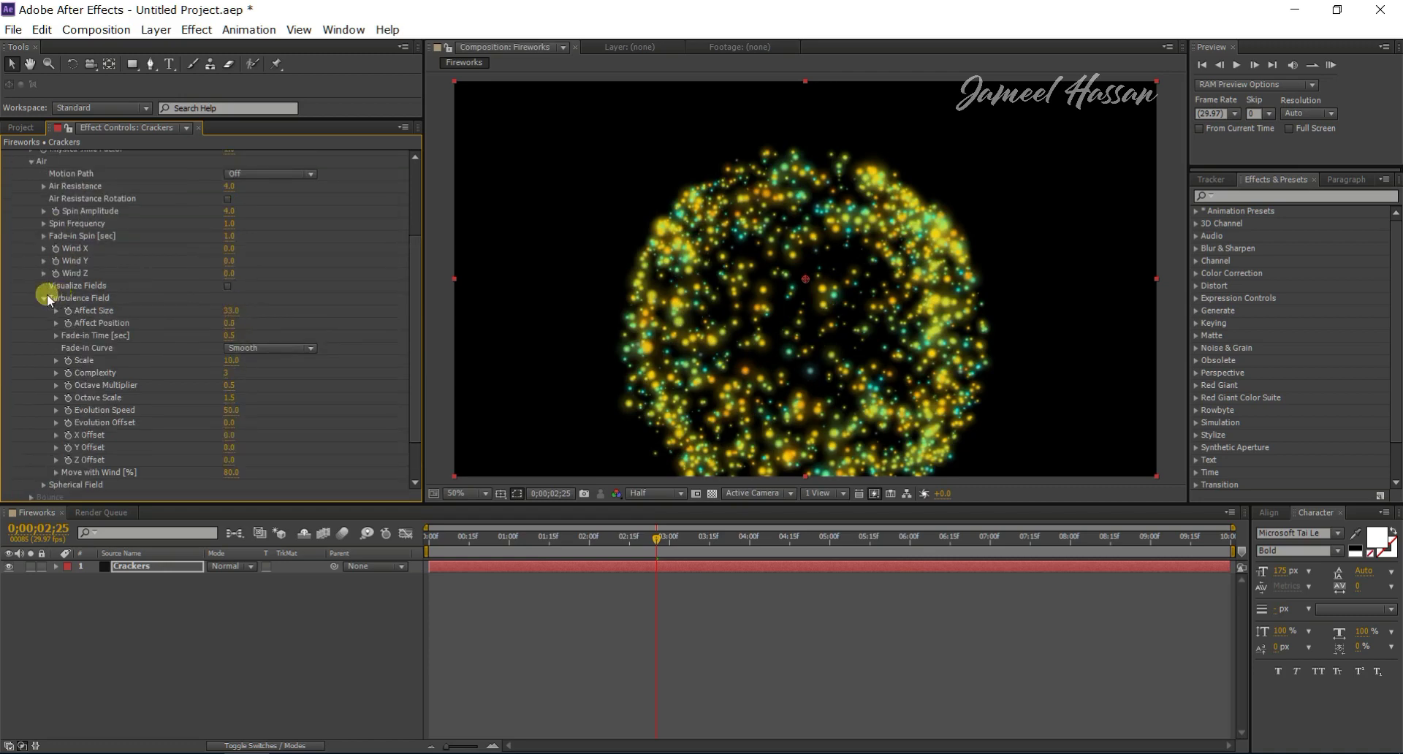
pyautogui.click(42, 298)
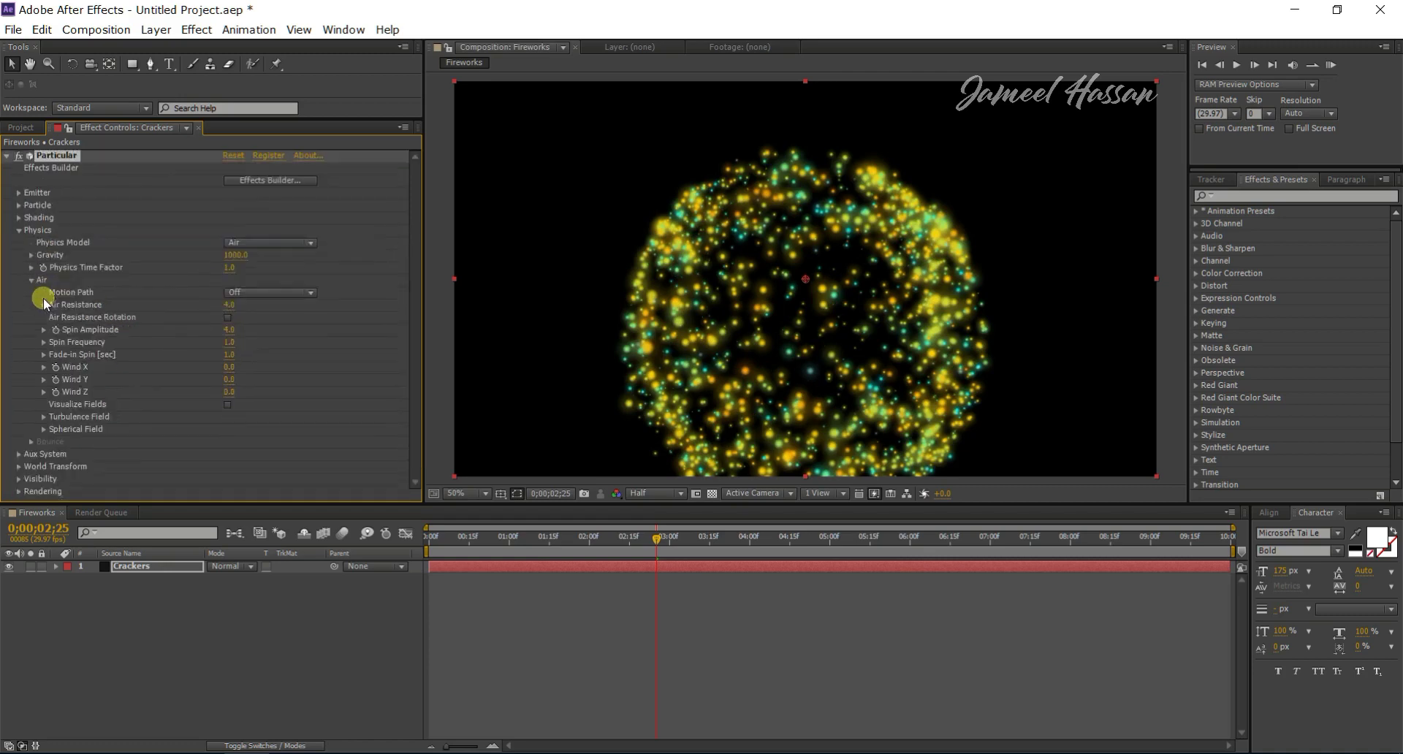
pyautogui.click(18, 230)
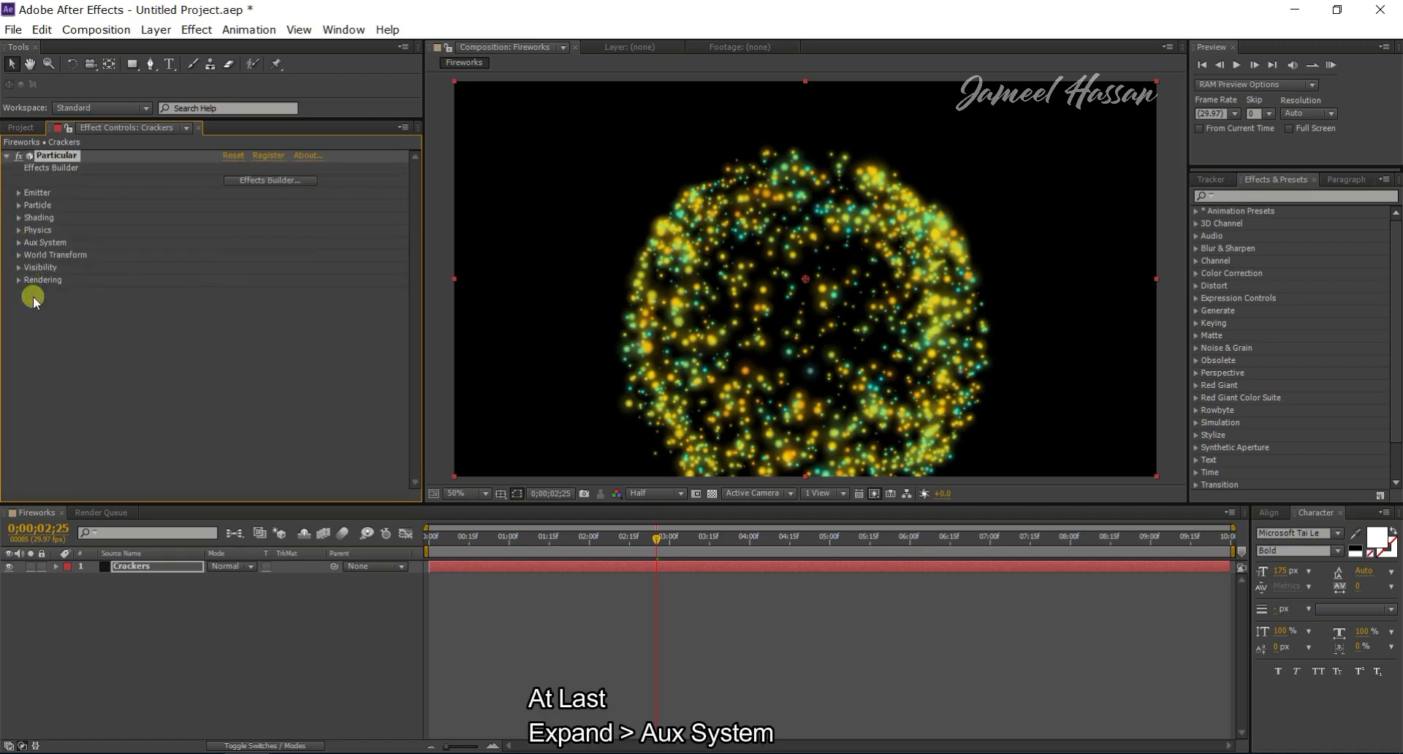
# - Set the Crackers Aux System Emit mode to Continuously and scrub through the burst to preview it
pyautogui.click(18, 243)
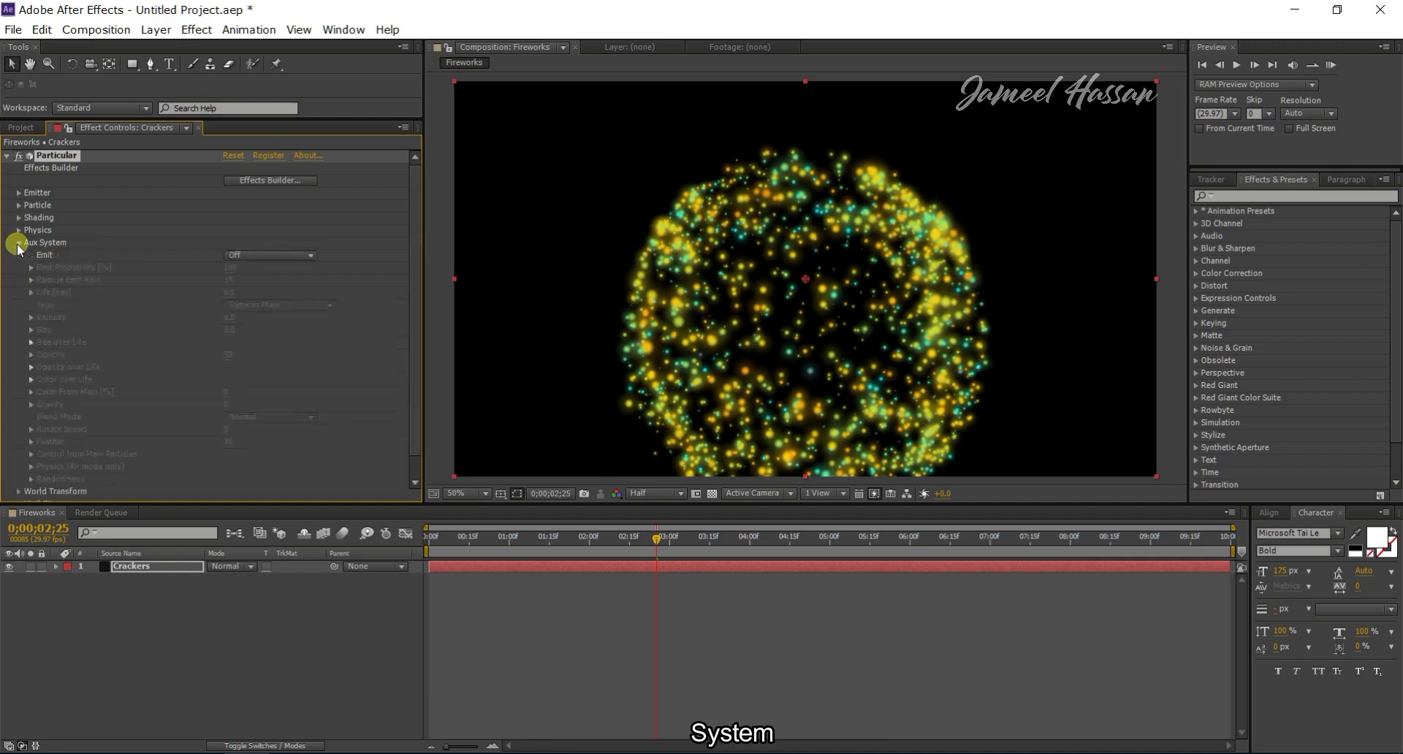
pyautogui.click(234, 254)
pyautogui.click(268, 310)
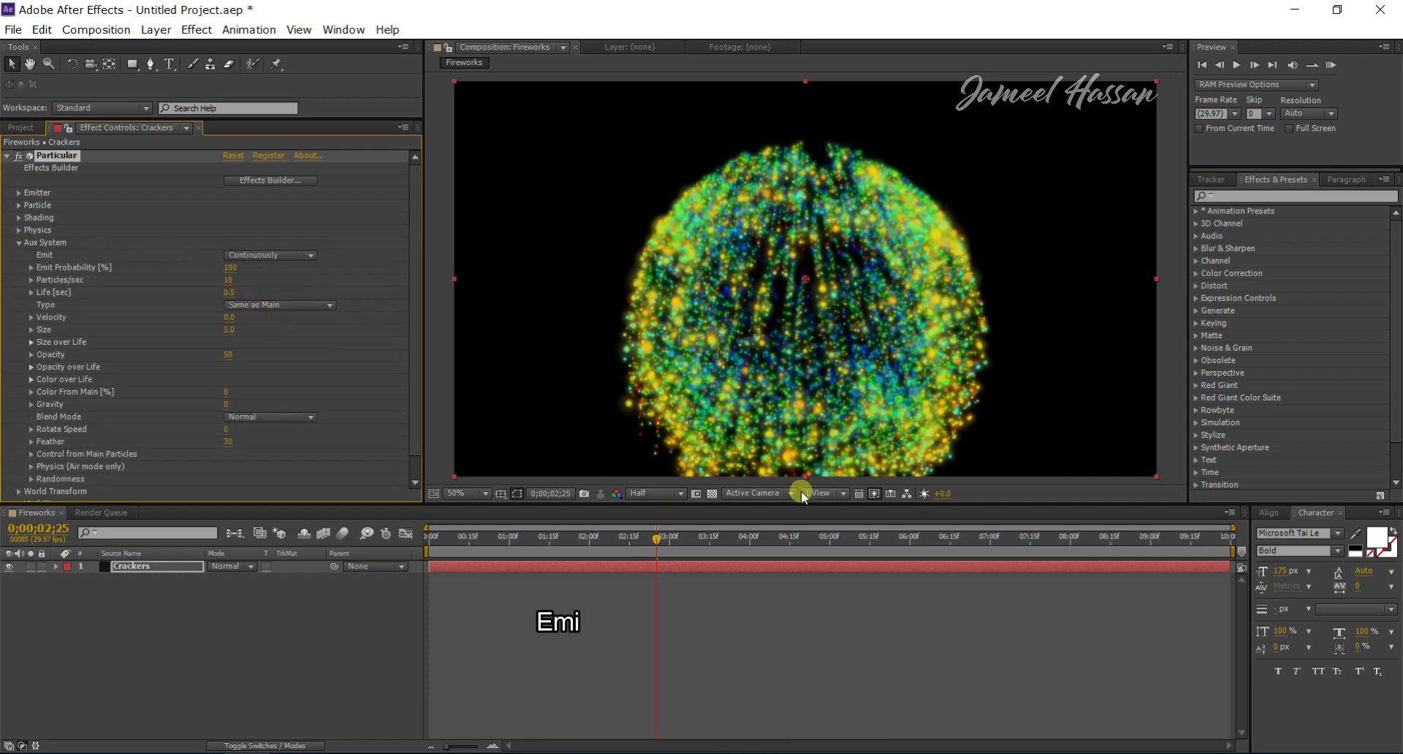
pyautogui.moveTo(656, 539); pyautogui.dragTo(603, 546)
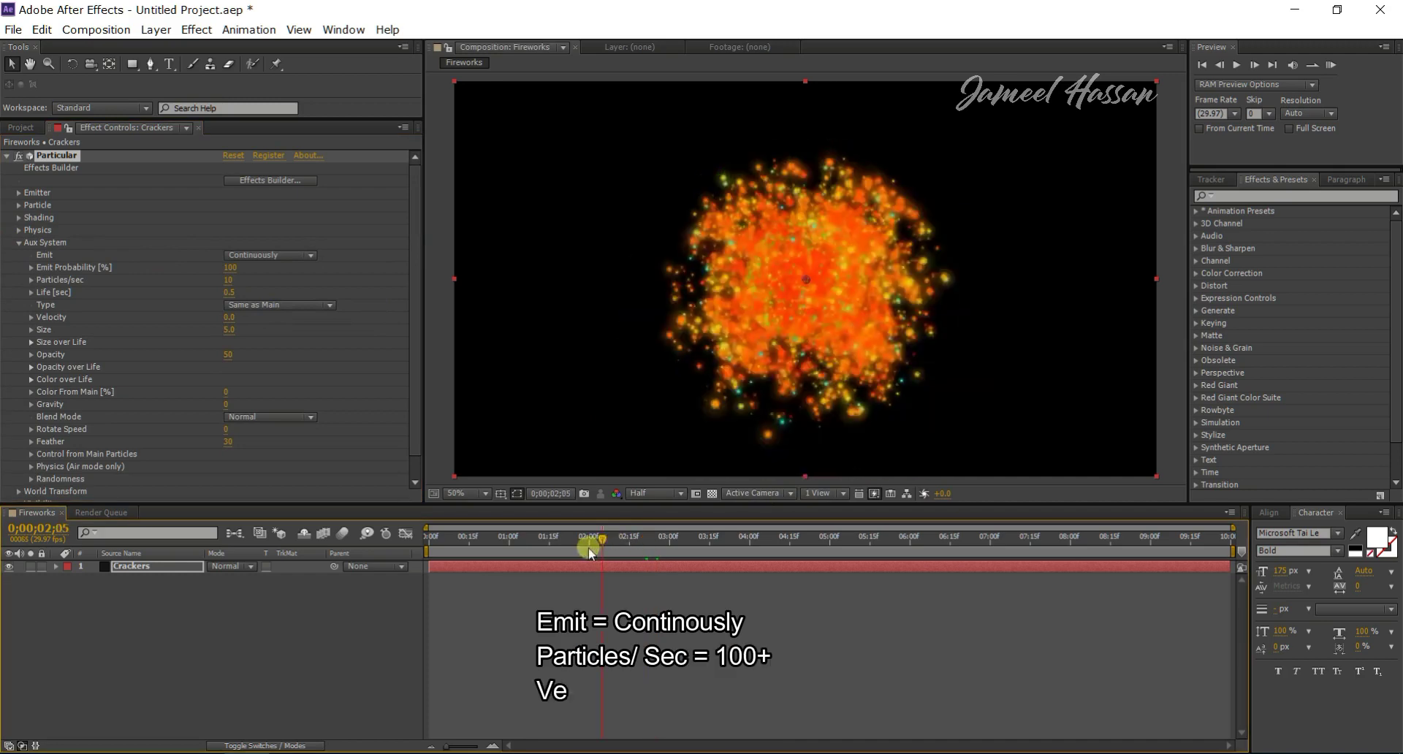
pyautogui.click(641, 542)
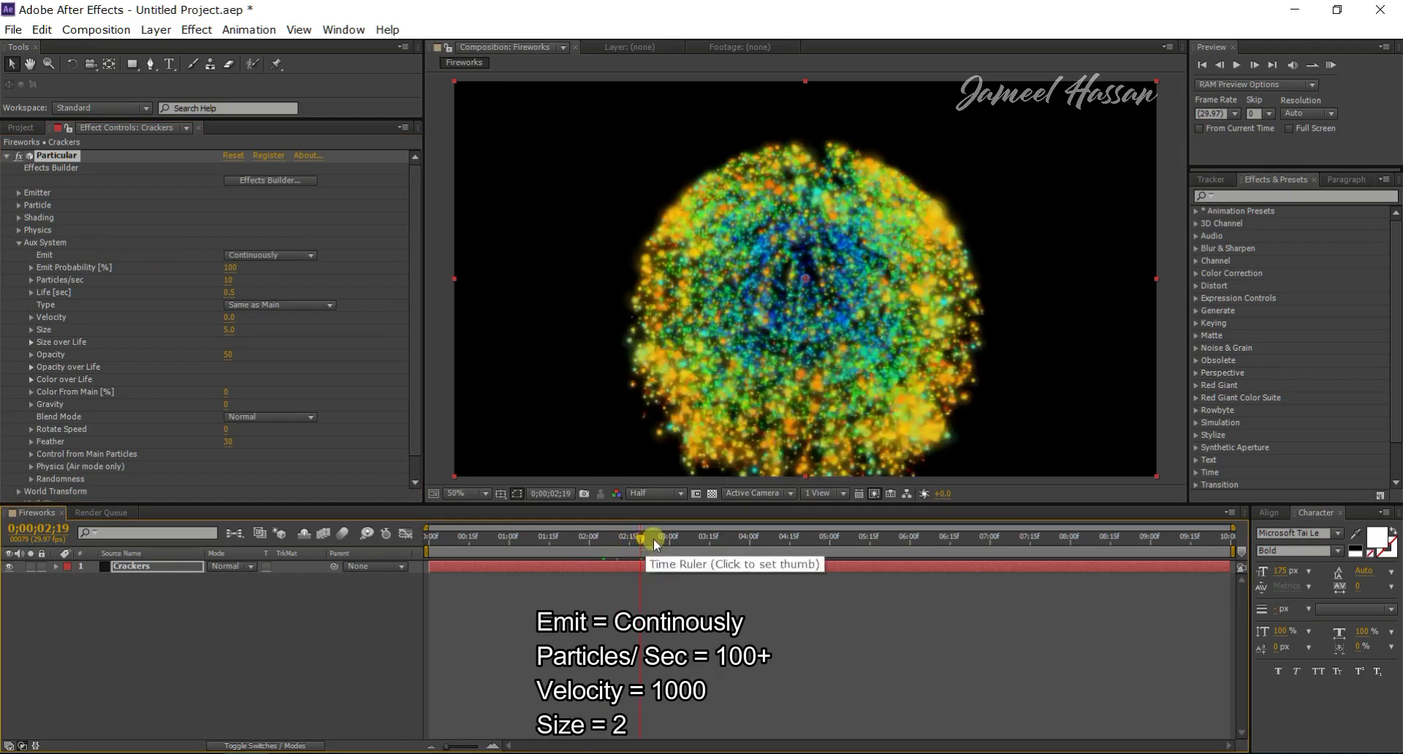
pyautogui.moveTo(653, 539); pyautogui.dragTo(681, 537)
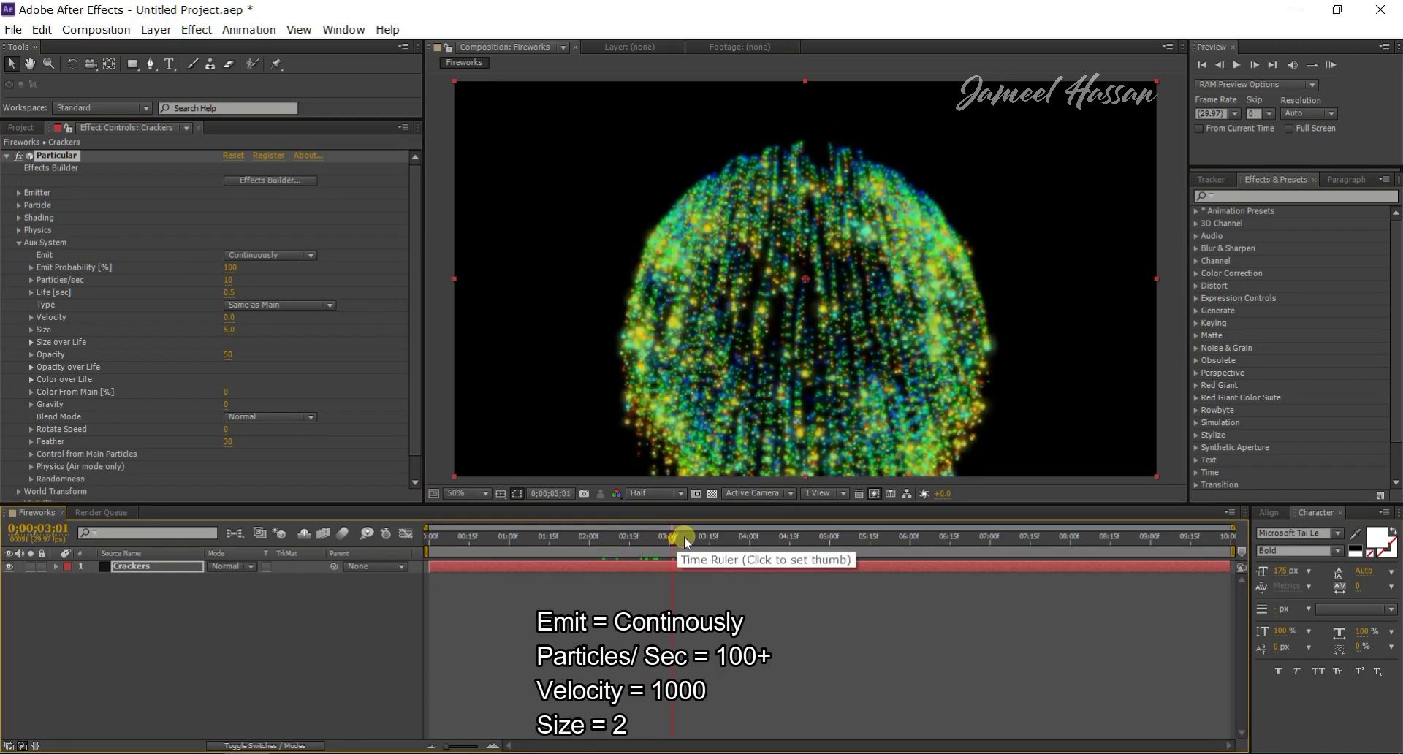
pyautogui.click(686, 536)
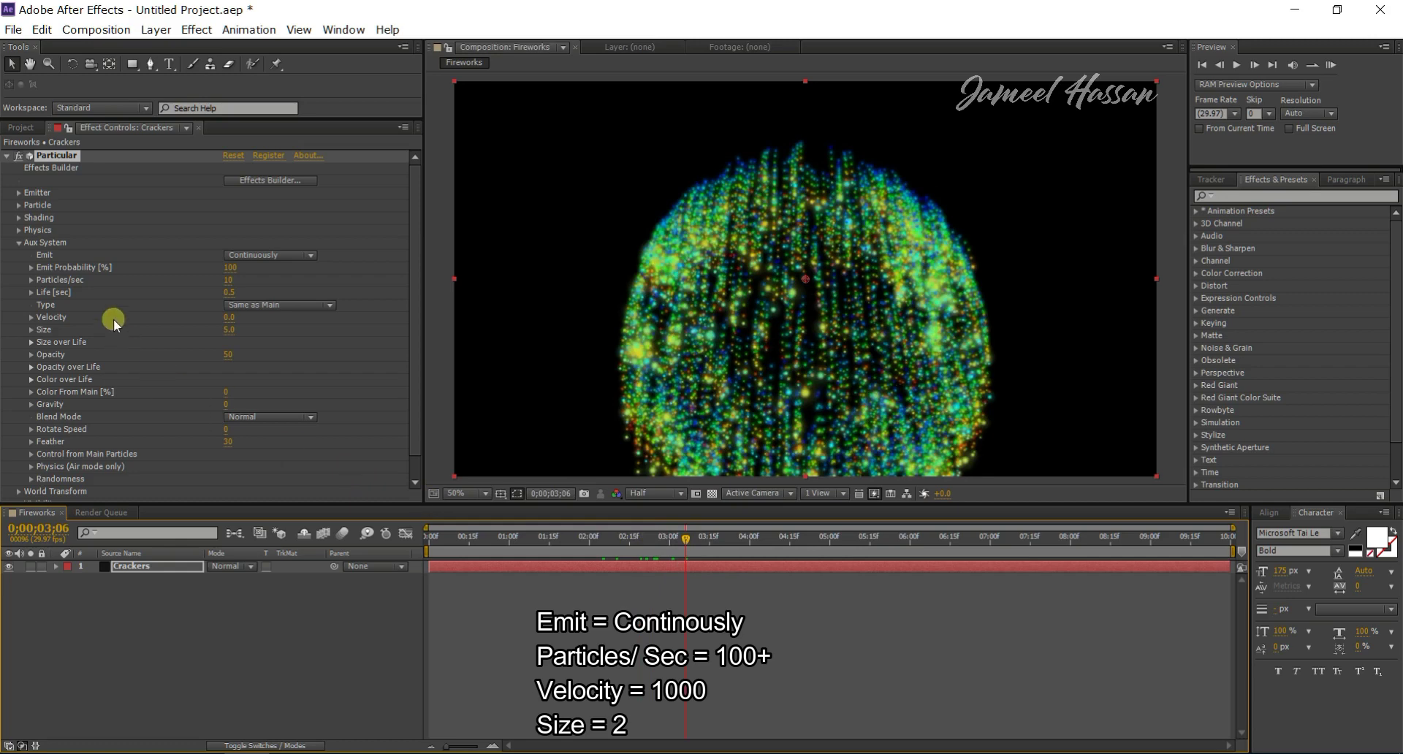
# - Give the auxiliary particles 105 particles/sec, Velocity 1000 and Size 2
pyautogui.click(232, 280)
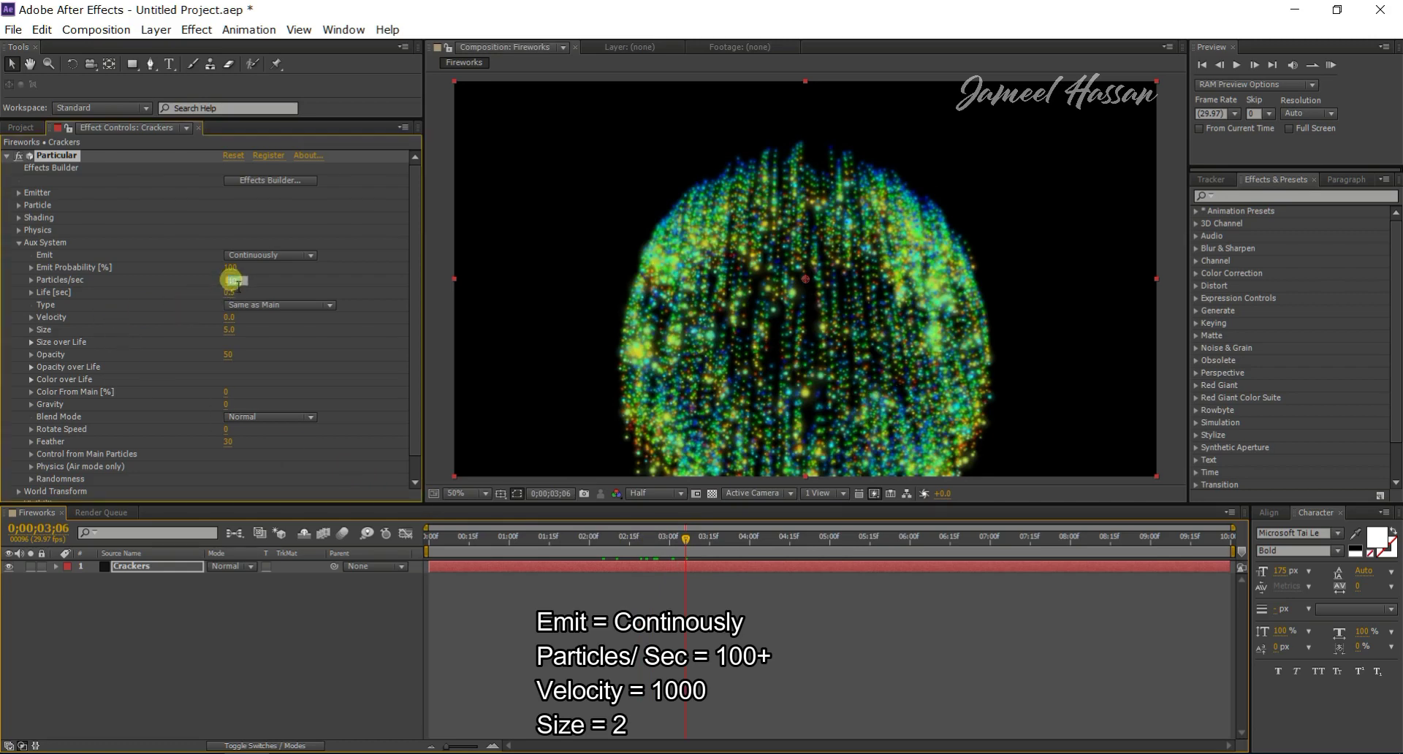
pyautogui.write('1')
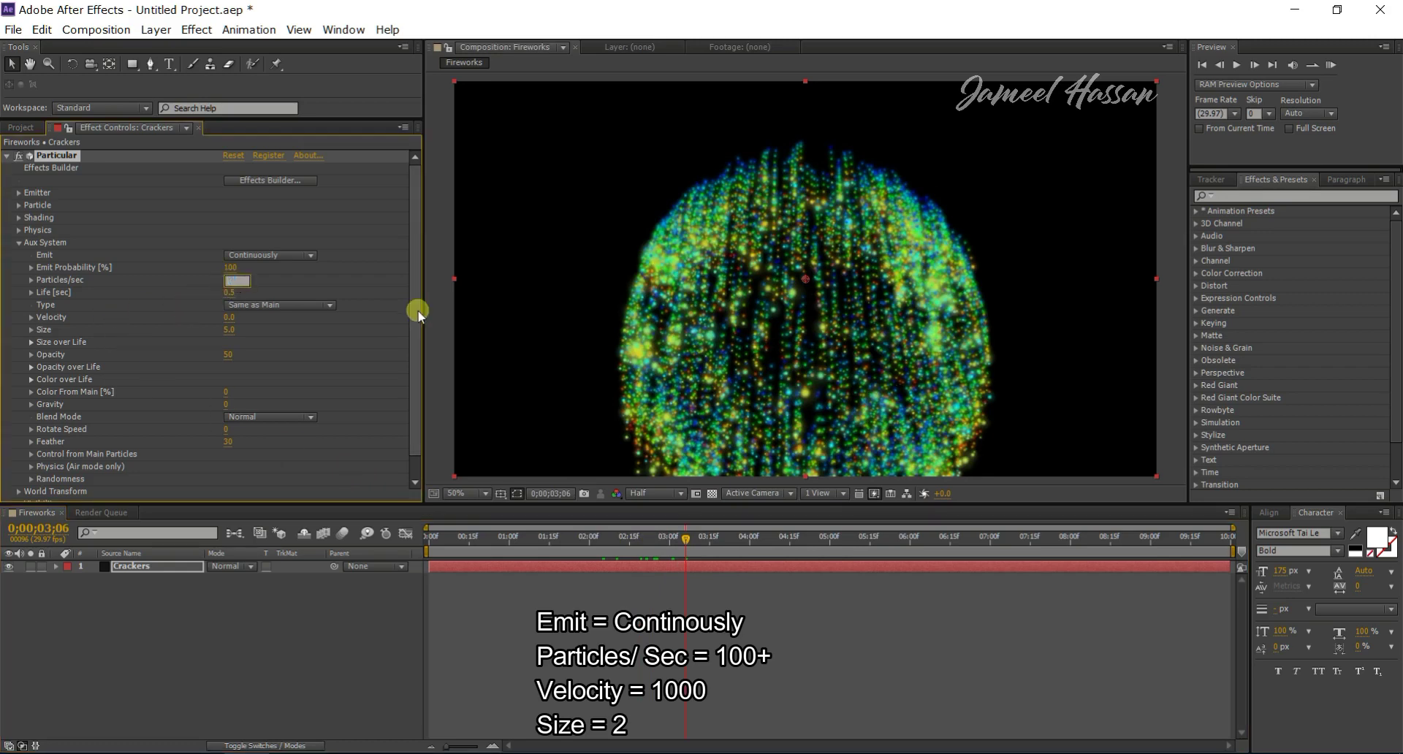
pyautogui.write('105')
pyautogui.click(417, 310)
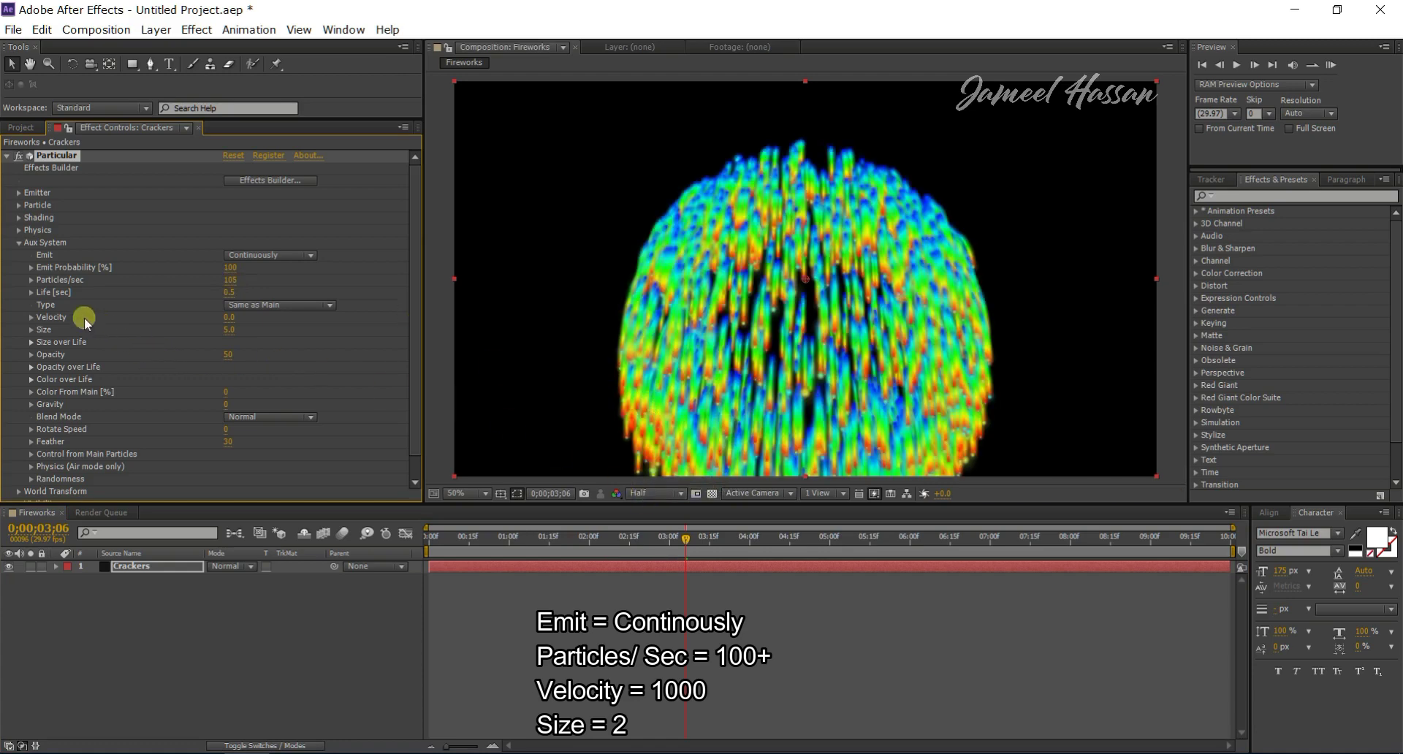
pyautogui.click(238, 317)
pyautogui.write('1')
pyautogui.write('000')
pyautogui.click(391, 322)
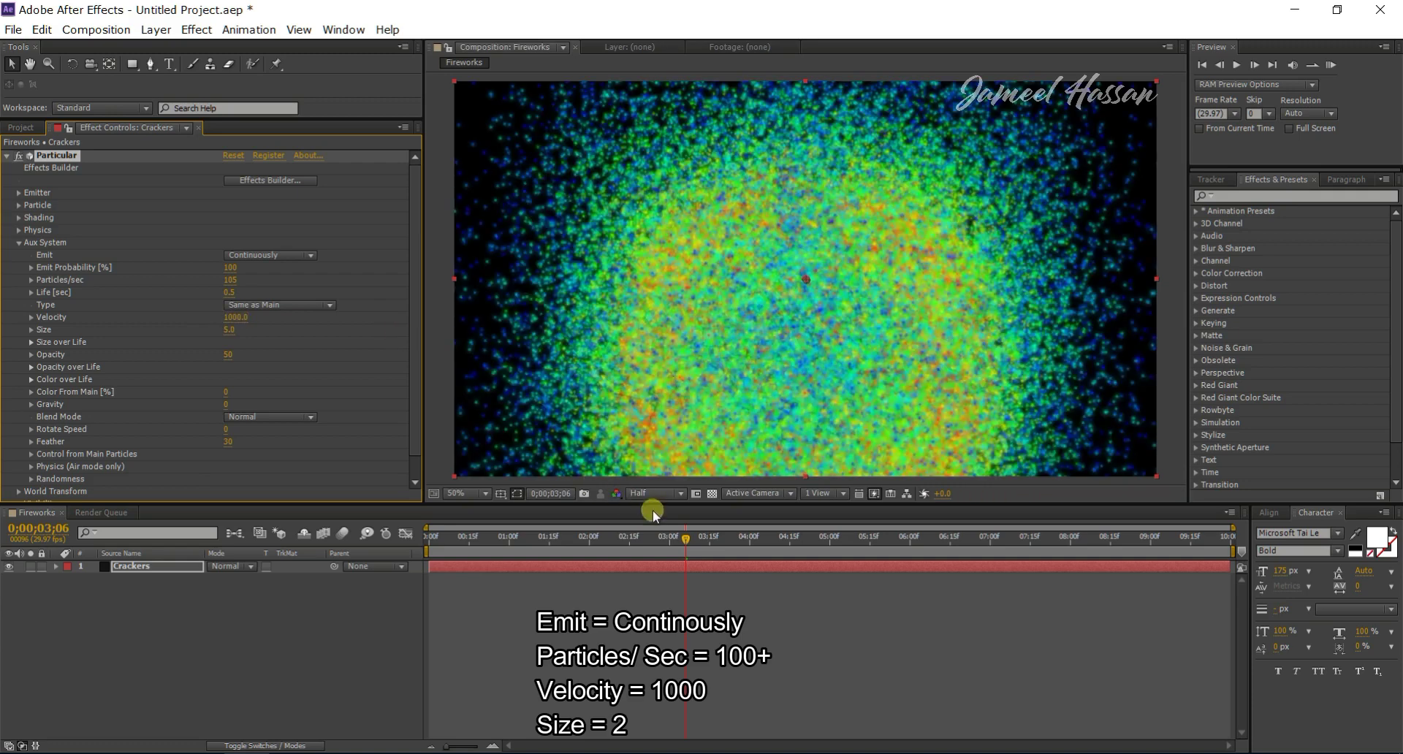
pyautogui.click(228, 329)
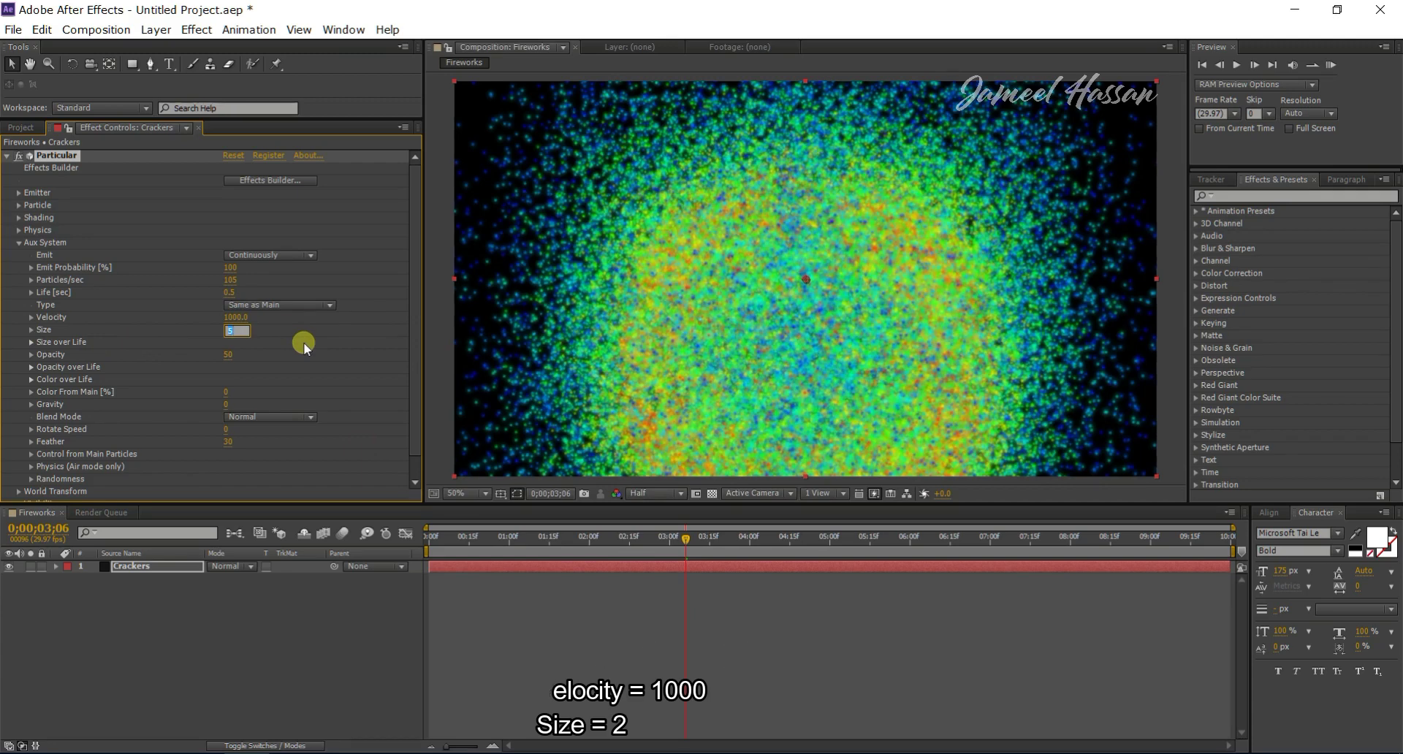
pyautogui.write('2')
pyautogui.press('Return')
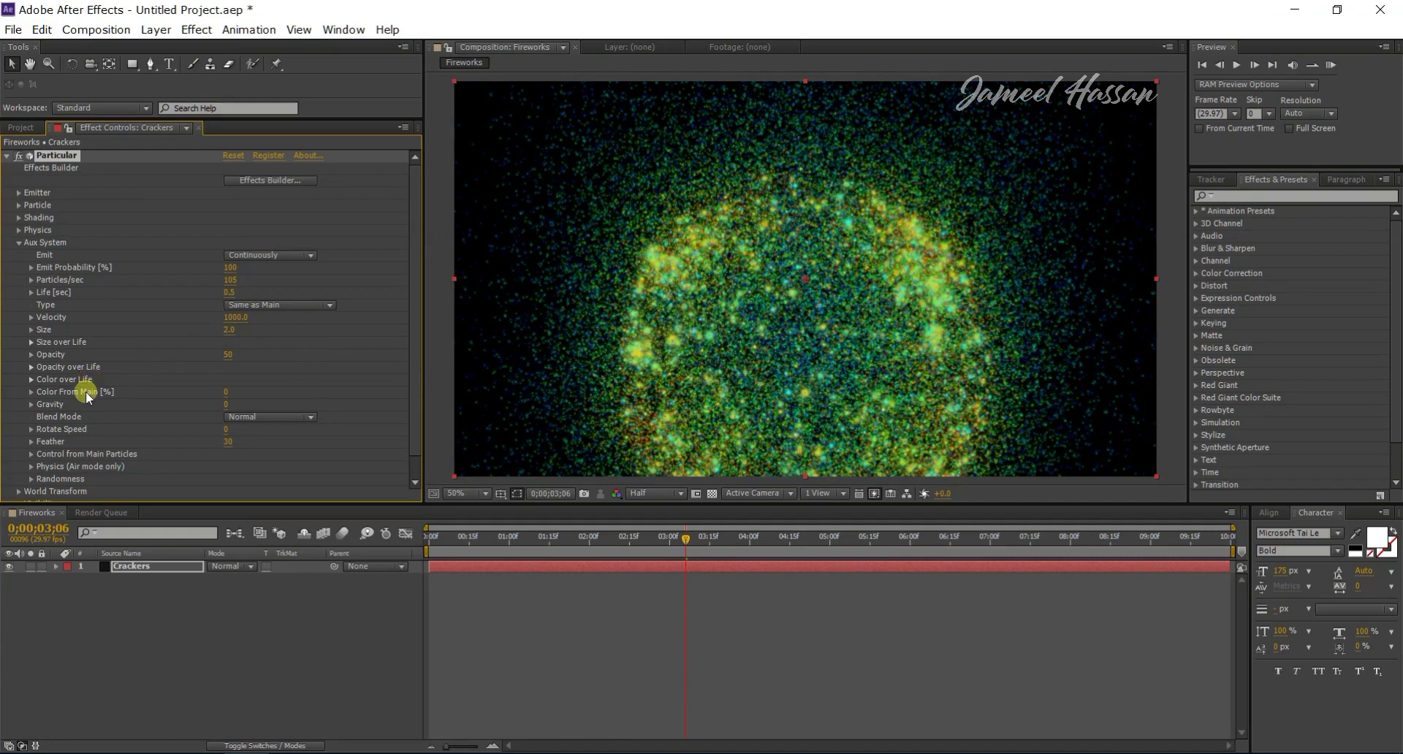
pyautogui.scroll(-1, 86, 392)
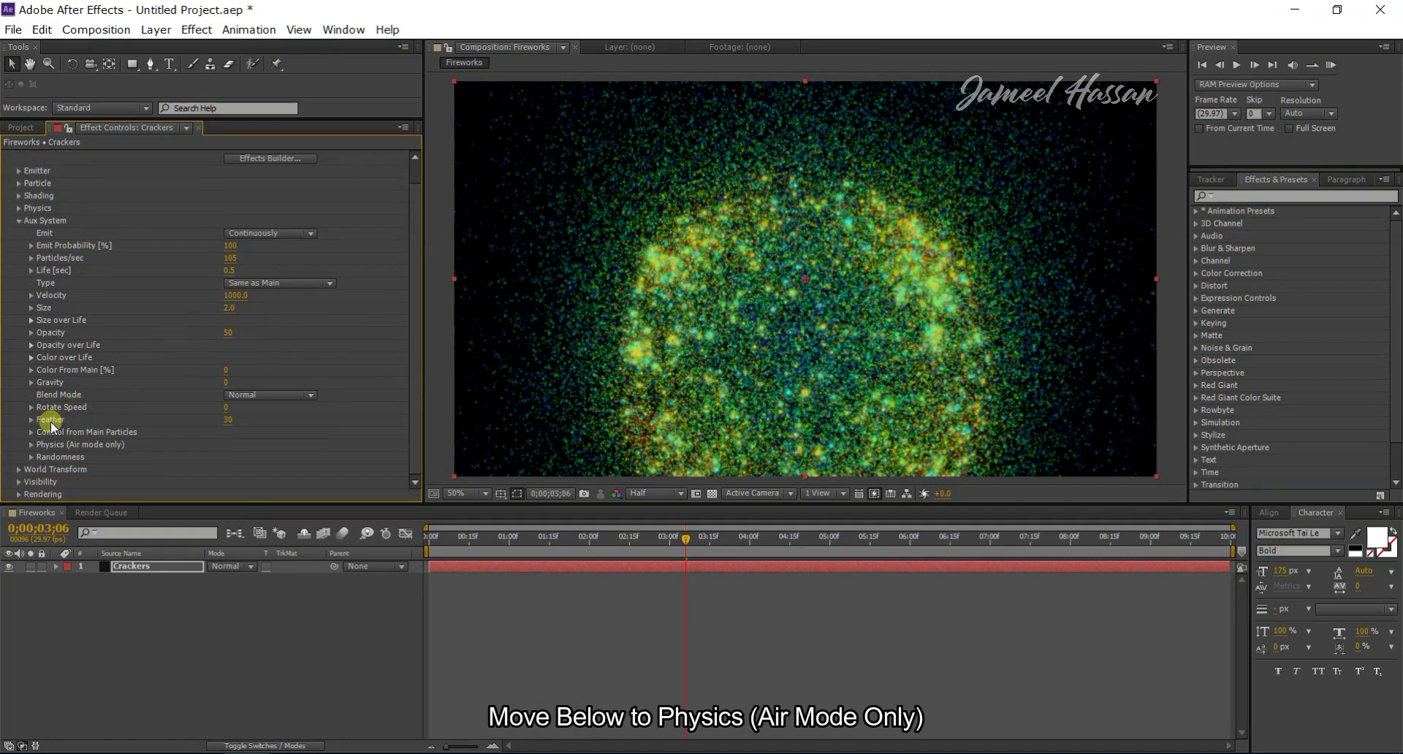
# - Under Aux System Physics (Air mode only), set Air Resistance to 180
pyautogui.click(32, 442)
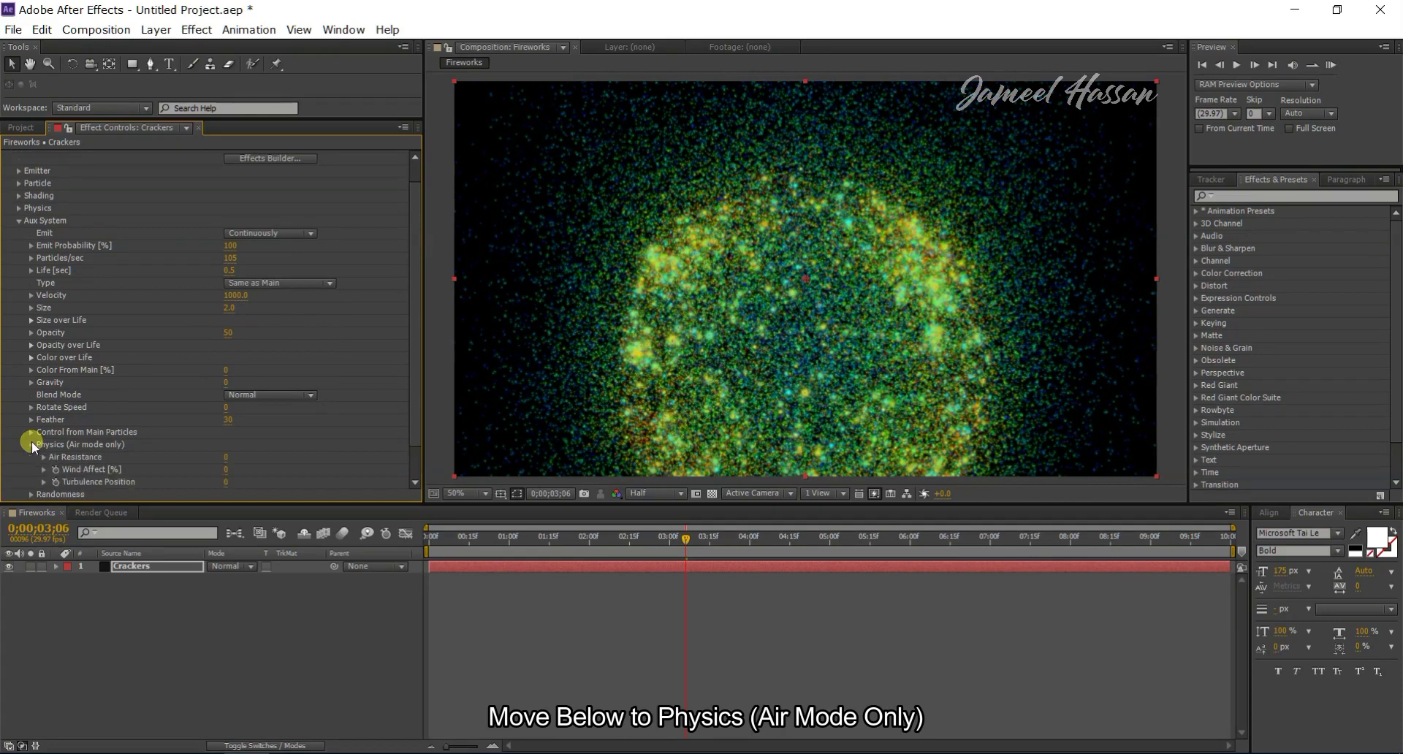
pyautogui.scroll(-2, 134, 370)
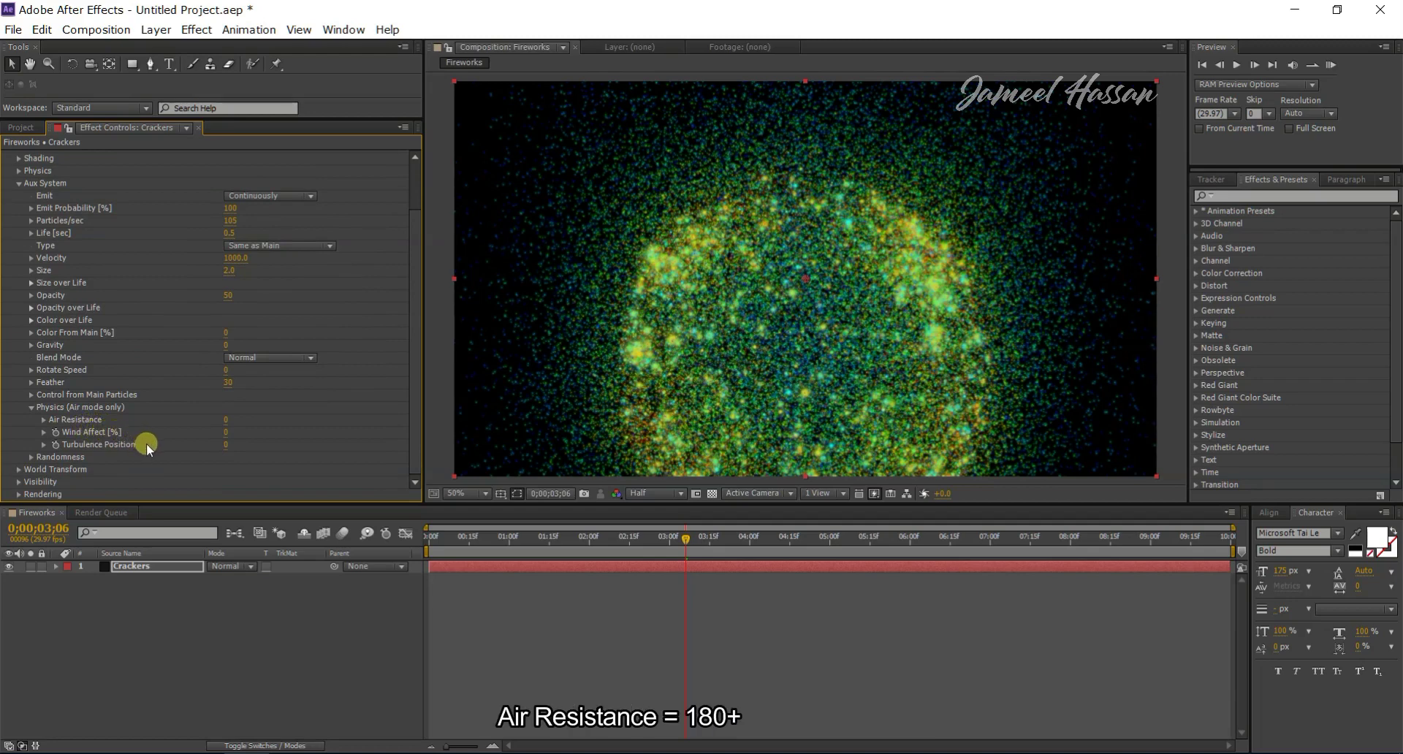
pyautogui.click(226, 419)
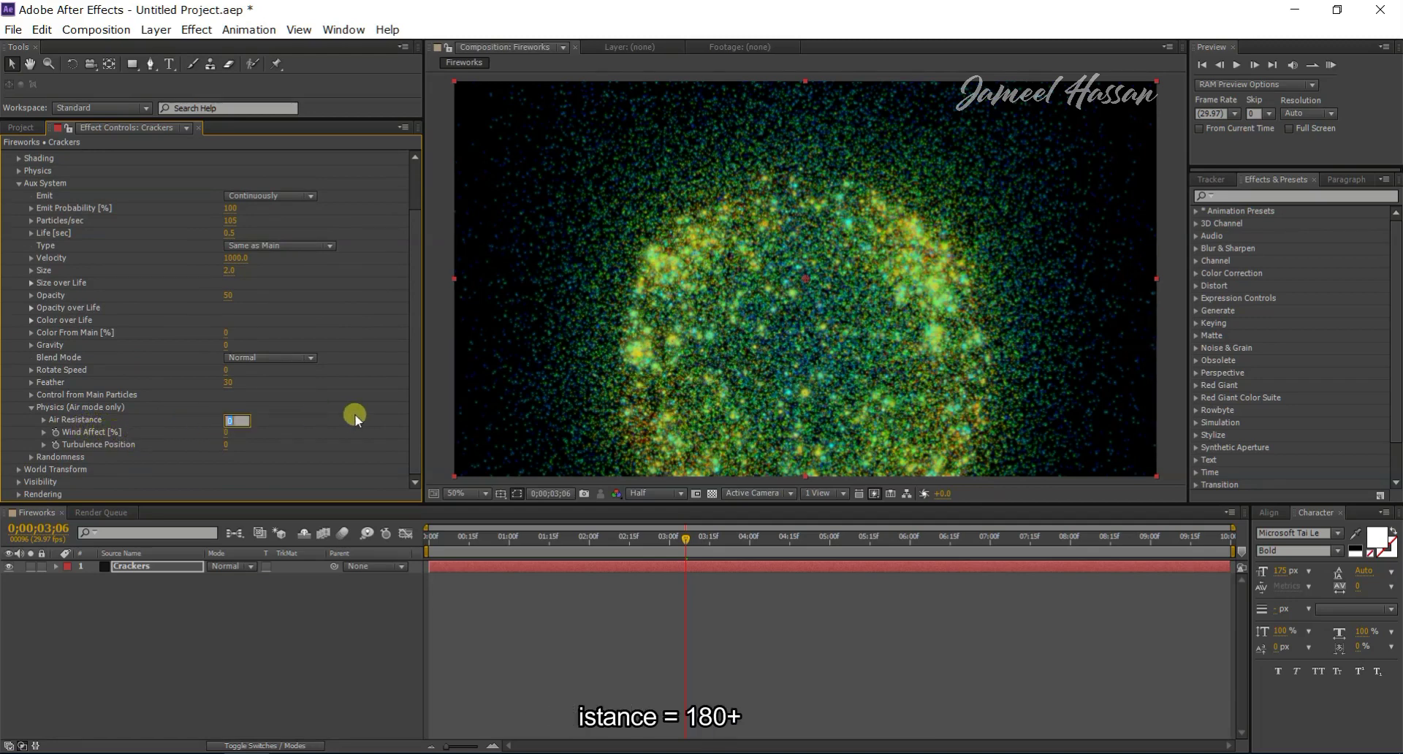
pyautogui.write('180')
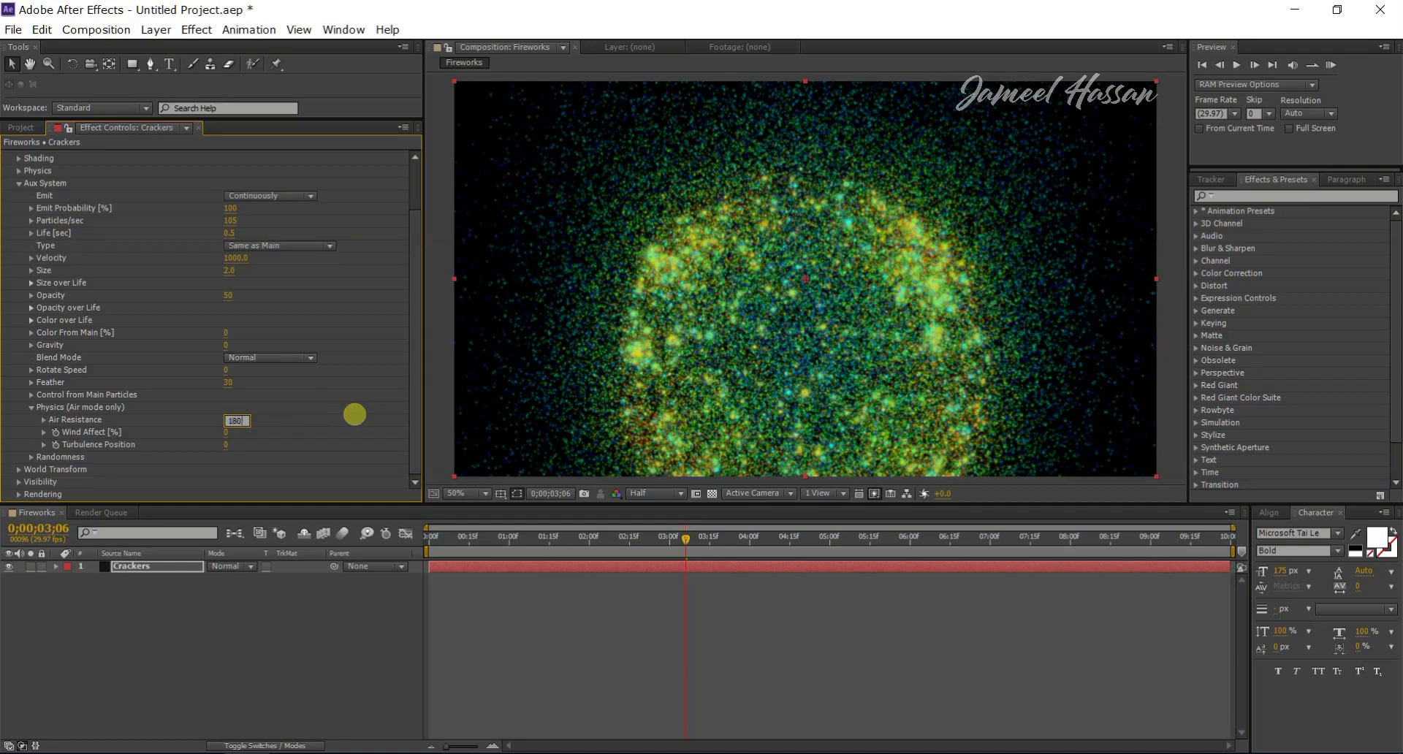
pyautogui.click(355, 414)
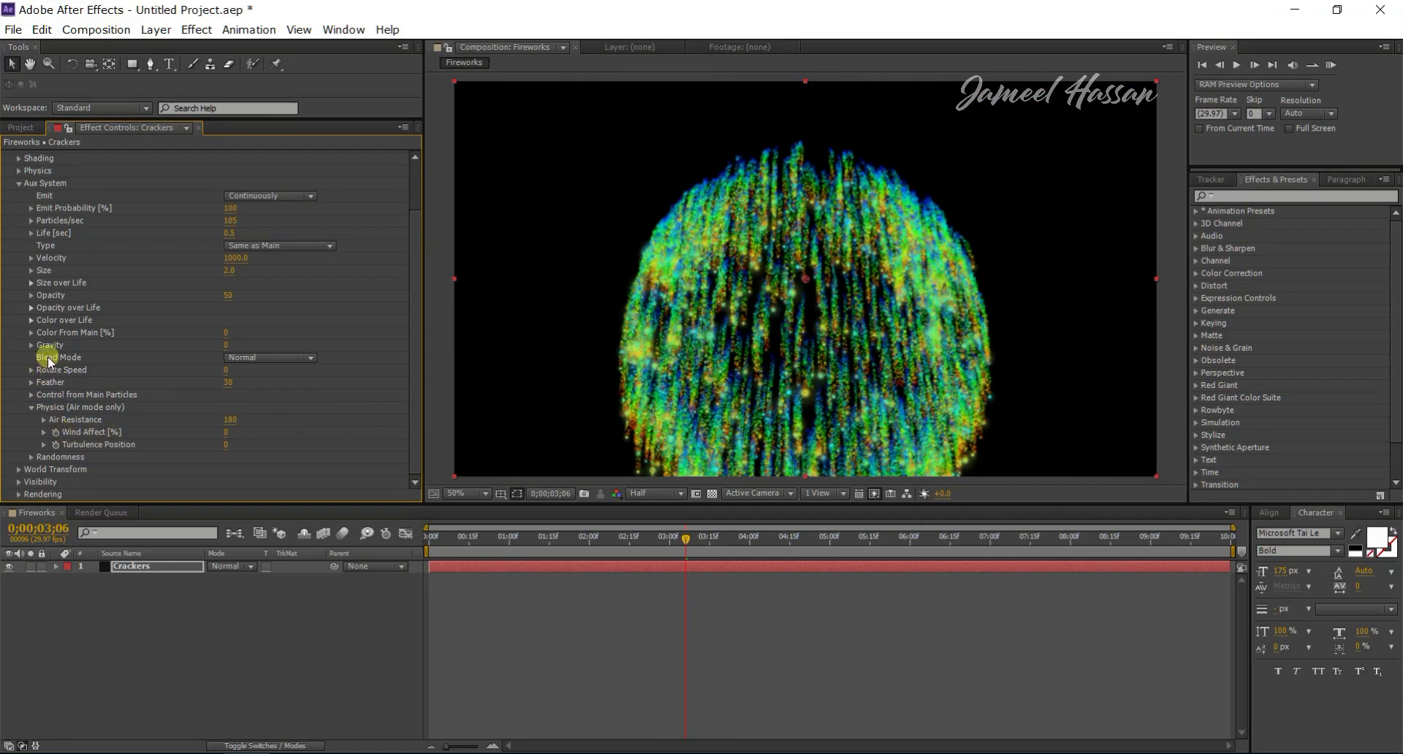
# - Apply the descending linear preset to the Aux System's Opacity over Life curve
pyautogui.click(30, 320)
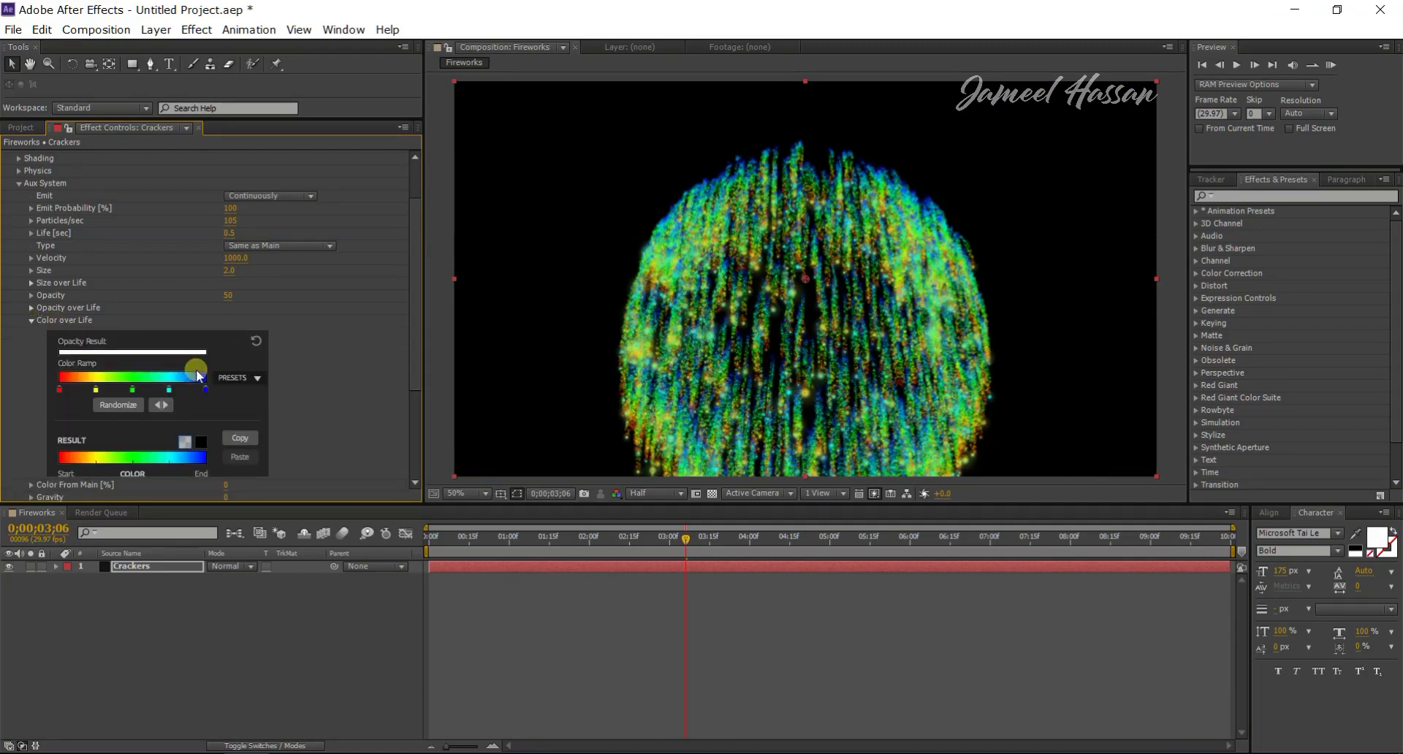
pyautogui.click(223, 378)
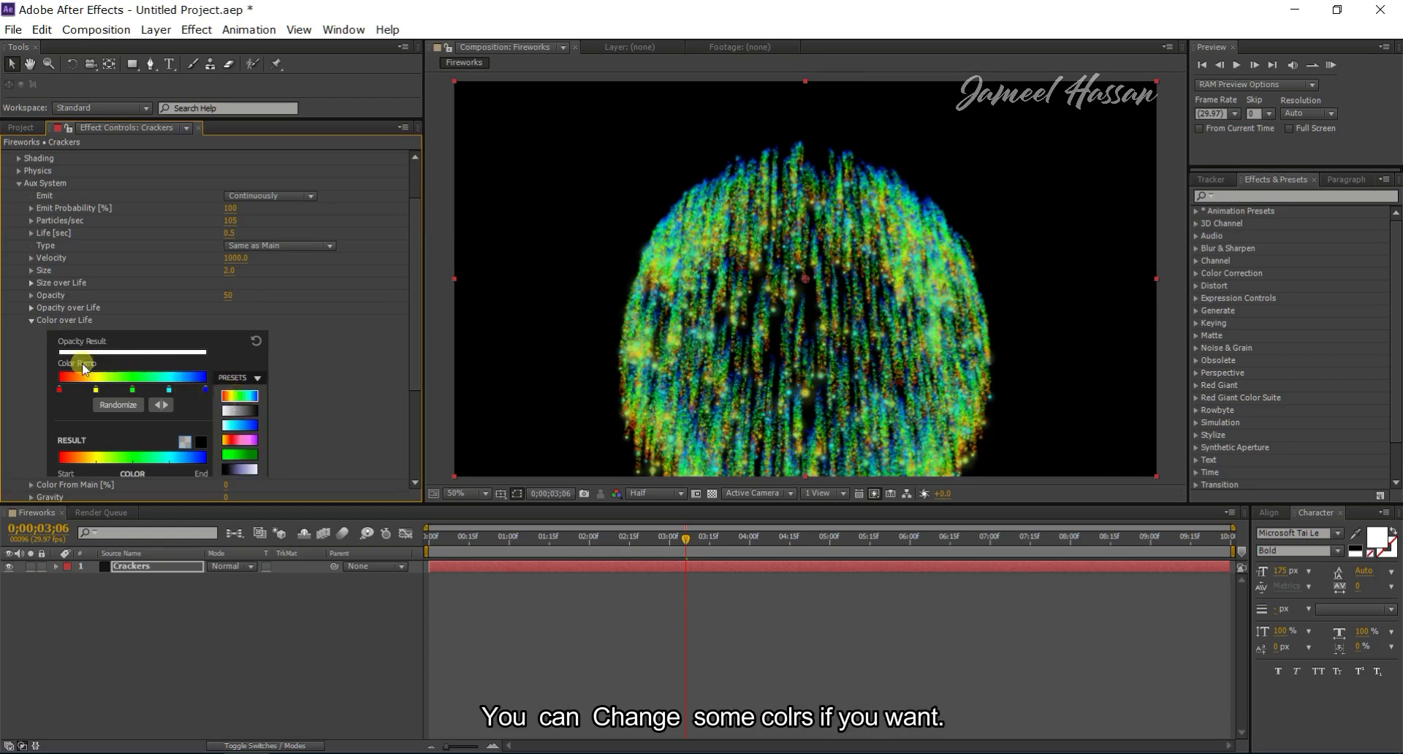
pyautogui.click(31, 320)
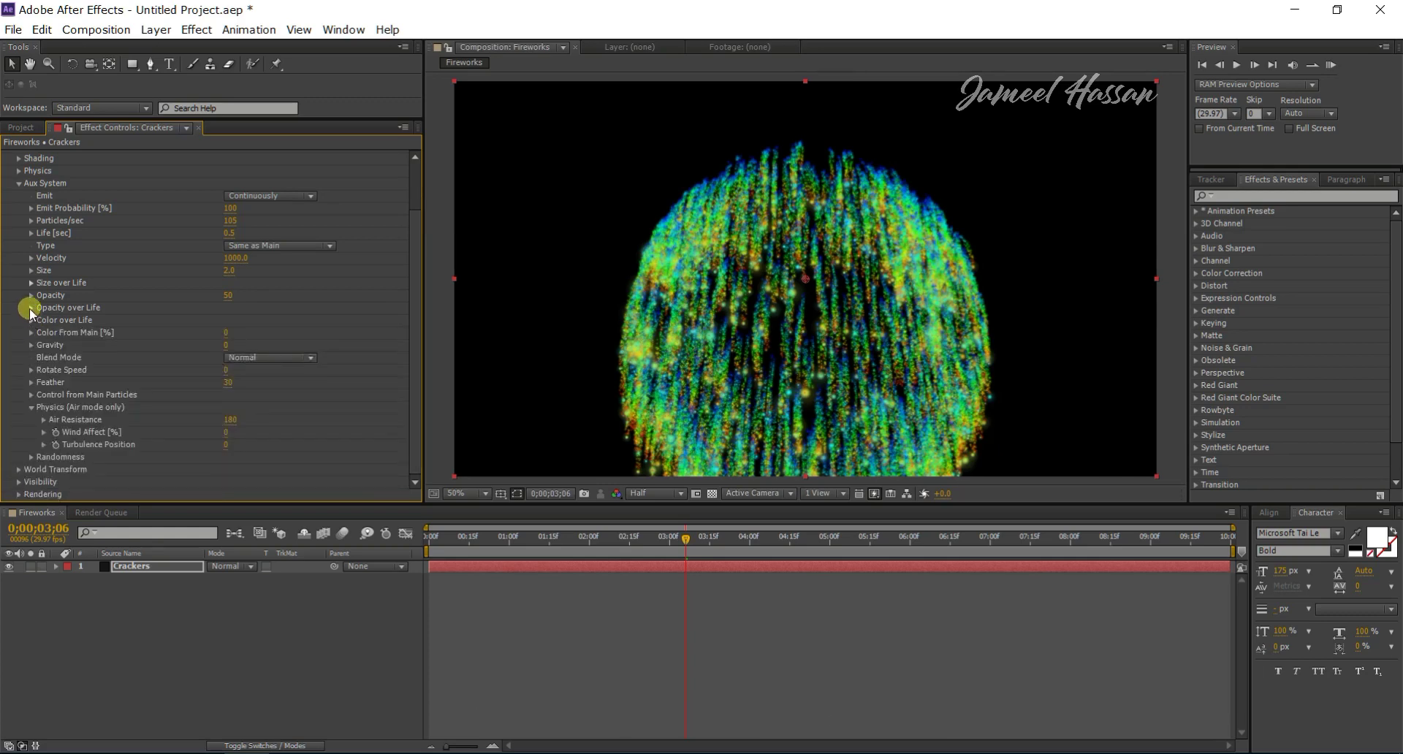
pyautogui.click(31, 307)
pyautogui.click(234, 343)
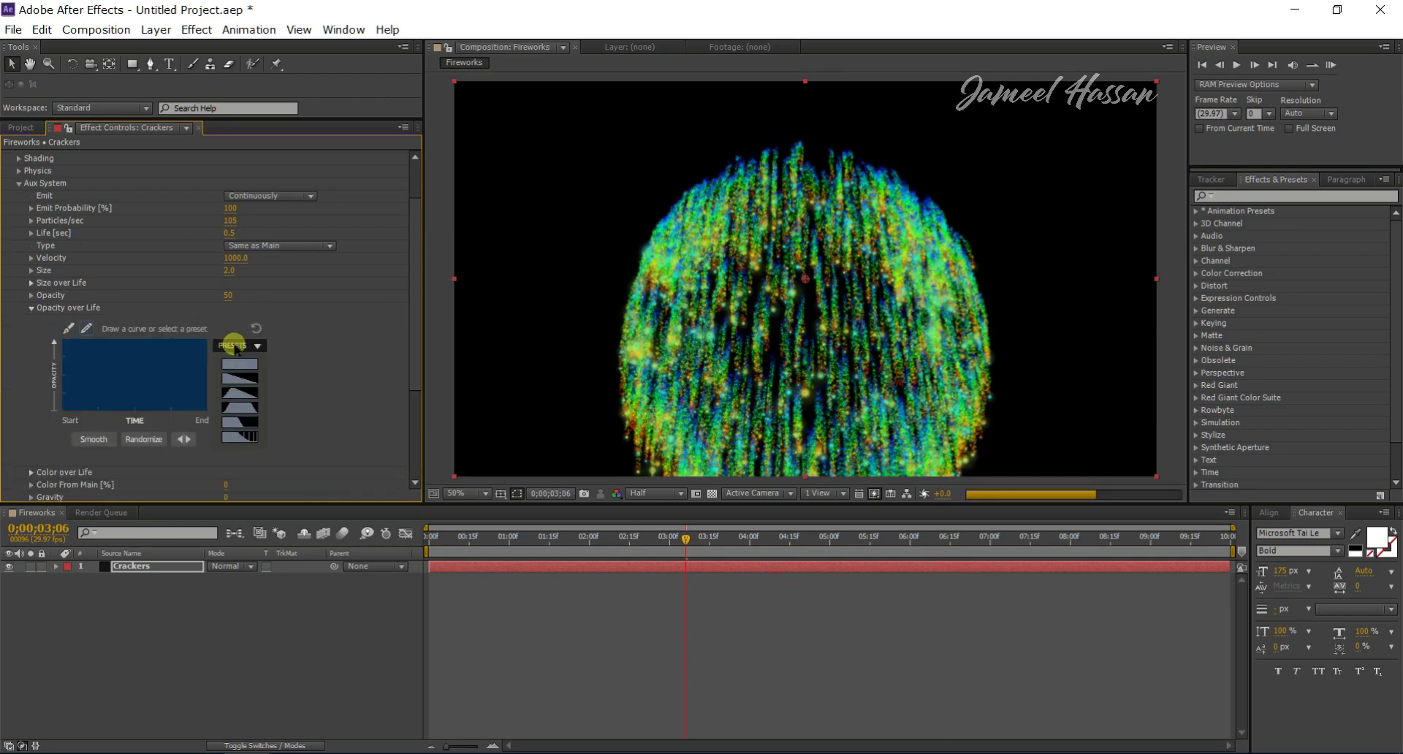
pyautogui.click(254, 377)
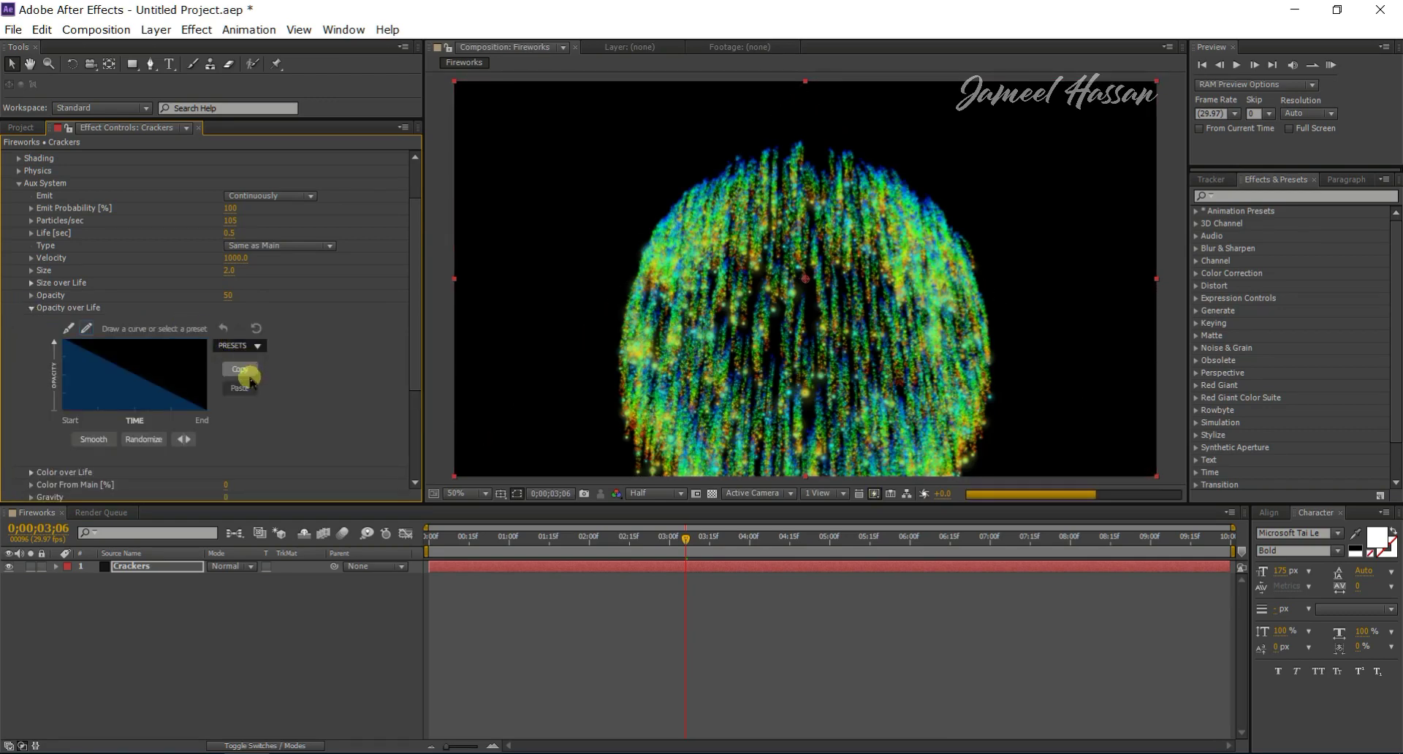
pyautogui.click(30, 308)
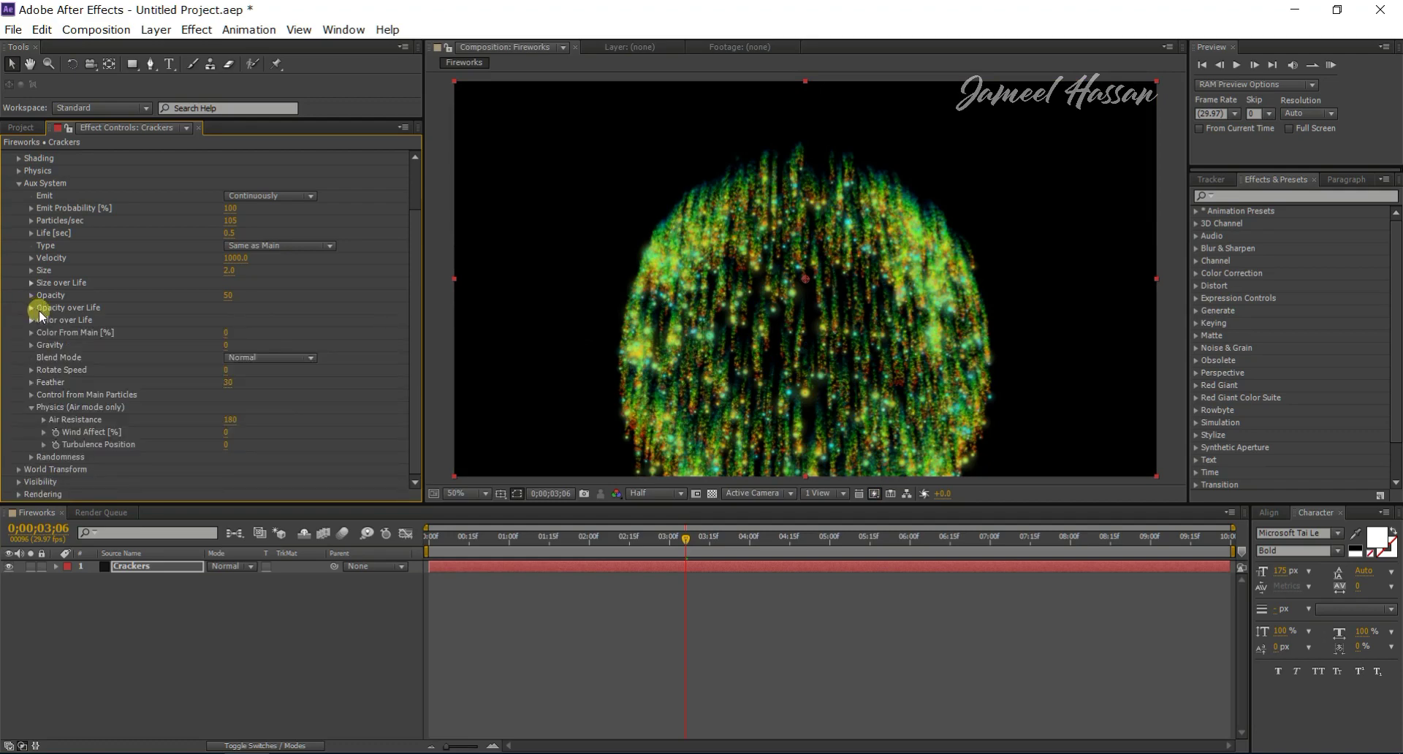
# - Preview the firework burst from the start, stopping near the two-second mark
pyautogui.click(18, 184)
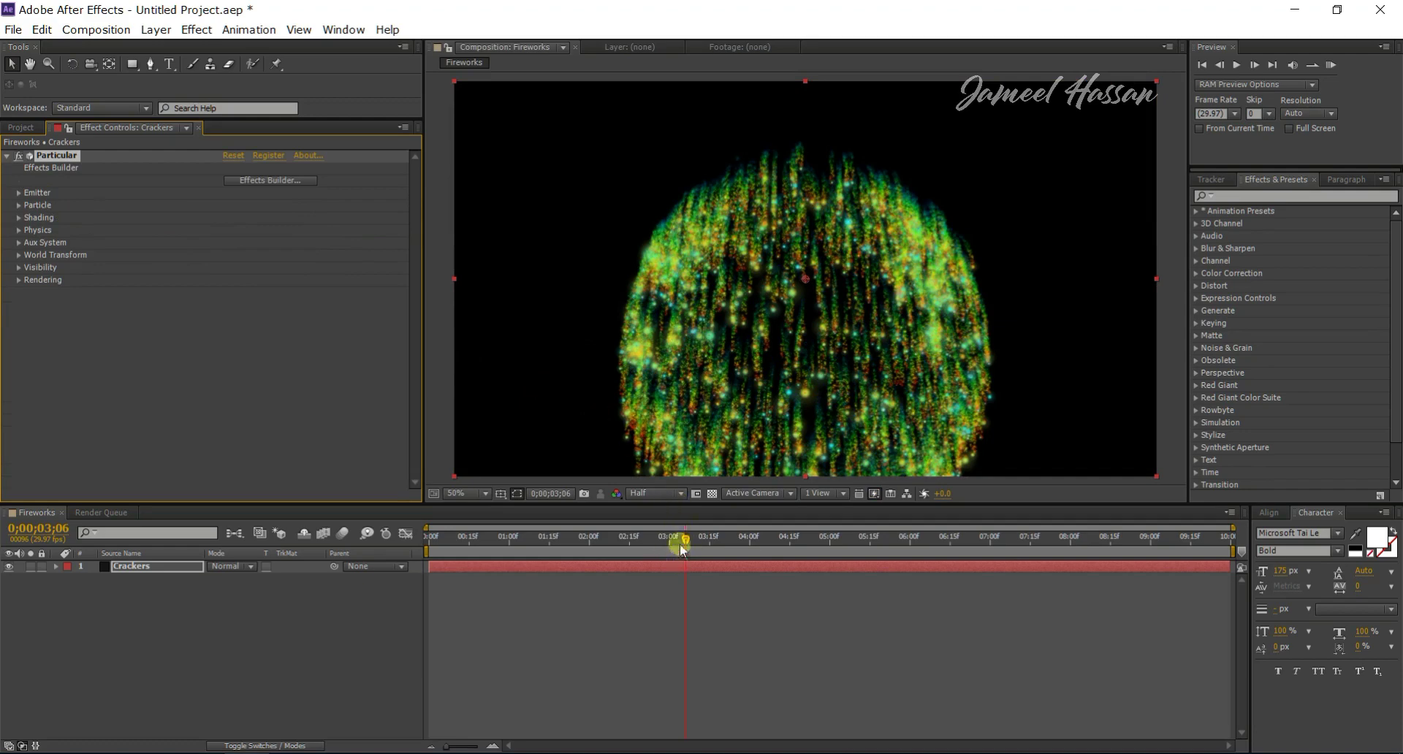
pyautogui.moveTo(679, 543); pyautogui.dragTo(677, 545)
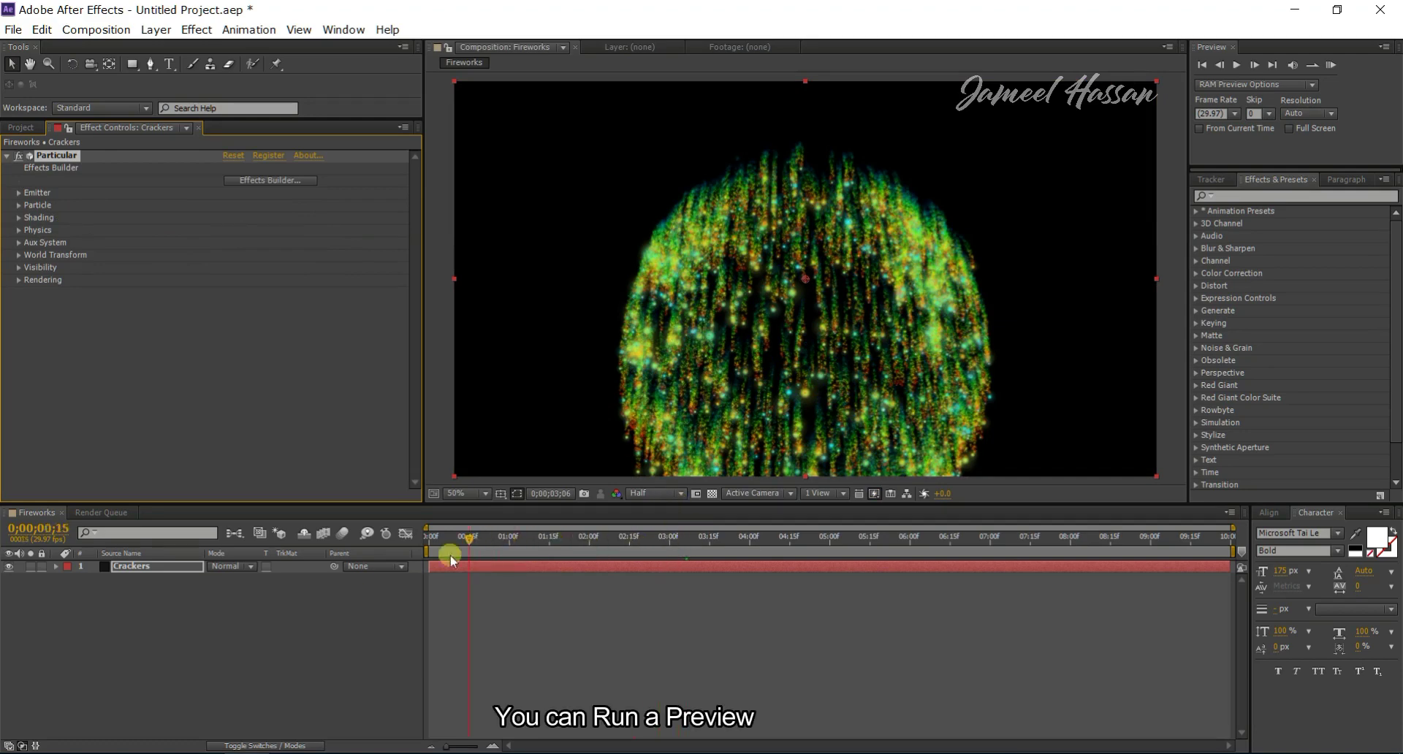
pyautogui.moveTo(451, 559); pyautogui.dragTo(401, 564)
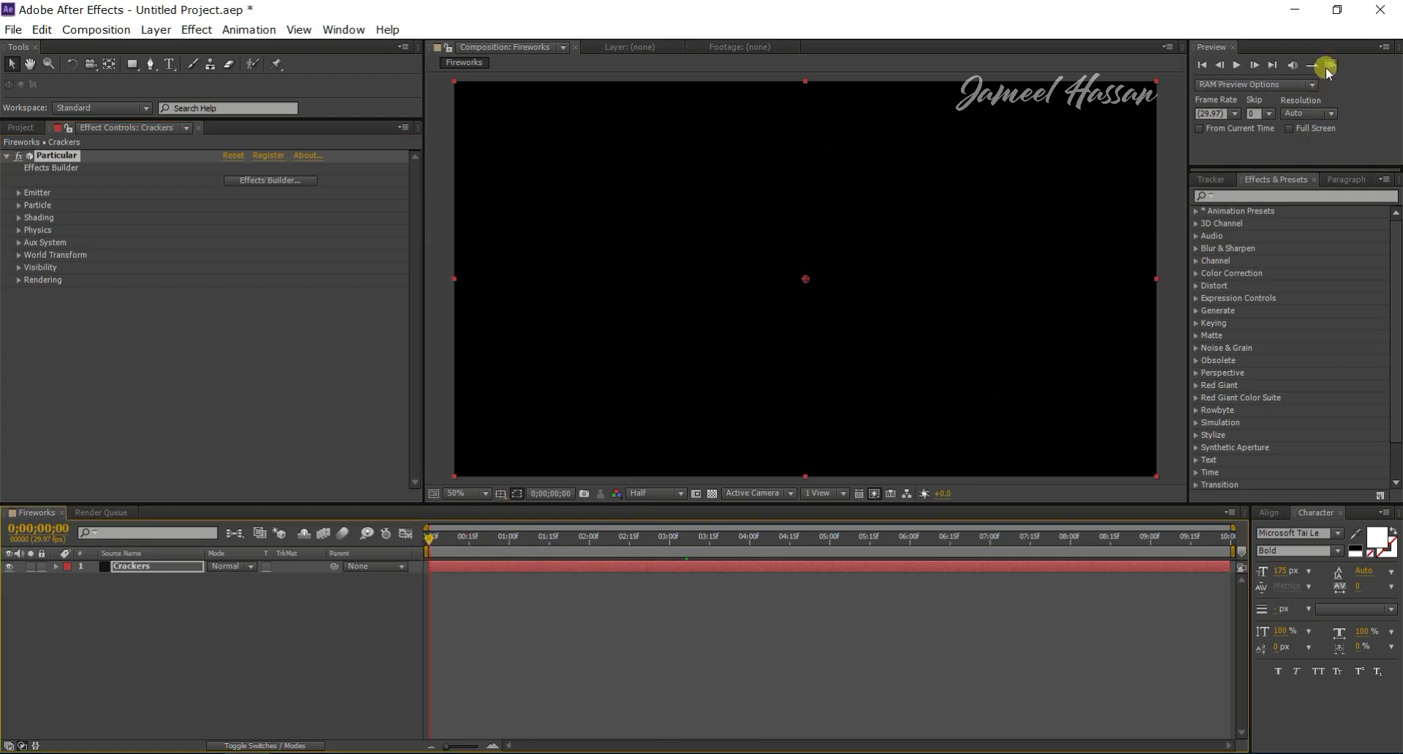
pyautogui.click(1326, 68)
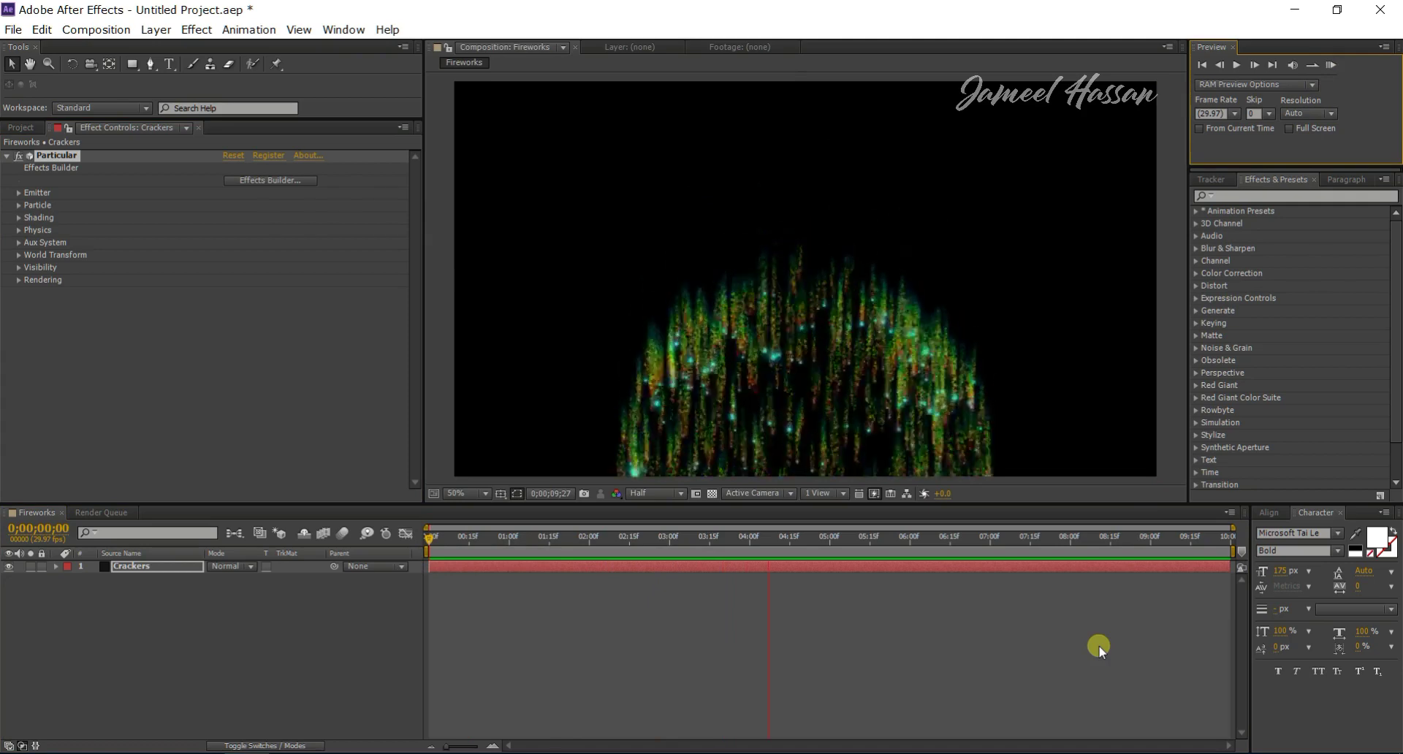
pyautogui.click(588, 542)
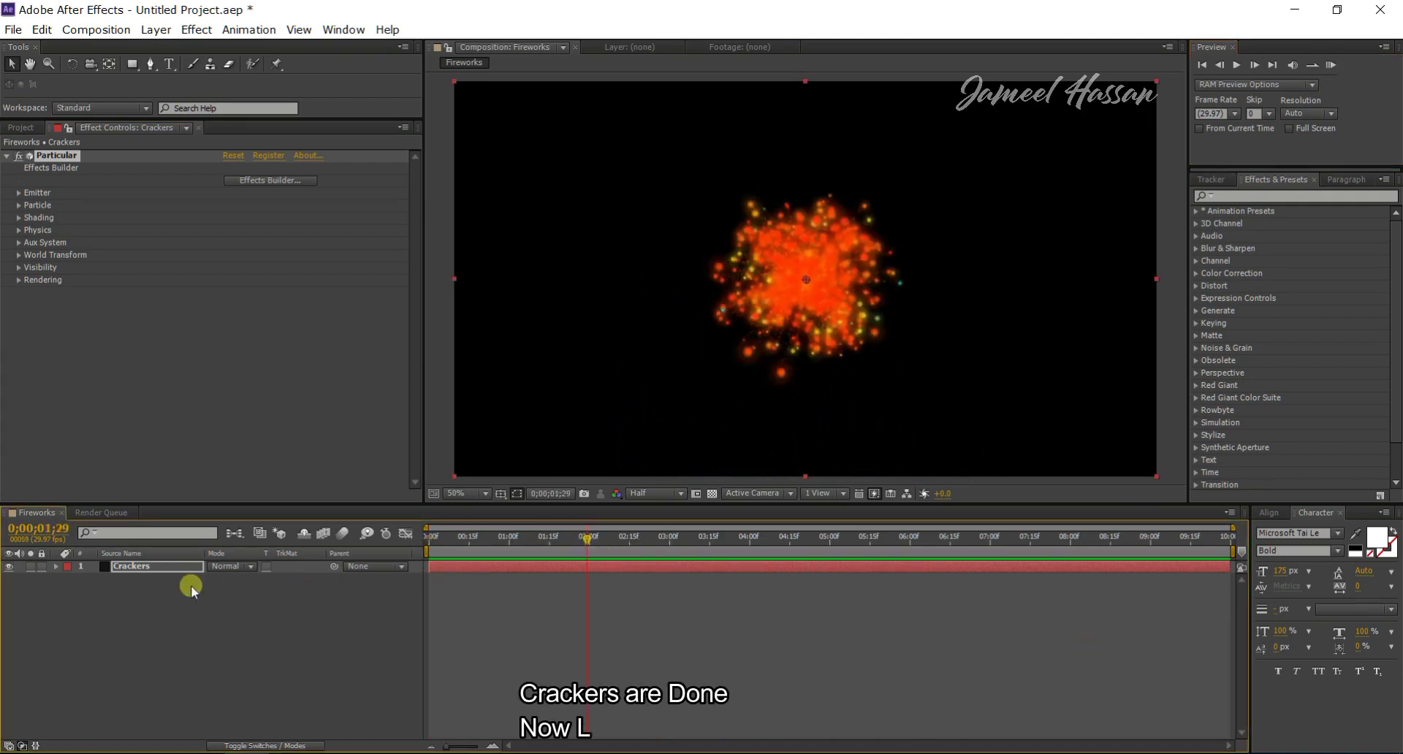
# - Reveal the Crackers layer's keyframes and park at 0;00;02;00, where Particles/sec is 8000
pyautogui.click(203, 570)
pyautogui.press('u')
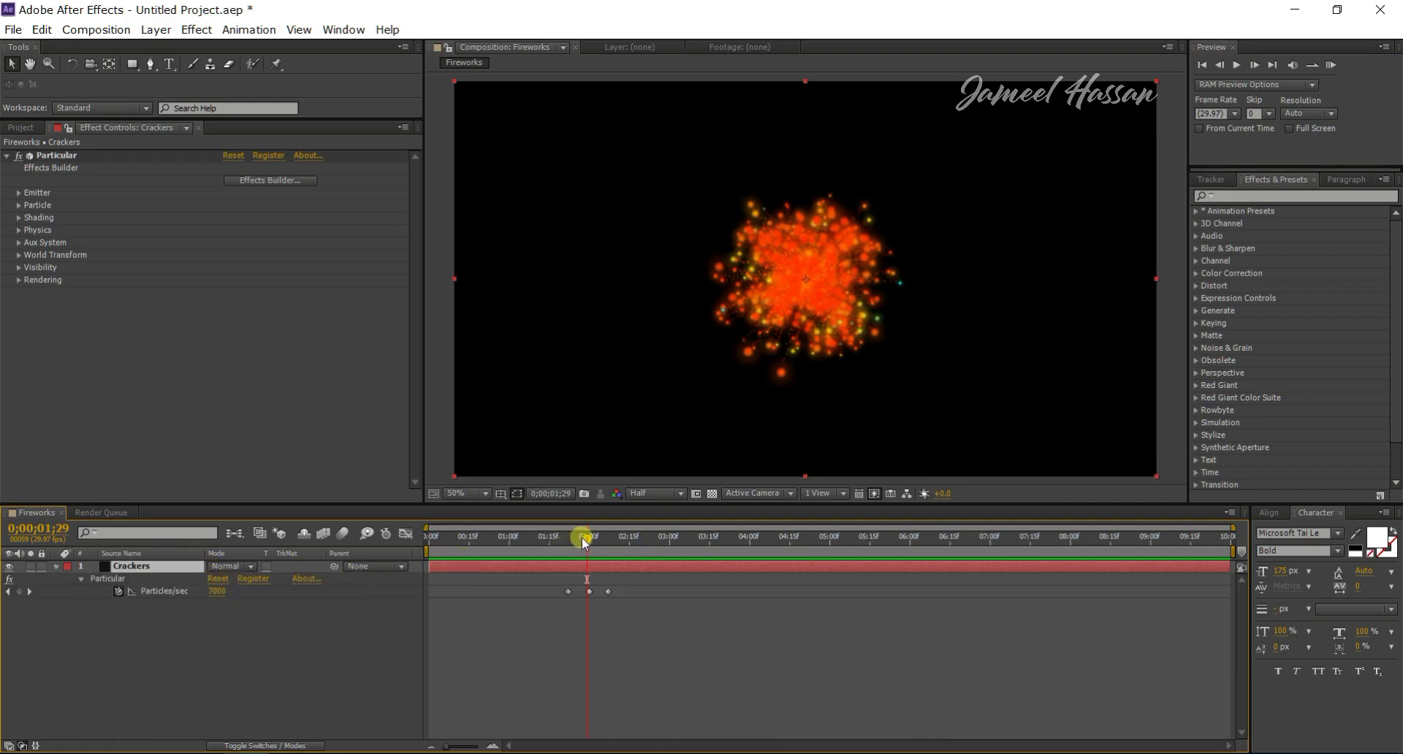
pyautogui.moveTo(583, 539); pyautogui.dragTo(589, 538)
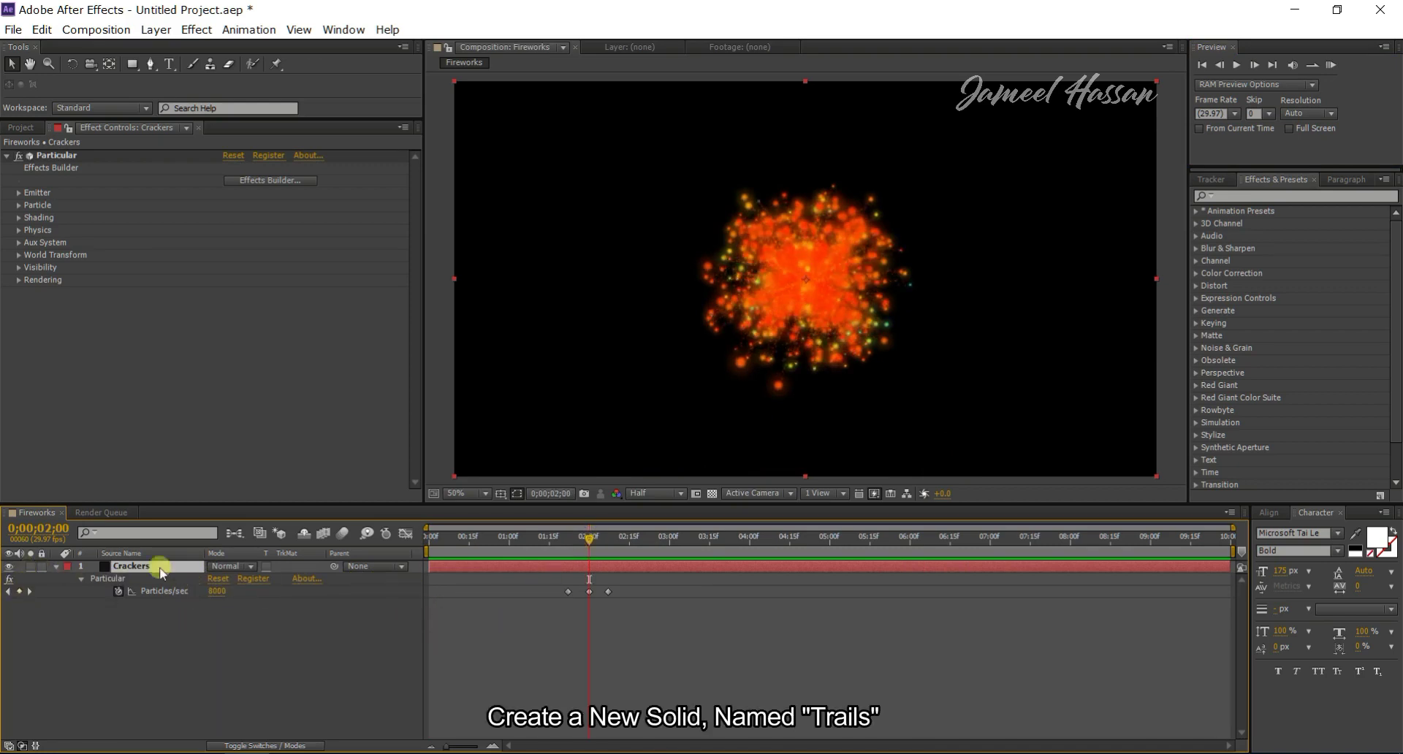
# - Create a new solid layer named 'Trails' in the Fireworks composition
pyautogui.rightClick(177, 637)
pyautogui.moveTo(406, 468)
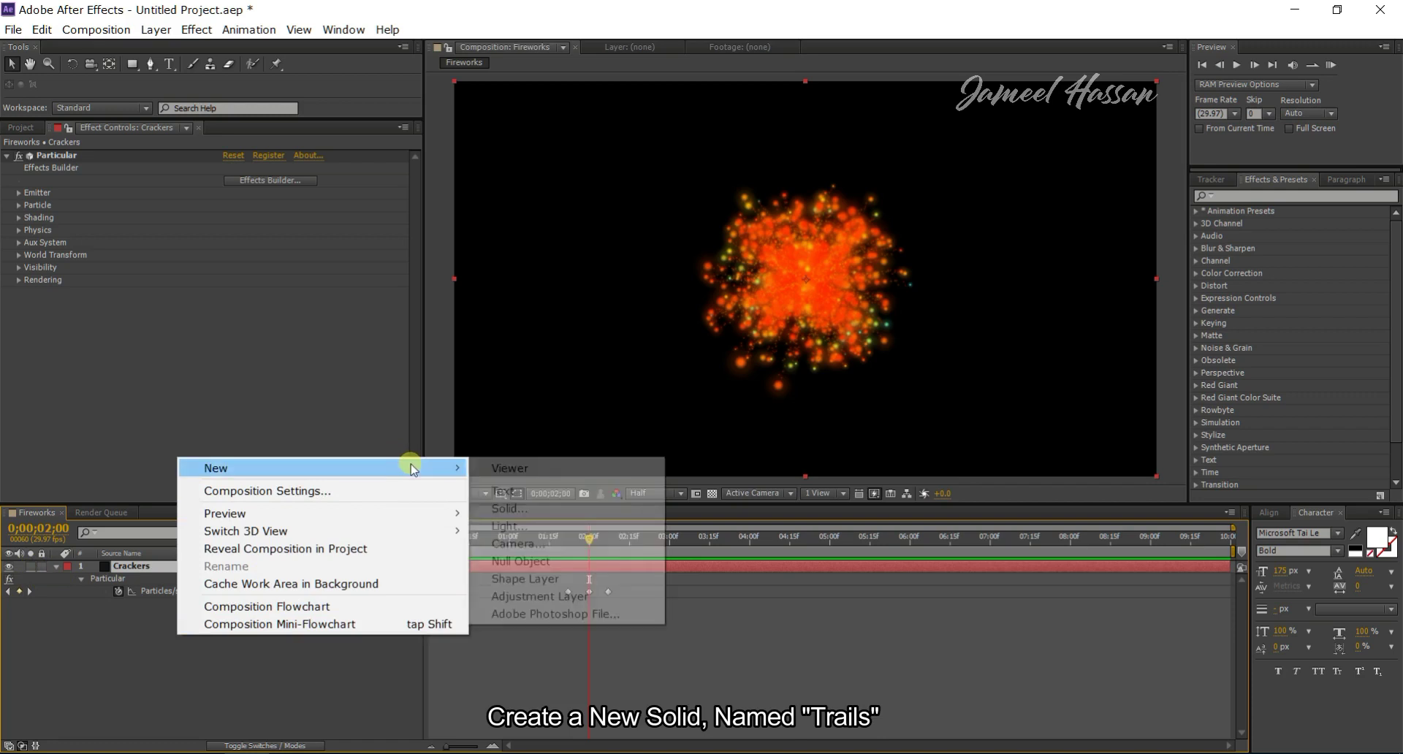
pyautogui.click(506, 509)
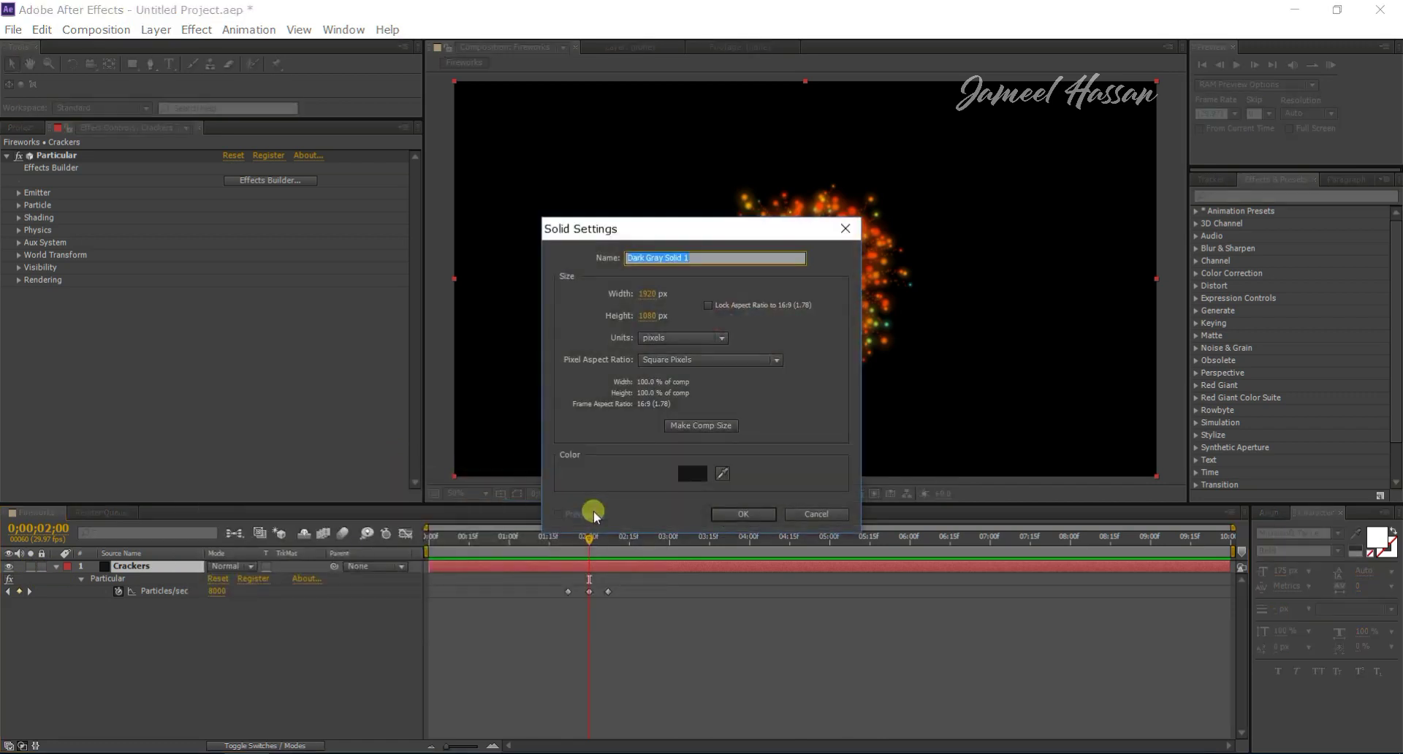
pyautogui.press('BackSpace')
pyautogui.write('Trai')
pyautogui.write('ls')
pyautogui.click(743, 514)
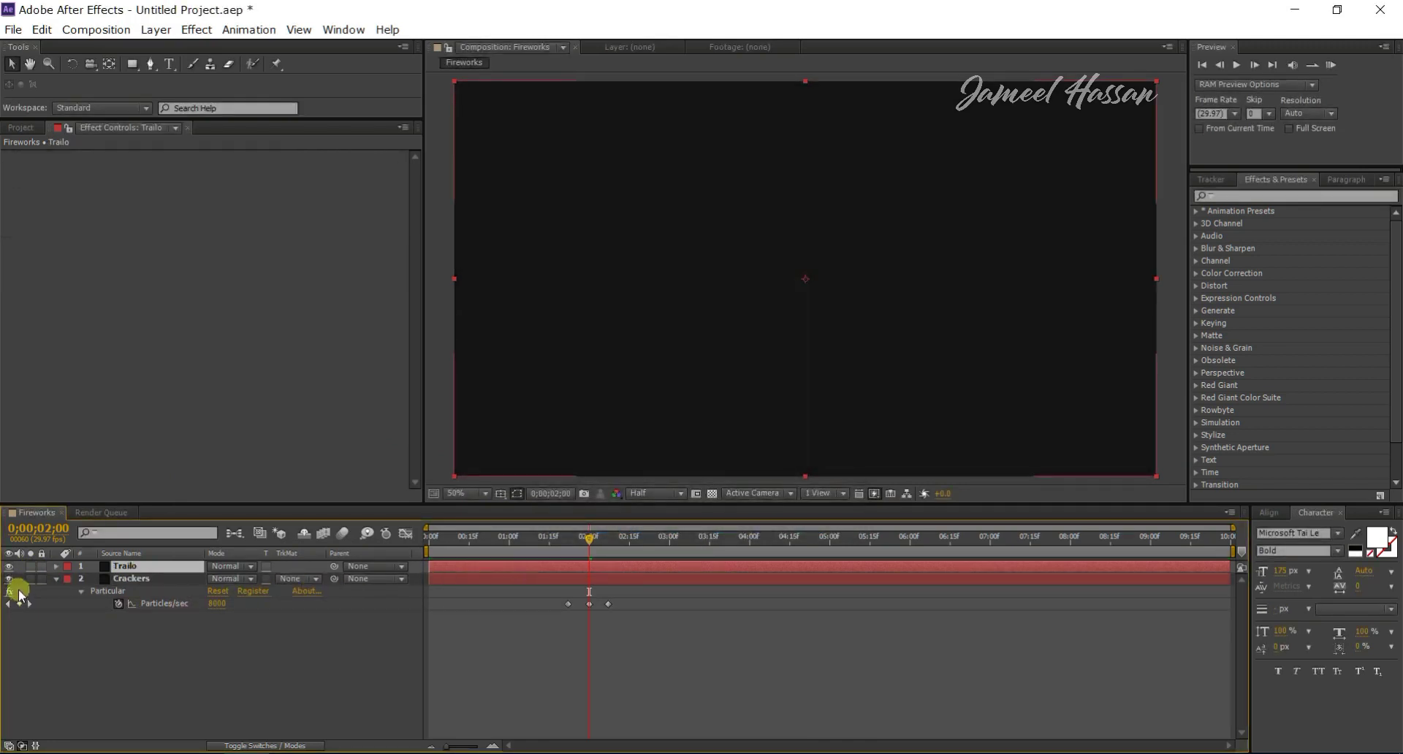
# - Rename the new solid layer to 'Trail'
pyautogui.rightClick(153, 570)
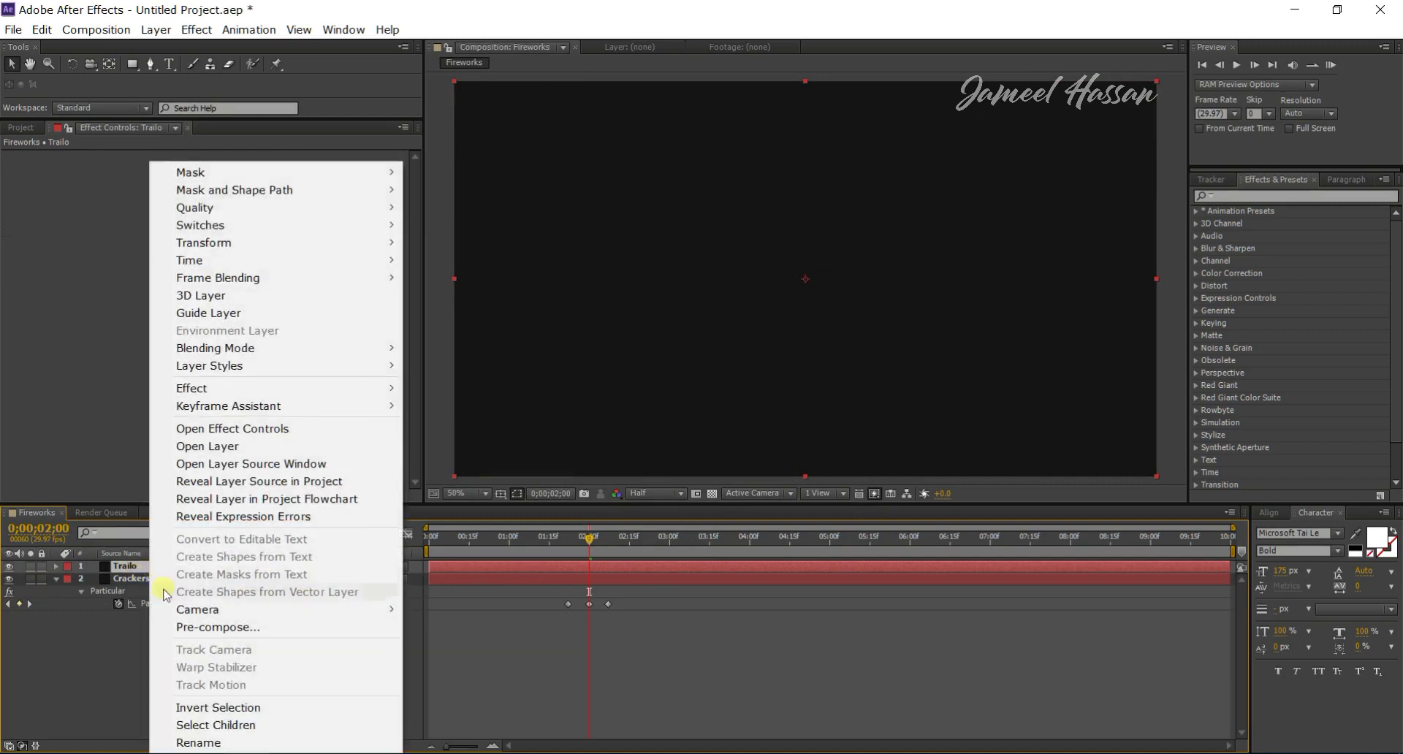
pyautogui.click(202, 743)
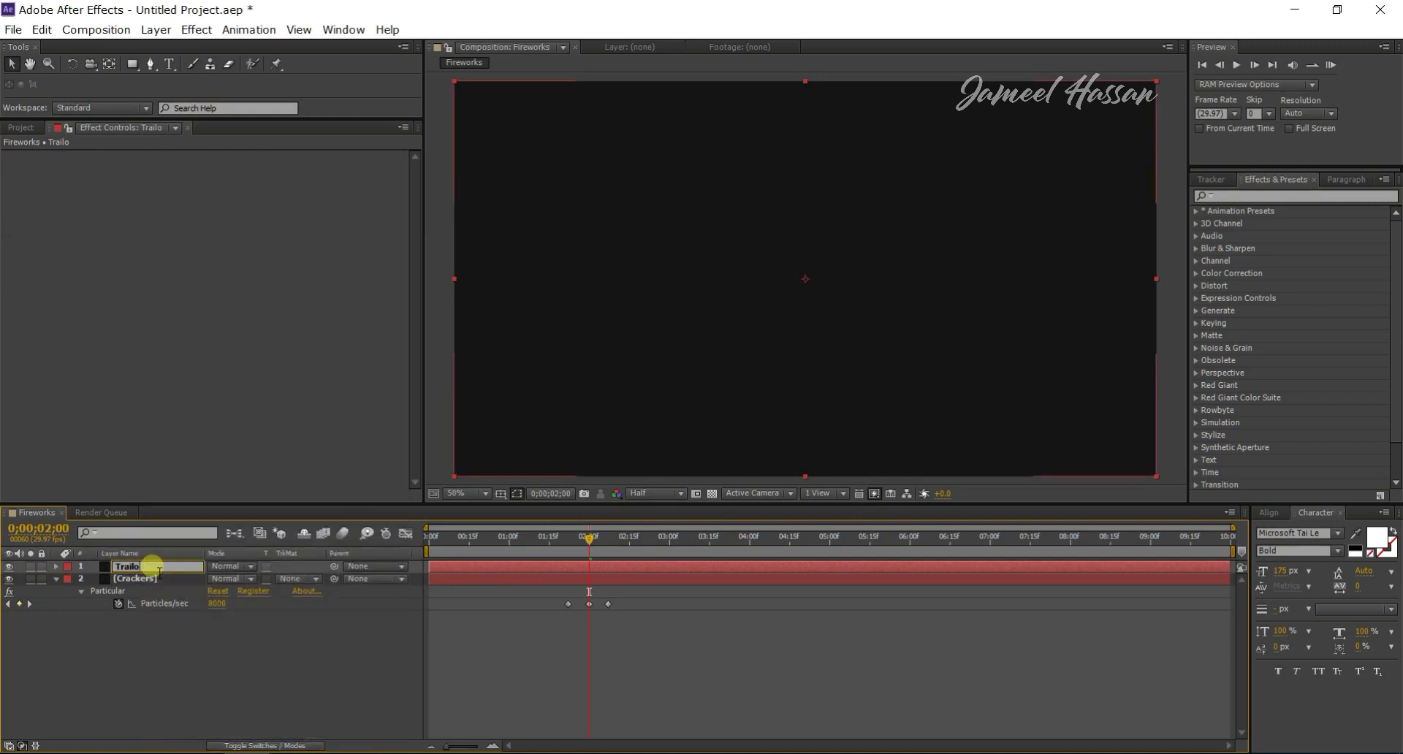
pyautogui.press('BackSpace')
pyautogui.press('Return')
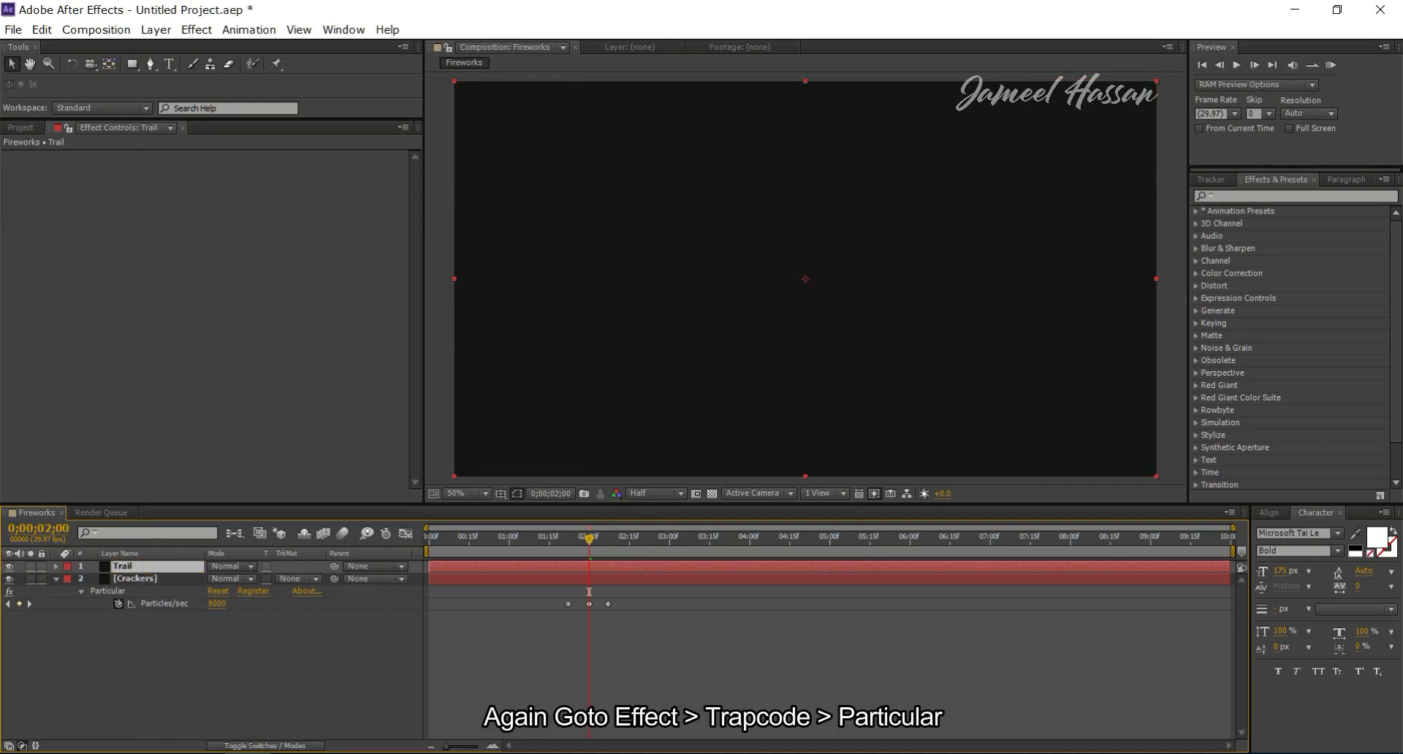
# - Apply Trapcode Particular to the Trail layer, emitting from 960,540
pyautogui.click(196, 29)
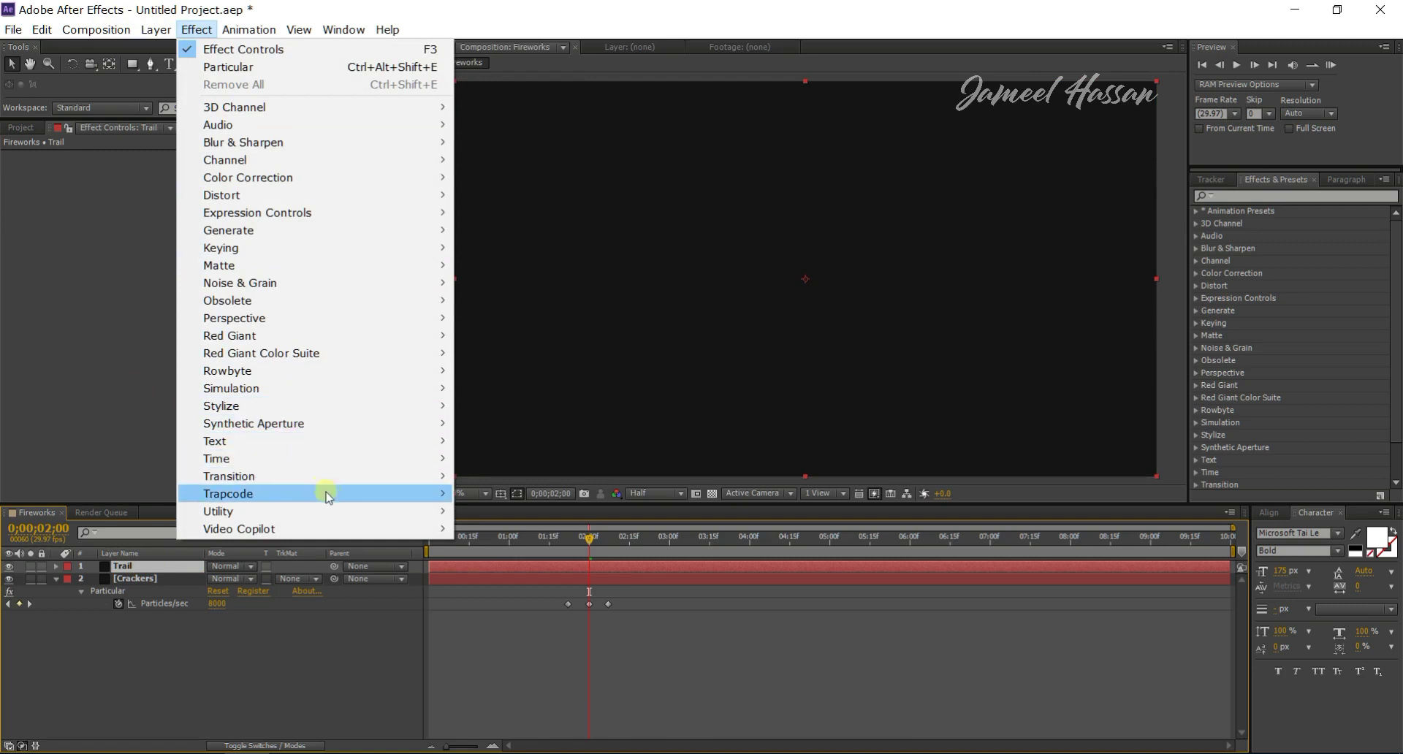
pyautogui.moveTo(408, 499)
pyautogui.click(501, 511)
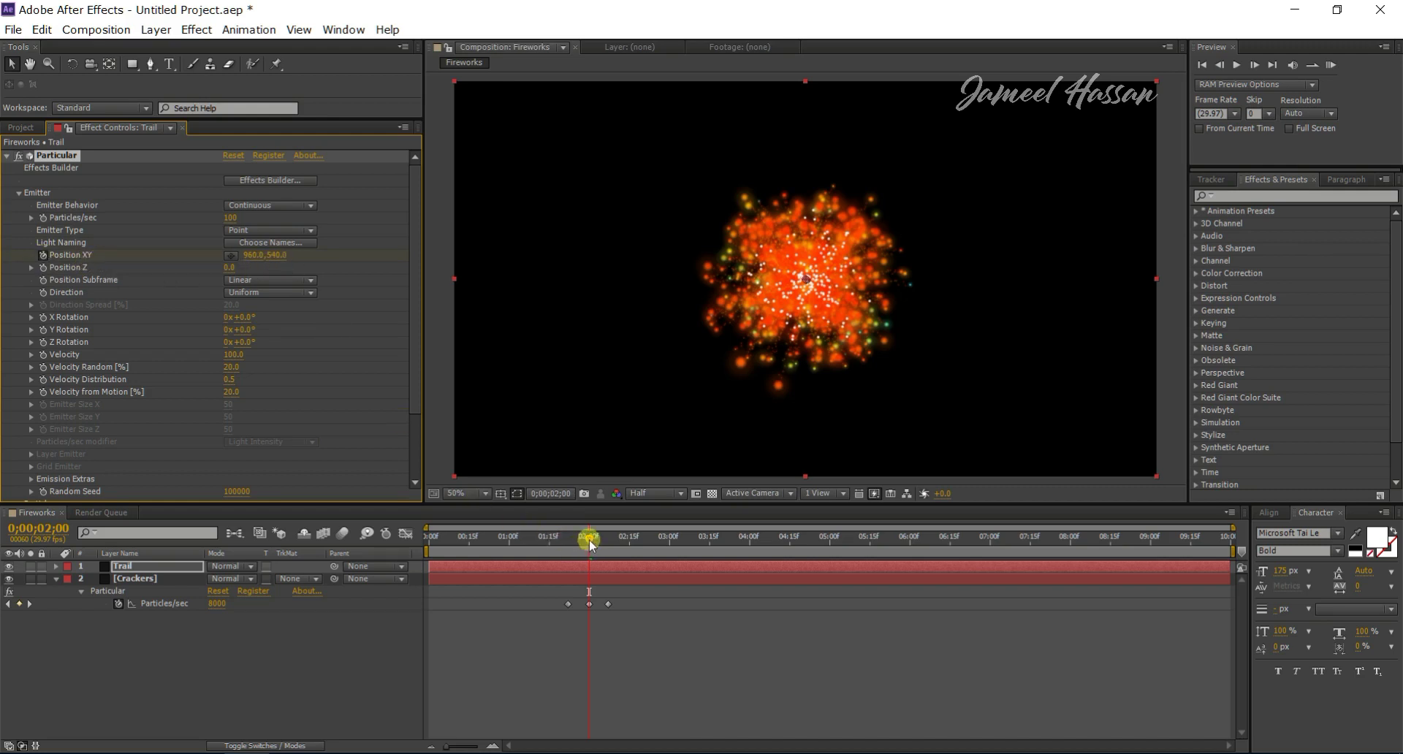
# - Lower the Trail emitter's Position XY toward the bottom of the frame (960,768.8)
pyautogui.moveTo(591, 545); pyautogui.dragTo(470, 559)
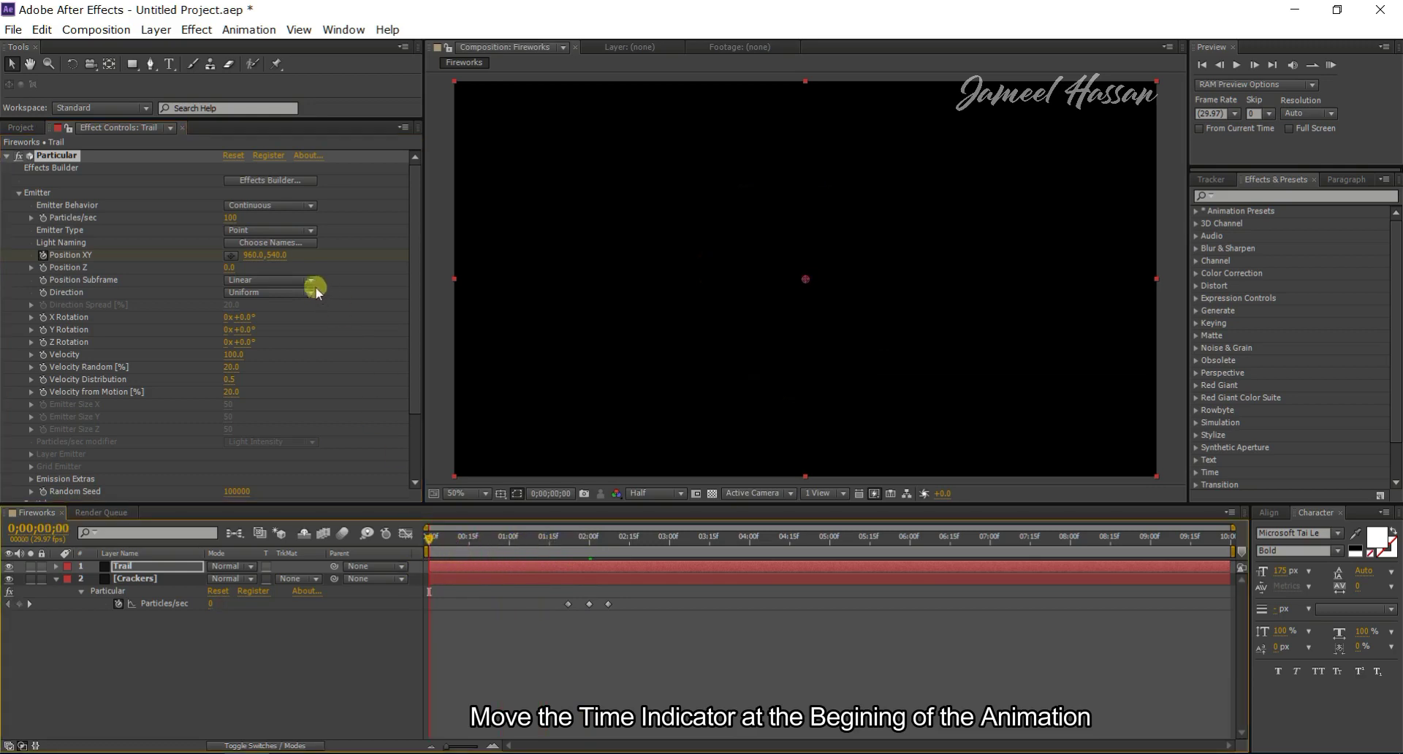
pyautogui.moveTo(286, 260)
pyautogui.mouseDown()
pyautogui.moveTo(342, 258)
pyautogui.moveTo(312, 260)
pyautogui.mouseUp()
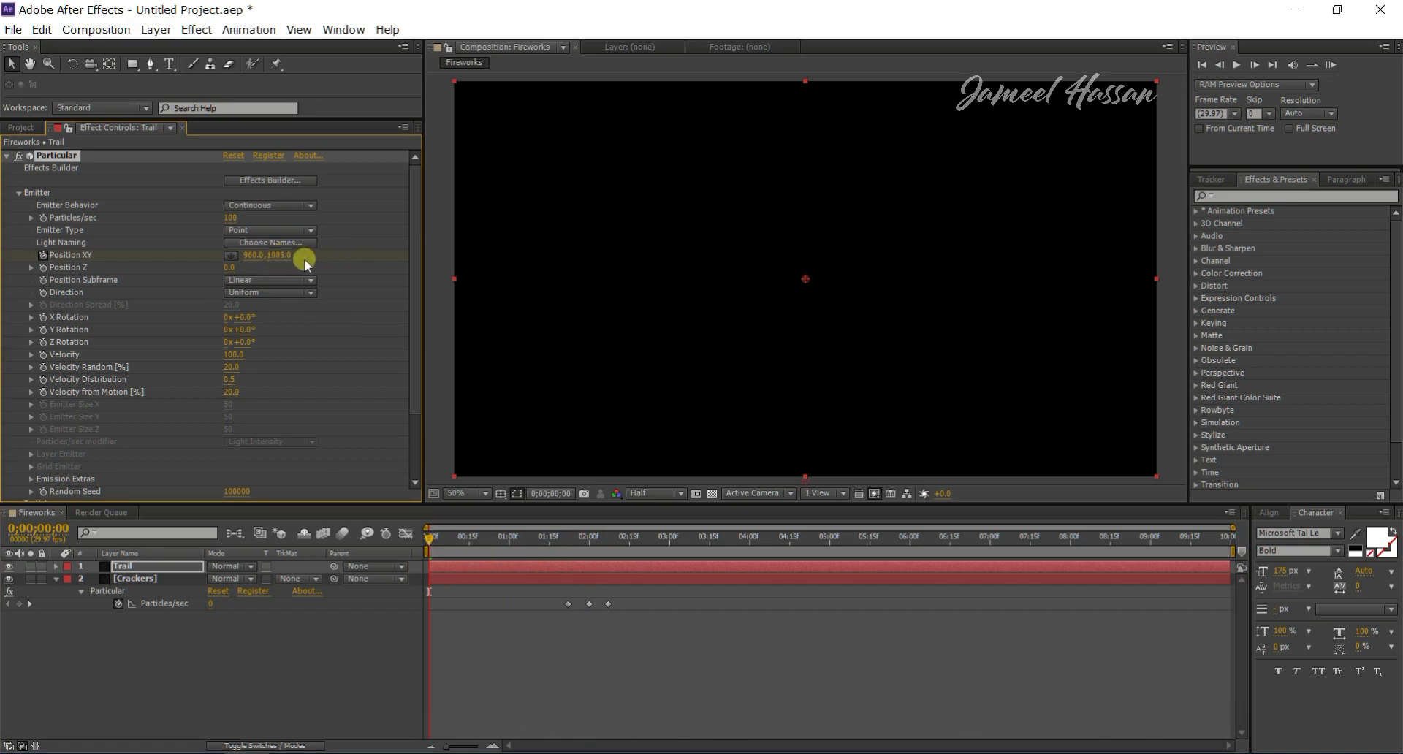
pyautogui.click(472, 541)
pyautogui.moveTo(472, 544); pyautogui.dragTo(522, 545)
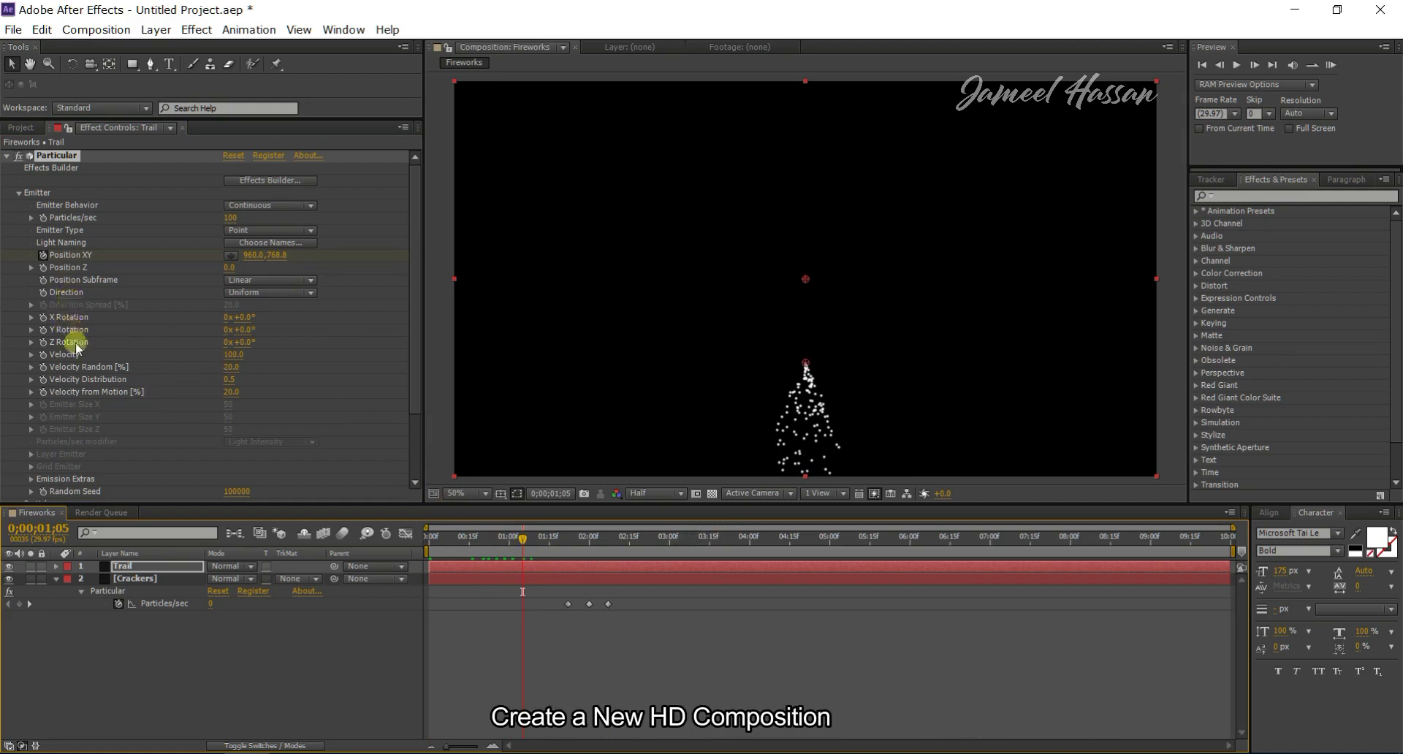
# - Set the Trail emitter's Velocity to 50 and Velocity from Motion to 0
pyautogui.click(223, 356)
pyautogui.write('5')
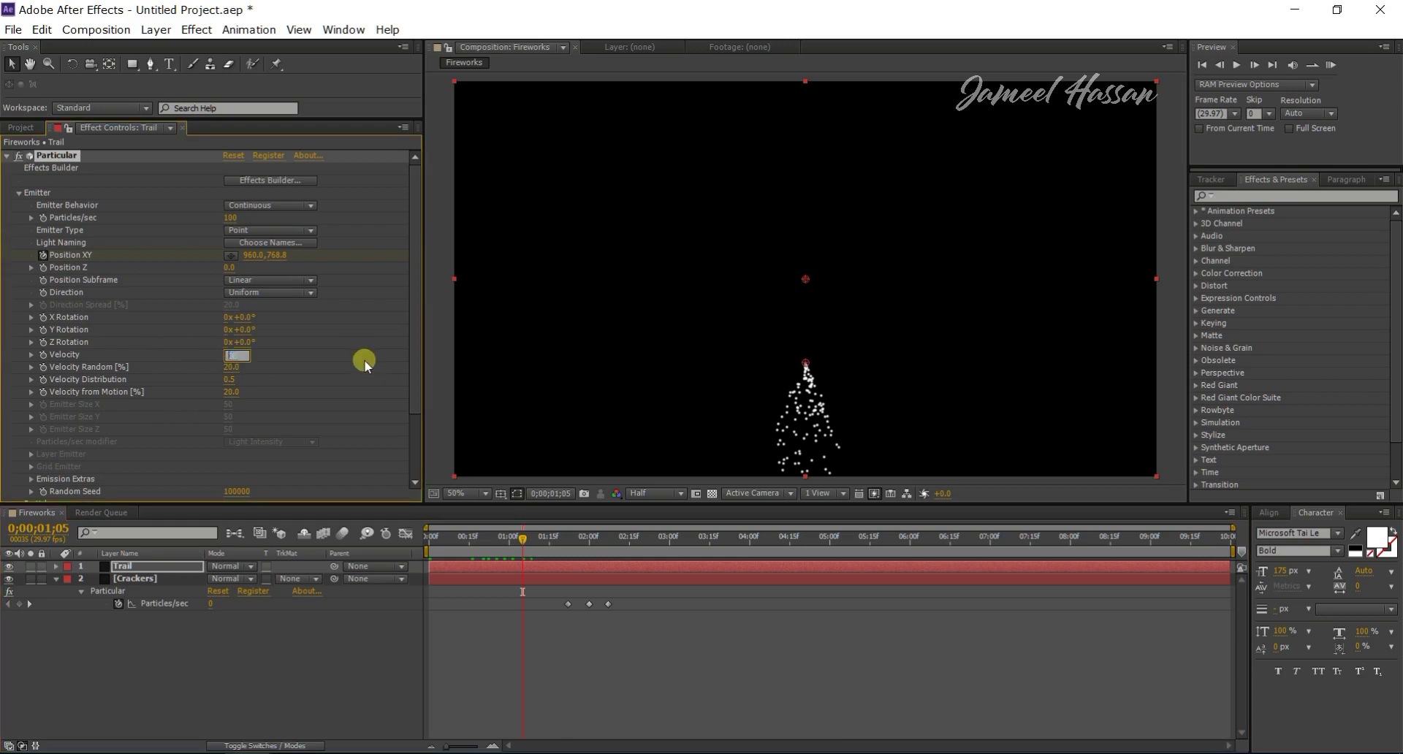
pyautogui.write('0')
pyautogui.press('Return')
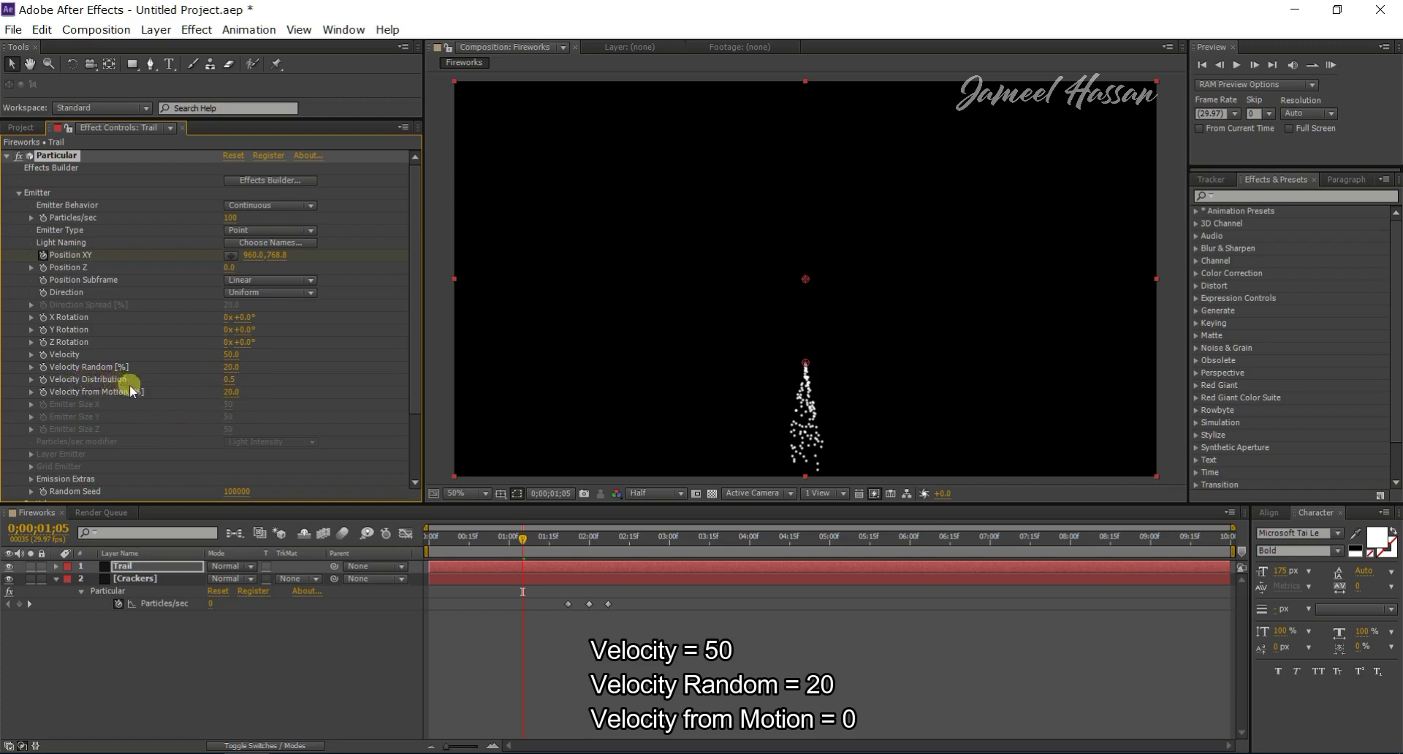
pyautogui.click(235, 393)
pyautogui.write('0')
pyautogui.press('Return')
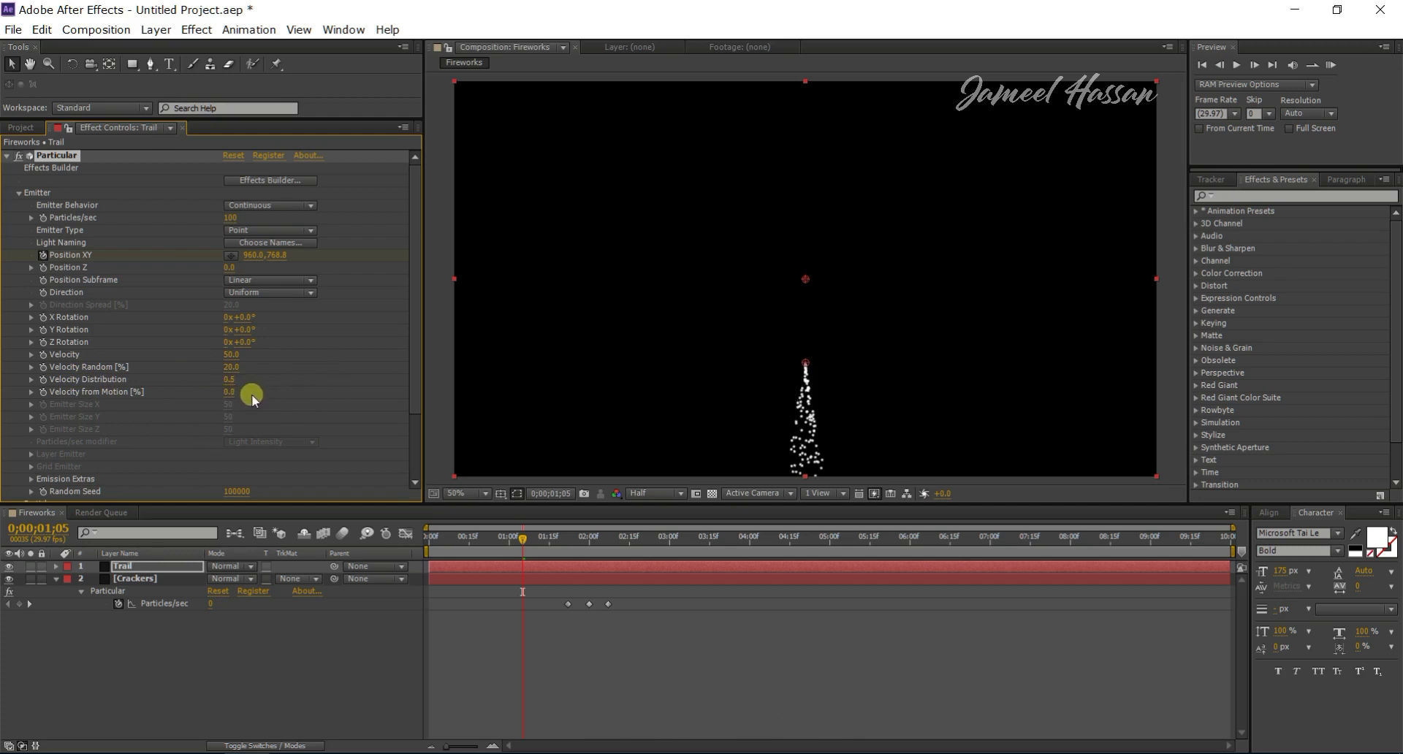
pyautogui.click(19, 193)
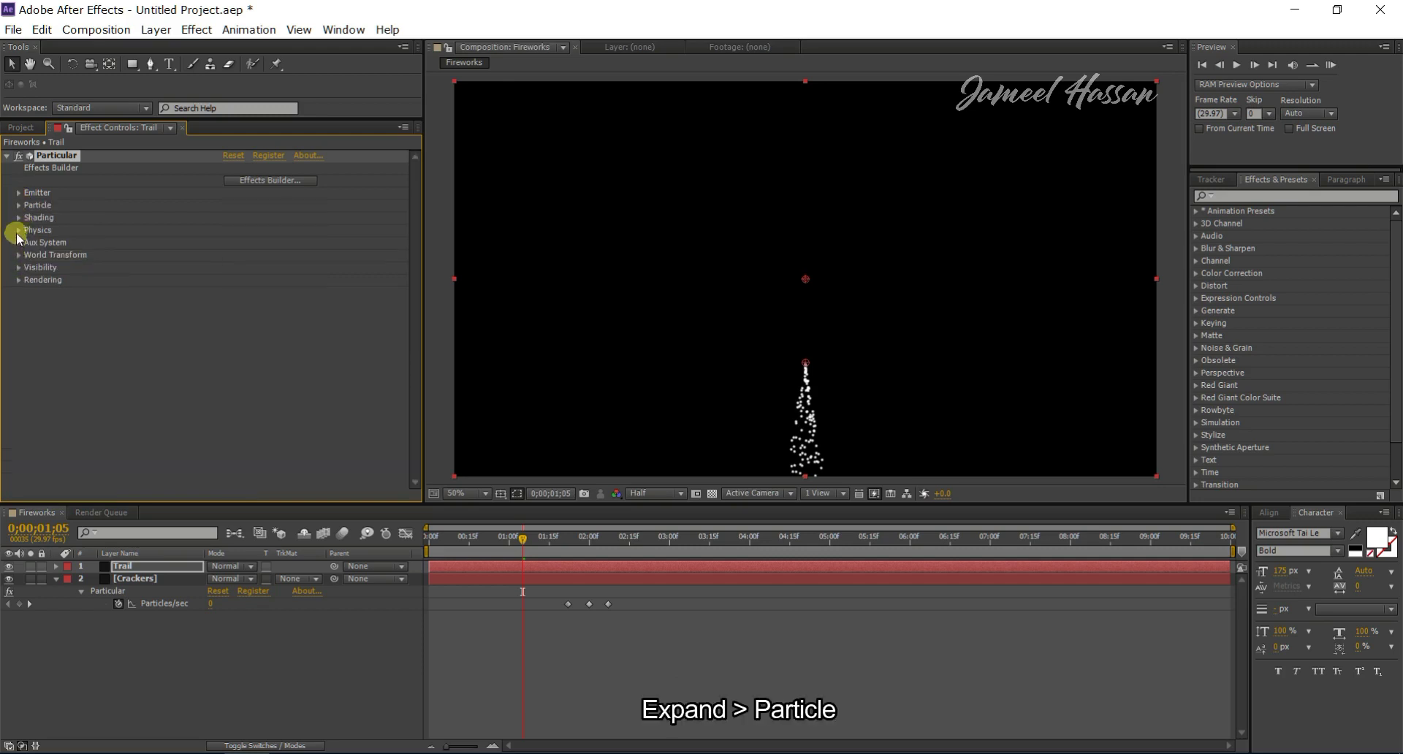
pyautogui.click(19, 205)
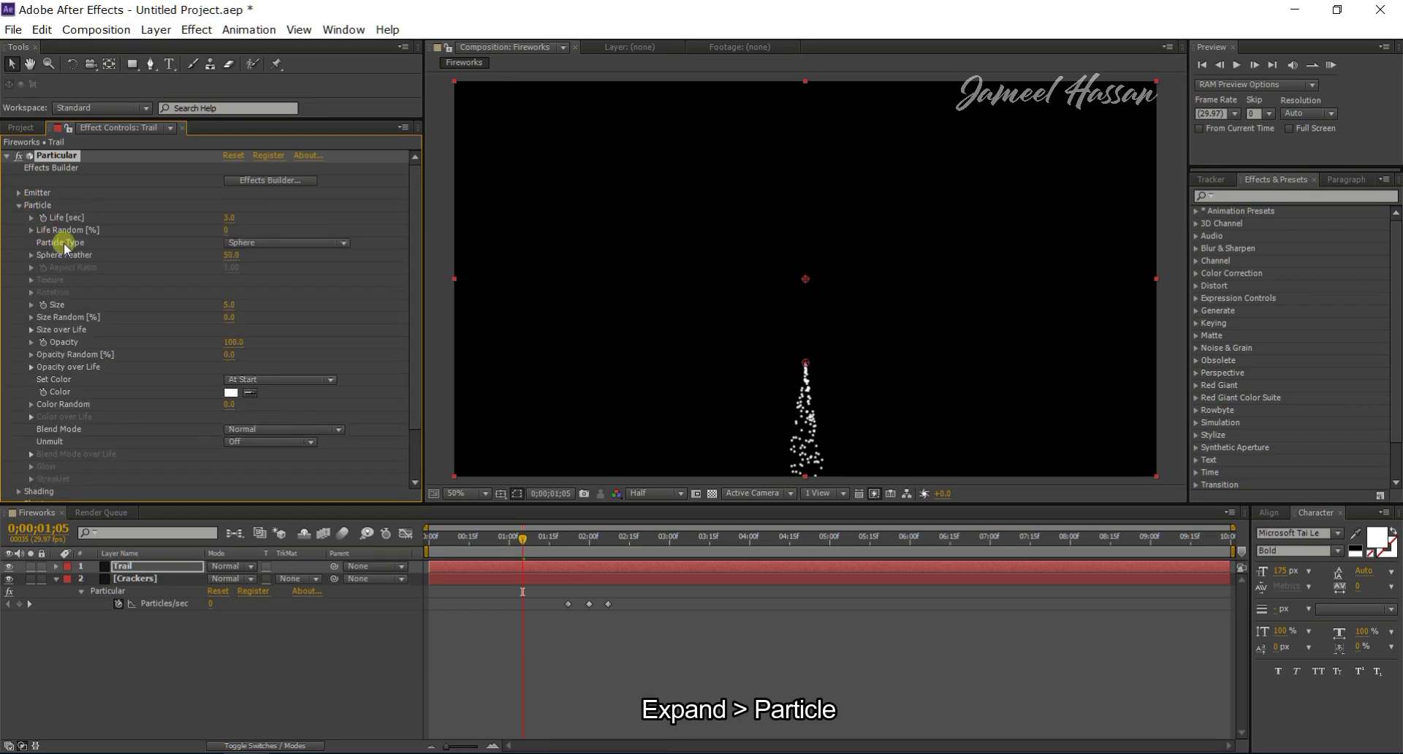
# - Set the Trail particle Life to 1 second and Life Random to 50%
pyautogui.click(227, 218)
pyautogui.write('1')
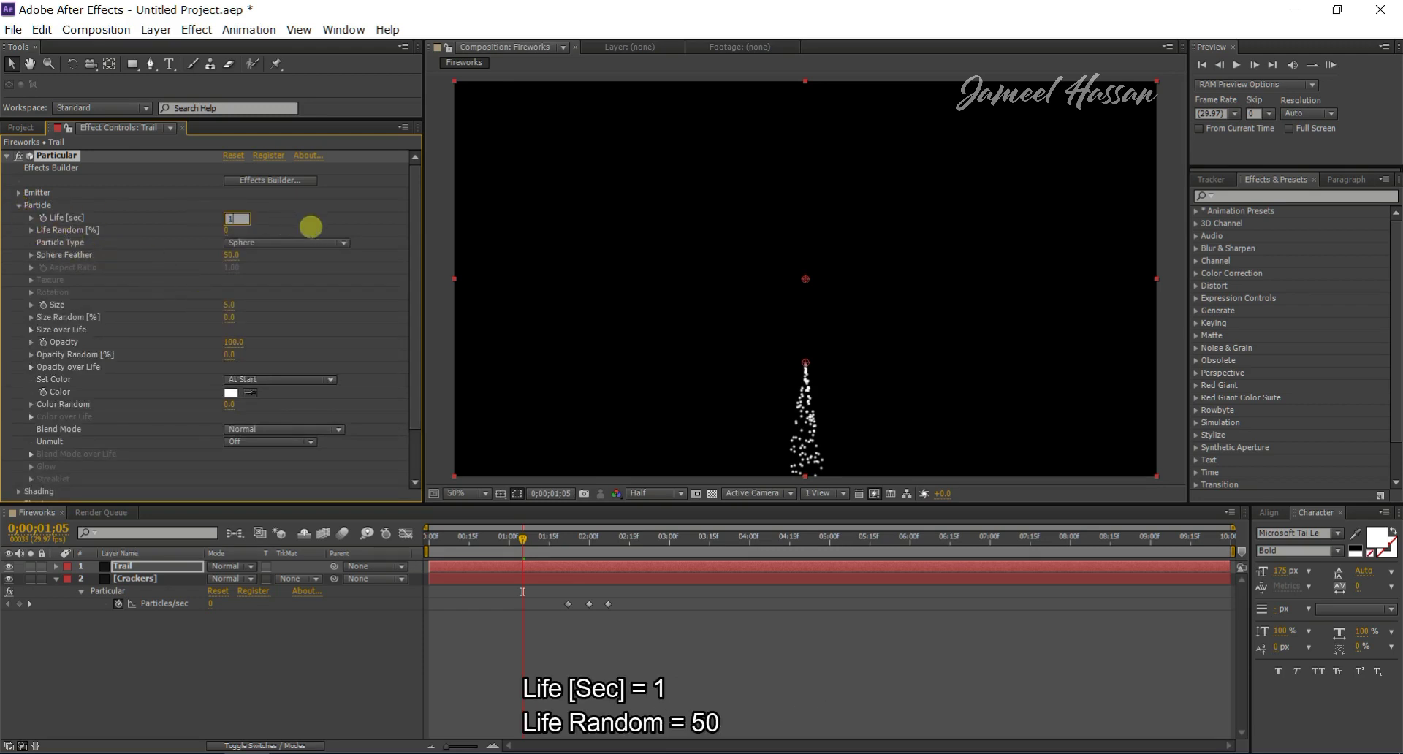
pyautogui.click(310, 226)
pyautogui.click(231, 230)
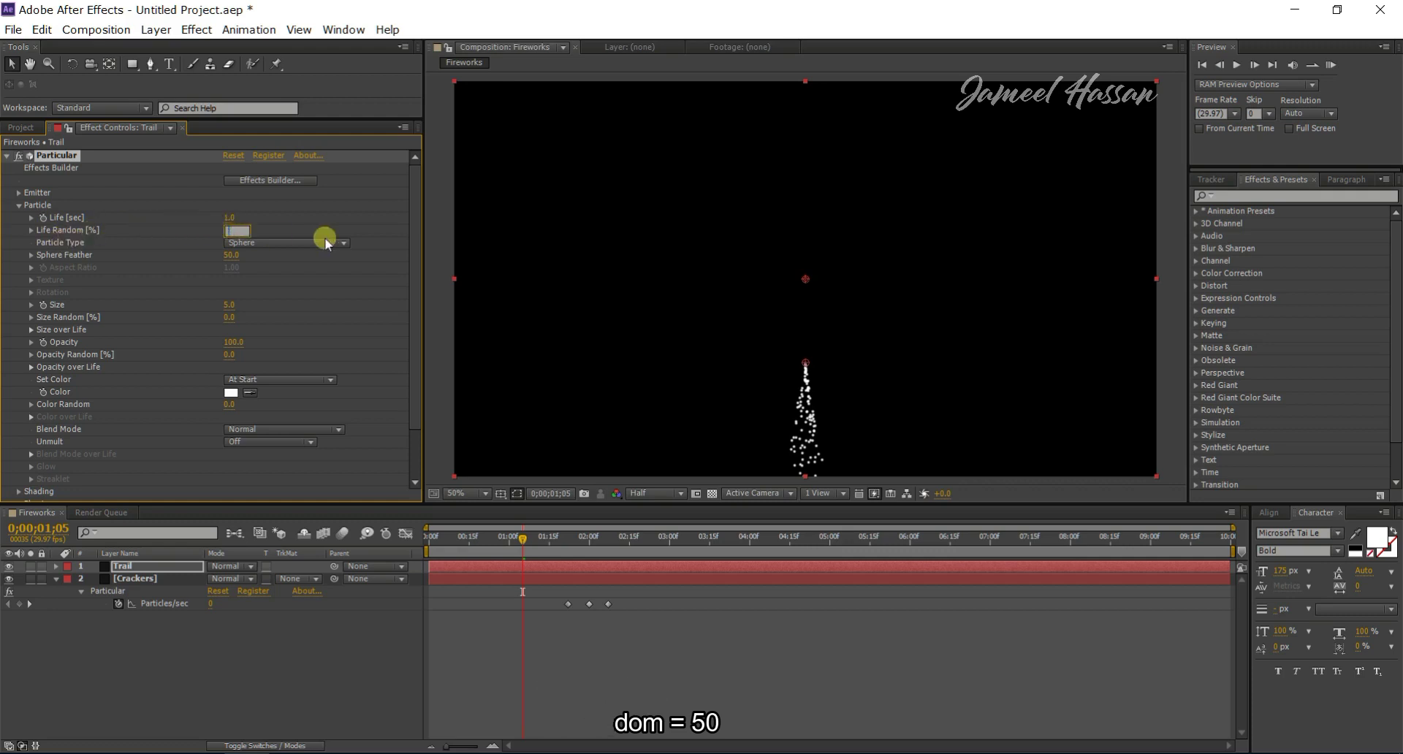
pyautogui.write('50')
pyautogui.press('Return')
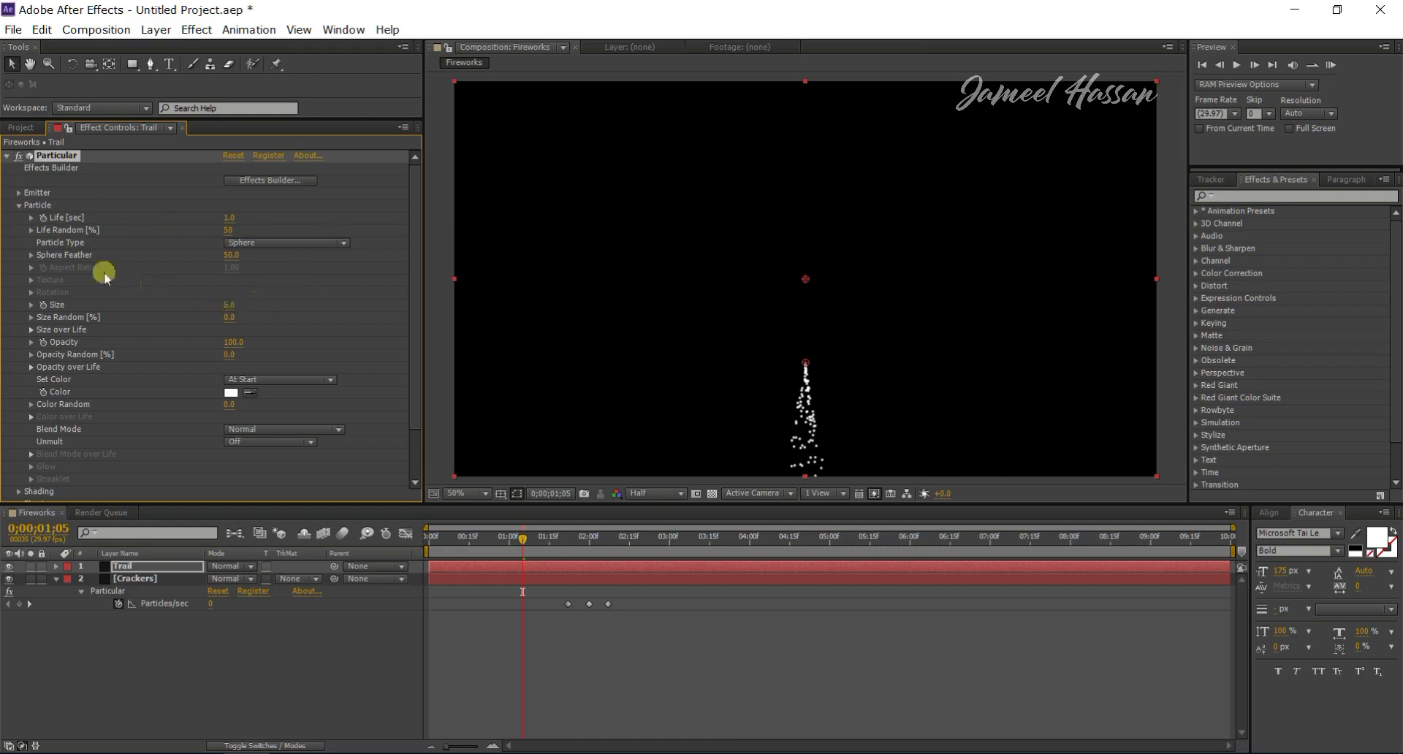
# - Make the particle type Glow Sphere (No DOF) with a size of 3.5
pyautogui.click(232, 243)
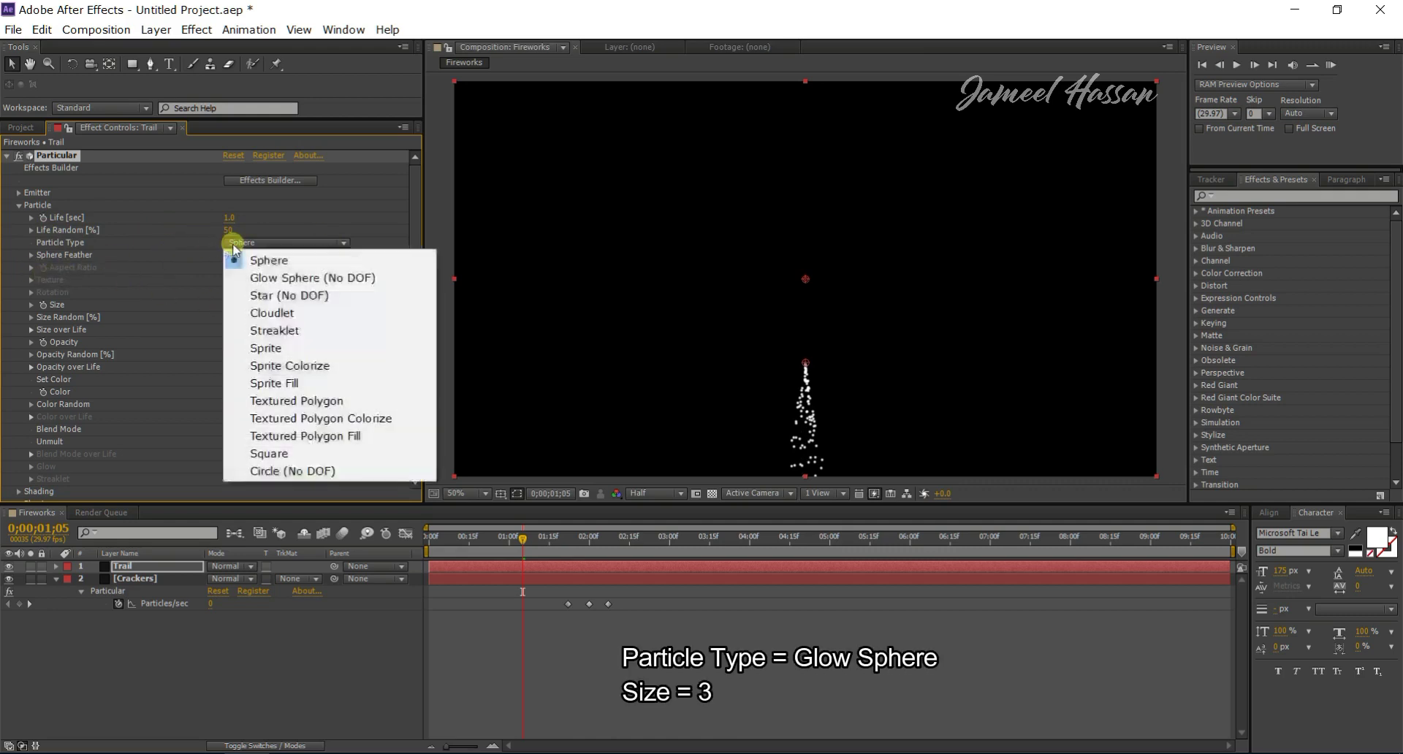
pyautogui.click(270, 278)
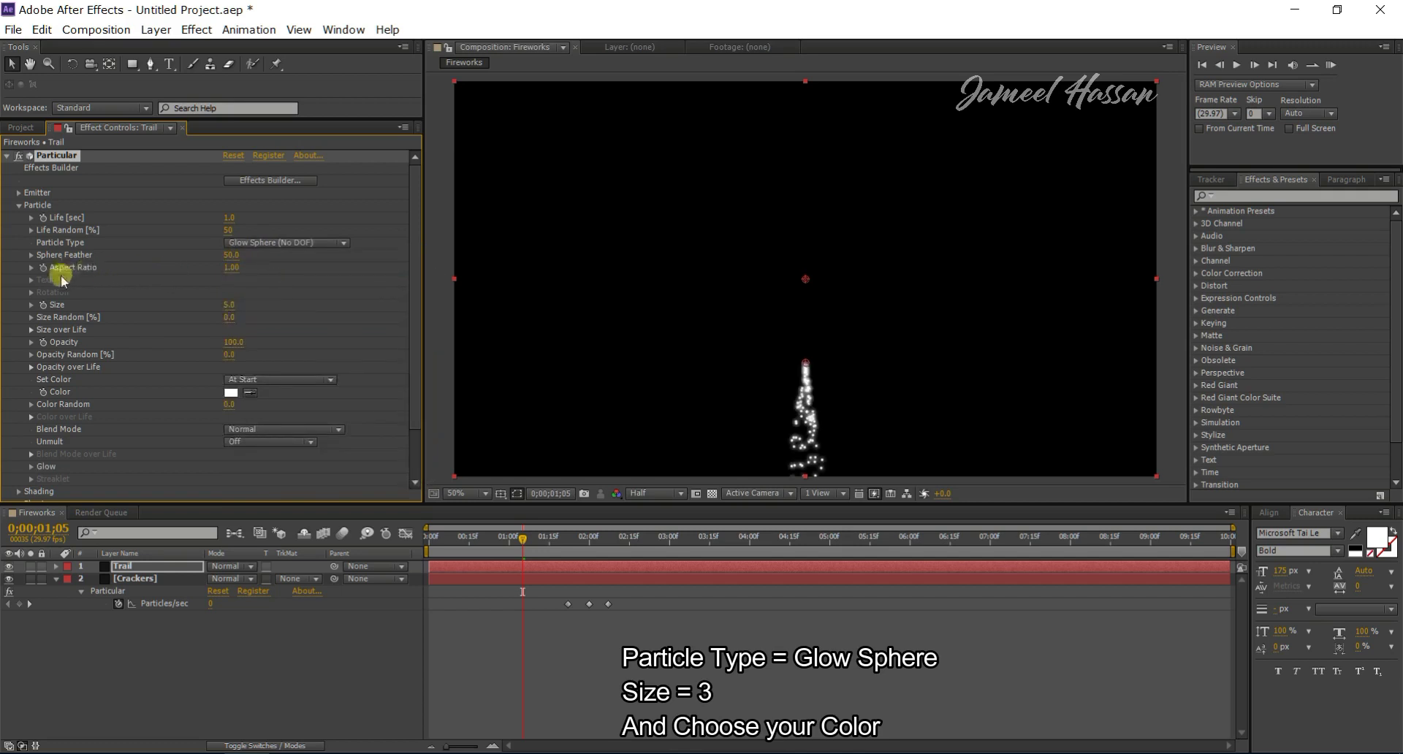
pyautogui.click(229, 305)
pyautogui.write('3')
pyautogui.press('Return')
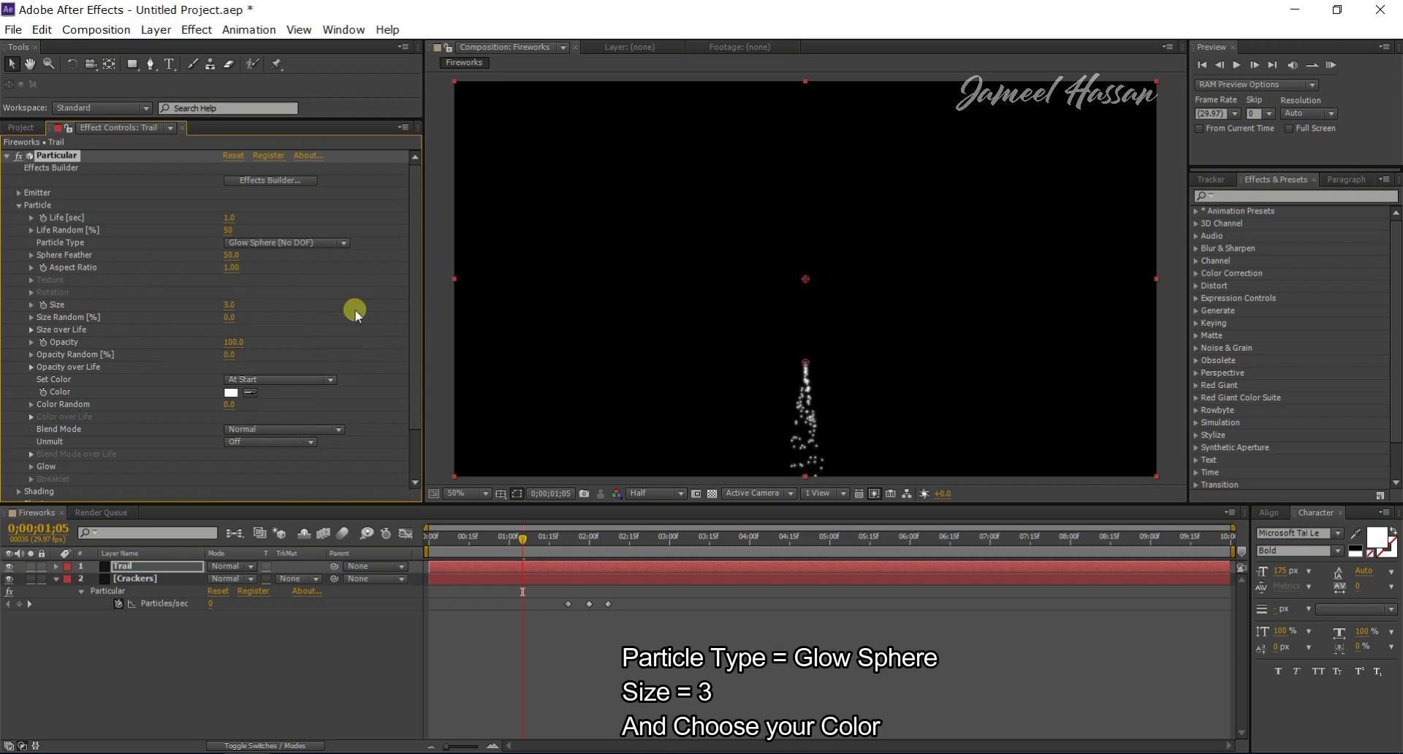
pyautogui.click(231, 304)
pyautogui.press('BackSpace')
pyautogui.press('Return')
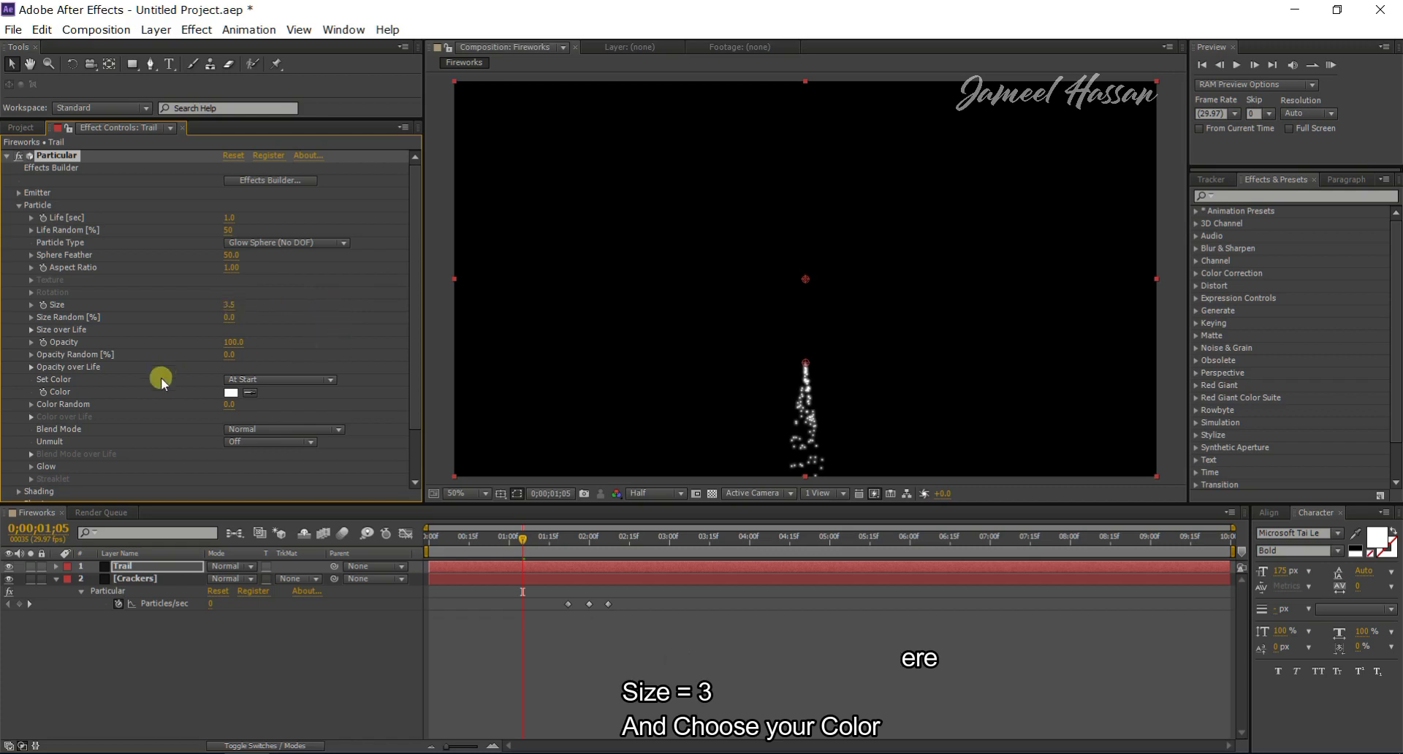
# - Change the Trail particle Color from white to orange FA7C00
pyautogui.click(229, 392)
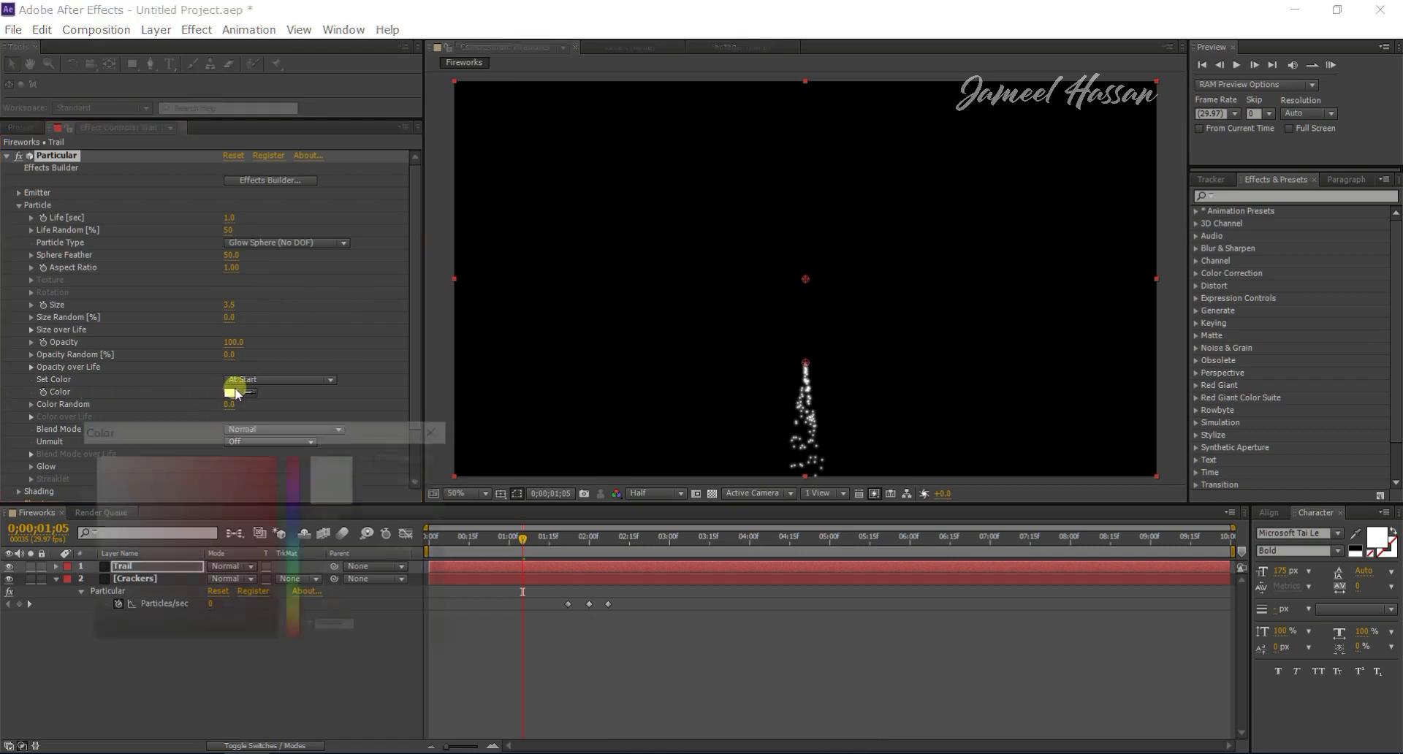
pyautogui.moveTo(292, 632); pyautogui.dragTo(291, 622)
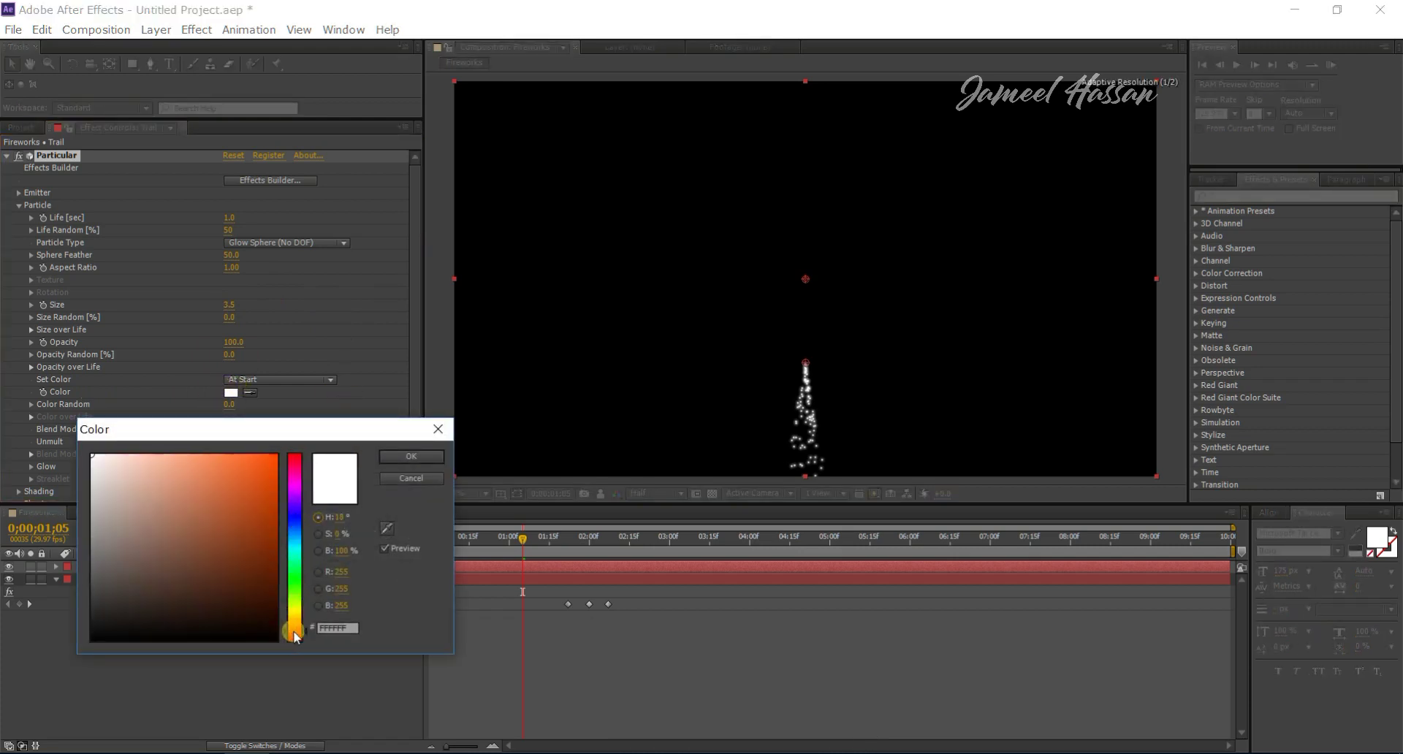
pyautogui.click(272, 484)
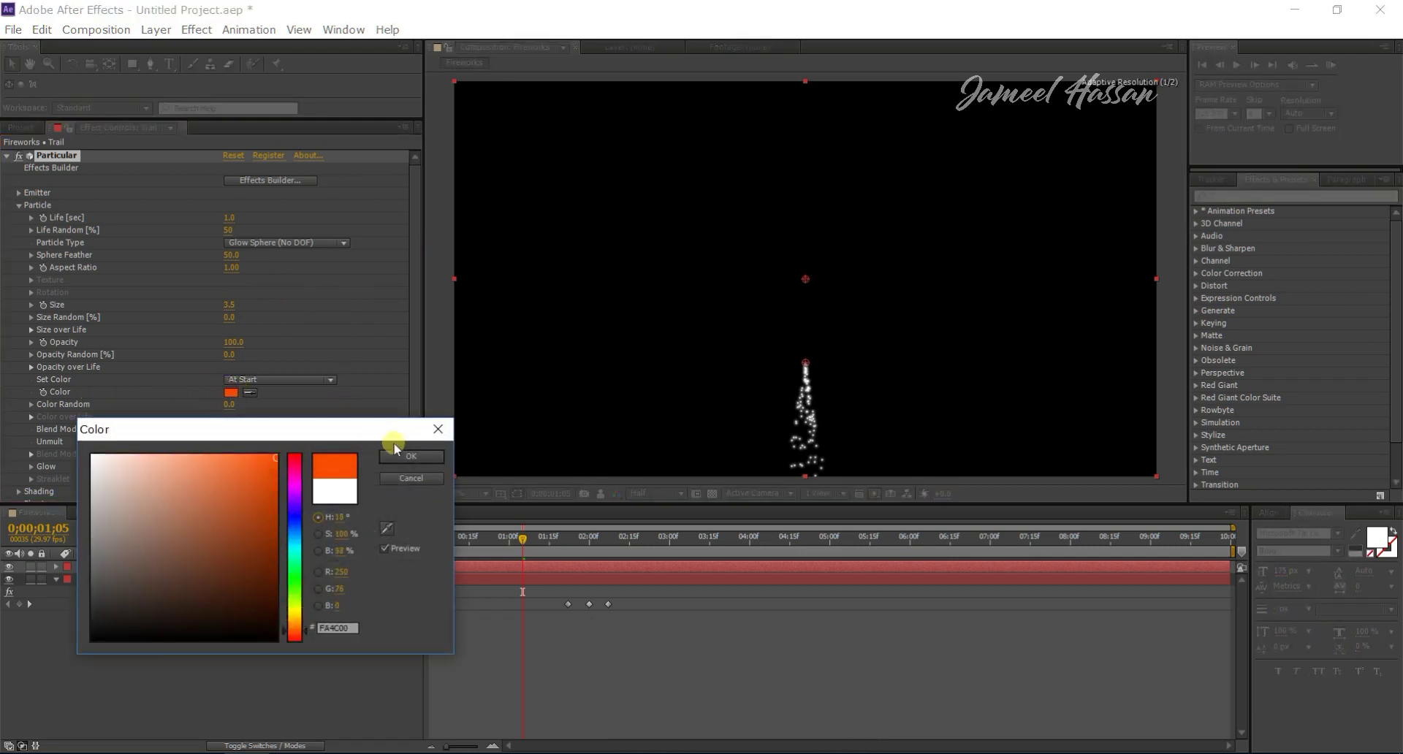
pyautogui.click(412, 456)
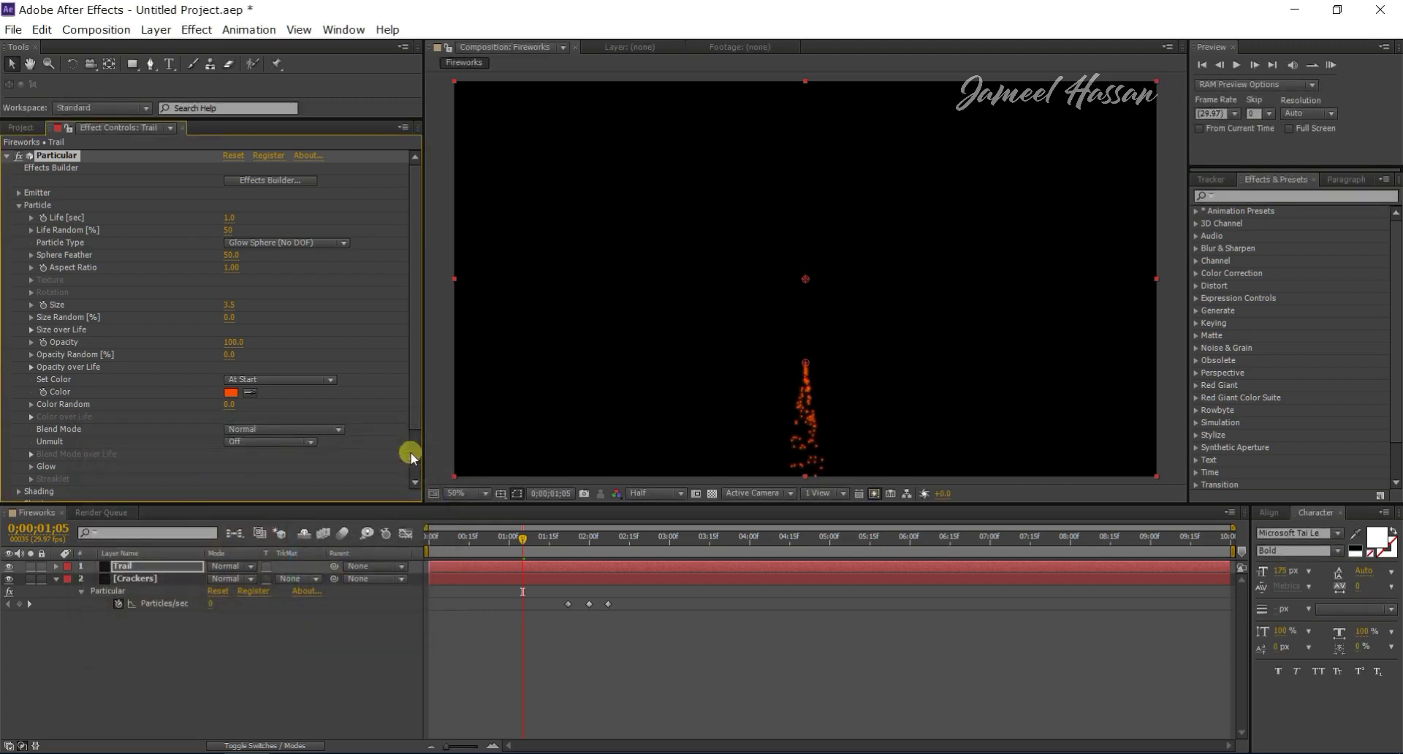
pyautogui.click(231, 392)
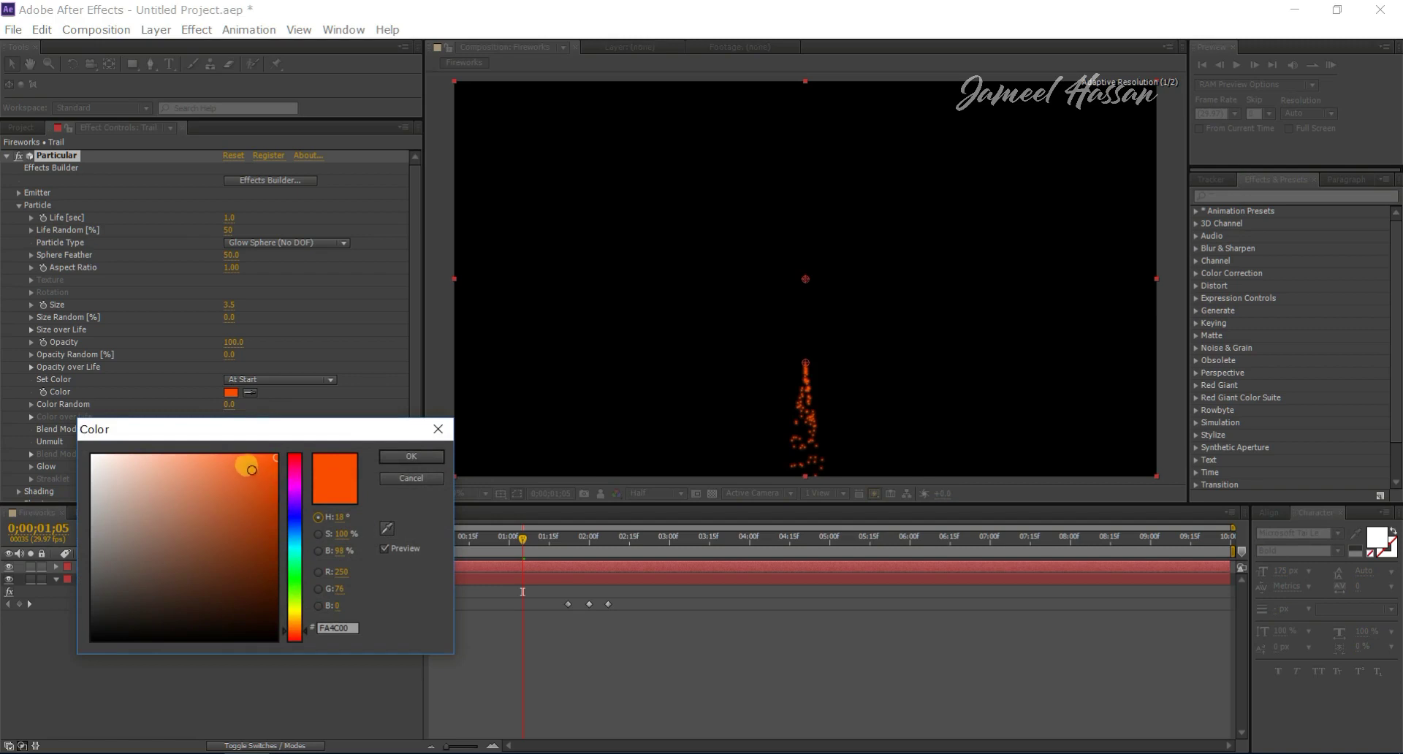
pyautogui.click(296, 627)
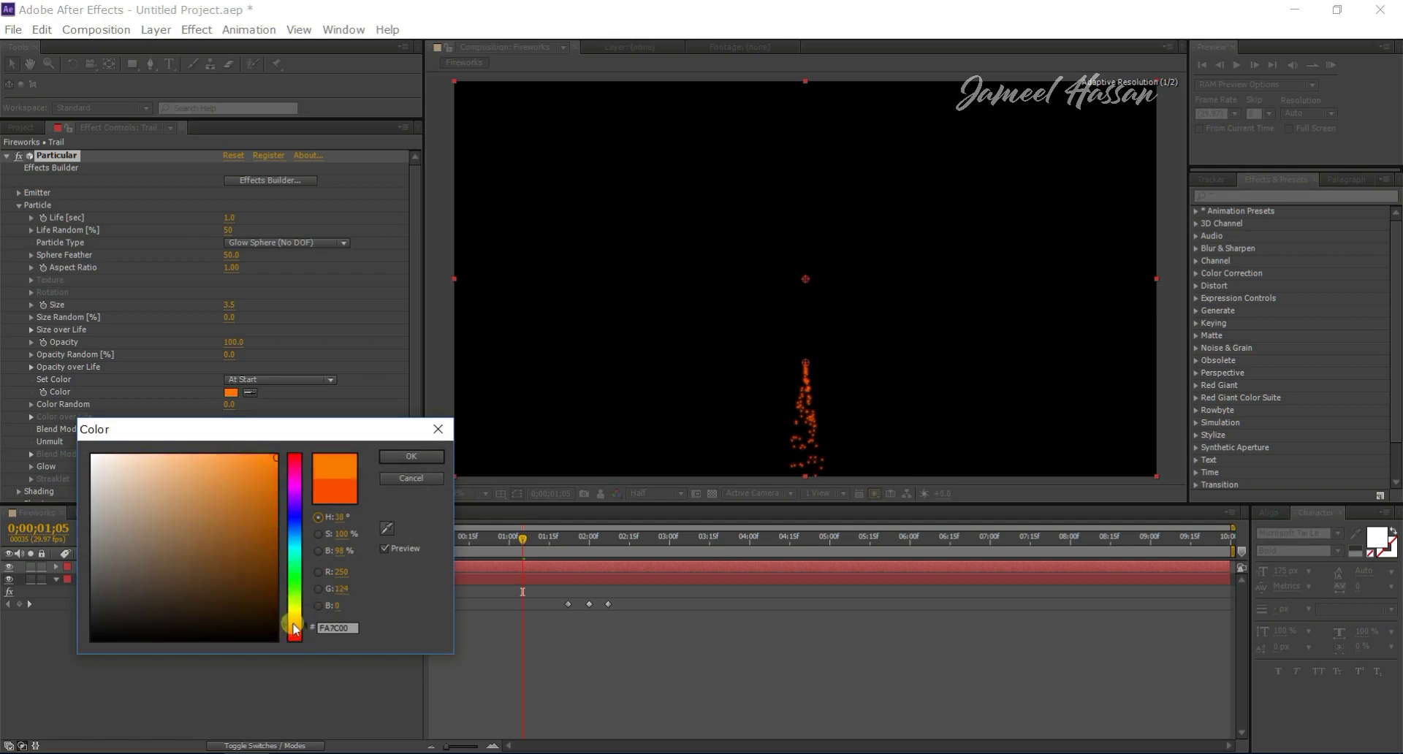
pyautogui.click(391, 456)
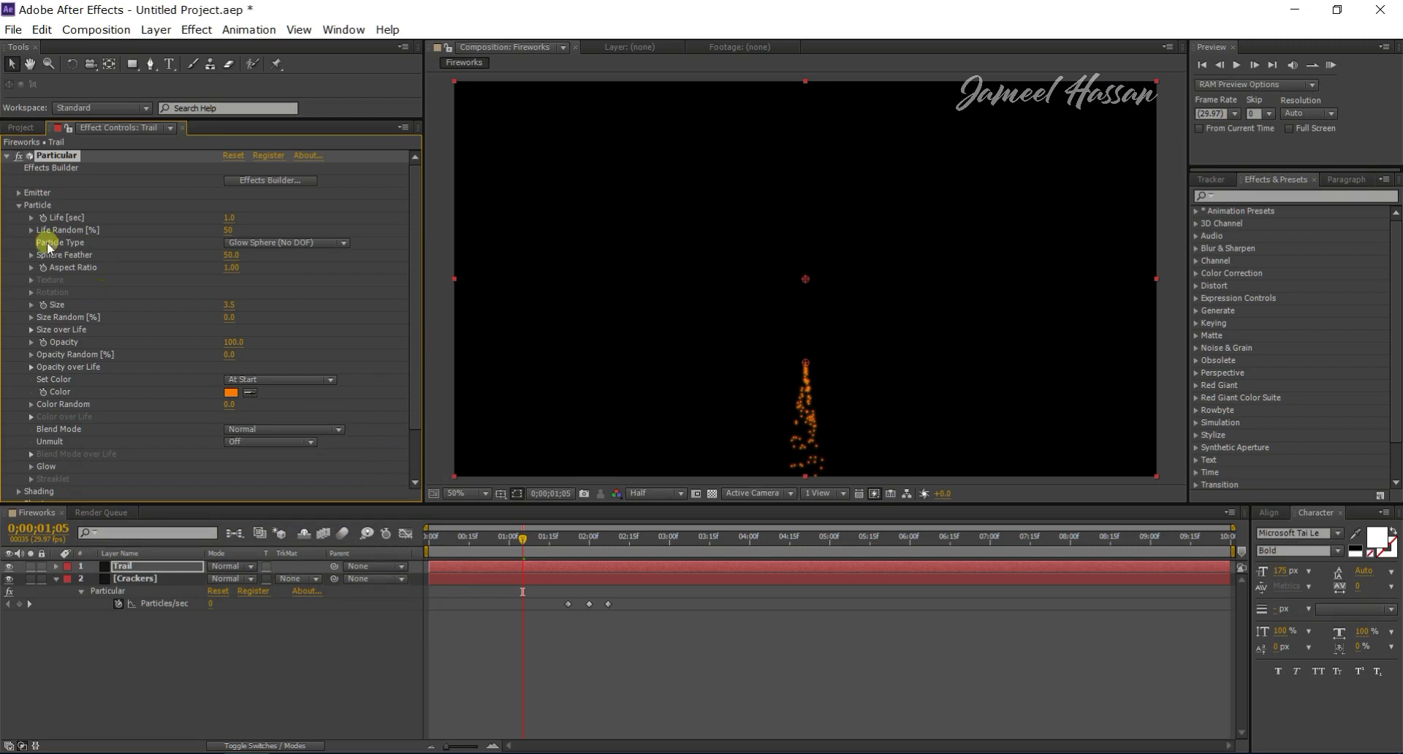
# - Set Trail Physics Gravity to 1000, then hide Crackers and scrub to view the trail alone
pyautogui.click(19, 206)
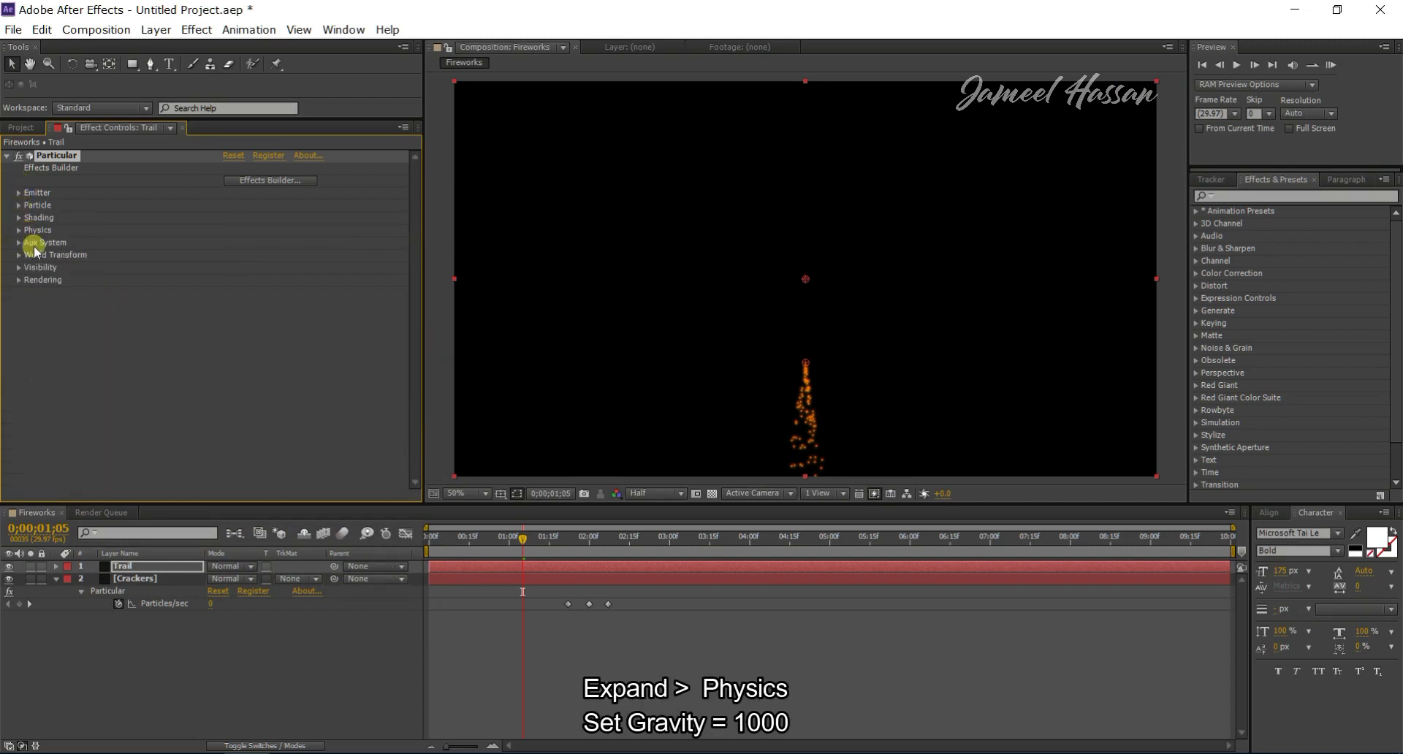
pyautogui.click(19, 231)
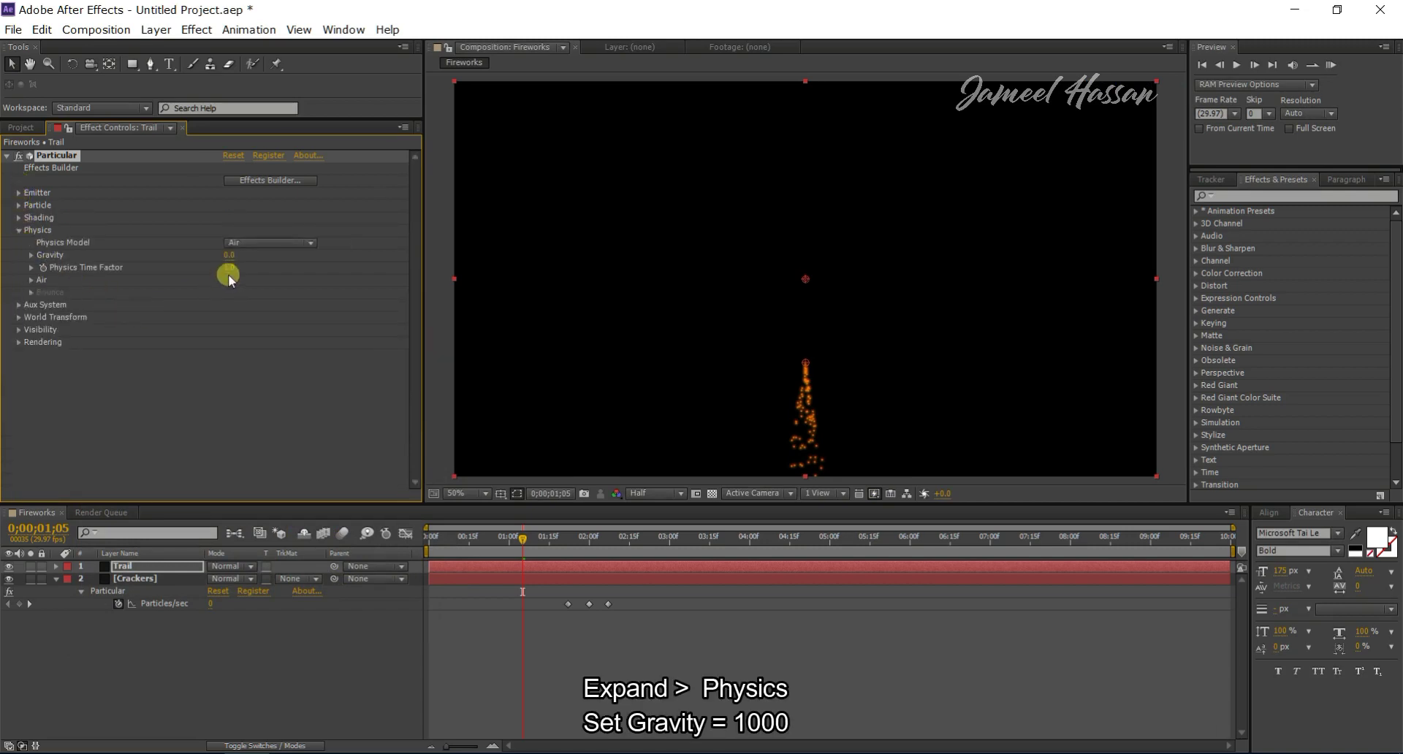
pyautogui.click(229, 255)
pyautogui.write('10')
pyautogui.write('00')
pyautogui.press('Return')
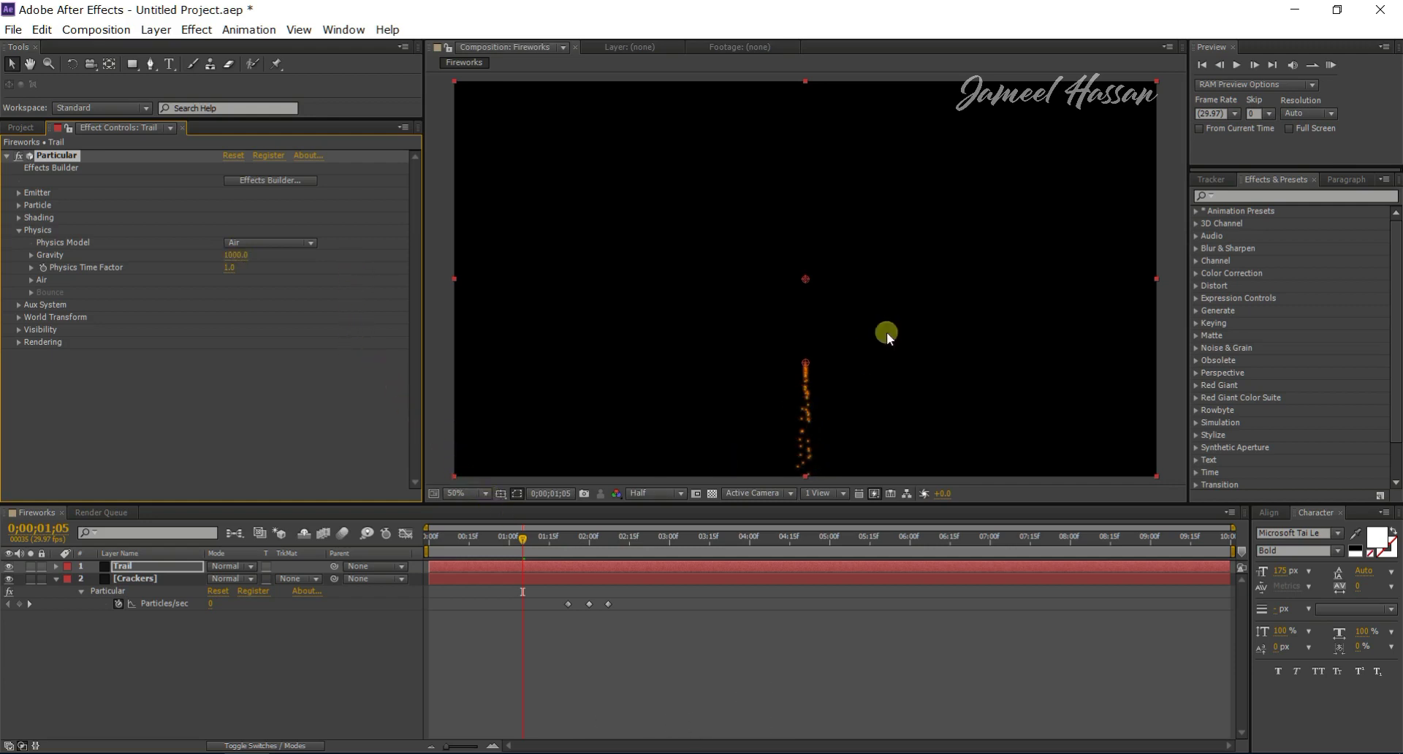
pyautogui.click(9, 579)
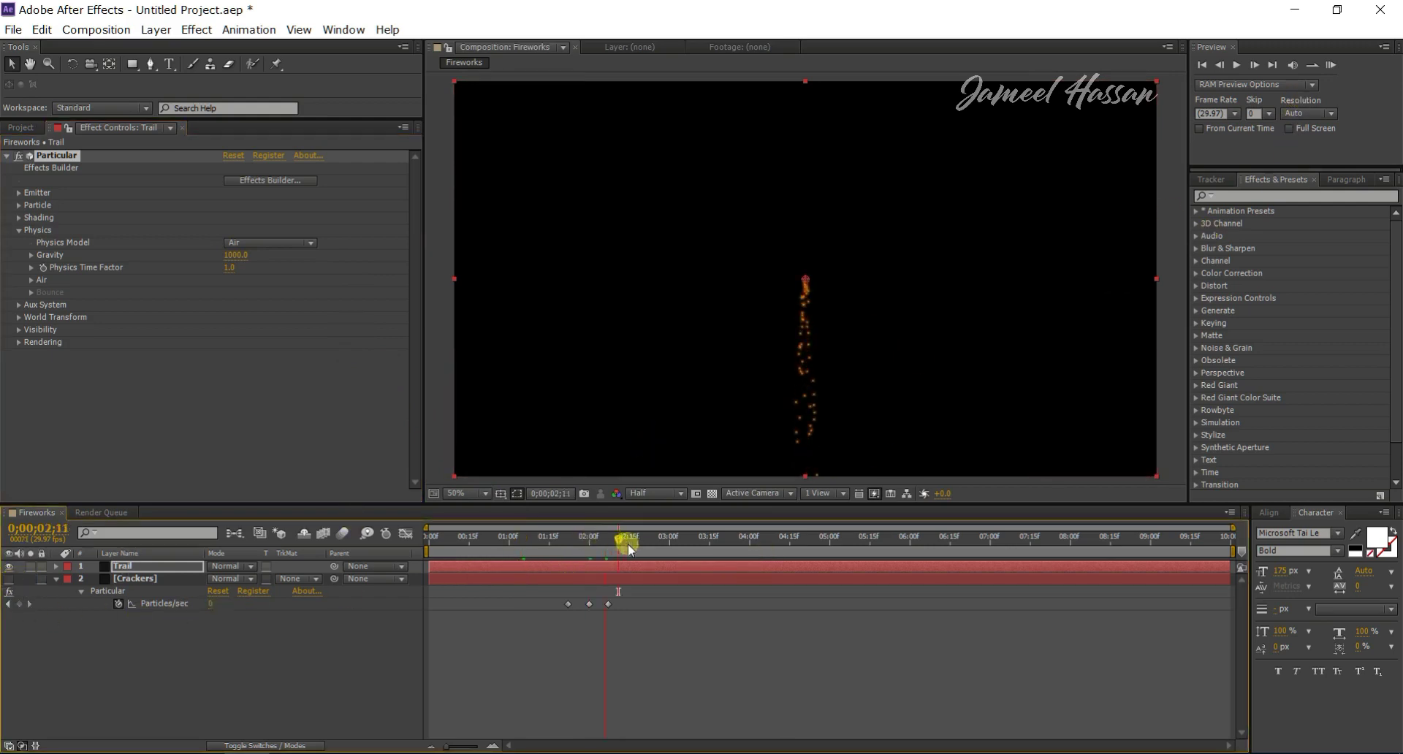
pyautogui.moveTo(661, 553)
pyautogui.mouseDown()
pyautogui.moveTo(791, 541)
pyautogui.moveTo(589, 537)
pyautogui.mouseUp()
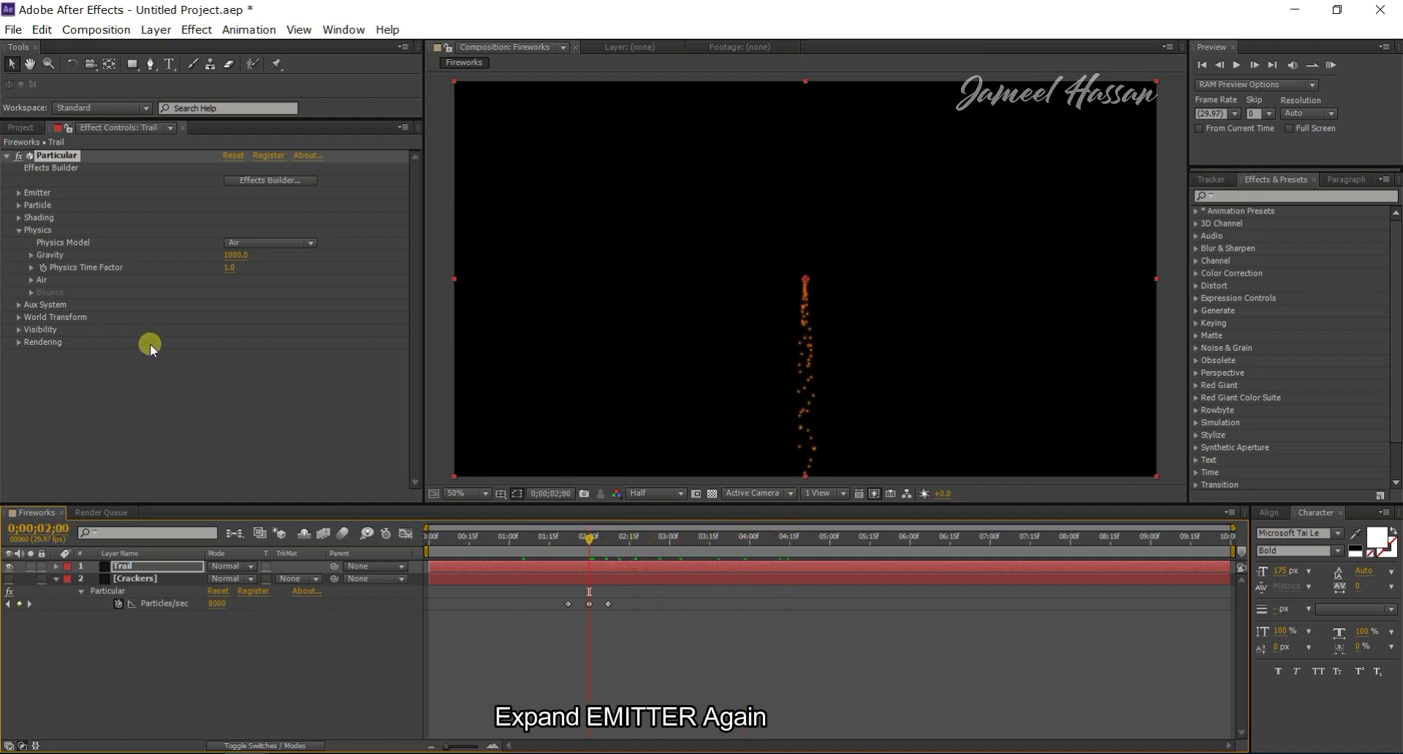
# - Keyframe the Trail's Particles/sec at 100 at 2 s, drop it to 0 a few frames later, then return to the start
pyautogui.click(18, 193)
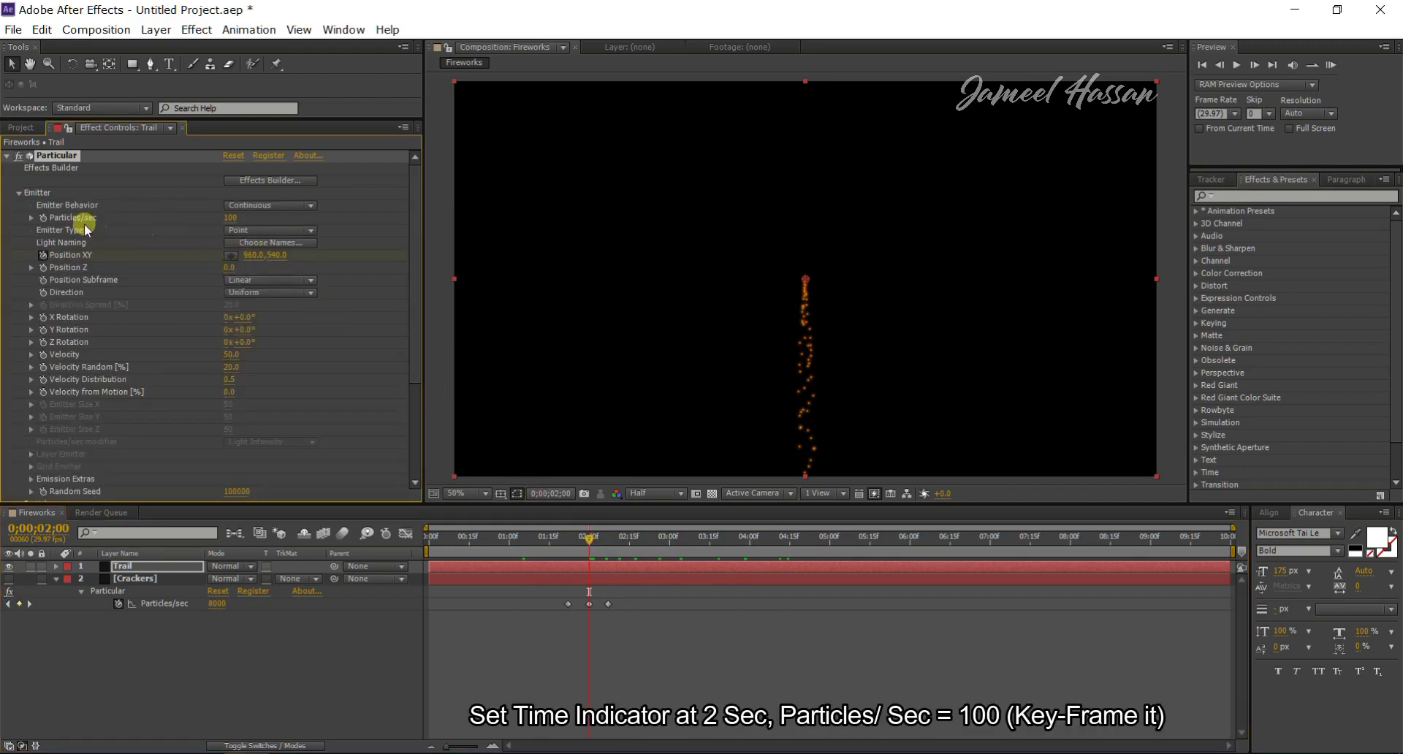
pyautogui.click(42, 218)
pyautogui.moveTo(594, 542); pyautogui.dragTo(612, 547)
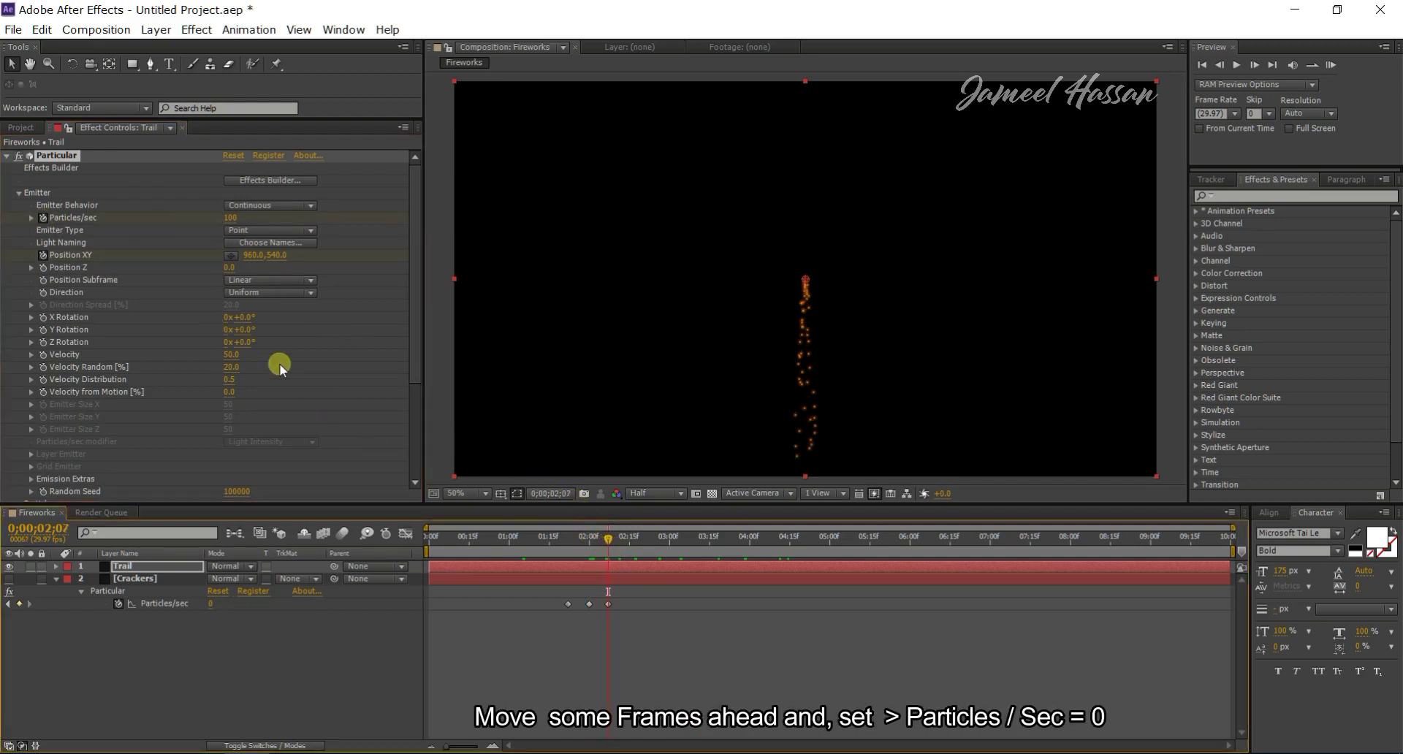
pyautogui.click(232, 219)
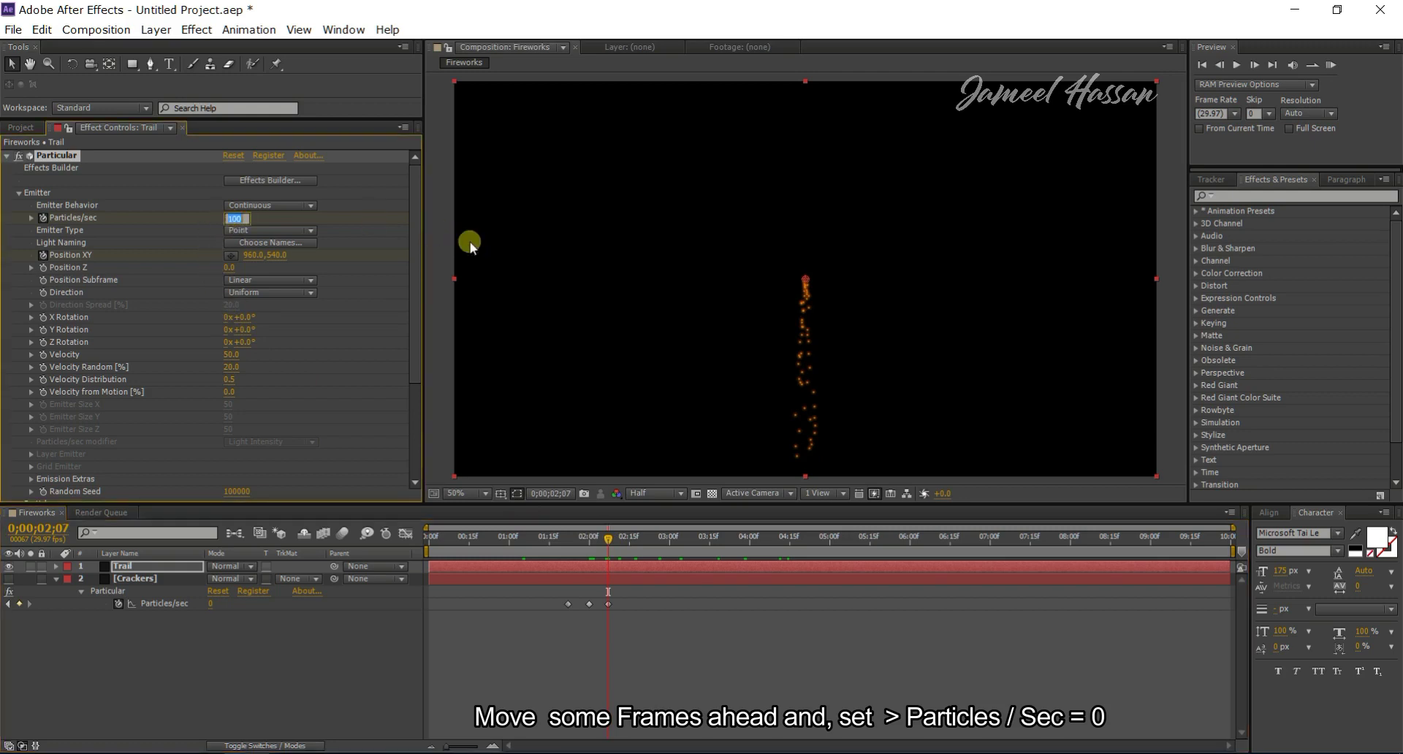
pyautogui.write('0')
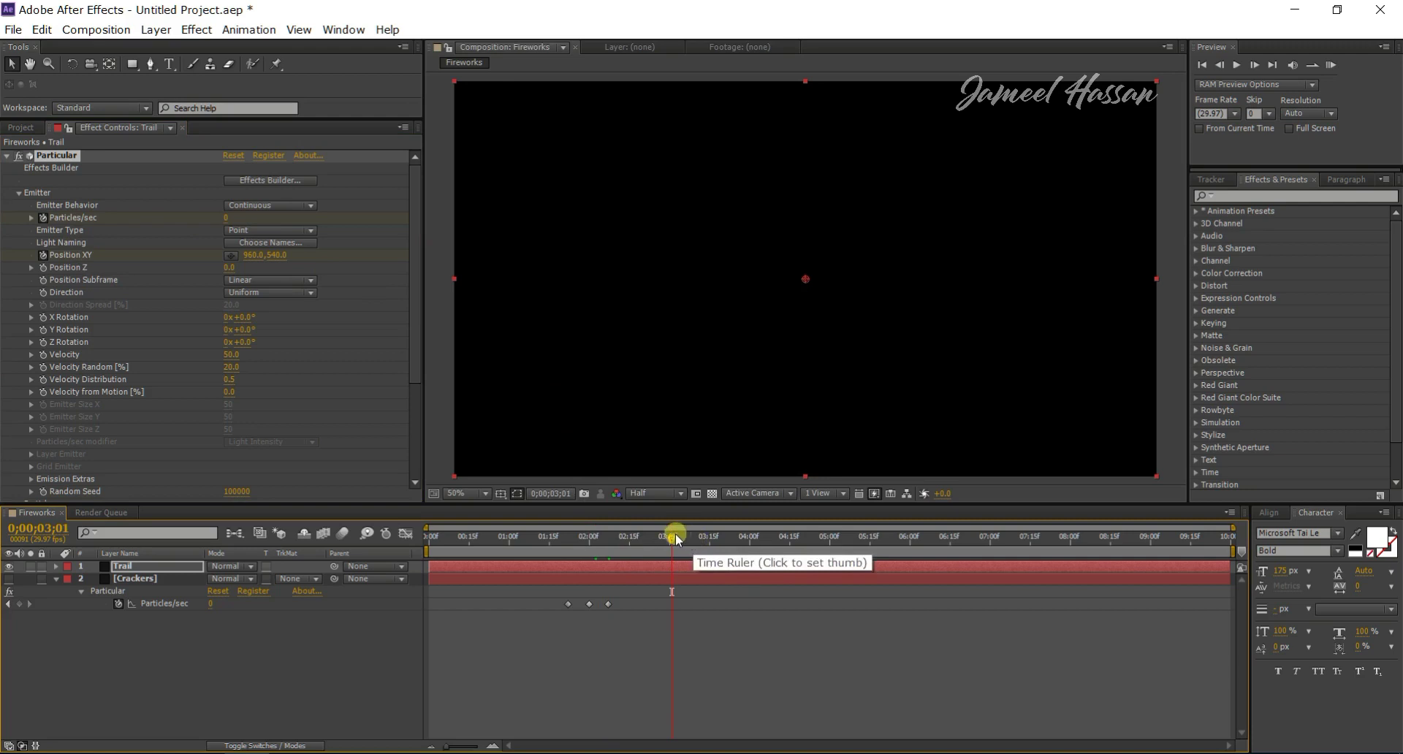
pyautogui.moveTo(673, 539); pyautogui.dragTo(415, 599)
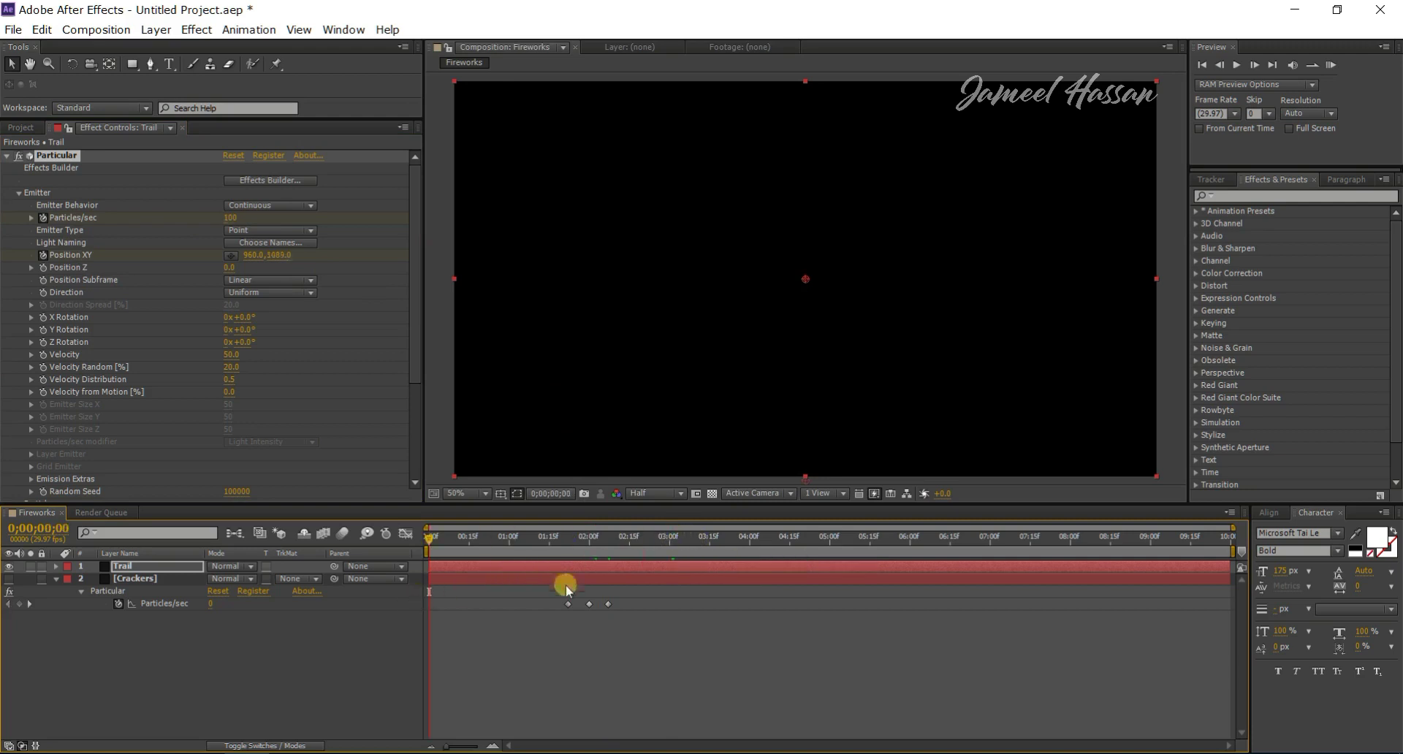
# - RAM-preview the trail, make the Crackers layer visible again, preview once more, and select Crackers
pyautogui.click(1332, 65)
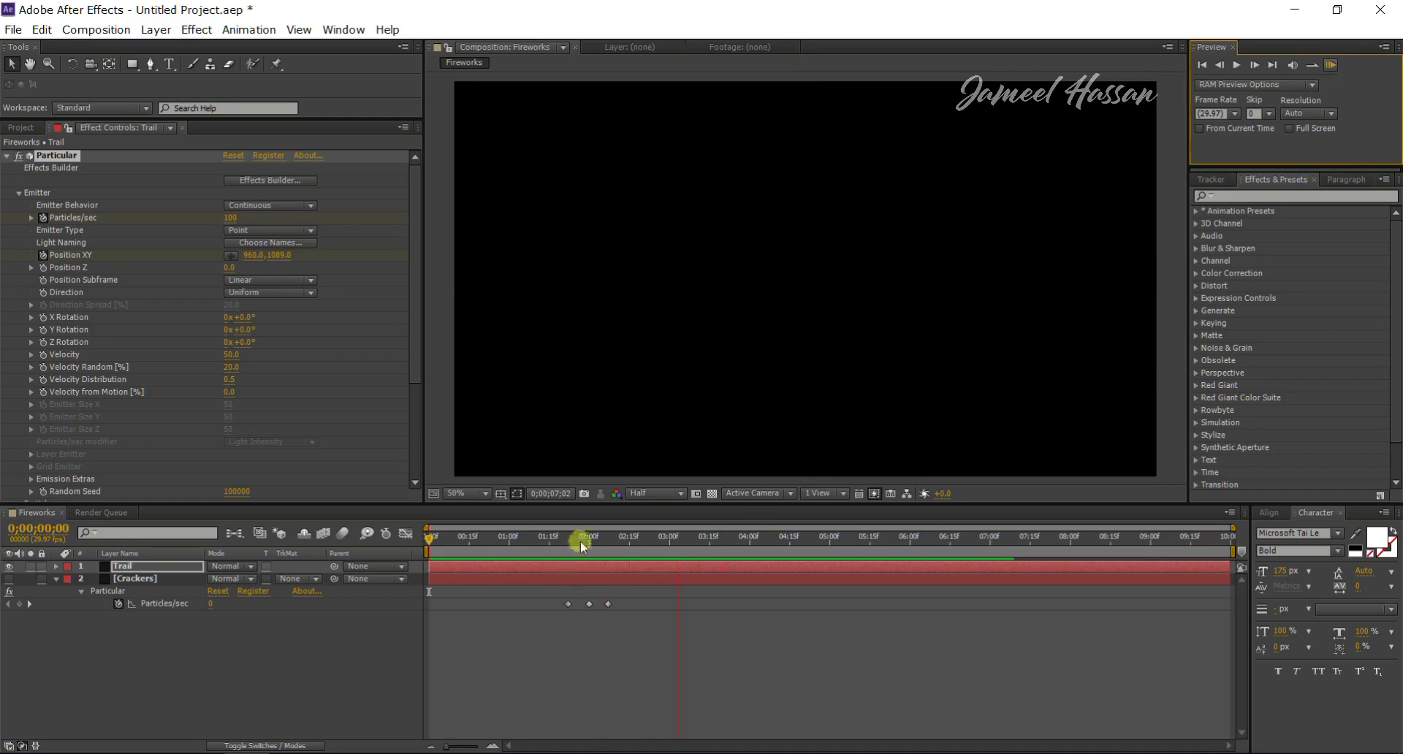
pyautogui.click(9, 579)
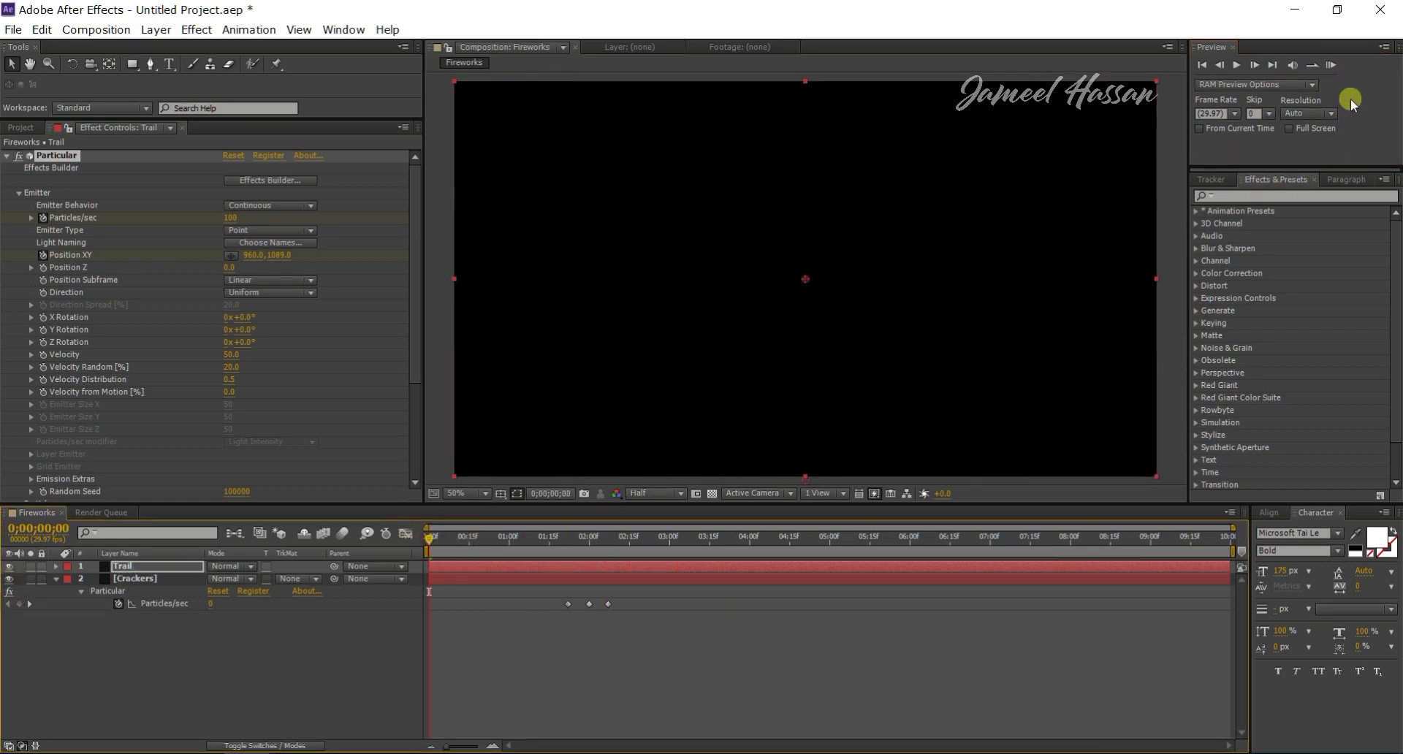
pyautogui.click(1330, 64)
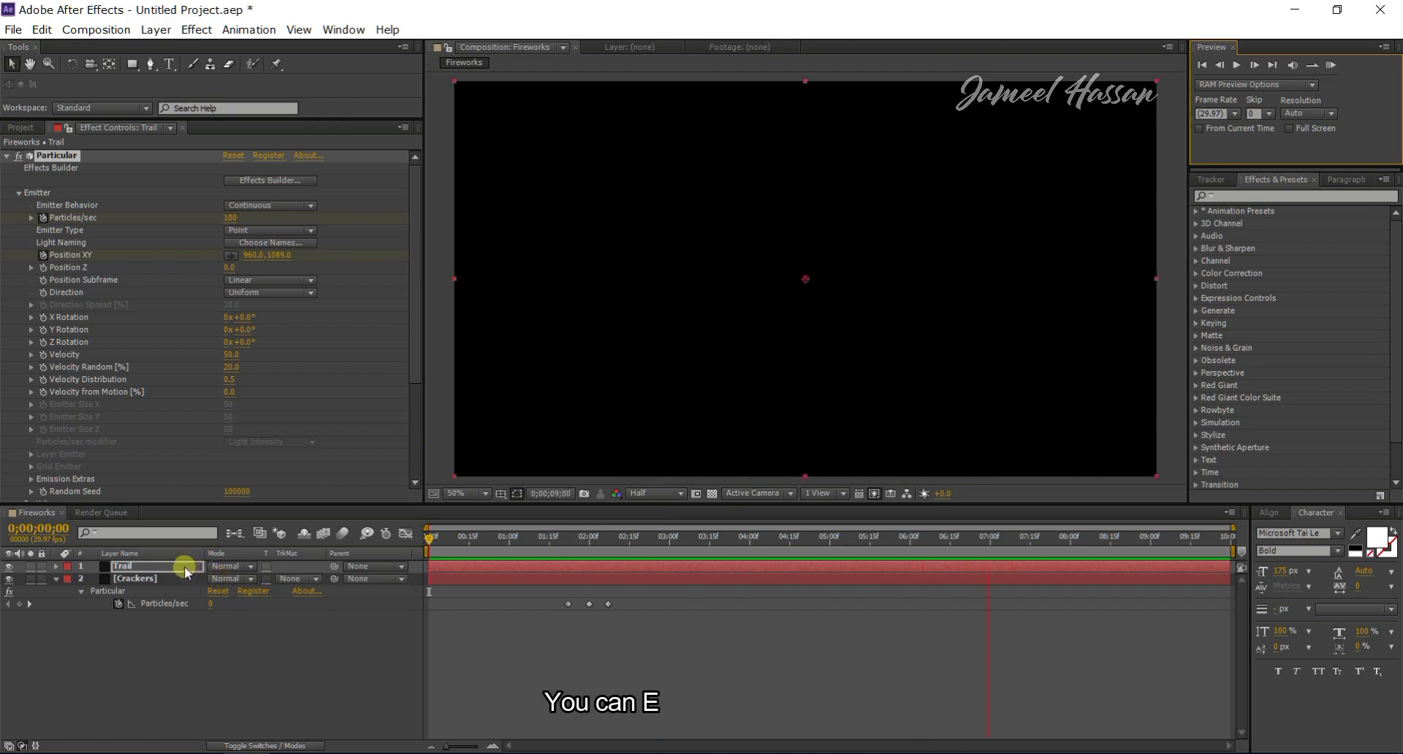
pyautogui.click(169, 577)
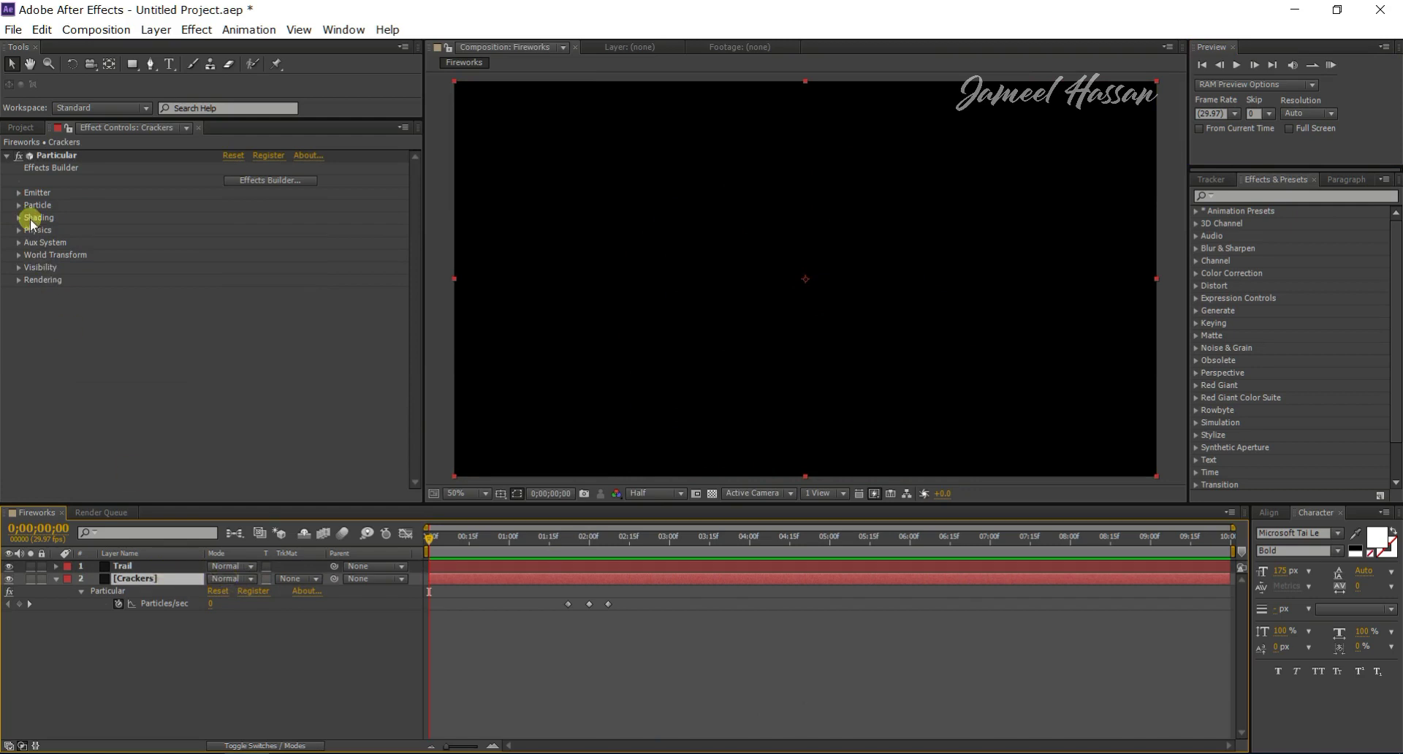
# - At 02;21, raise the Crackers emitter's Position Z to 2500 to shrink the burst, then RAM-preview it
pyautogui.click(19, 193)
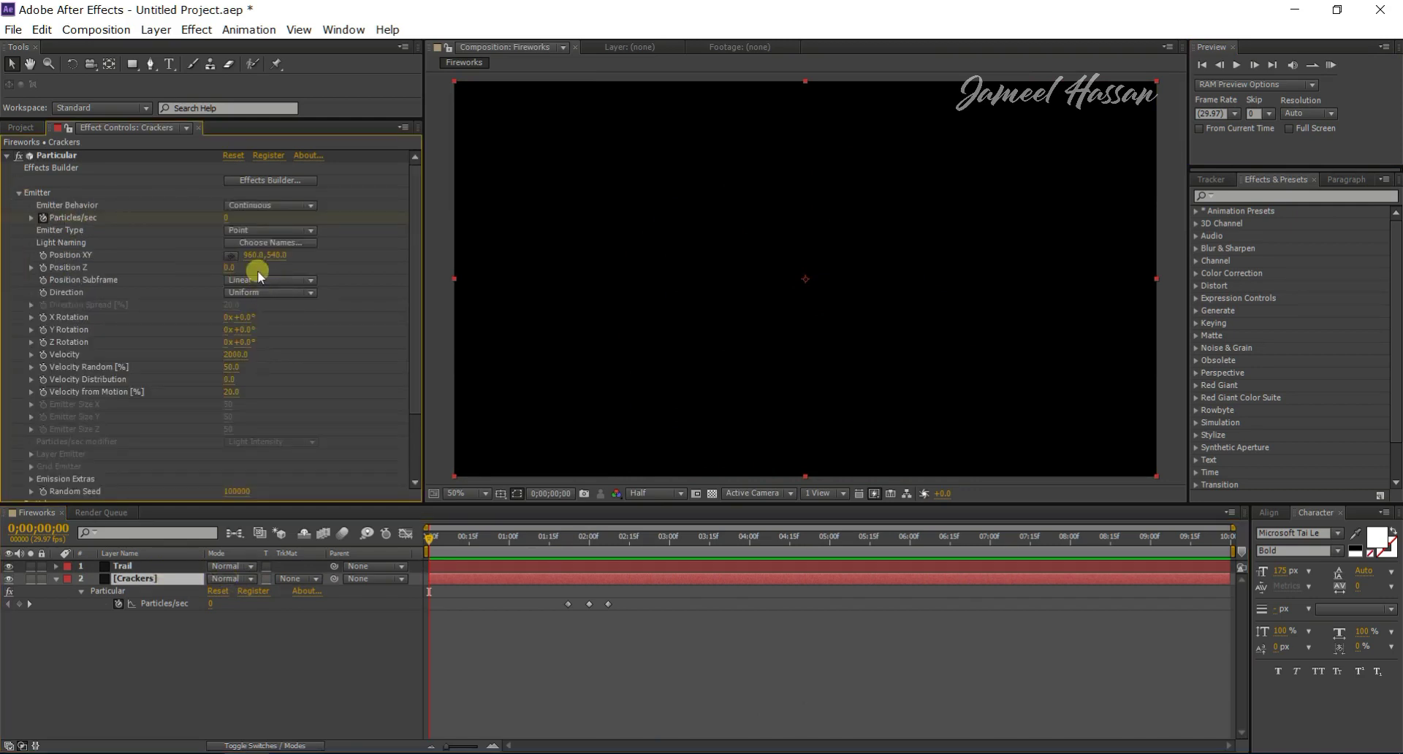
pyautogui.moveTo(607, 535); pyautogui.dragTo(703, 538)
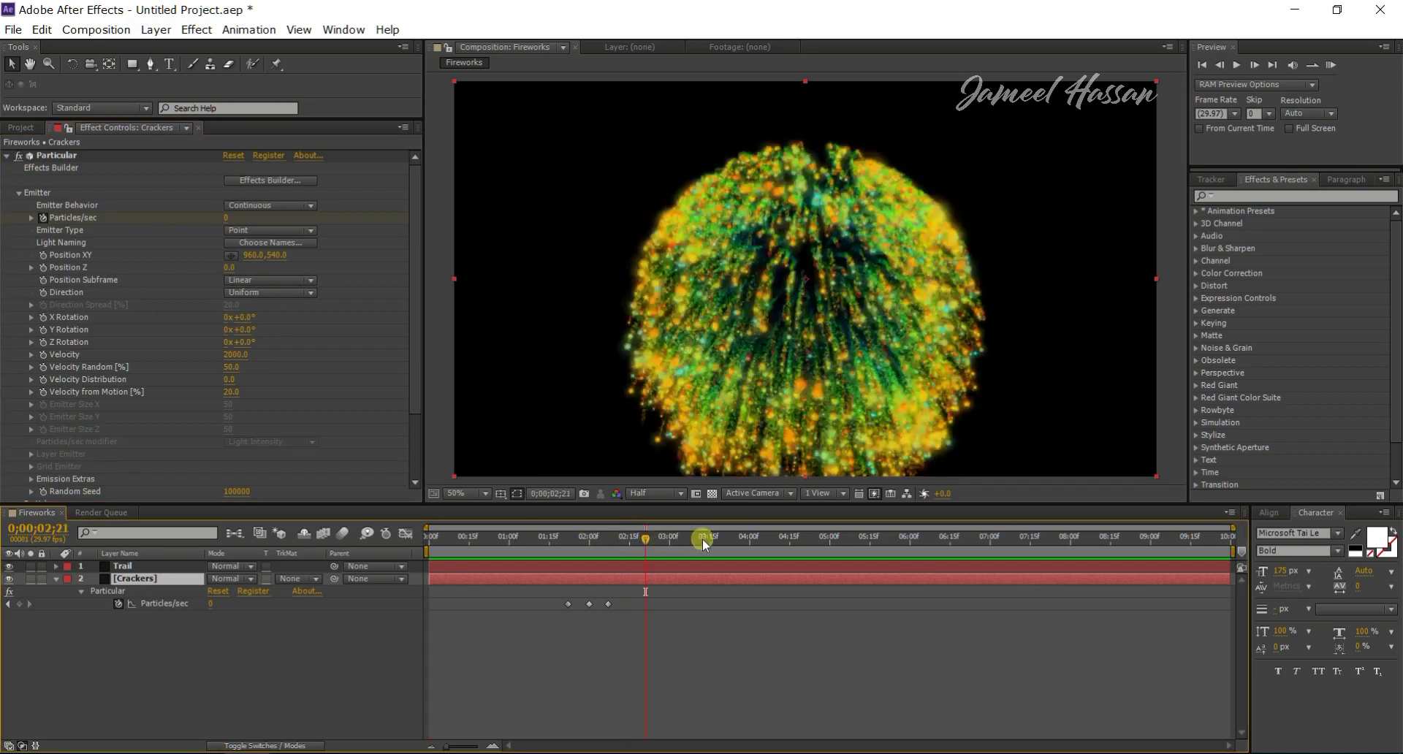
pyautogui.moveTo(227, 268); pyautogui.dragTo(265, 269)
pyautogui.moveTo(820, 537)
pyautogui.mouseDown()
pyautogui.moveTo(872, 539)
pyautogui.moveTo(648, 539)
pyautogui.mouseUp()
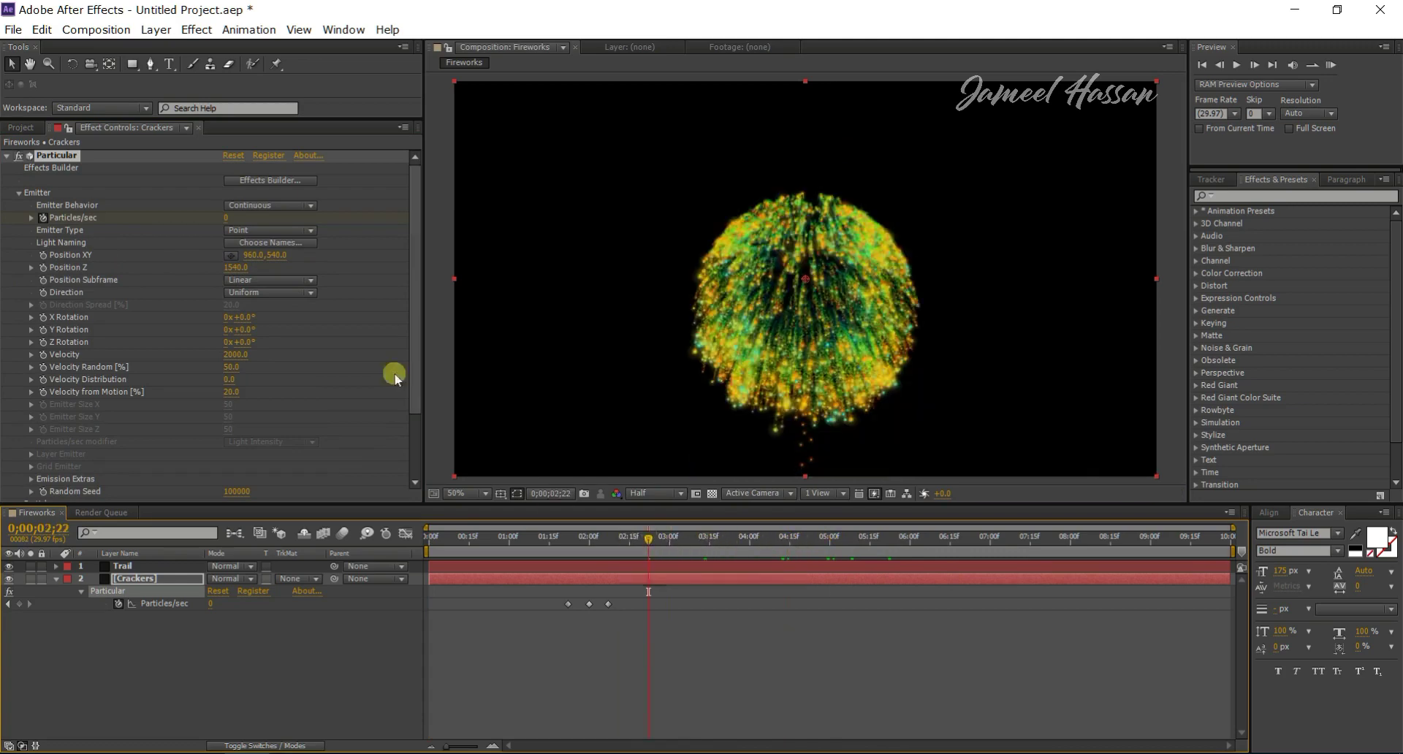
pyautogui.moveTo(236, 267)
pyautogui.mouseDown()
pyautogui.moveTo(267, 285)
pyautogui.moveTo(271, 272)
pyautogui.mouseUp()
pyautogui.moveTo(648, 539); pyautogui.dragTo(823, 542)
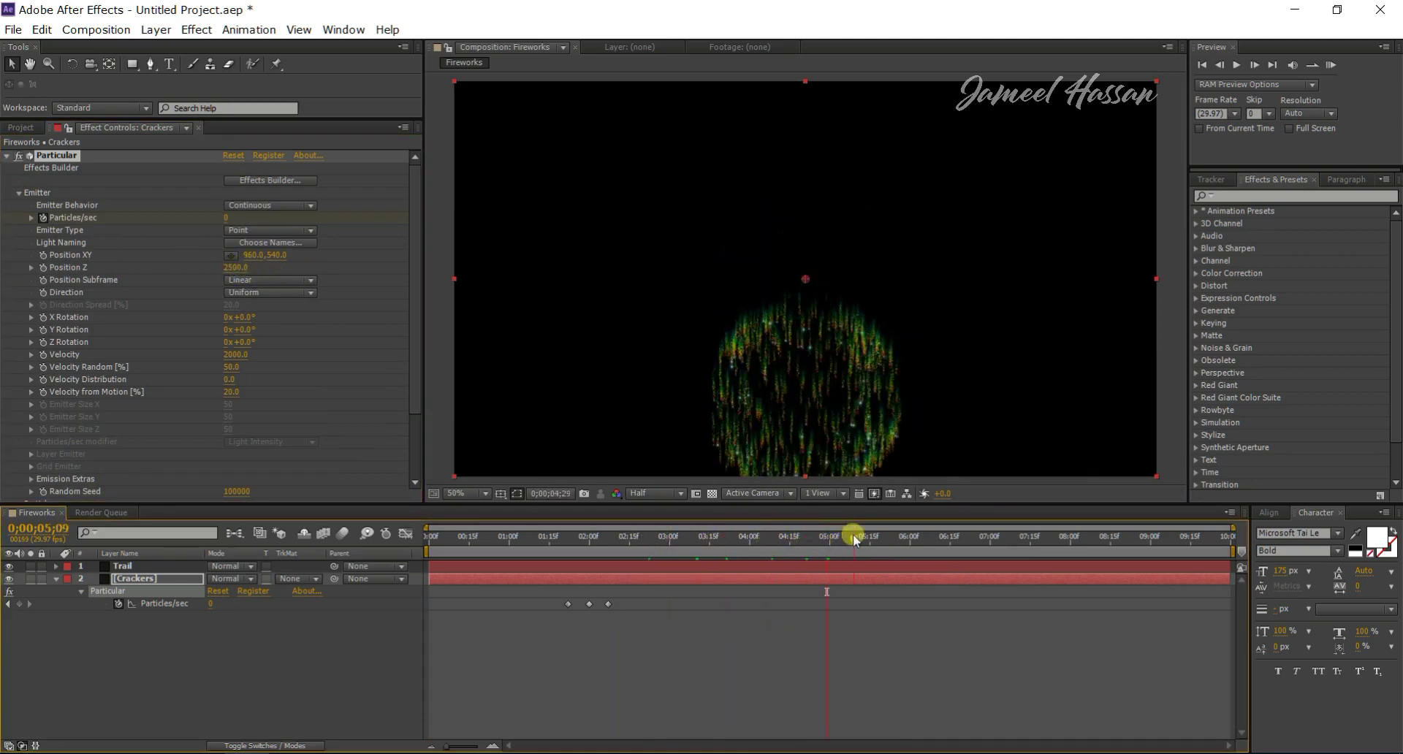
pyautogui.click(1331, 64)
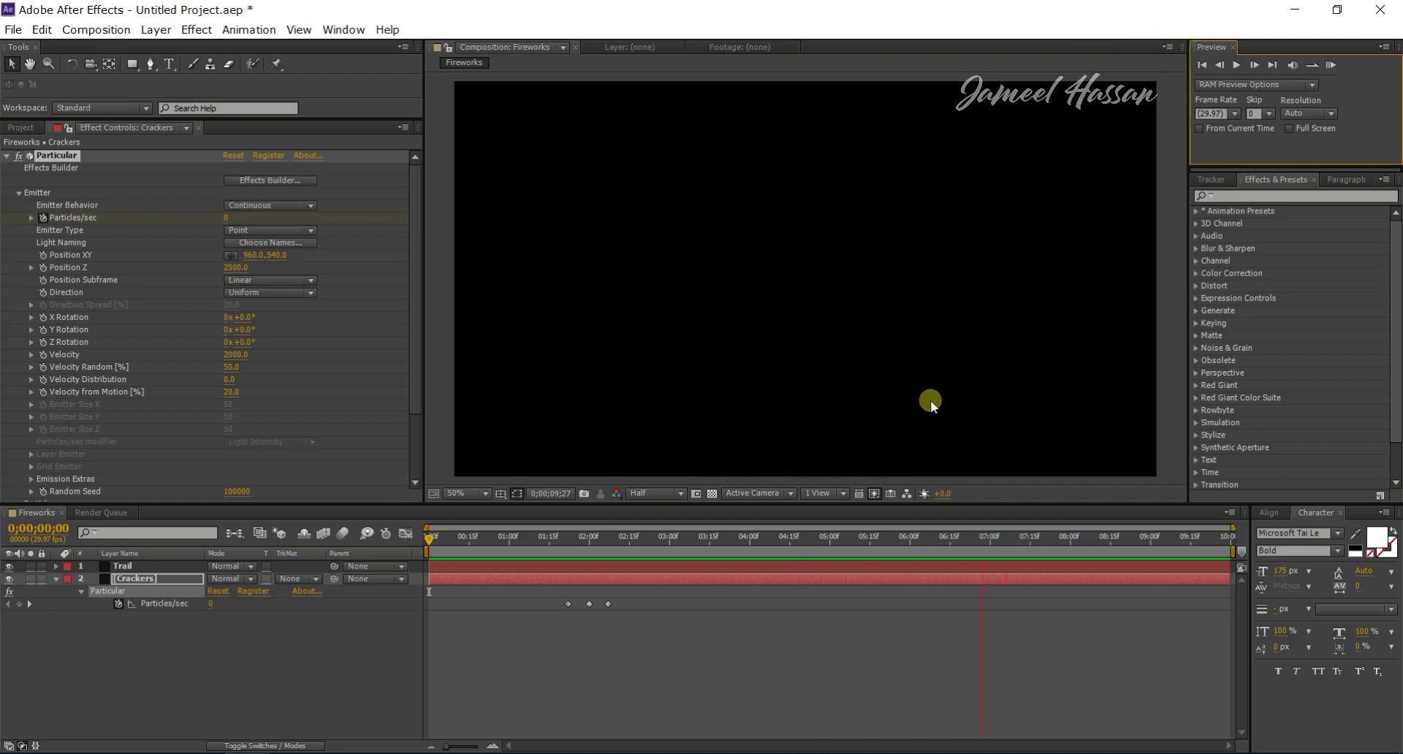
# - Stop playback and pre-compose the selected layers into a precomp named 'Fireworks'
pyautogui.click(587, 544)
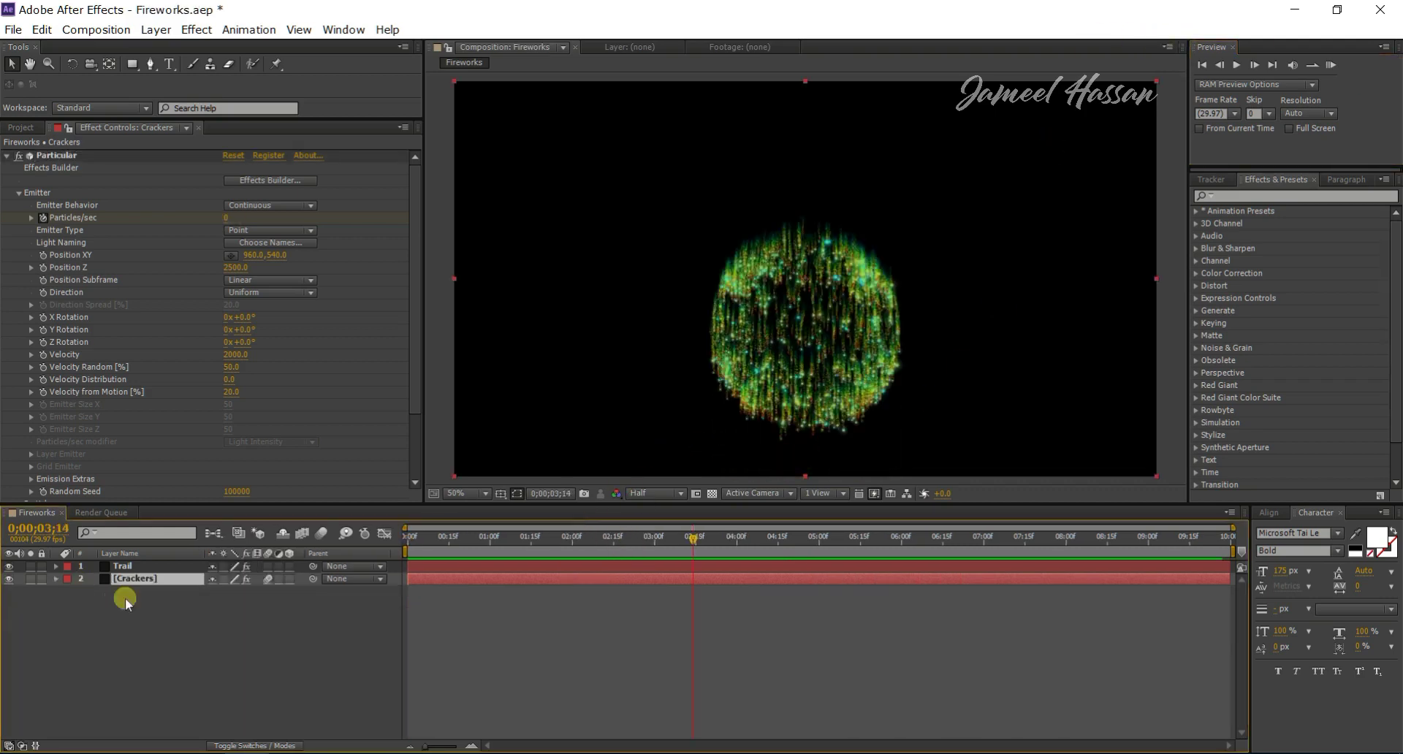
pyautogui.rightClick(125, 578)
pyautogui.click(190, 625)
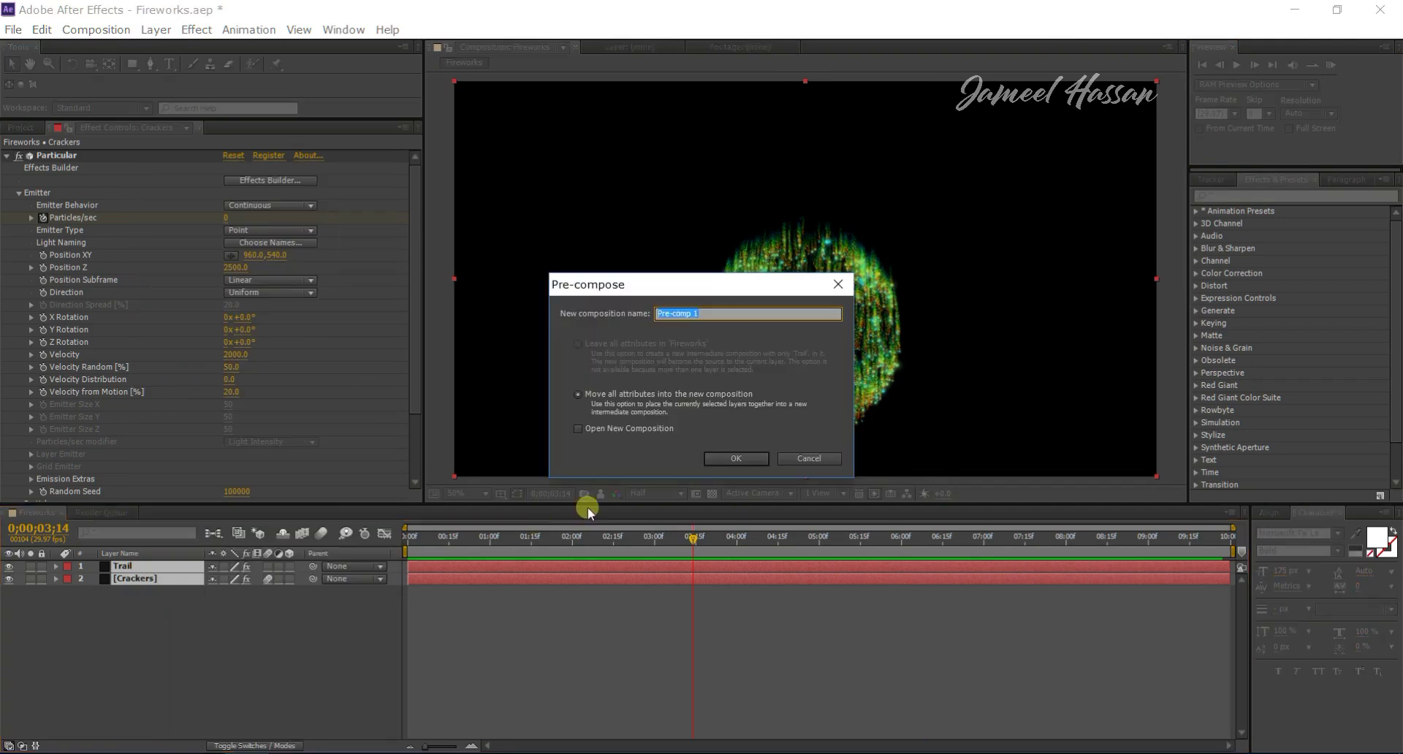
pyautogui.write('reworks')
pyautogui.click(736, 458)
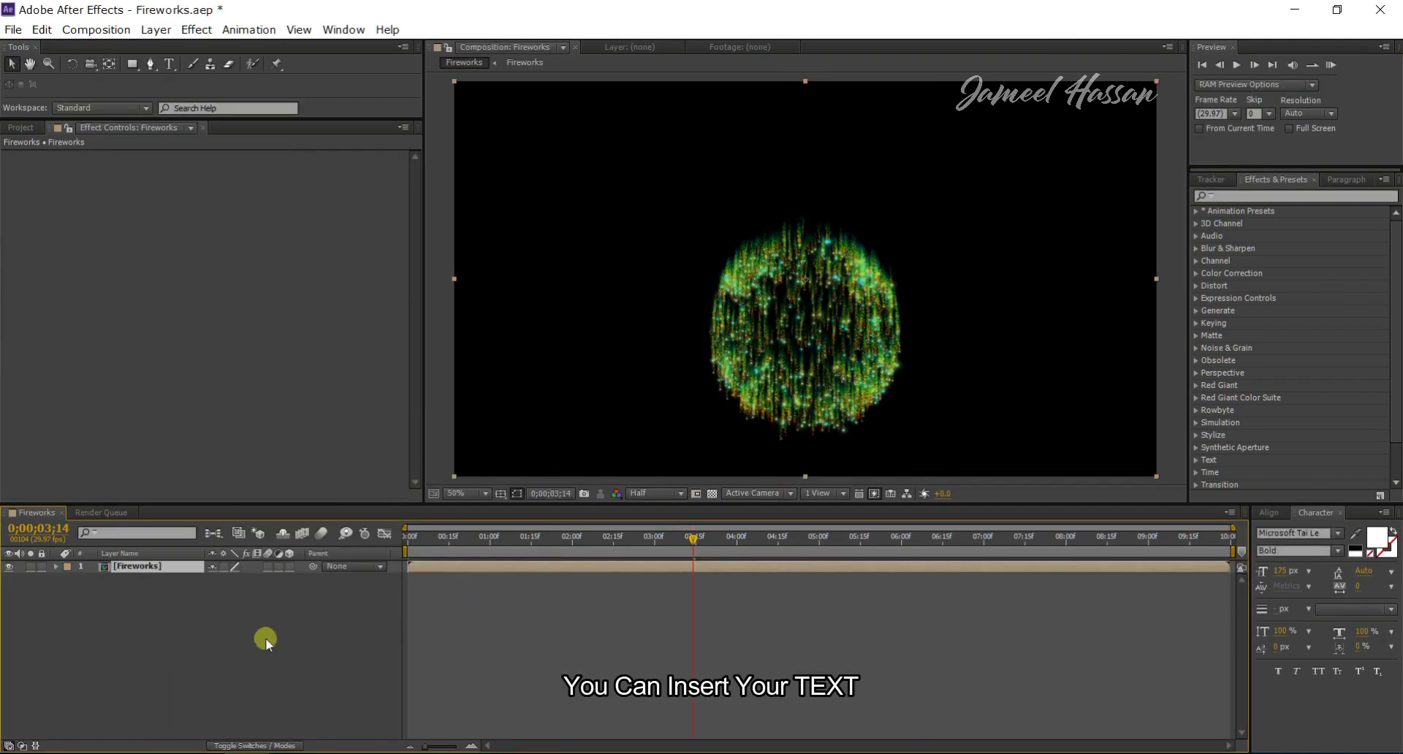
# - Add a new text layer reading 'Merry Christmas'
pyautogui.rightClick(265, 634)
pyautogui.moveTo(439, 466)
pyautogui.click(587, 489)
pyautogui.write('Merry C')
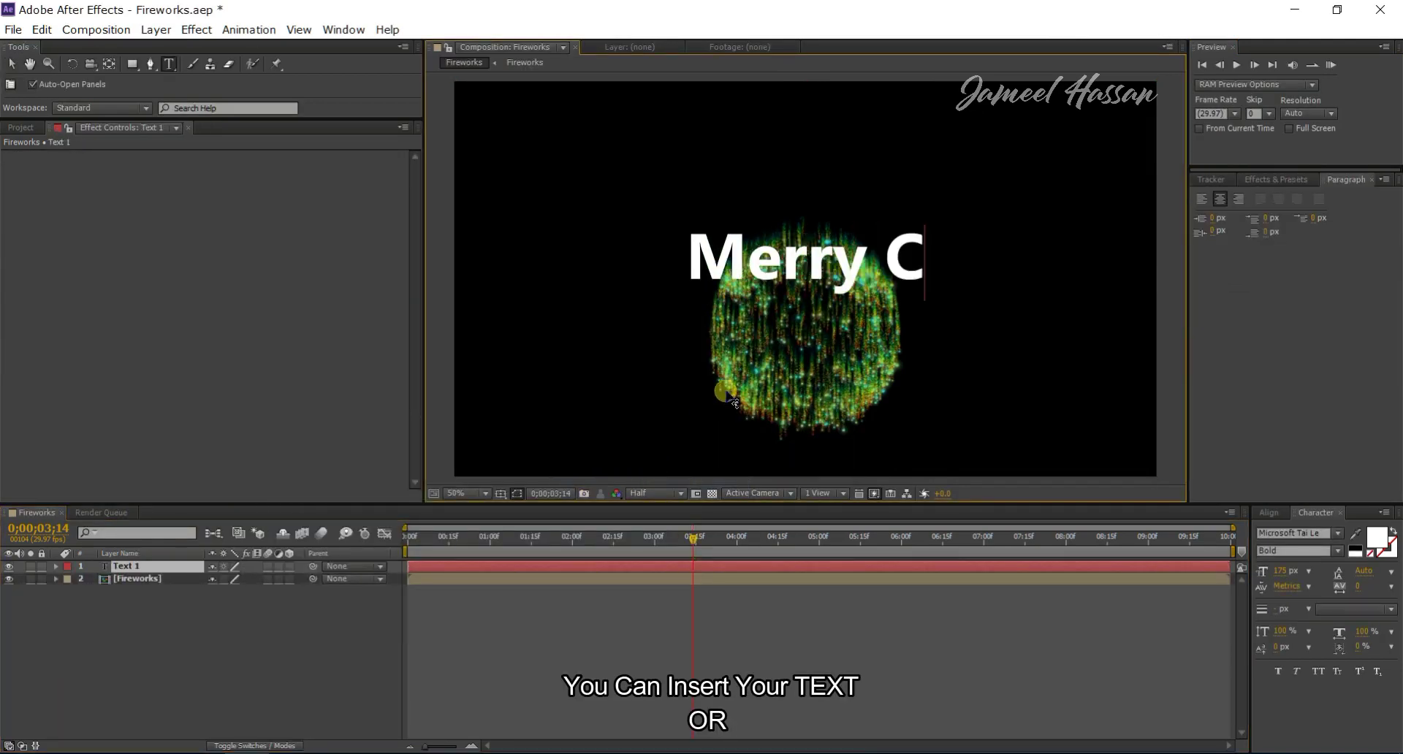
pyautogui.write('hristmas')
pyautogui.click(57, 134)
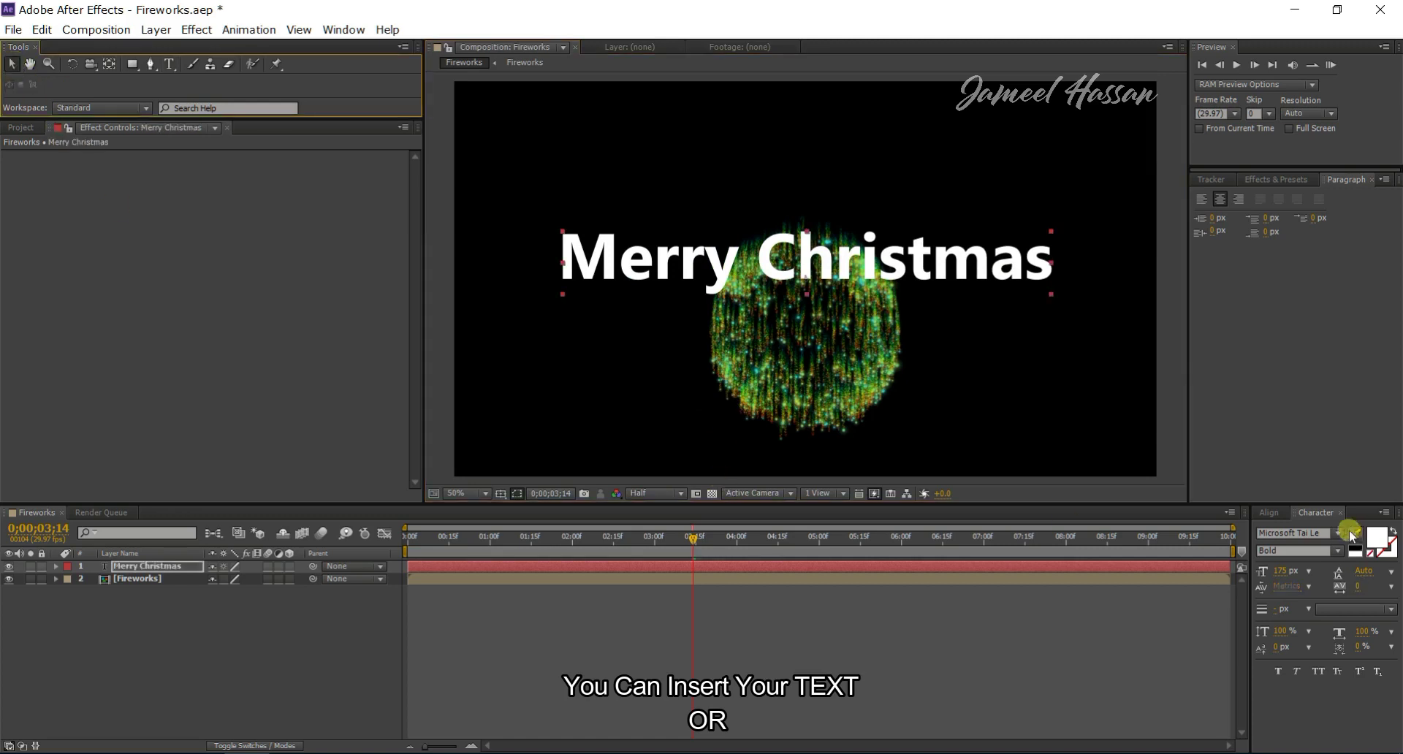
# - Set the title font to Anisha Free and shrink its size to 95 px
pyautogui.click(1337, 533)
pyautogui.scroll(-5, 1369, 424)
pyautogui.scroll(-5, 1385, 388)
pyautogui.scroll(10, 1384, 376)
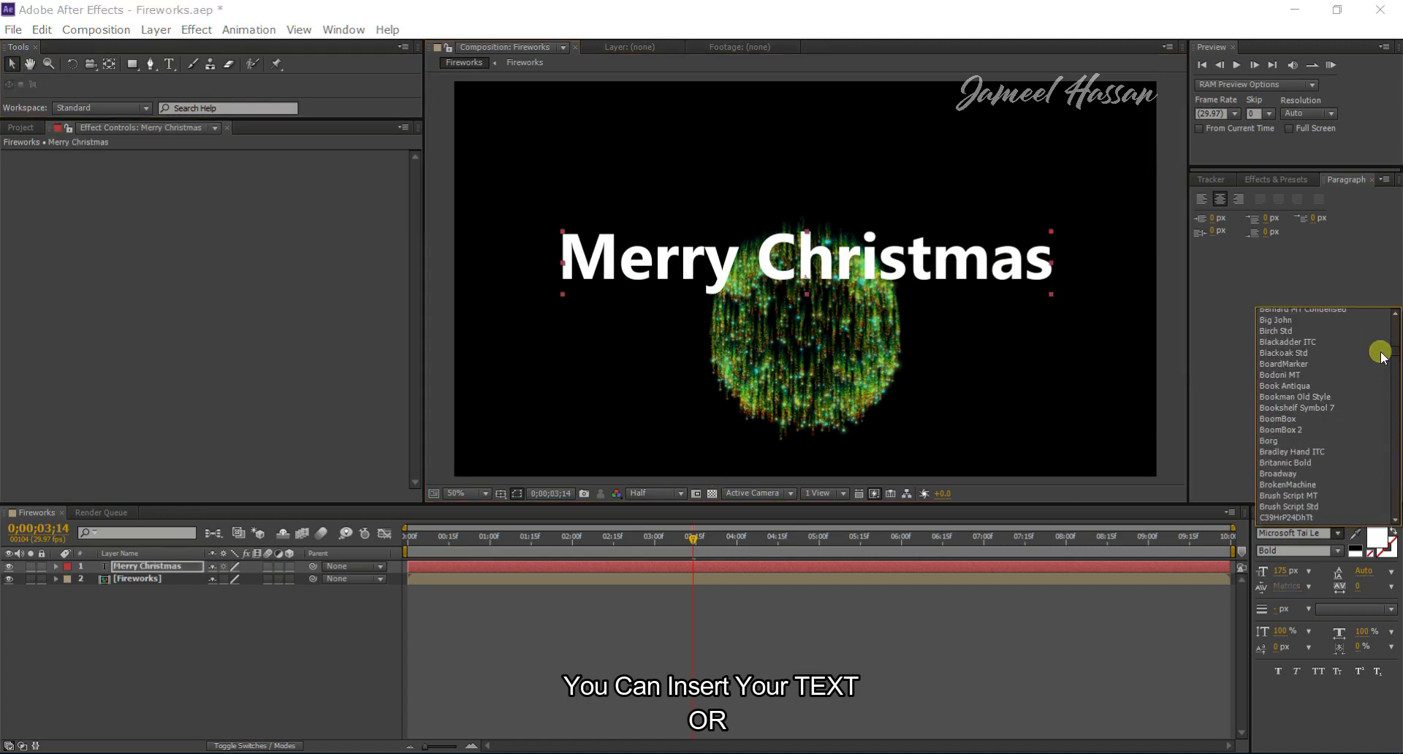
pyautogui.scroll(5, 1334, 403)
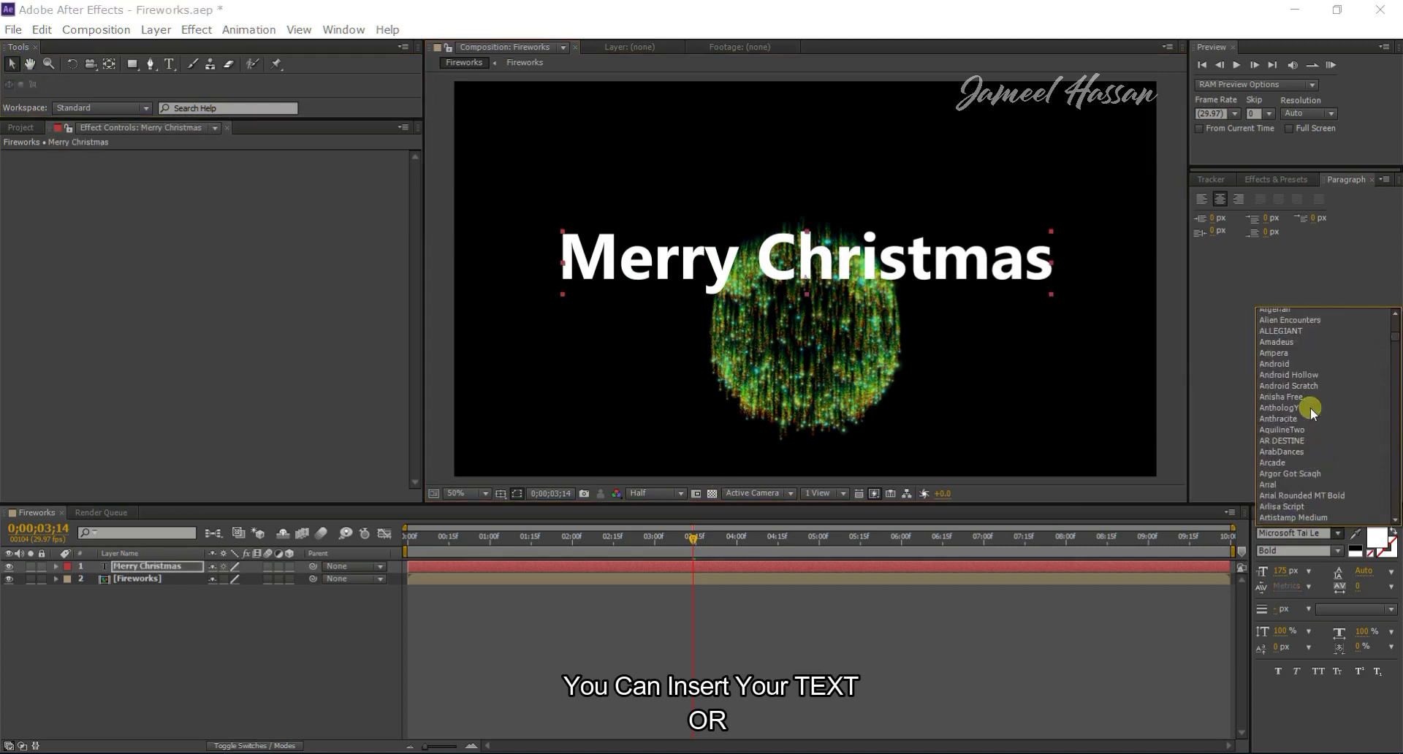
pyautogui.scroll(5, 1300, 339)
pyautogui.click(1286, 418)
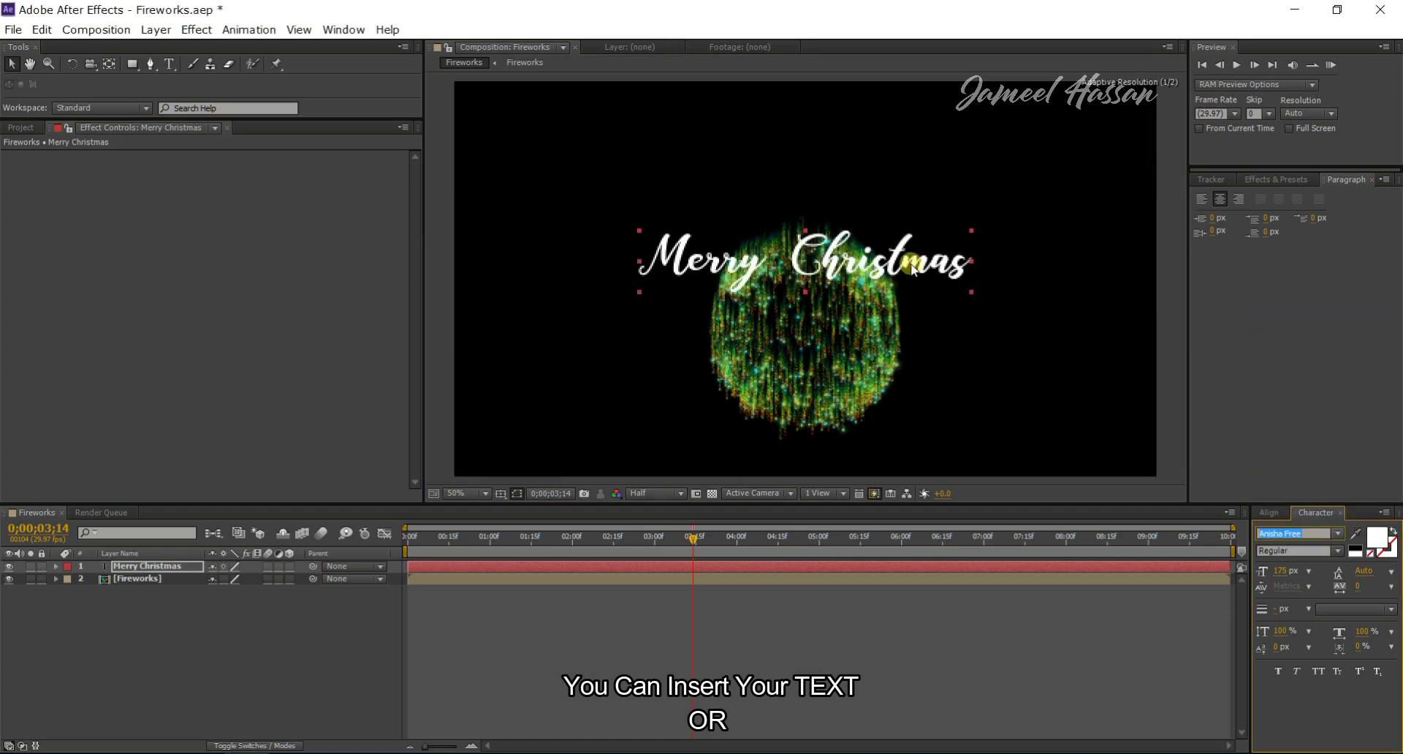
pyautogui.moveTo(1279, 570); pyautogui.dragTo(1277, 577)
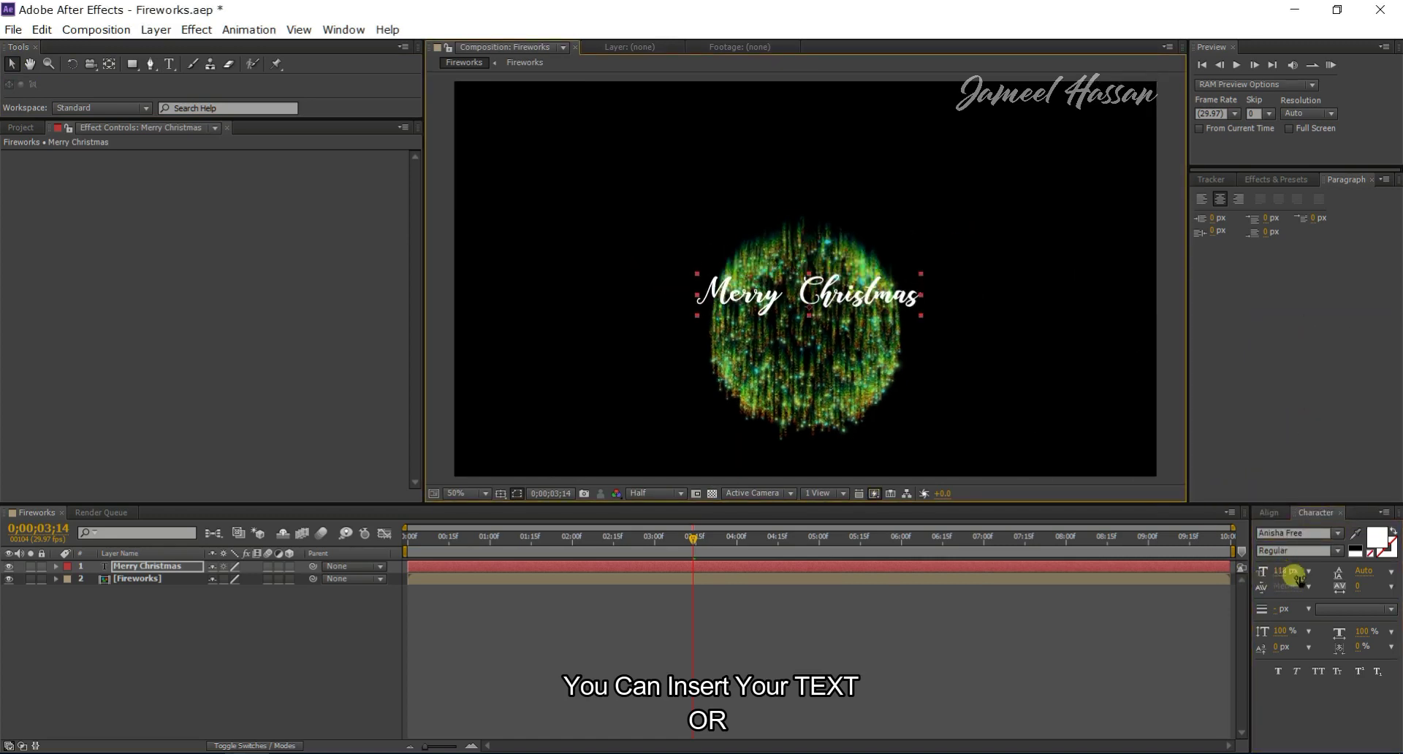
# - Move the Merry Christmas layer below Fireworks and check it around 3 seconds
pyautogui.click(675, 536)
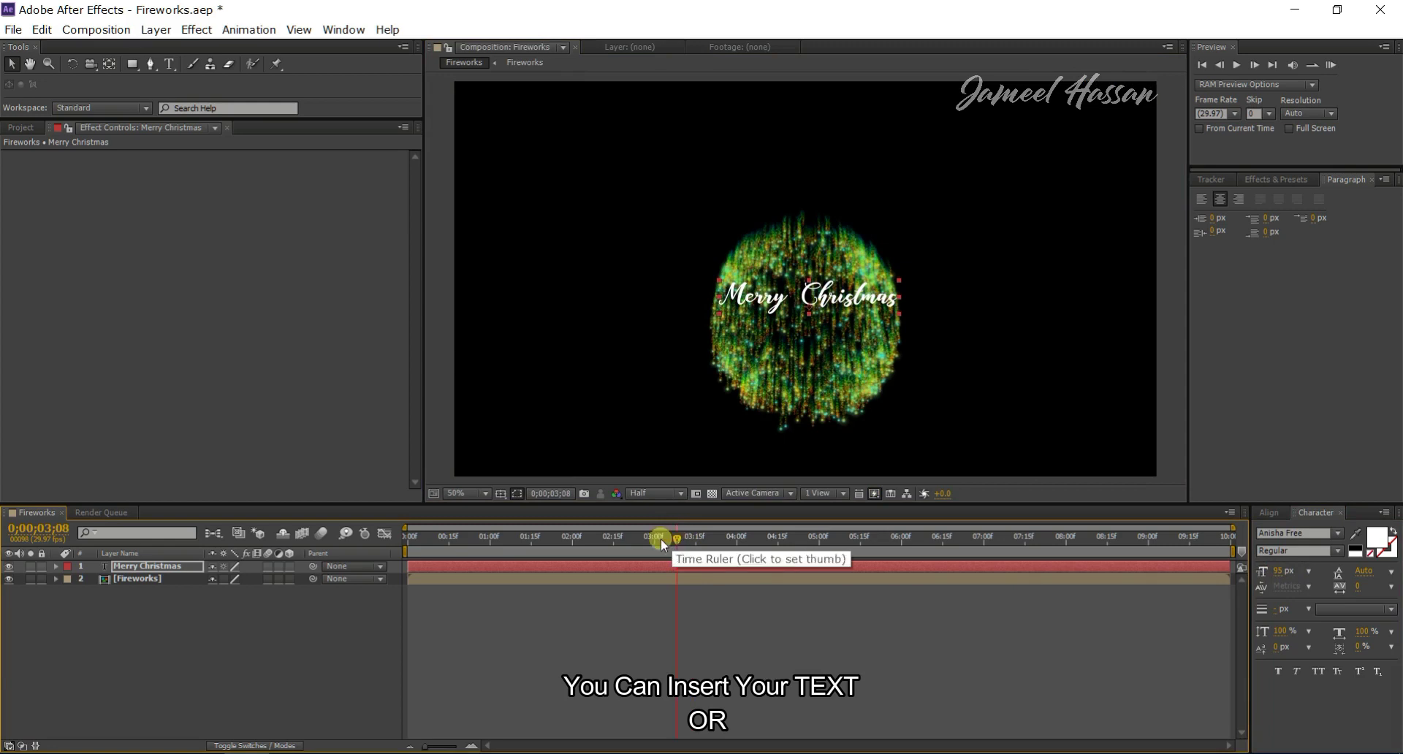
pyautogui.click(655, 537)
pyautogui.moveTo(155, 599); pyautogui.dragTo(156, 598)
pyautogui.moveTo(689, 536); pyautogui.dragTo(776, 560)
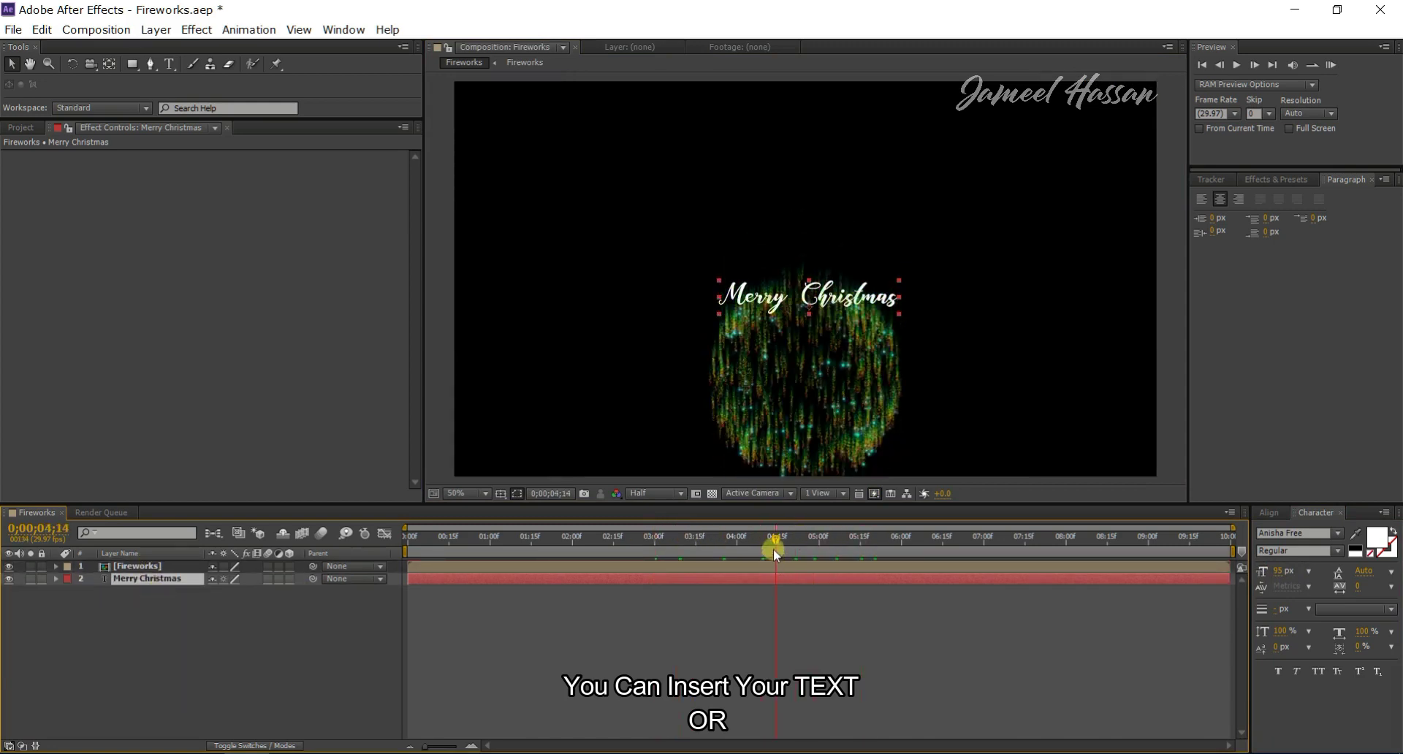
pyautogui.moveTo(773, 544); pyautogui.dragTo(716, 544)
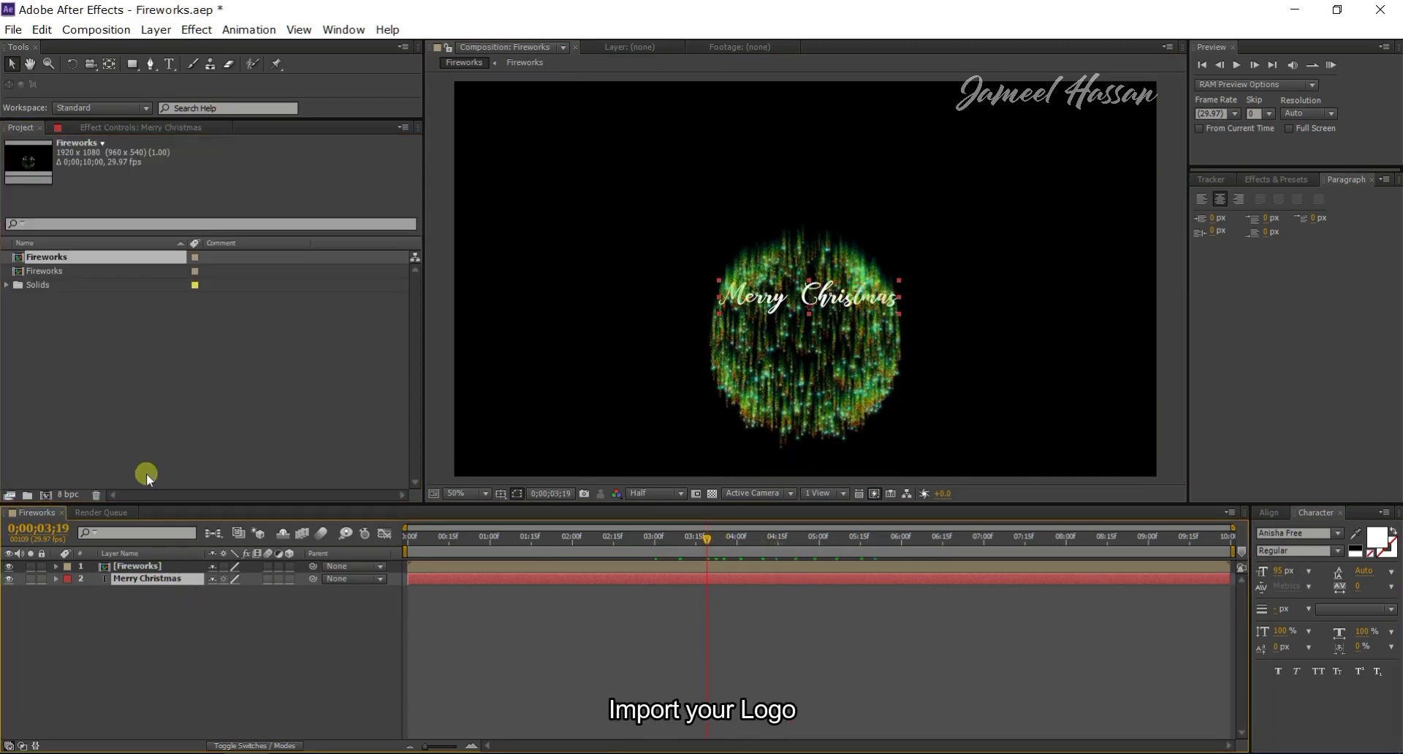
# - Import Merry.png from Downloads and drag it onto the timeline as the top layer
pyautogui.rightClick(106, 358)
pyautogui.moveTo(314, 420)
pyautogui.click(385, 421)
pyautogui.click(91, 278)
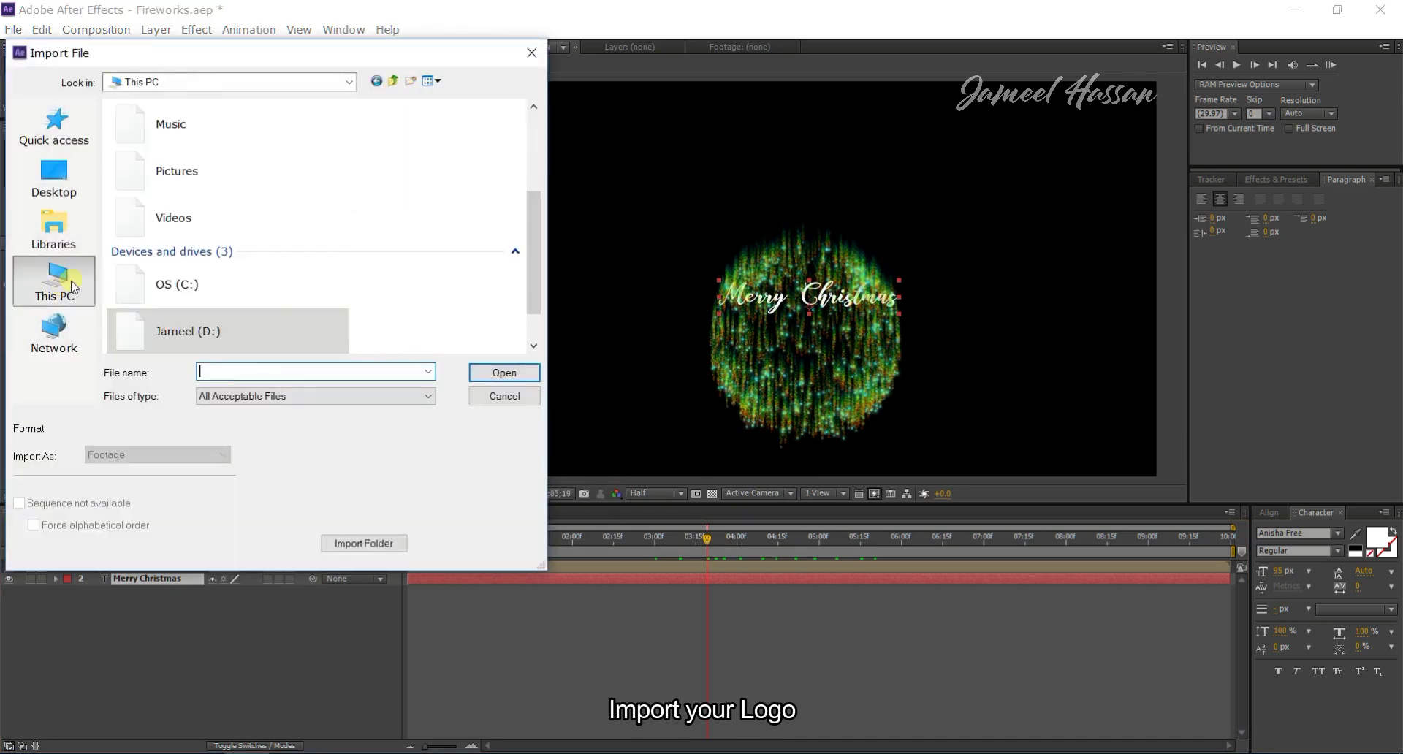
pyautogui.scroll(3, 227, 241)
pyautogui.doubleClick(226, 235)
pyautogui.click(283, 157)
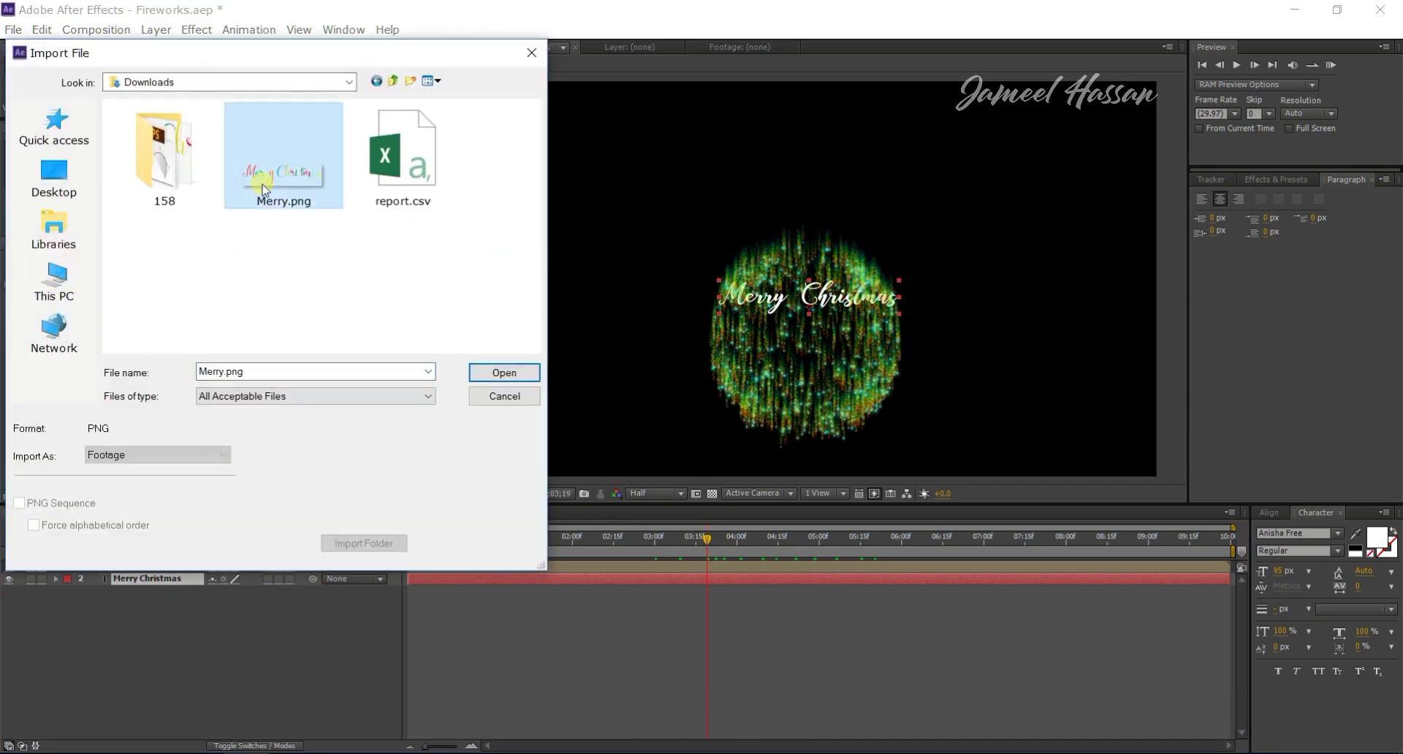
pyautogui.click(504, 373)
pyautogui.moveTo(110, 291); pyautogui.dragTo(180, 567)
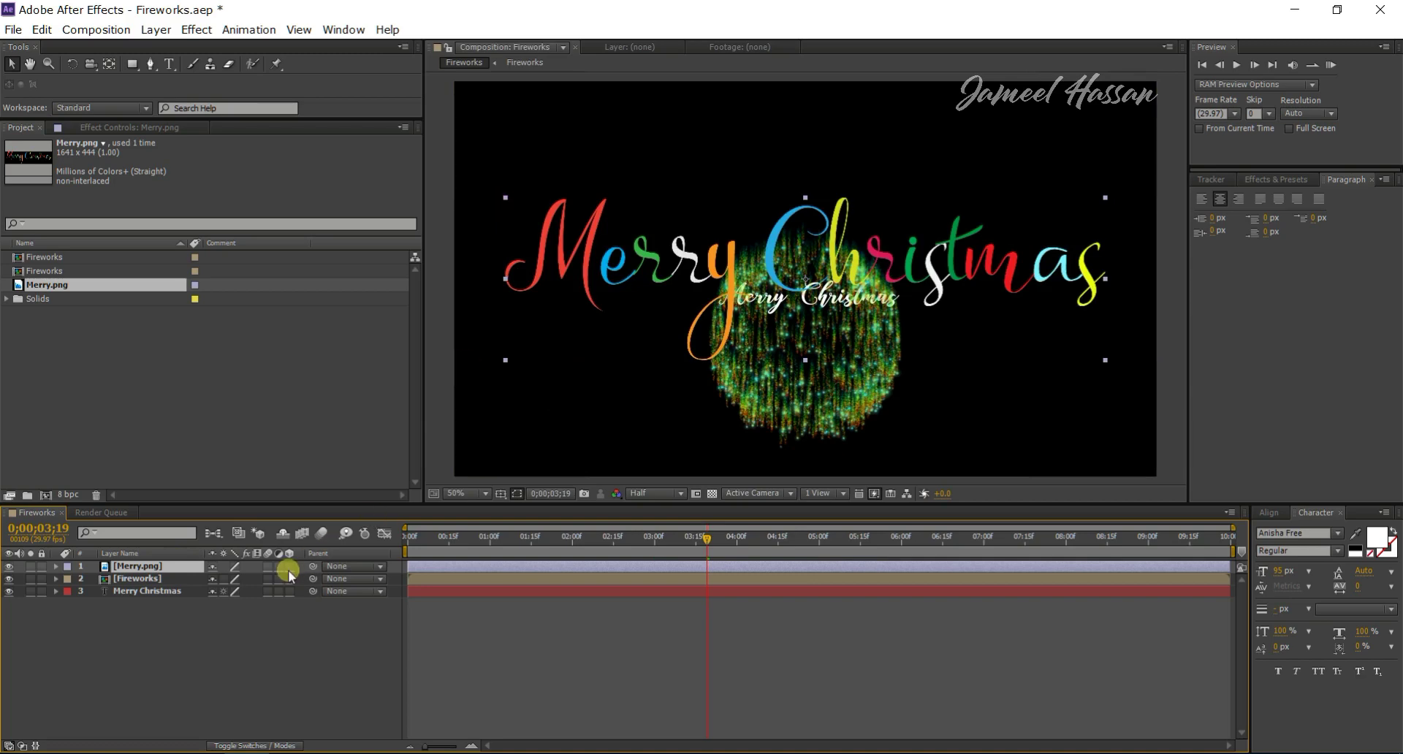
# - Scale the logo down and delete the white Merry Christmas text layer
pyautogui.press('s')
pyautogui.moveTo(232, 578); pyautogui.dragTo(171, 593)
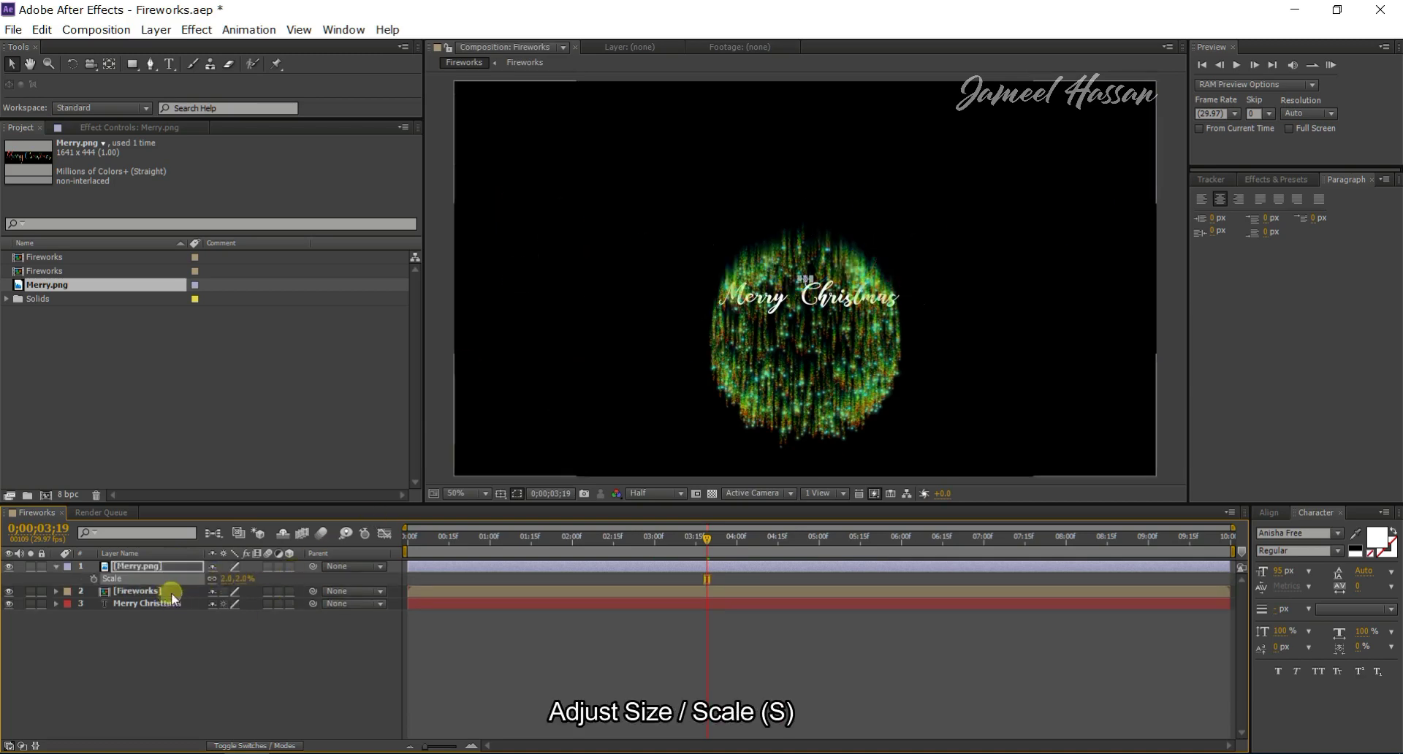
pyautogui.click(155, 603)
pyautogui.press('Delete')
# - Lower the logo slightly, set its scale to 33%, and show the Modes columns
pyautogui.click(156, 564)
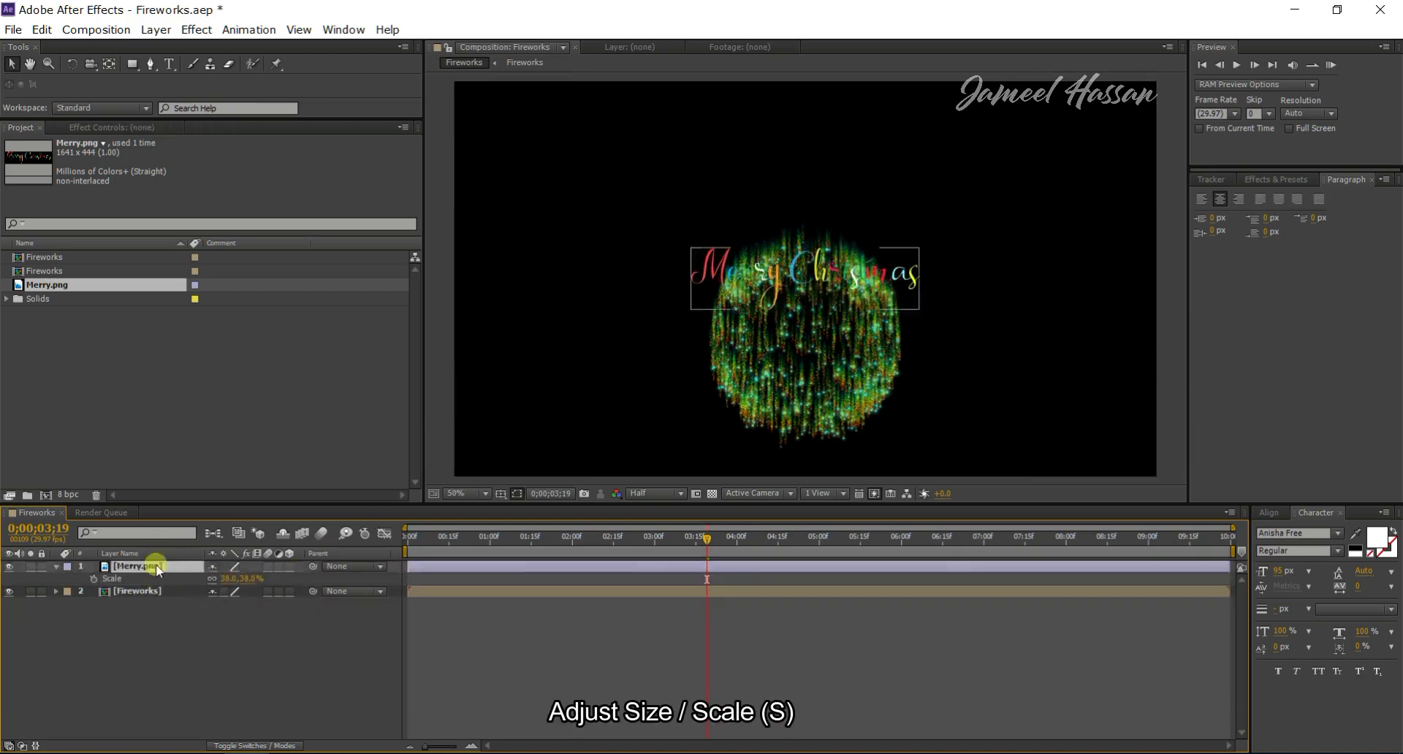
pyautogui.moveTo(751, 277); pyautogui.dragTo(750, 301)
pyautogui.moveTo(224, 578); pyautogui.dragTo(235, 578)
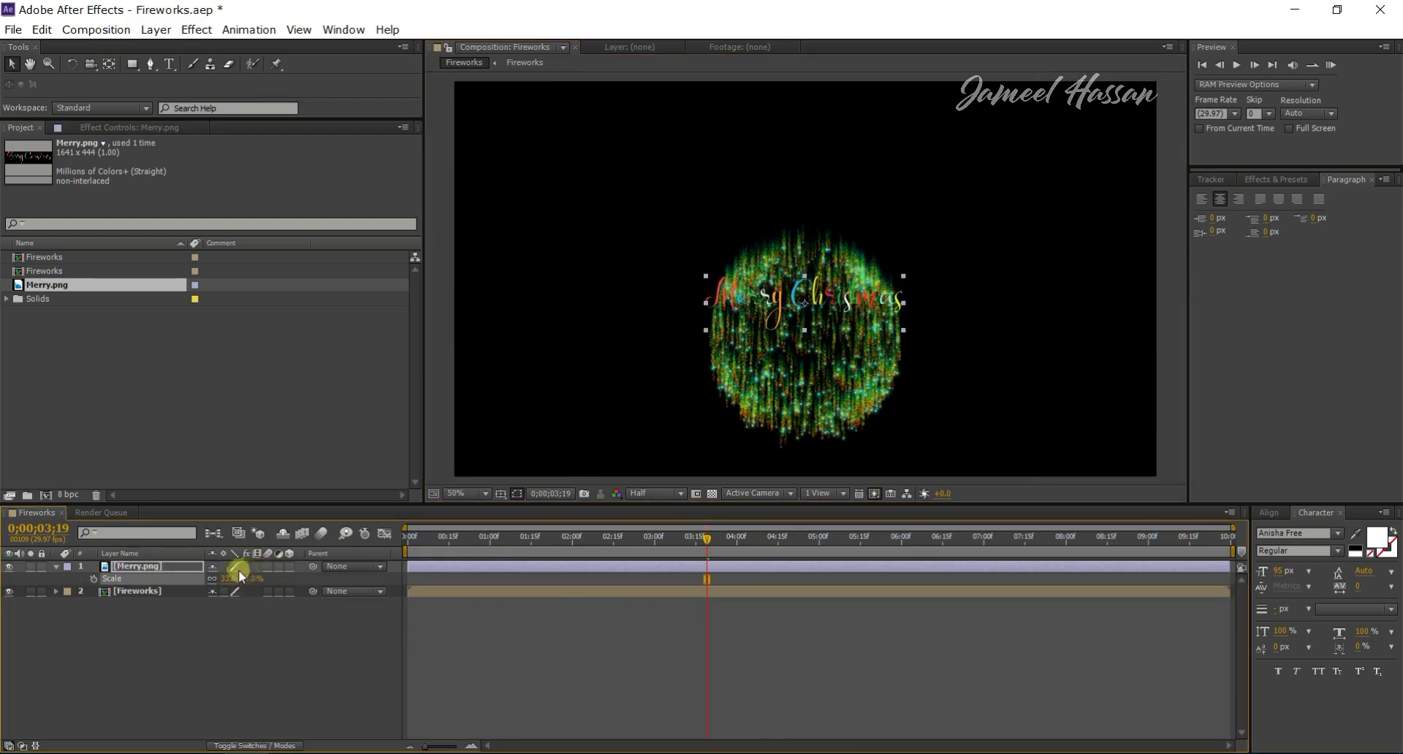
pyautogui.moveTo(660, 536)
pyautogui.mouseDown()
pyautogui.moveTo(744, 557)
pyautogui.moveTo(690, 545)
pyautogui.mouseUp()
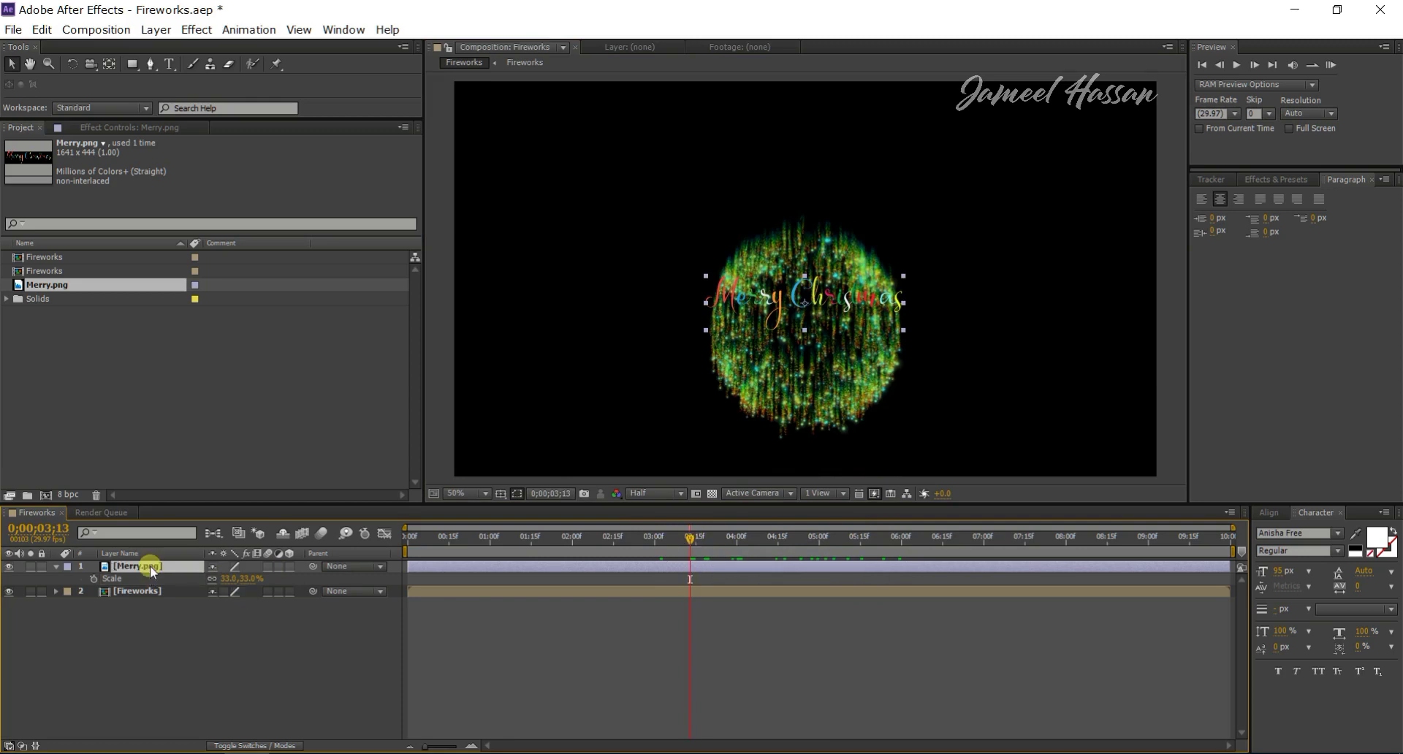
pyautogui.click(56, 567)
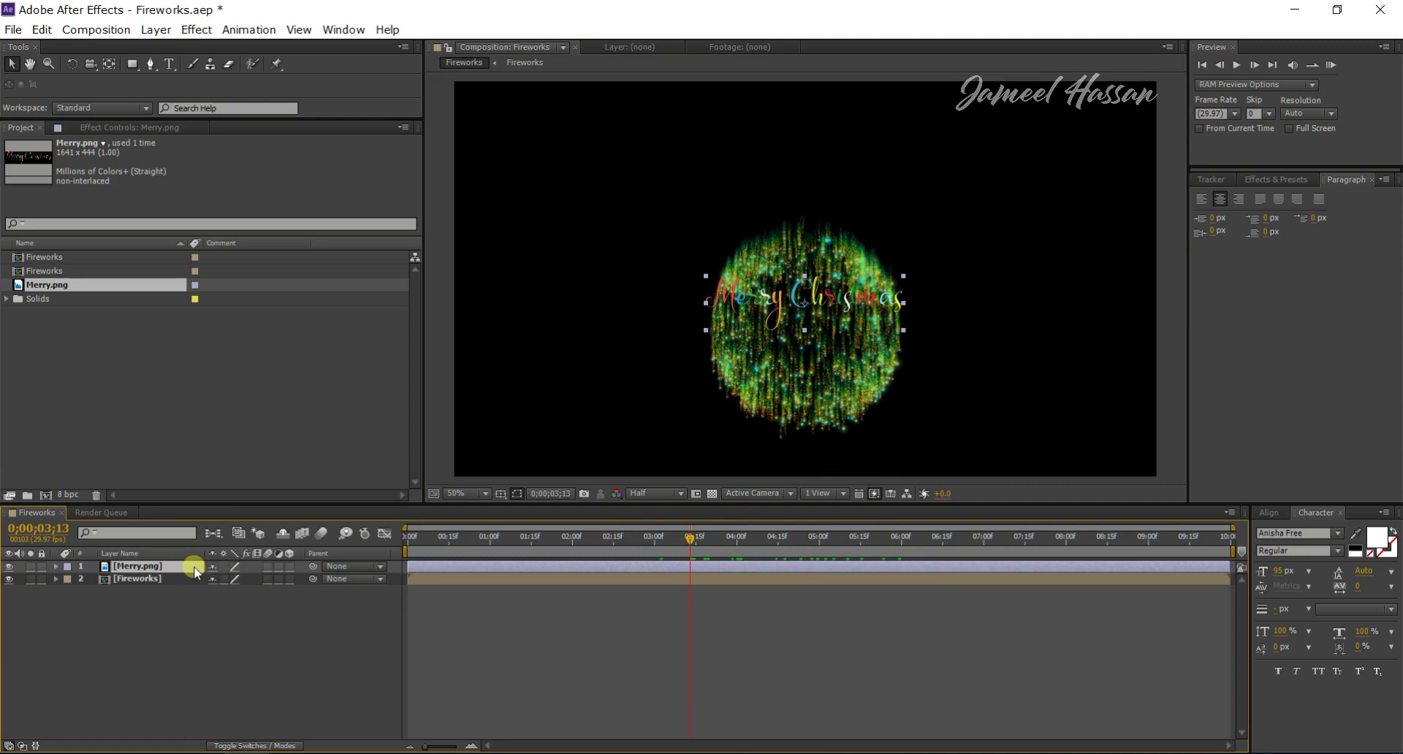
pyautogui.press('F4')
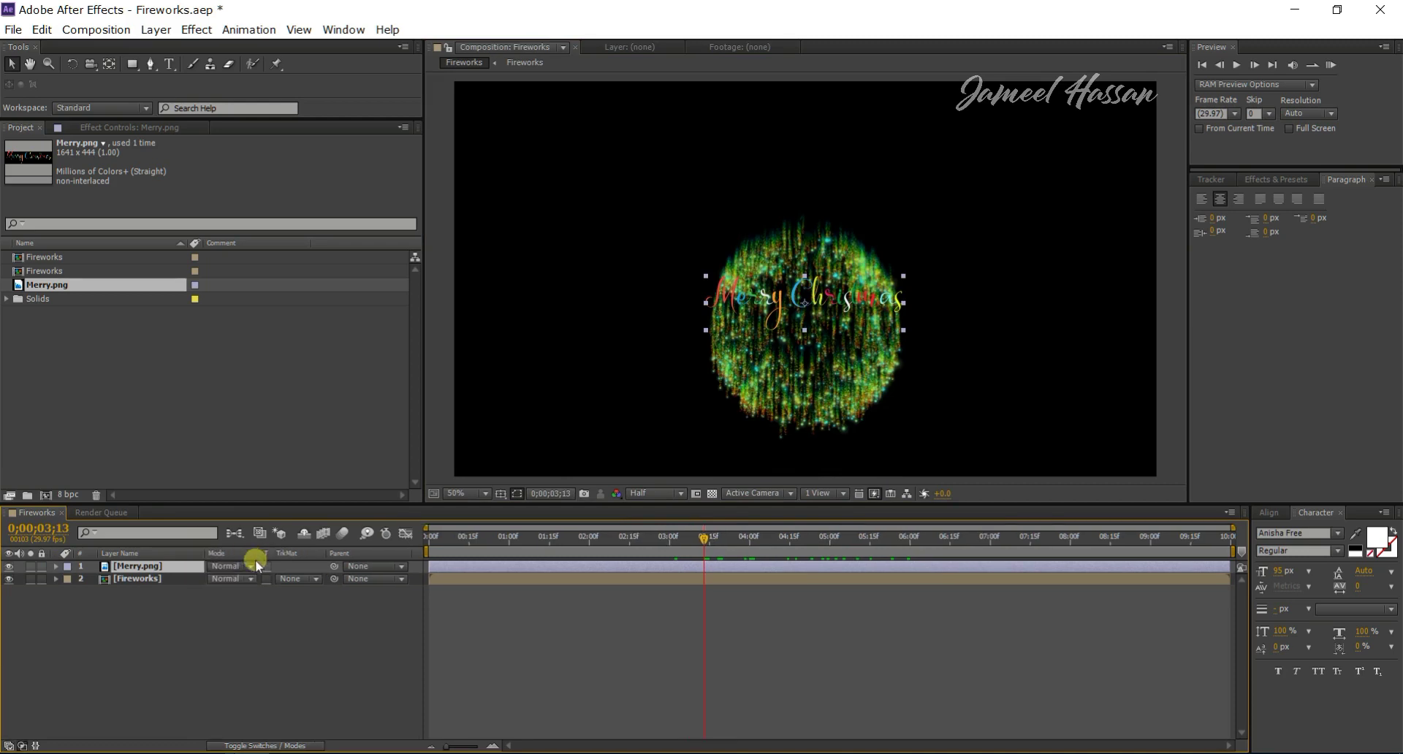
# - Set the Merry.png logo's blending mode to Add and check it over the burst
pyautogui.click(253, 565)
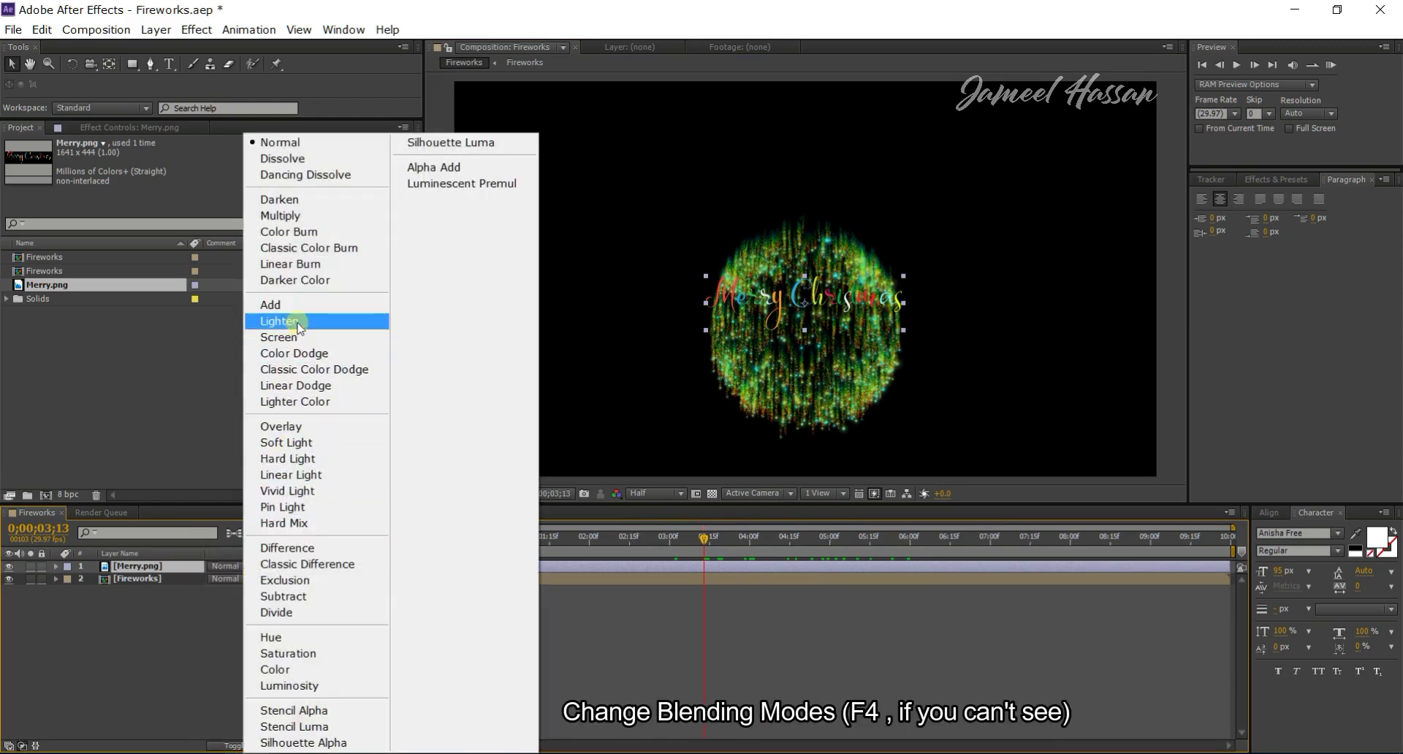
pyautogui.click(294, 307)
pyautogui.click(828, 541)
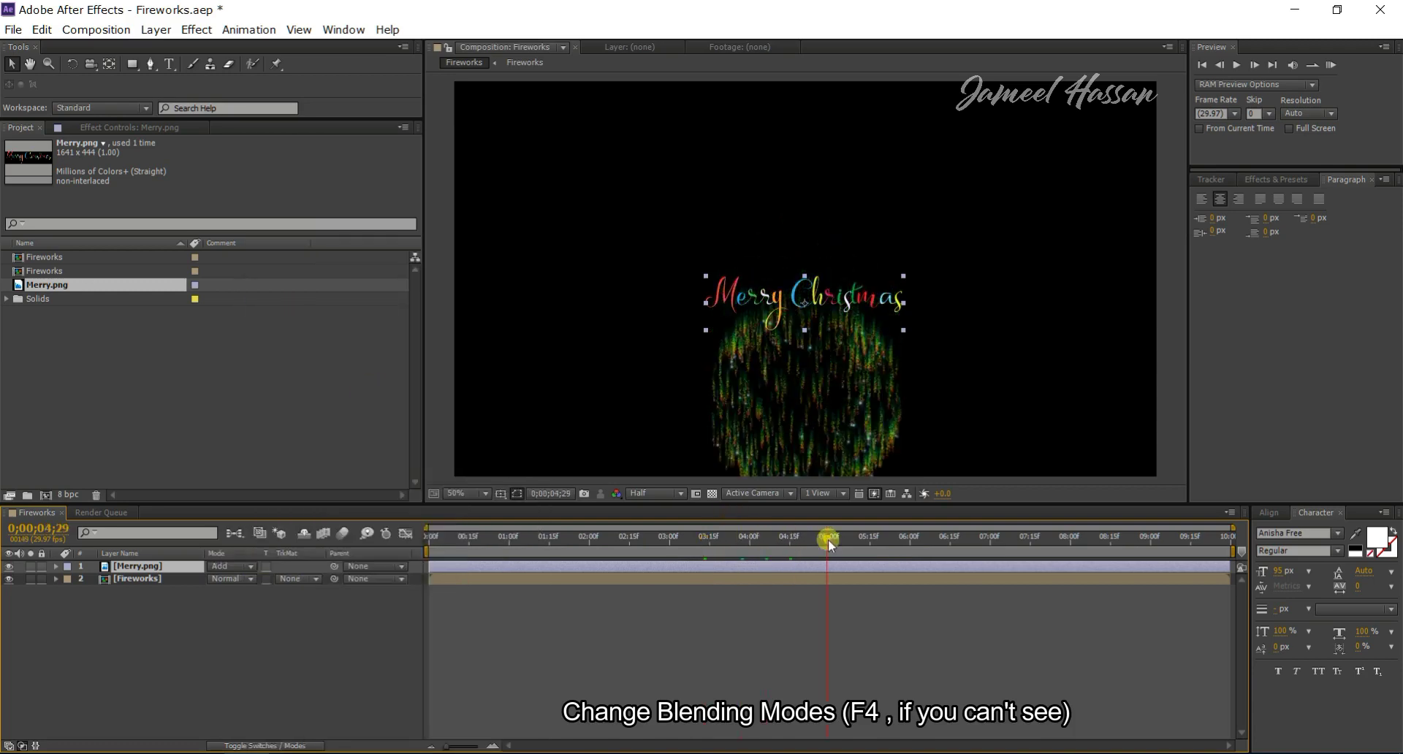
pyautogui.click(680, 542)
pyautogui.moveTo(668, 542); pyautogui.dragTo(662, 539)
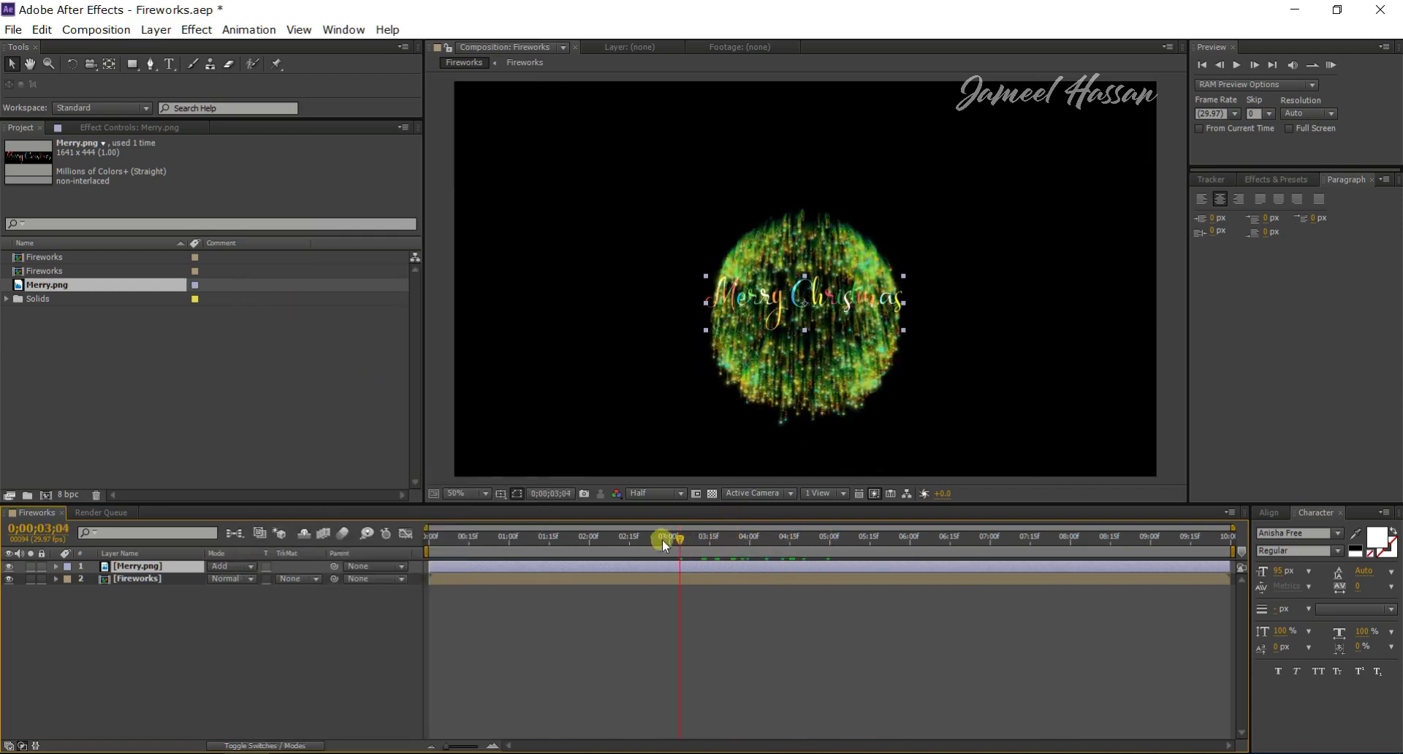
# - Keyframe the logo's Opacity from 0% up to full at 03;04 so it fades in
pyautogui.press('t')
pyautogui.click(93, 579)
pyautogui.press('pageup')
pyautogui.press('pageup')
pyautogui.click(222, 579)
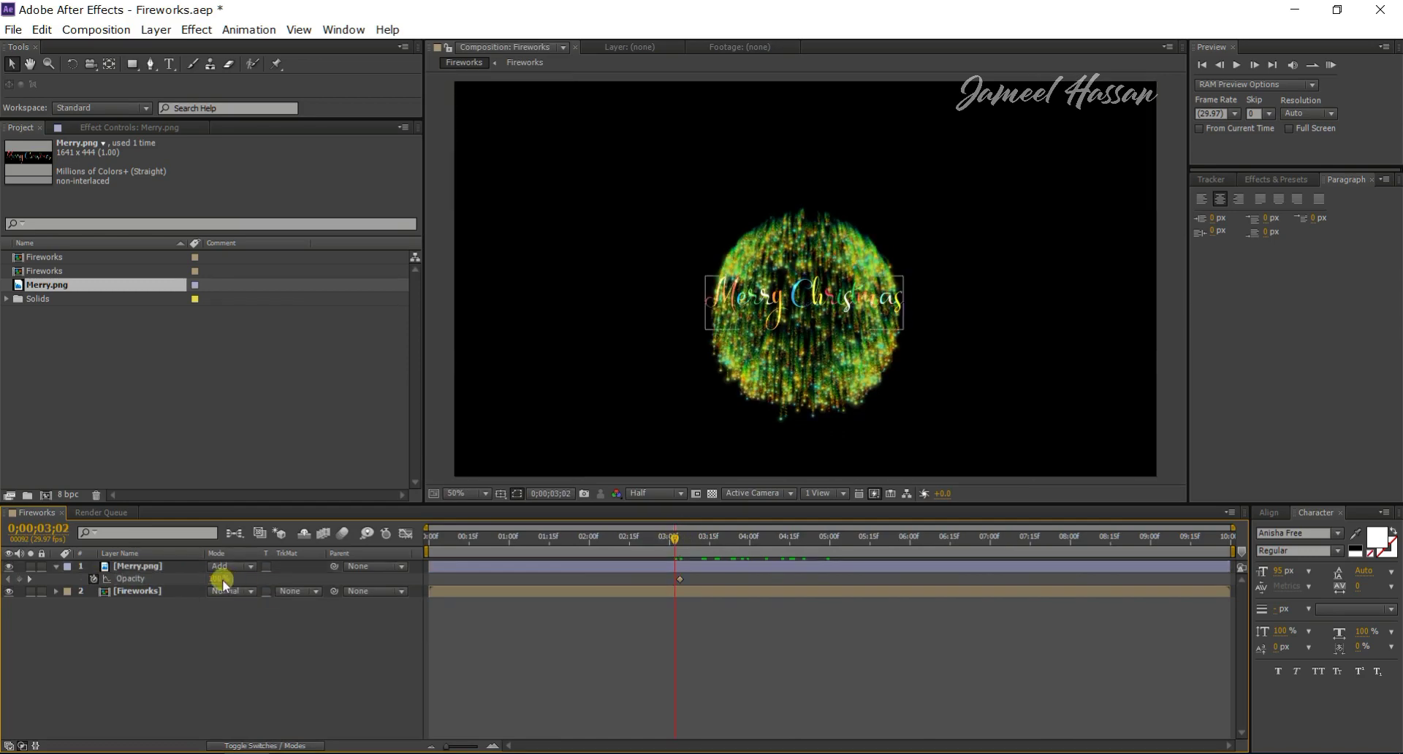
pyautogui.write('0')
pyautogui.press('Return')
pyautogui.moveTo(673, 578); pyautogui.dragTo(663, 579)
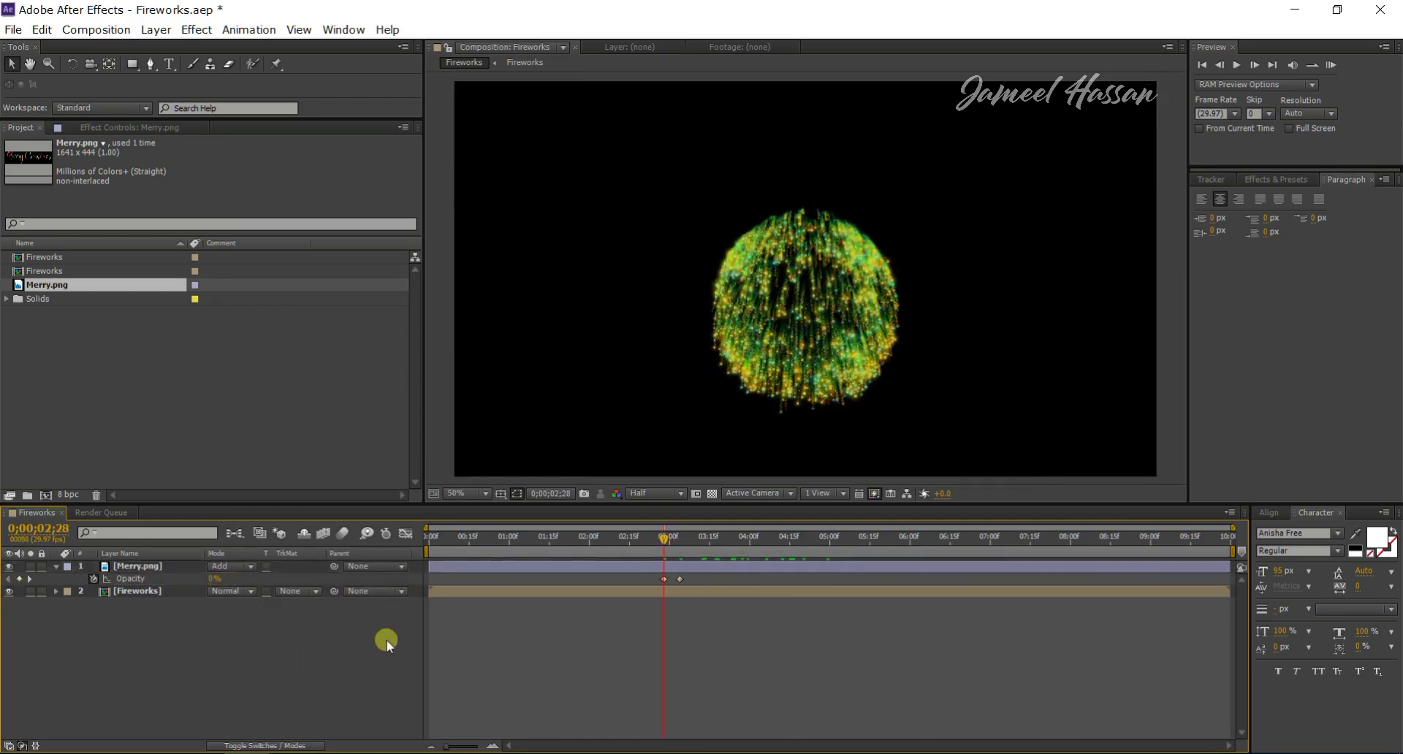
pyautogui.press('Home')
# - Preview the logo fade-in near 02;29, show its Scale, and check it at 05;14
pyautogui.click(1259, 86)
pyautogui.press('space')
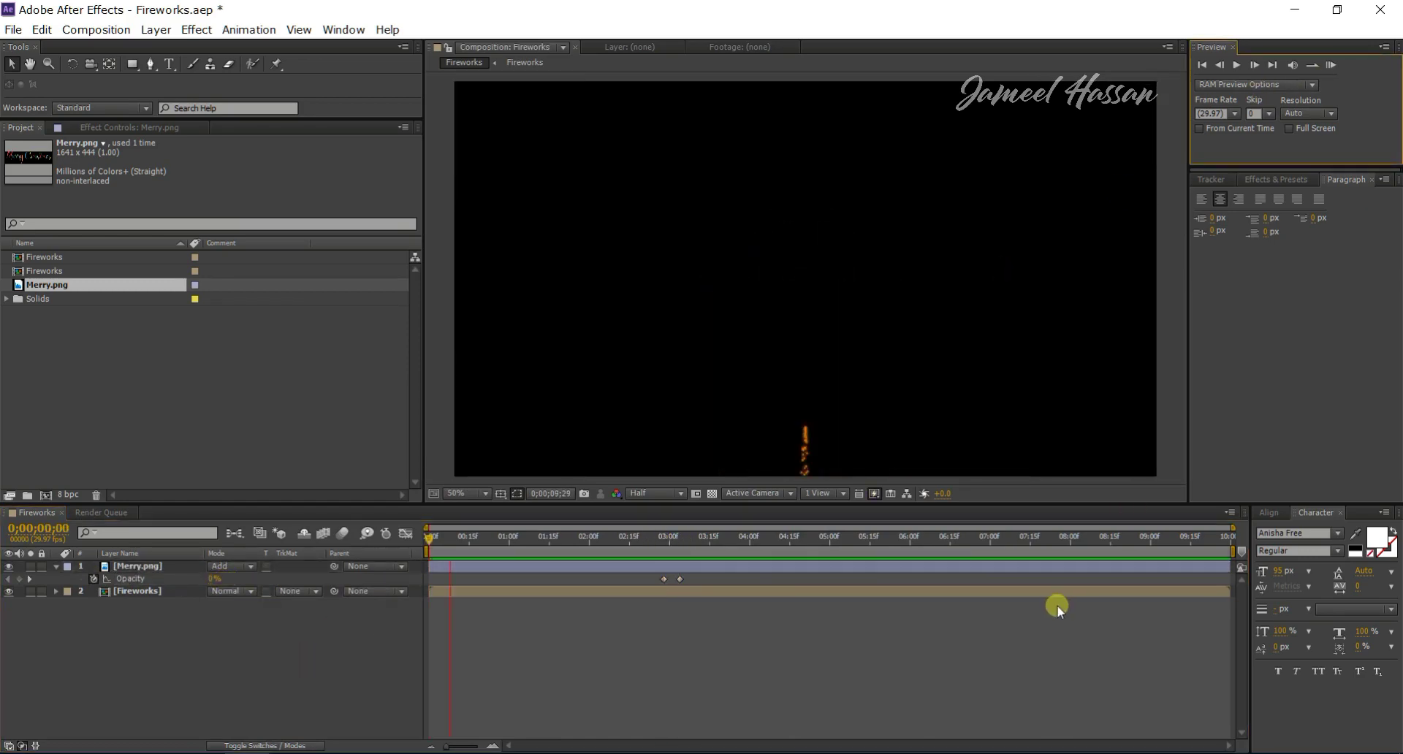
pyautogui.click(679, 579)
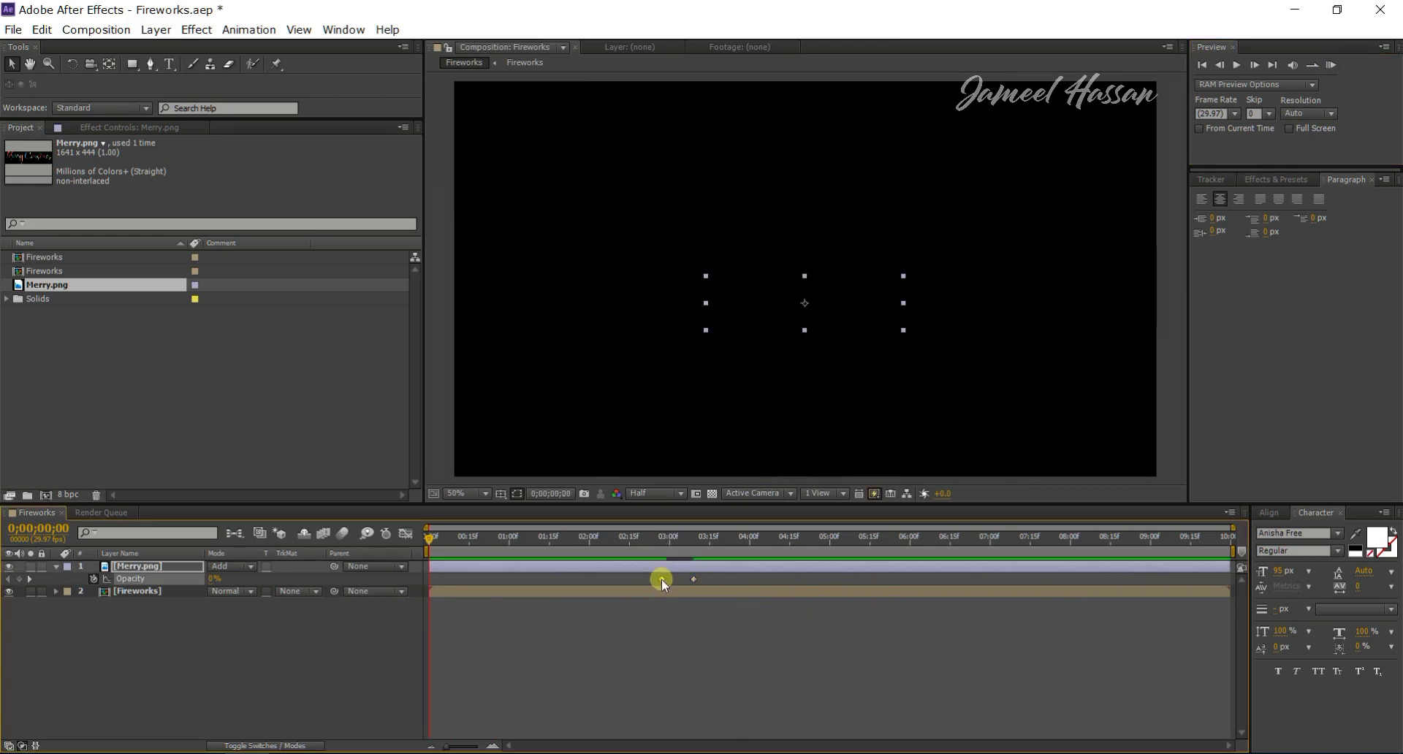
pyautogui.click(666, 536)
pyautogui.click(1331, 65)
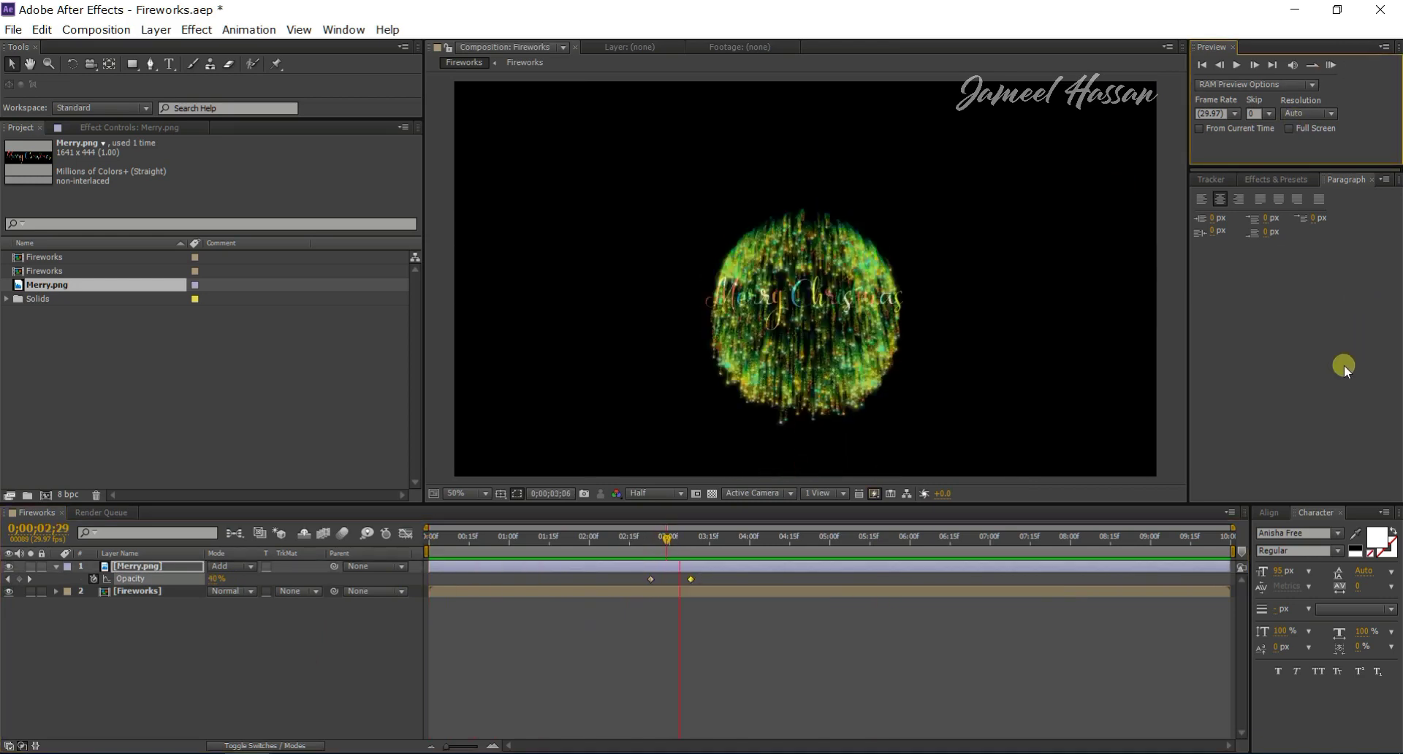
pyautogui.click(142, 566)
pyautogui.press('s')
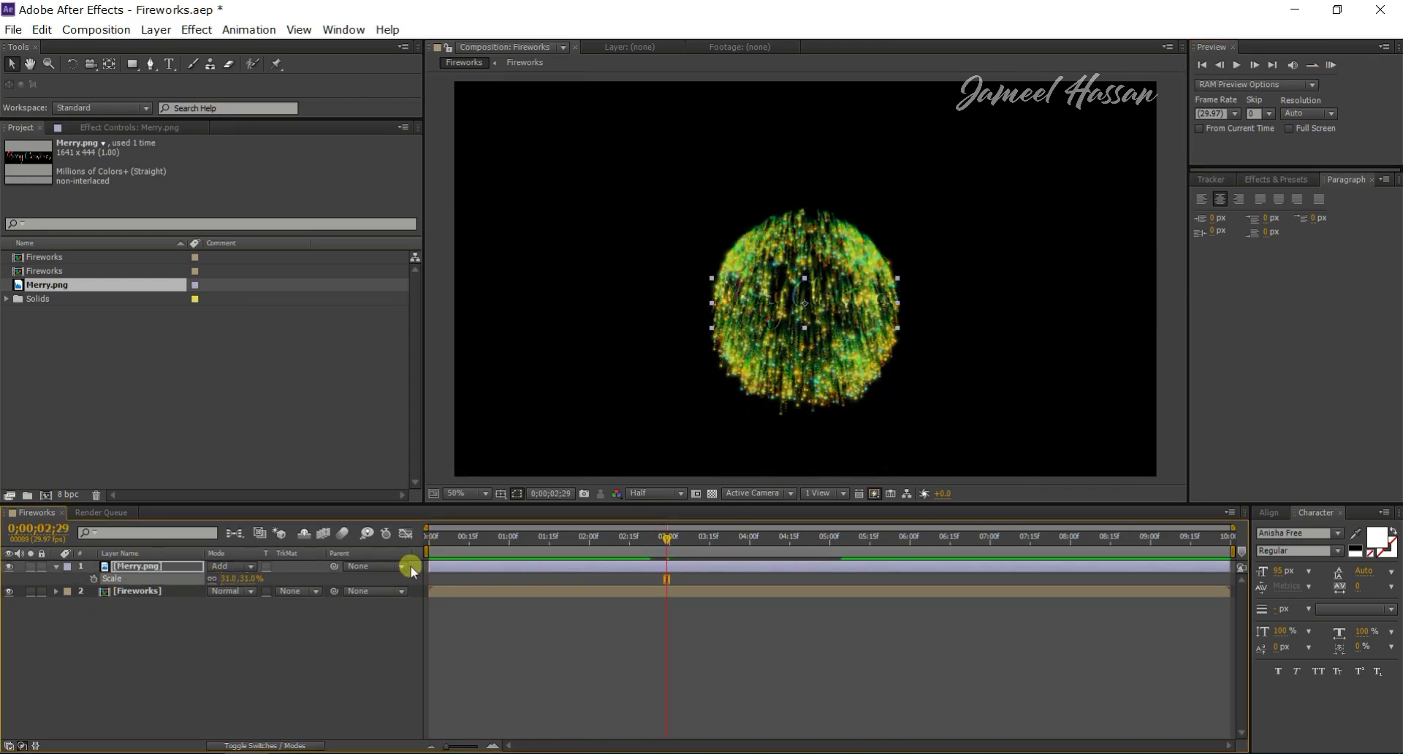
pyautogui.moveTo(666, 538); pyautogui.dragTo(867, 538)
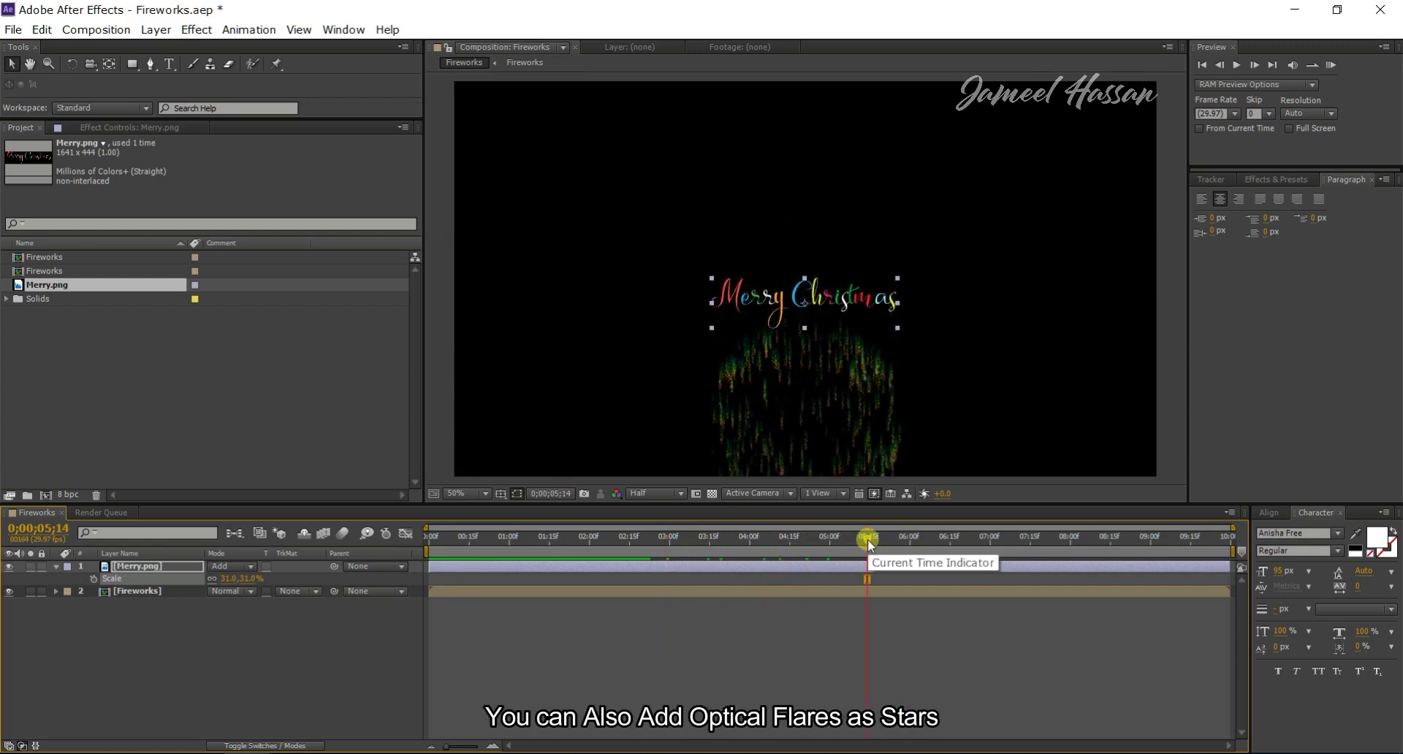
# - Add a new solid layer named 'Flares'
pyautogui.click(56, 566)
pyautogui.rightClick(222, 617)
pyautogui.click(540, 466)
pyautogui.write('Fla')
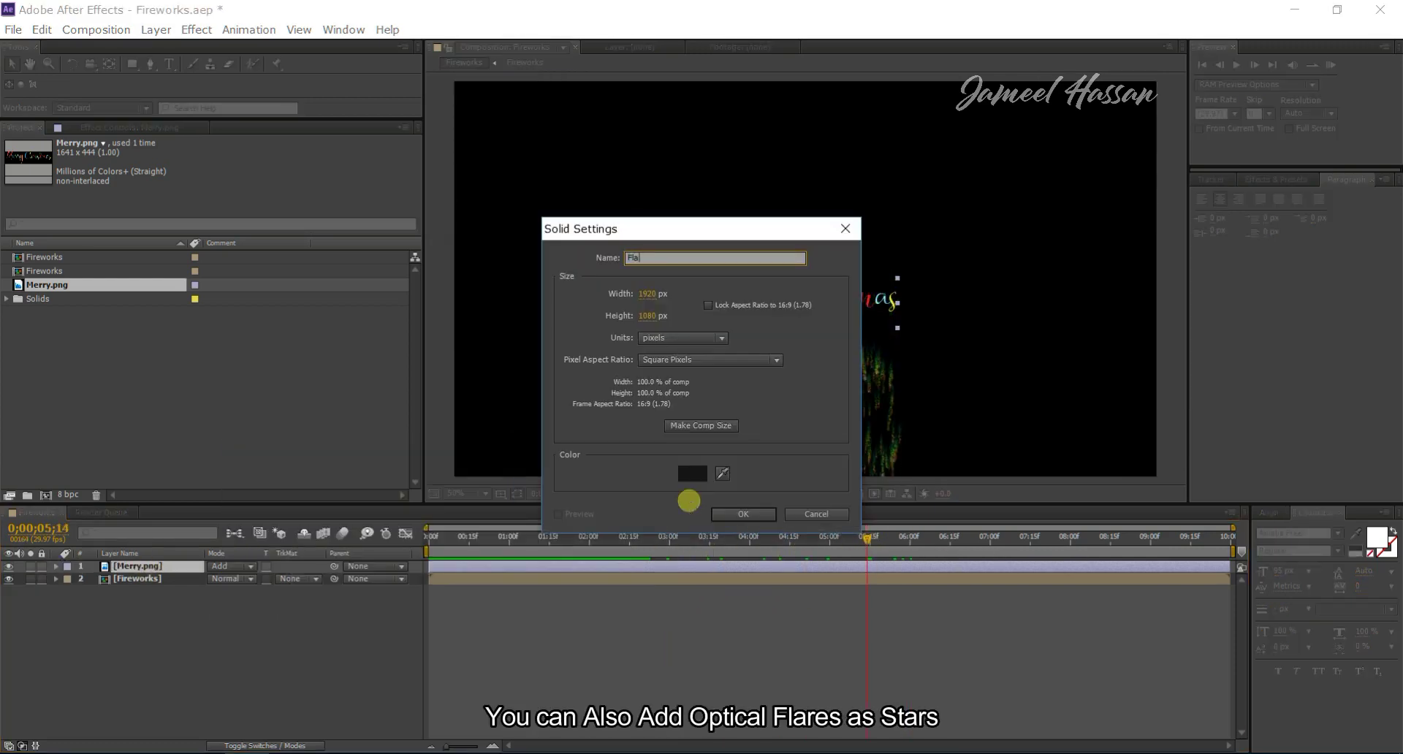
pyautogui.write('res')
pyautogui.click(760, 511)
# - Apply Video Copilot Optical Flares to the Flares solid and clear all its elements
pyautogui.click(196, 29)
pyautogui.moveTo(407, 526)
pyautogui.click(517, 567)
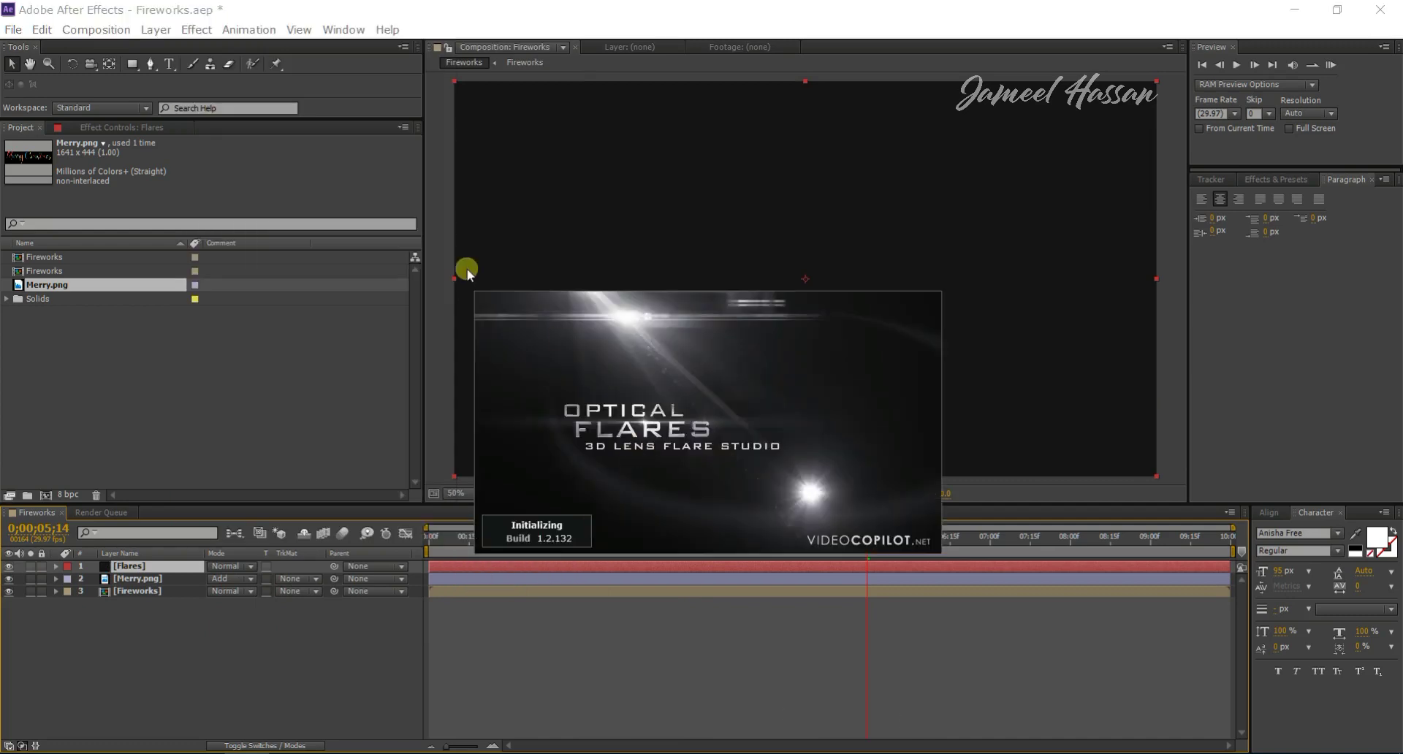
pyautogui.click(276, 159)
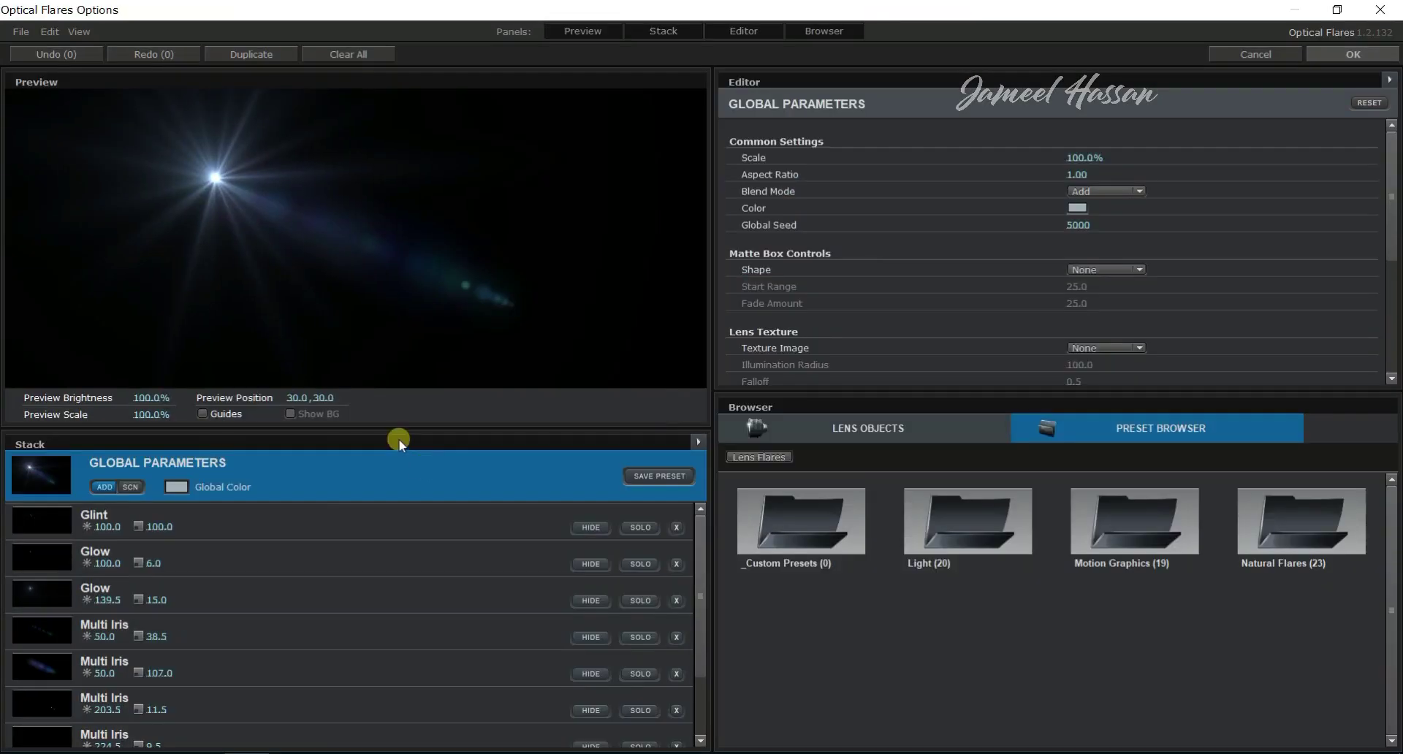
pyautogui.click(347, 55)
pyautogui.click(651, 491)
# - Load the Search Light preset from the Light preset folder
pyautogui.click(964, 520)
pyautogui.scroll(-1, 972, 532)
pyautogui.scroll(1, 953, 552)
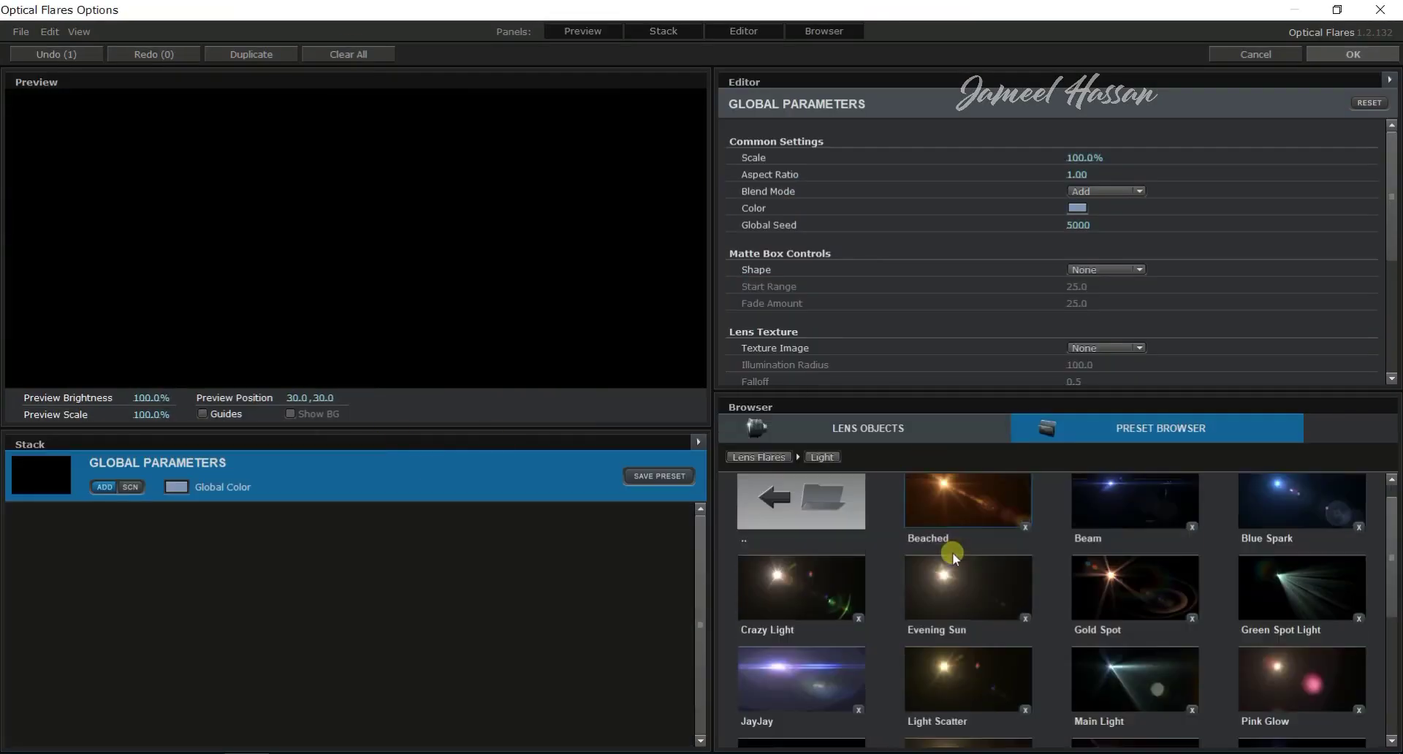
pyautogui.scroll(-3, 954, 541)
pyautogui.click(1277, 559)
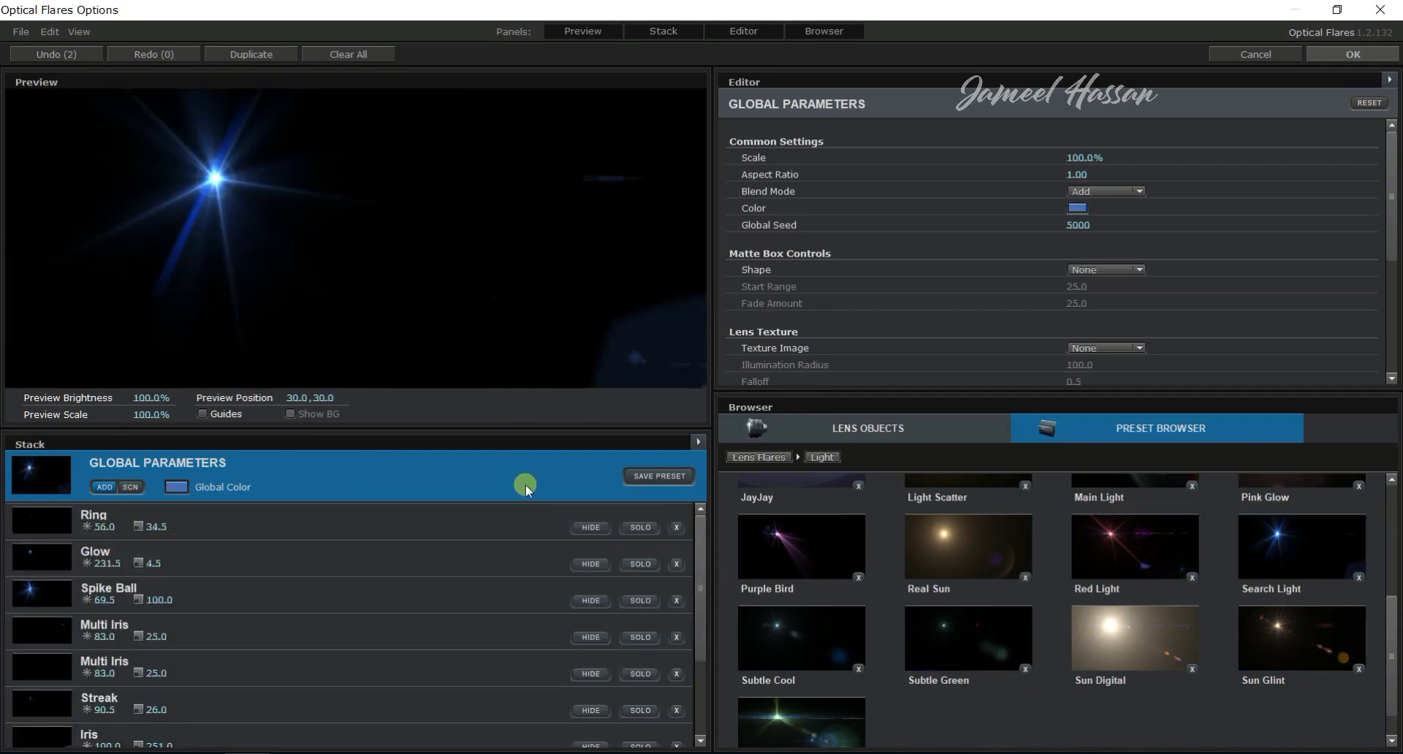
pyautogui.scroll(-3, 448, 586)
pyautogui.scroll(3, 524, 575)
# - Remove the Lens Orbs and both Iris elements, then apply the blue flare to the composition
pyautogui.click(678, 527)
pyautogui.hotkey('ctrl', 'z')
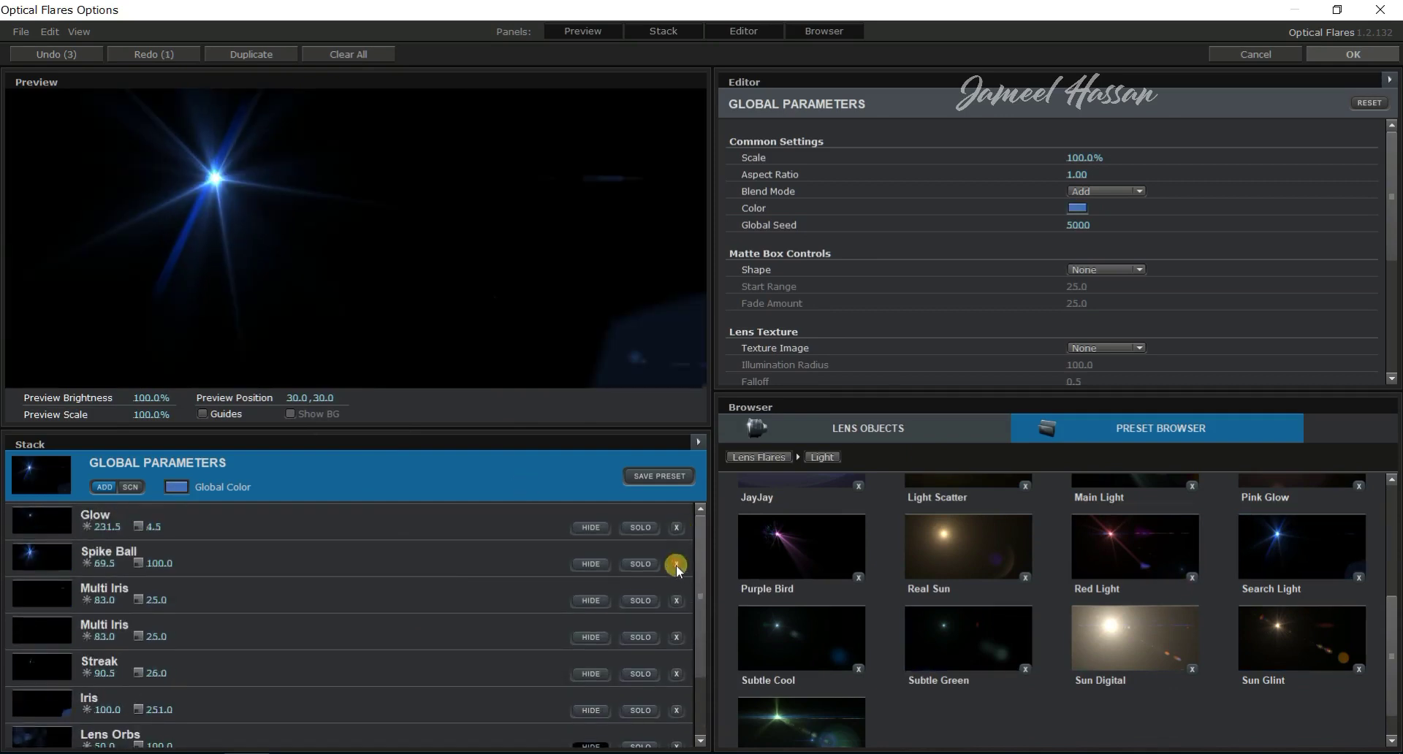
pyautogui.scroll(-2, 683, 621)
pyautogui.click(680, 674)
pyautogui.click(677, 661)
pyautogui.click(677, 692)
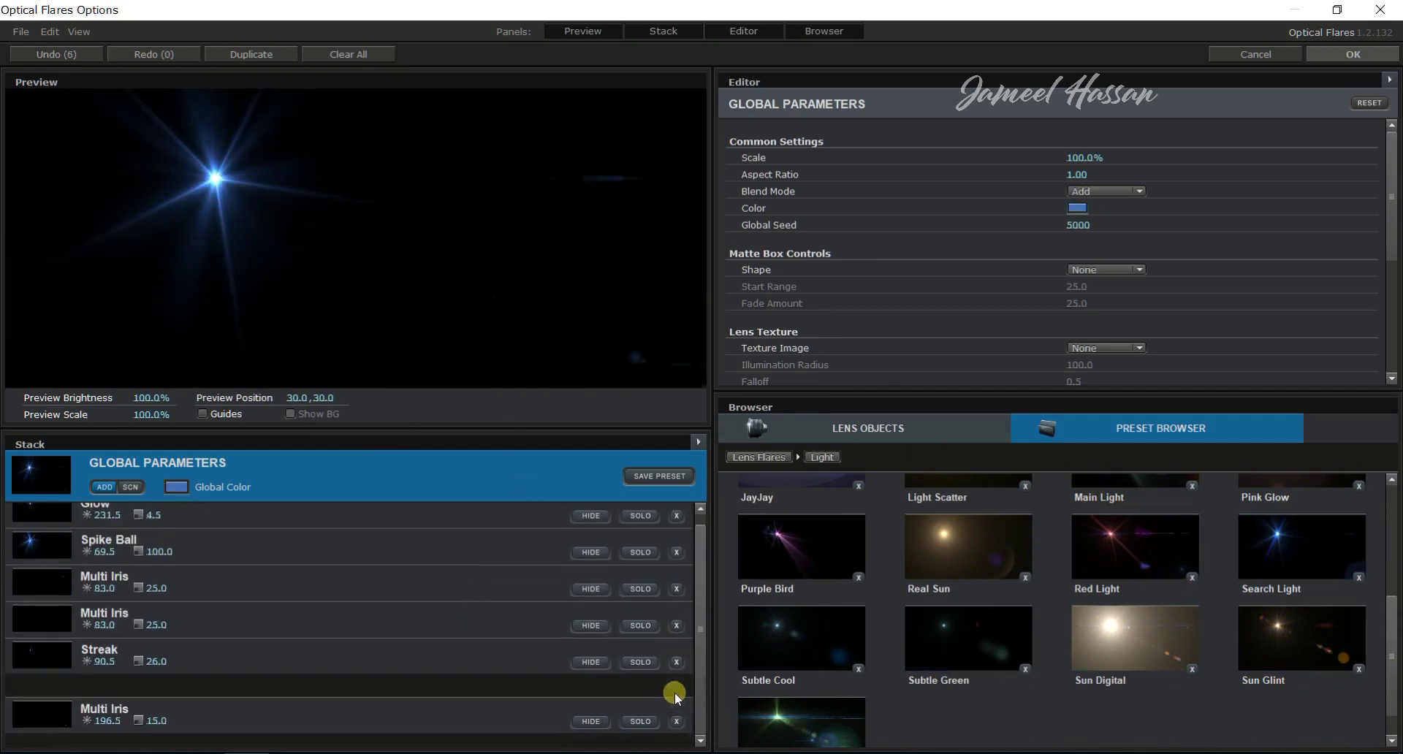
pyautogui.click(660, 475)
pyautogui.click(364, 732)
pyautogui.click(599, 527)
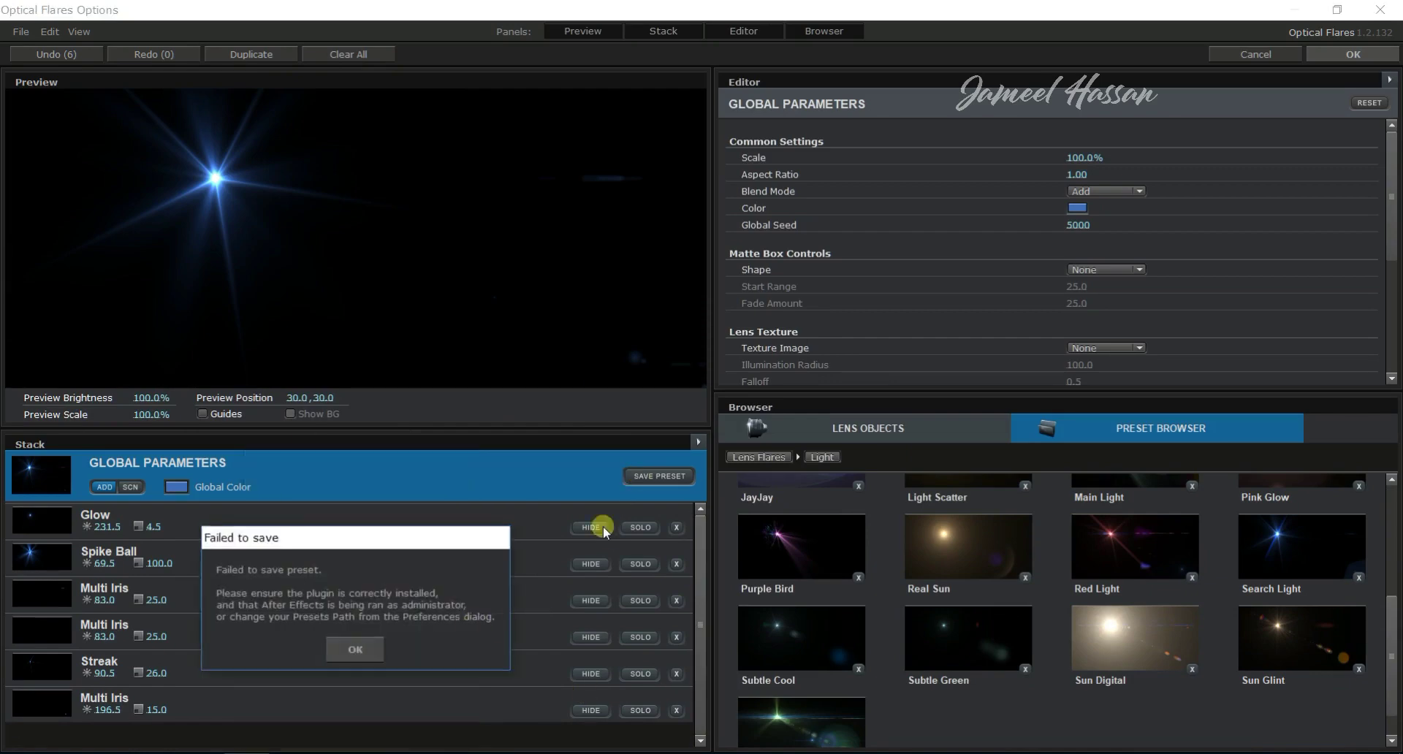
pyautogui.click(1353, 54)
# - Blend the Flares layer with Screen, shrink it, move it left of the logo, and colour it red
pyautogui.click(231, 566)
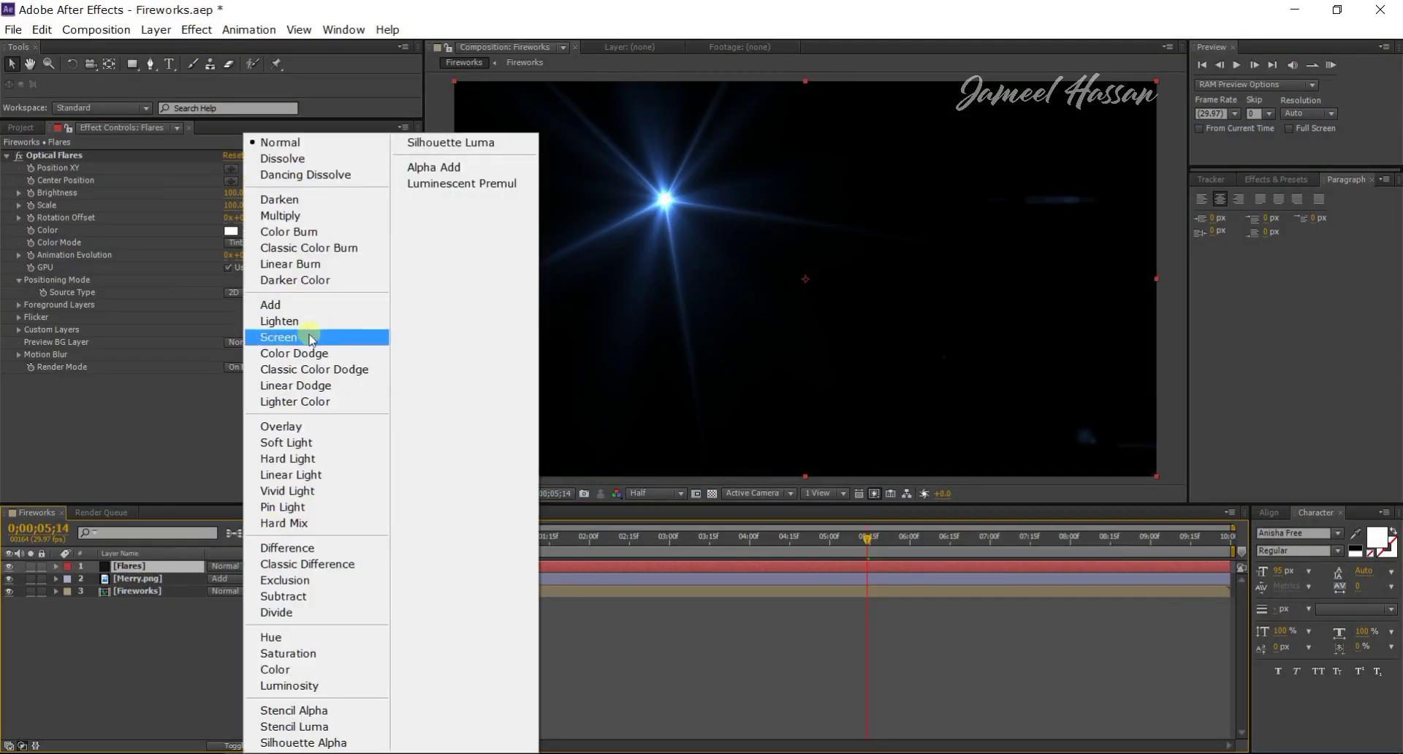
pyautogui.click(98, 192)
pyautogui.press('s')
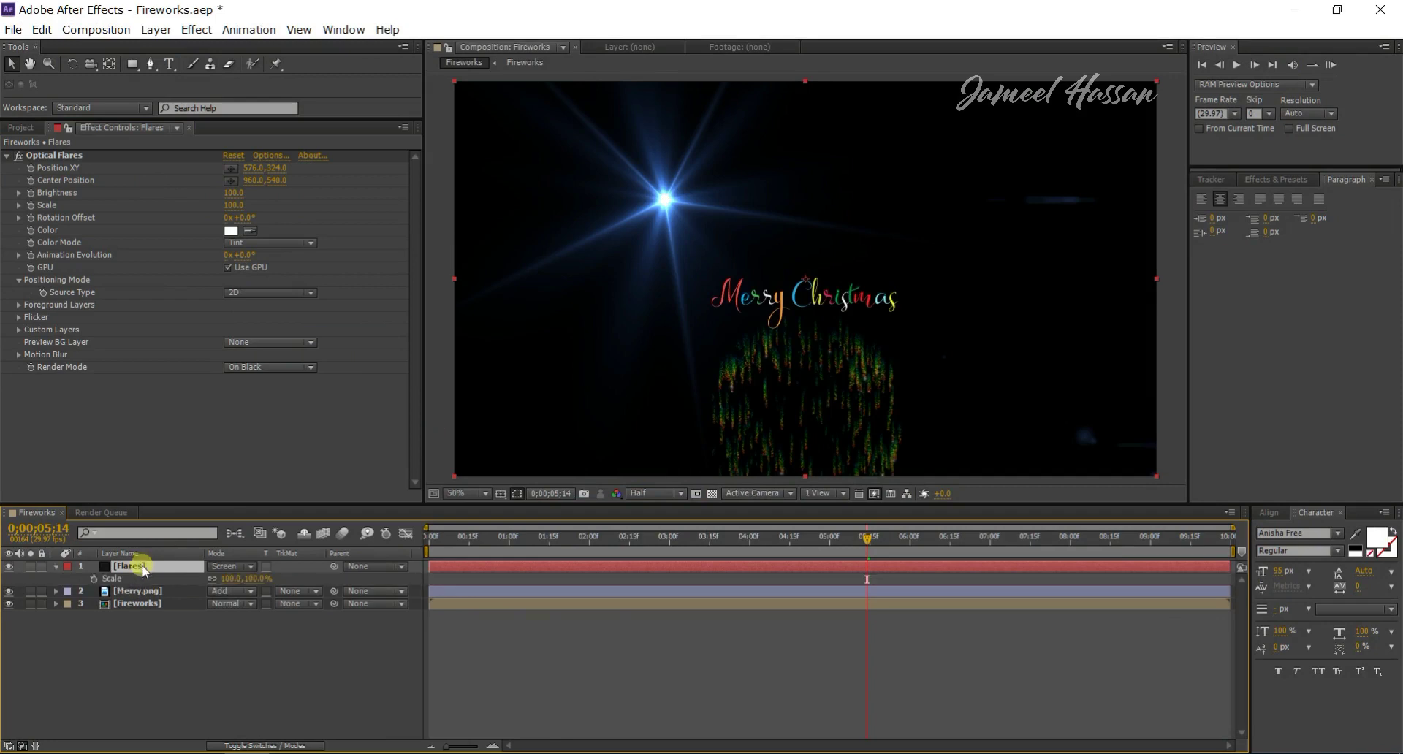
pyautogui.moveTo(231, 578); pyautogui.dragTo(241, 577)
pyautogui.press('s')
pyautogui.click(737, 267)
pyautogui.moveTo(736, 267); pyautogui.dragTo(710, 267)
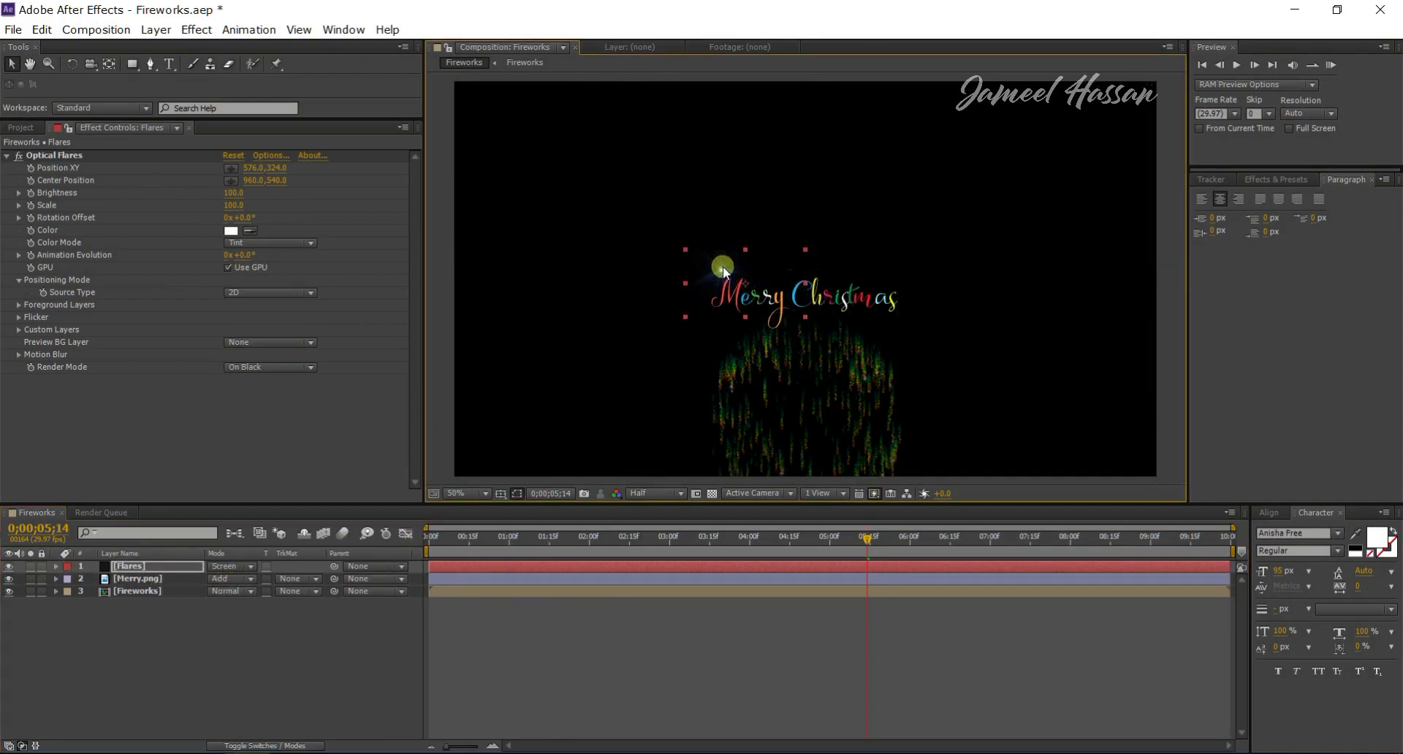
pyautogui.click(253, 291)
pyautogui.click(233, 232)
pyautogui.click(276, 457)
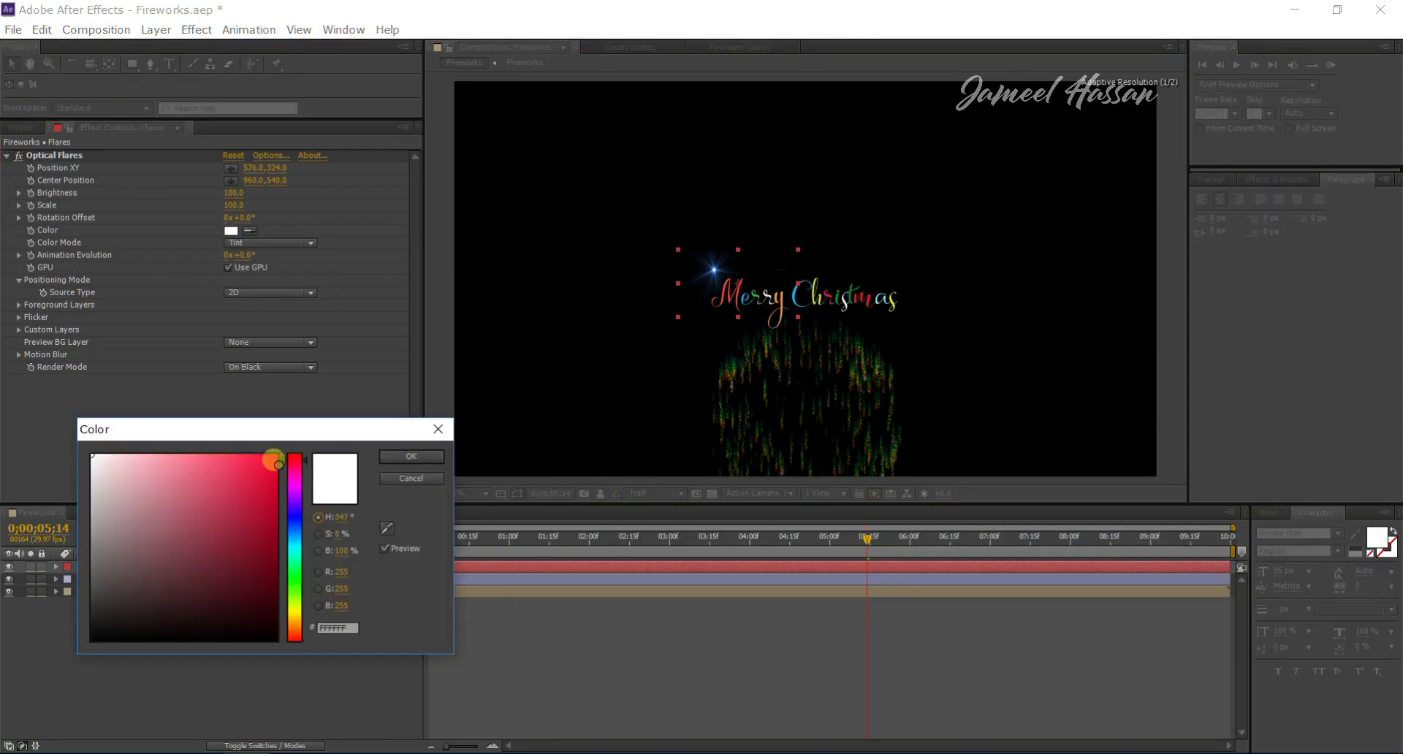
pyautogui.click(413, 451)
# - Duplicate the flare, place the copy beside 'Christmas', and colour it white
pyautogui.click(130, 565)
pyautogui.hotkey('ctrl', 'd')
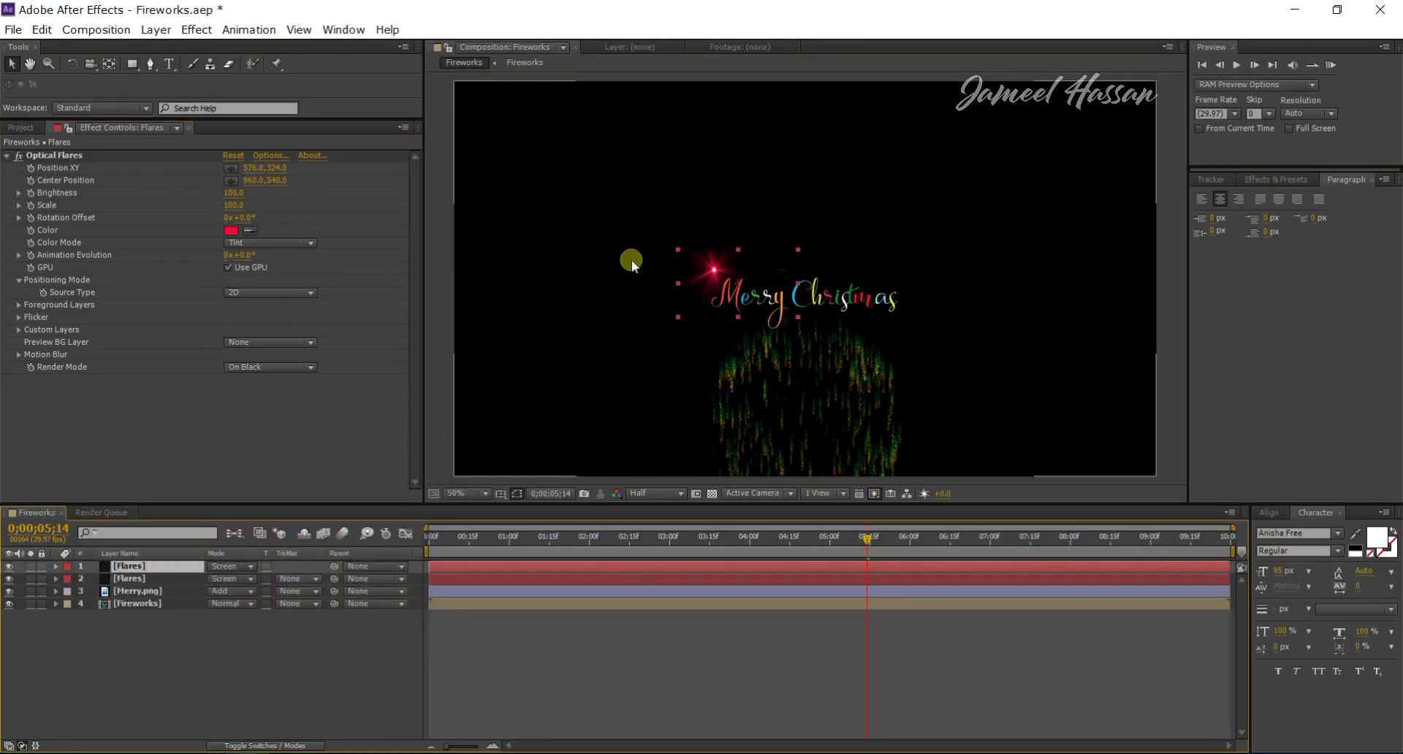
pyautogui.moveTo(714, 271); pyautogui.dragTo(898, 307)
pyautogui.click(230, 230)
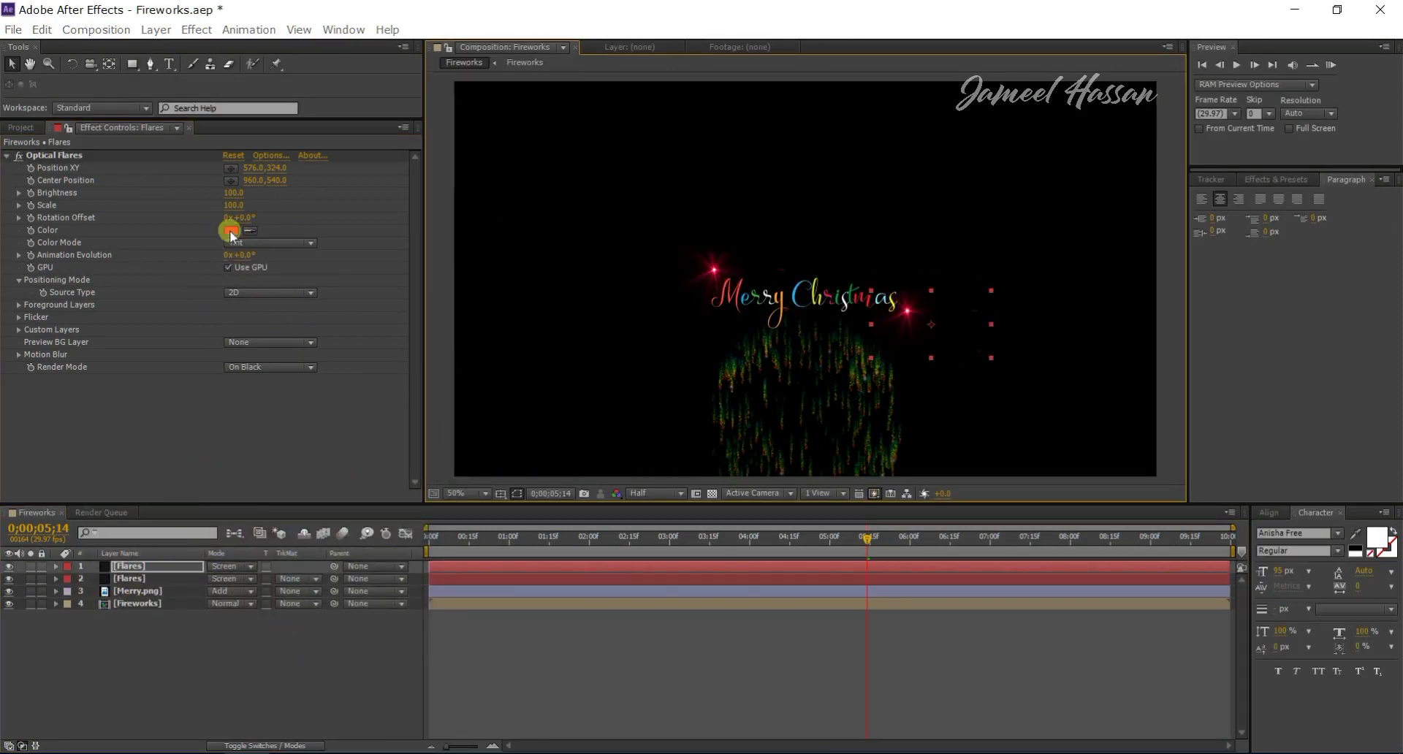
pyautogui.click(91, 452)
pyautogui.click(410, 453)
# - Add a bright cyan flare above the logo and another copy below 'Merry Christmas'
pyautogui.click(161, 568)
pyautogui.hotkey('ctrl', 'd')
pyautogui.moveTo(908, 314); pyautogui.dragTo(849, 260)
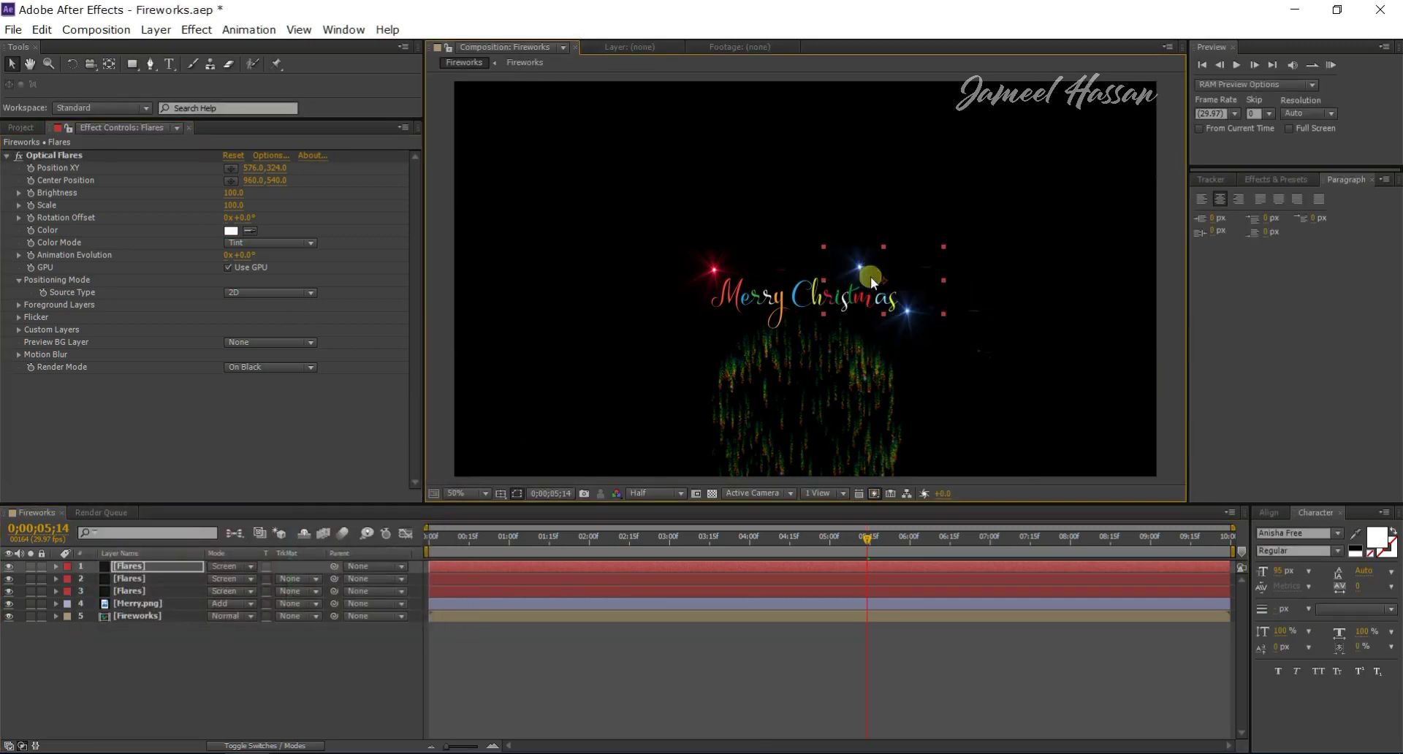
pyautogui.click(231, 231)
pyautogui.click(297, 556)
pyautogui.click(278, 455)
pyautogui.click(410, 456)
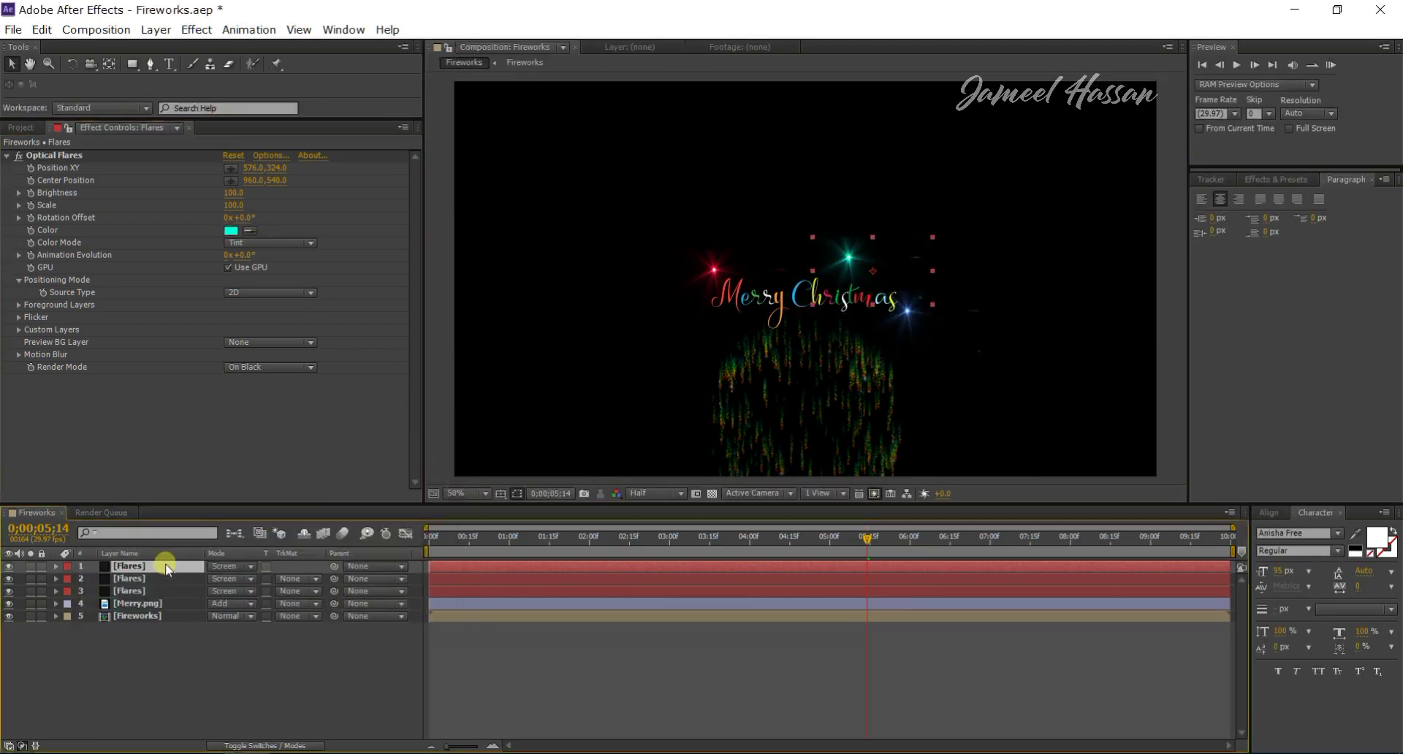
pyautogui.hotkey('ctrl', 'd')
pyautogui.moveTo(848, 257); pyautogui.dragTo(773, 317)
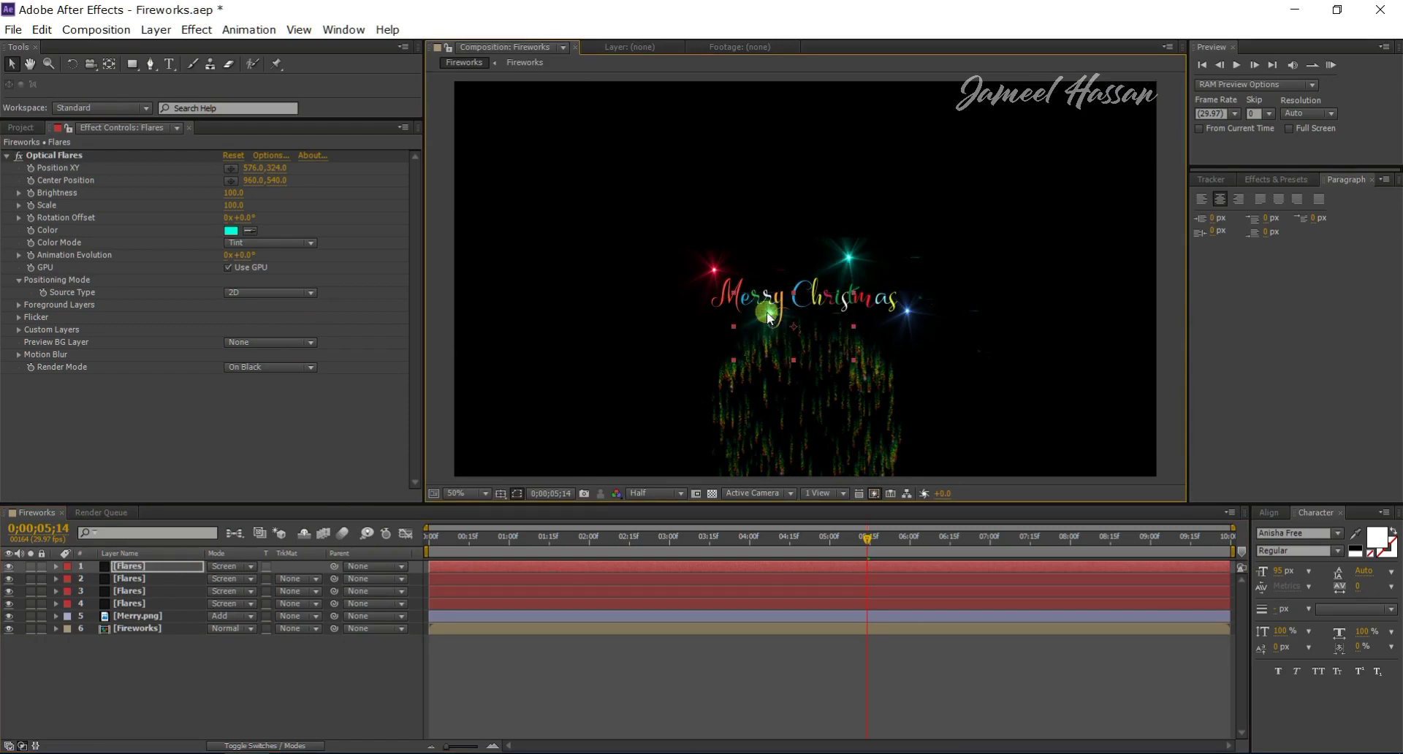
# - Rename the first two flare layers Red and White
pyautogui.click(41, 603)
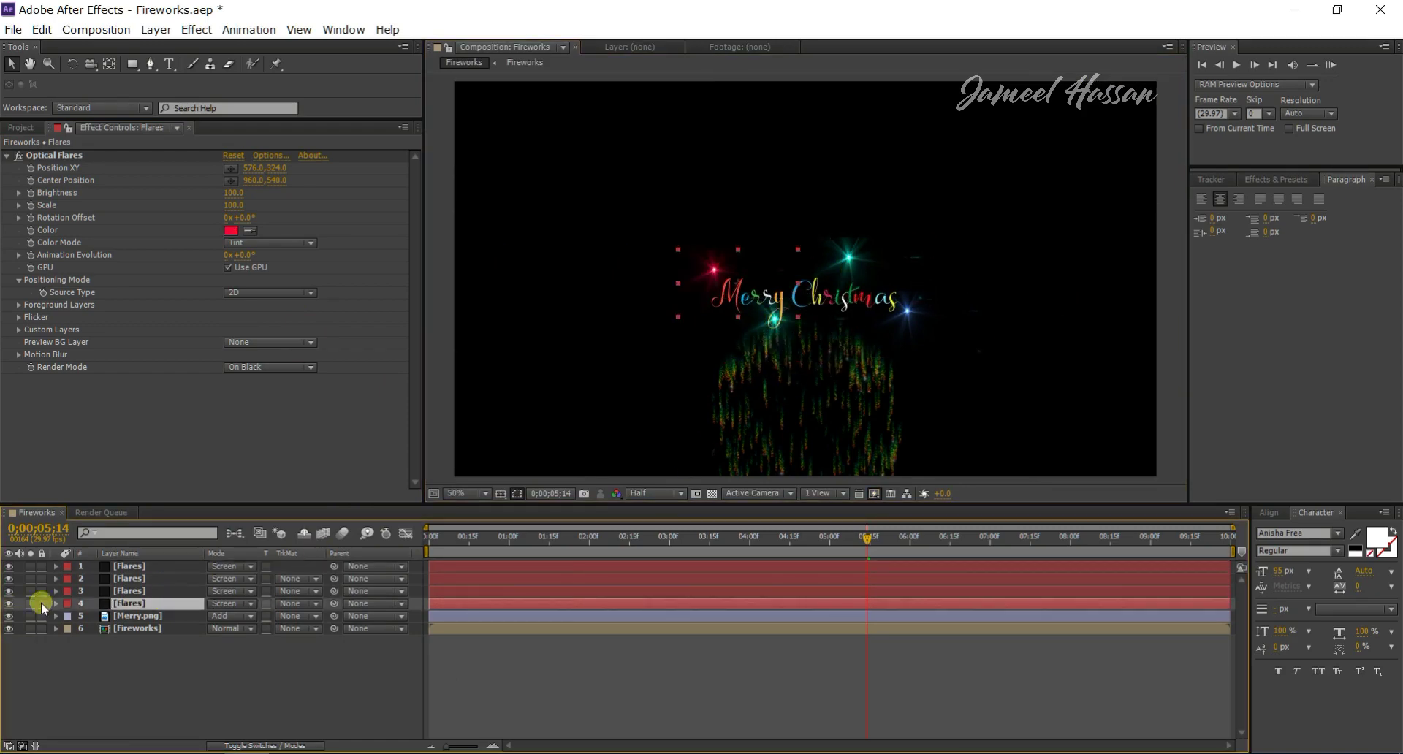
pyautogui.rightClick(135, 604)
pyautogui.click(182, 593)
pyautogui.write('Red')
pyautogui.press('Return')
pyautogui.click(128, 590)
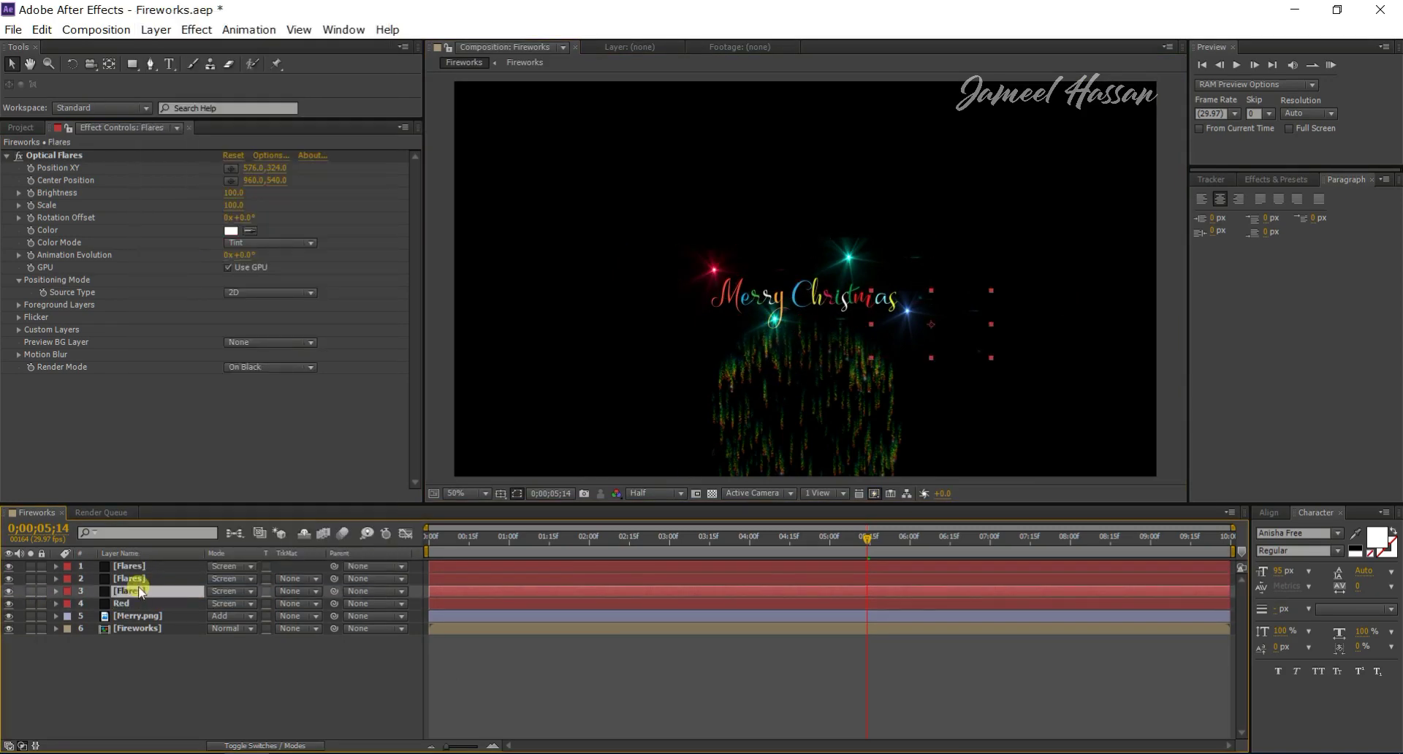
pyautogui.rightClick(127, 590)
pyautogui.click(158, 740)
pyautogui.write('Whi')
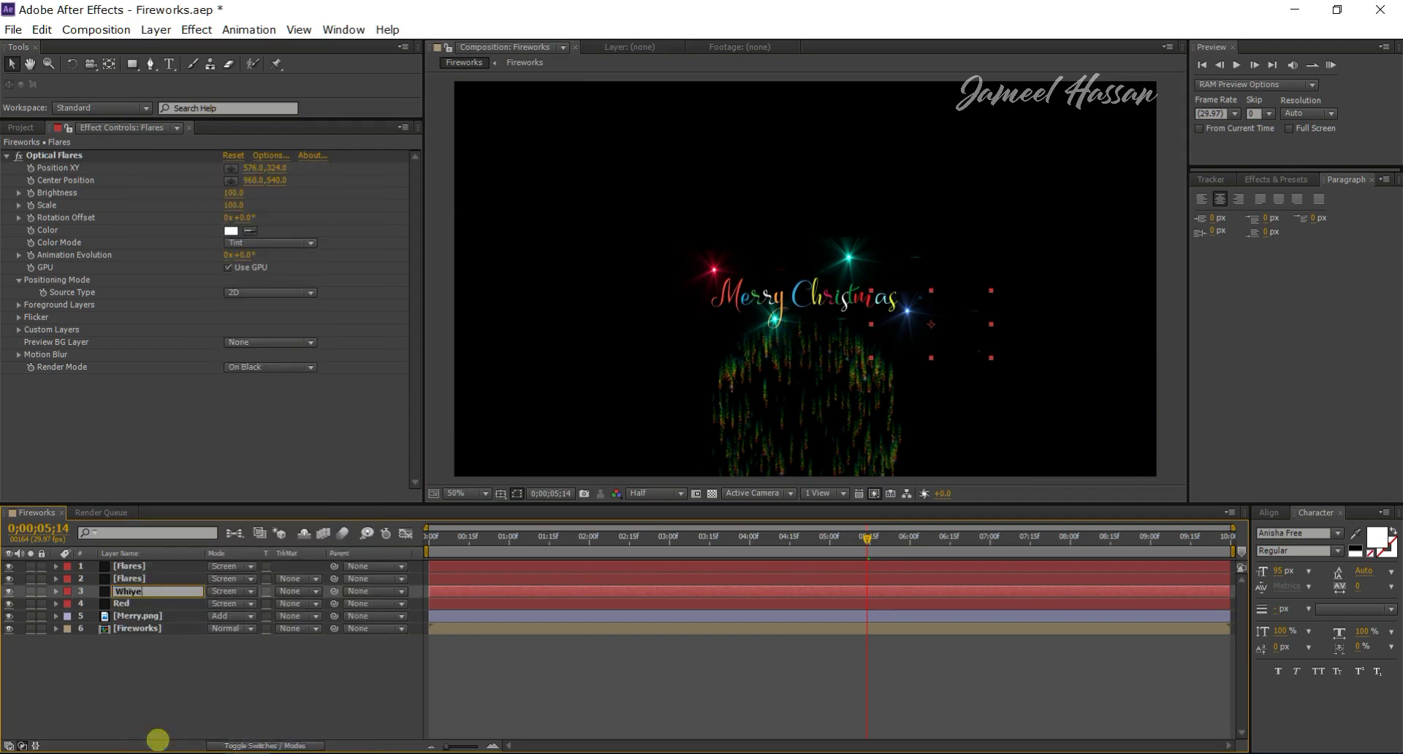
pyautogui.write('te')
pyautogui.press('Return')
# - Rename the remaining two flare layers Blue and Yellow
pyautogui.click(128, 578)
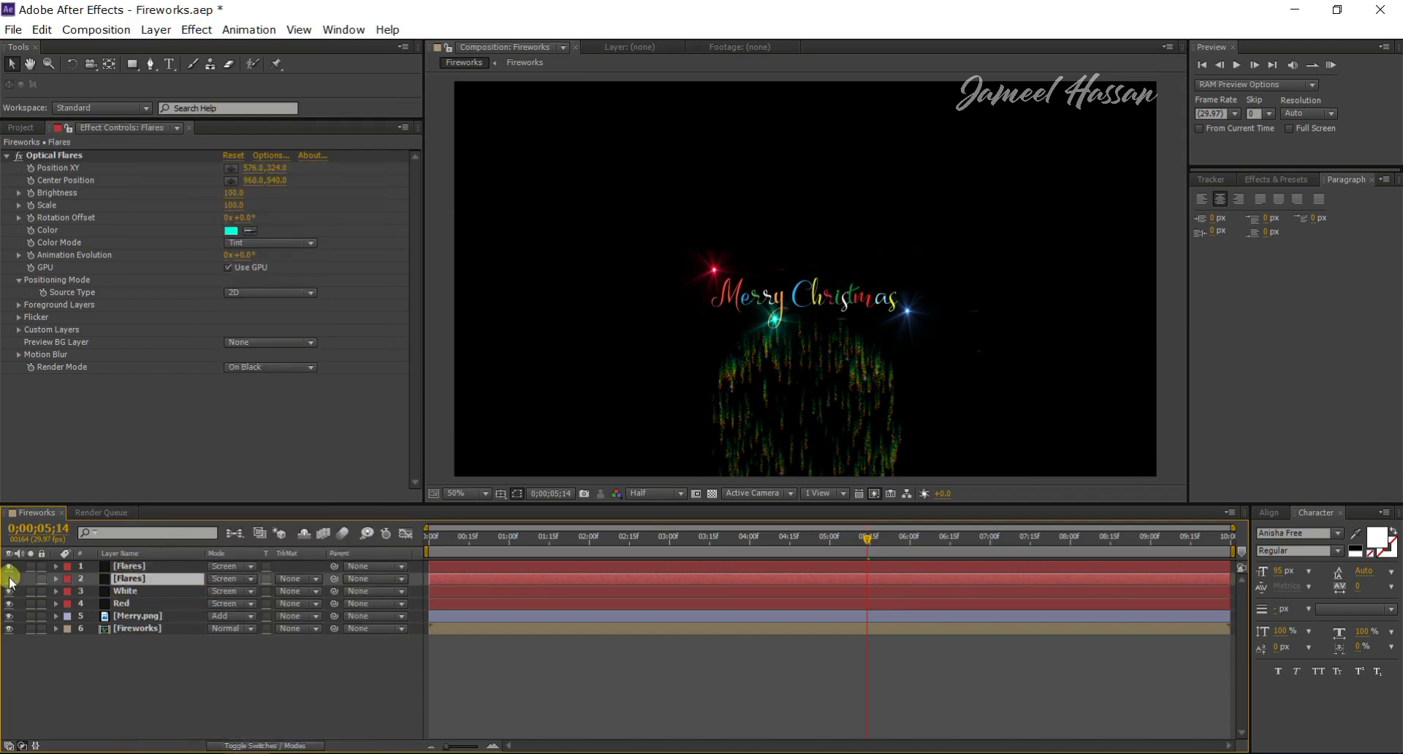
pyautogui.rightClick(126, 578)
pyautogui.click(165, 738)
pyautogui.write('ue')
pyautogui.press('Return')
pyautogui.click(128, 566)
pyautogui.rightClick(128, 566)
pyautogui.click(166, 741)
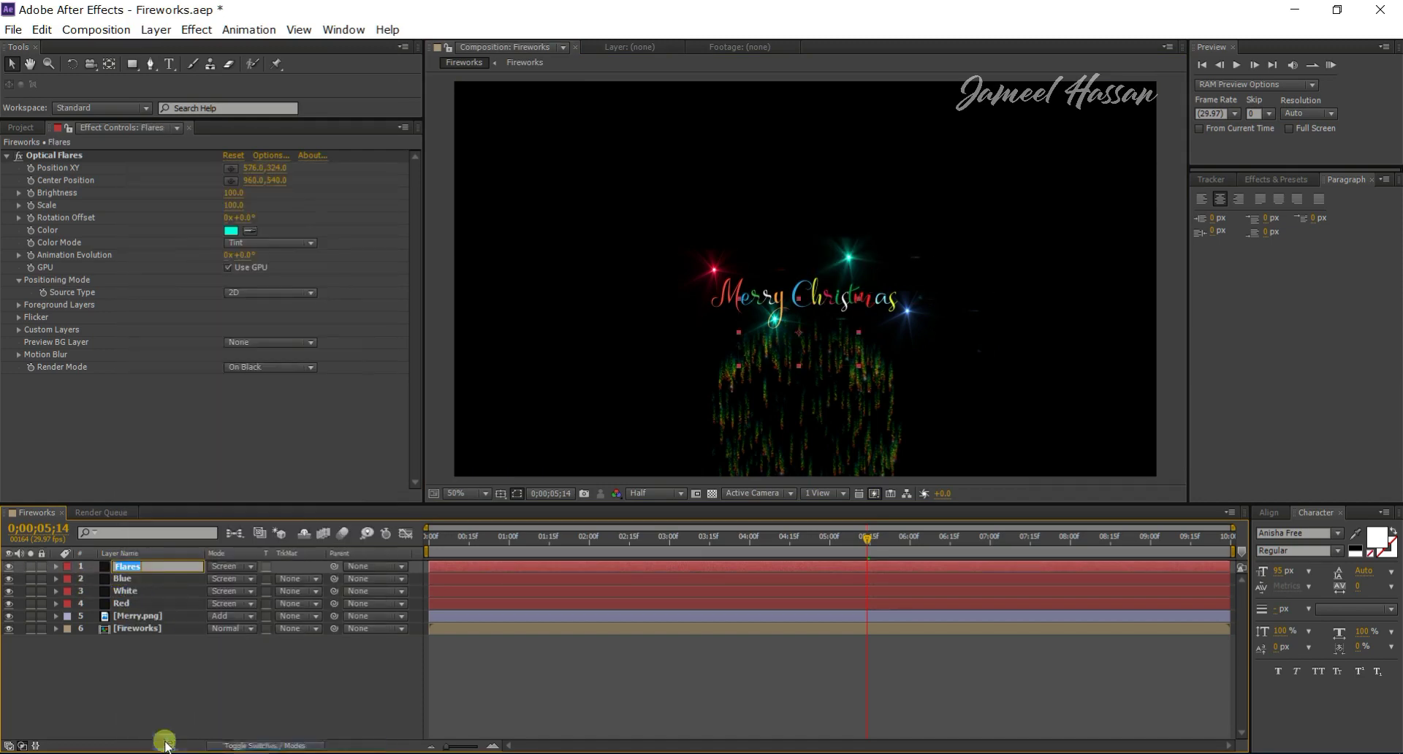
pyautogui.write('Yellow')
pyautogui.press('Return')
# - Colour the last flare yellow, hide the Yellow, Blue and White flares, and return to 5 seconds
pyautogui.click(230, 230)
pyautogui.click(404, 457)
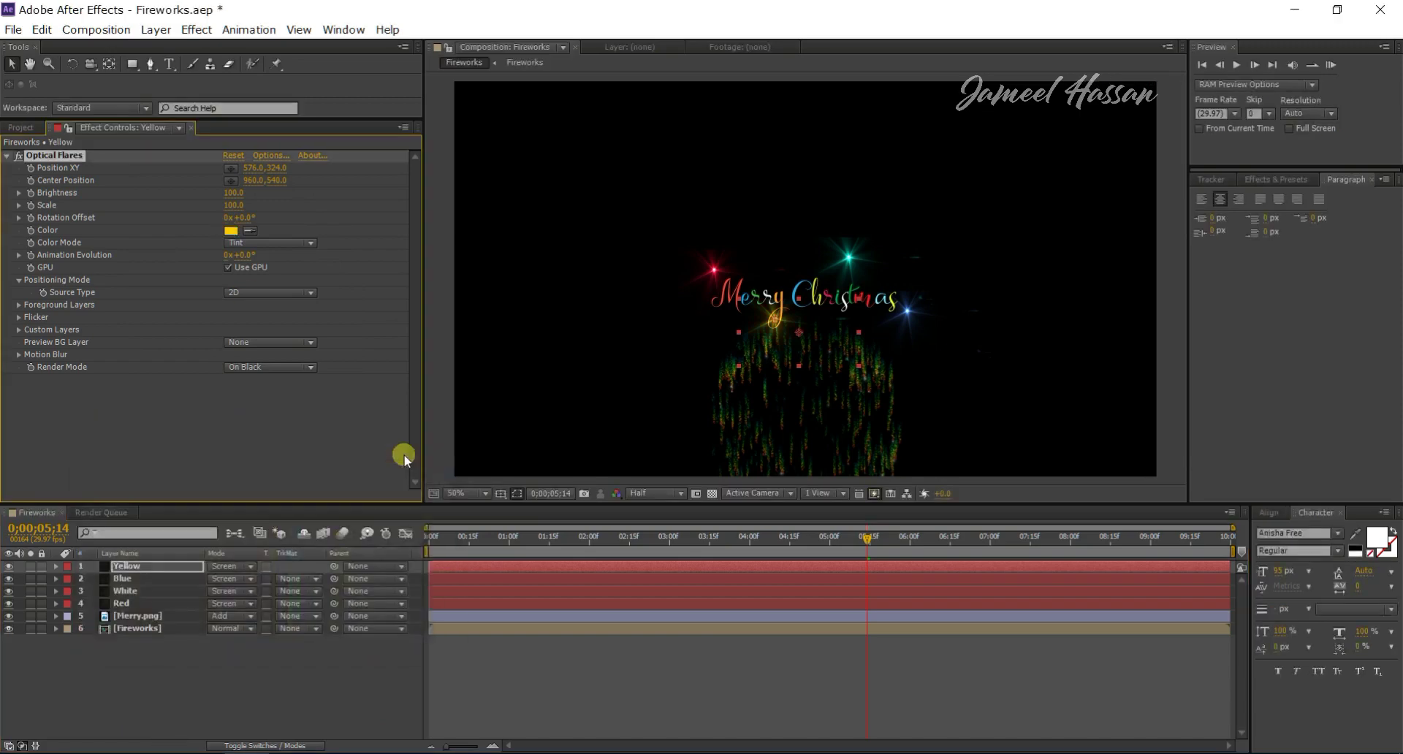
pyautogui.moveTo(9, 566); pyautogui.dragTo(9, 591)
pyautogui.click(830, 543)
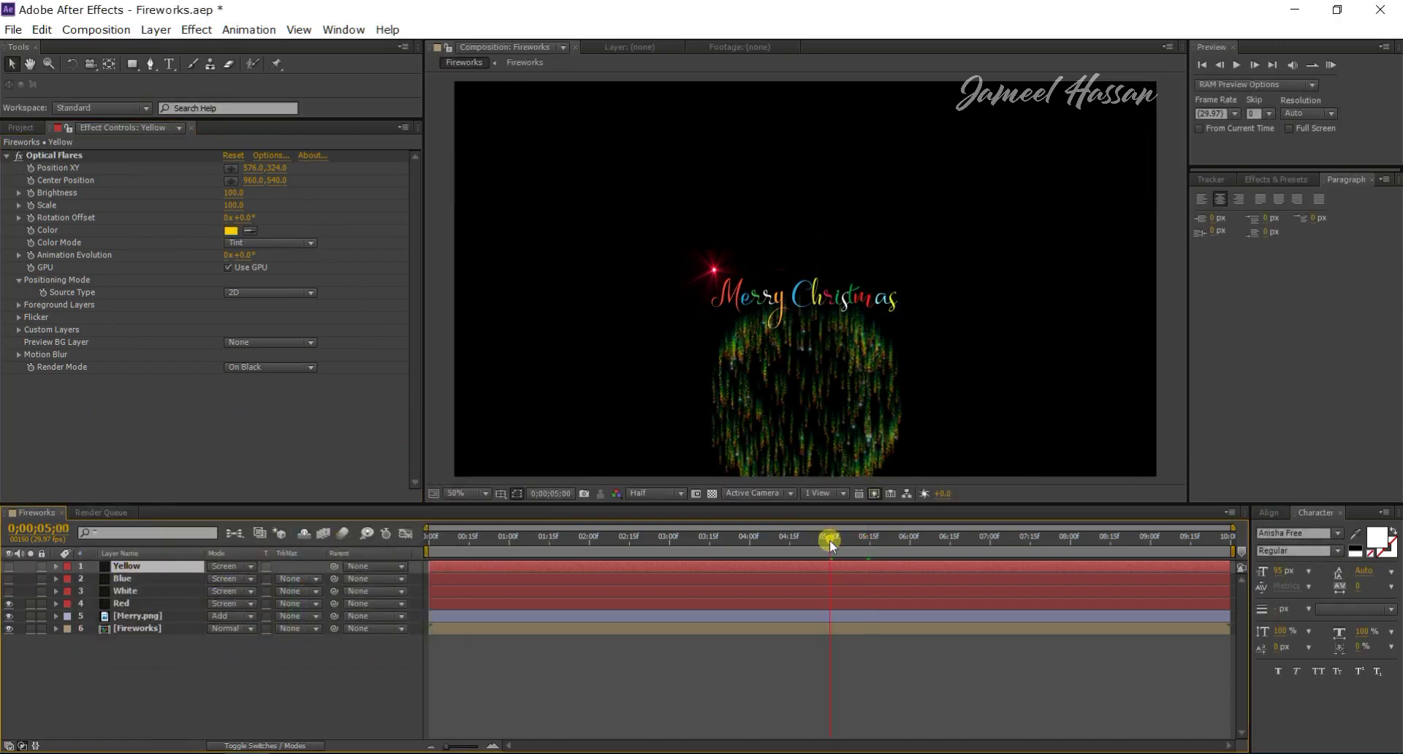
pyautogui.click(174, 603)
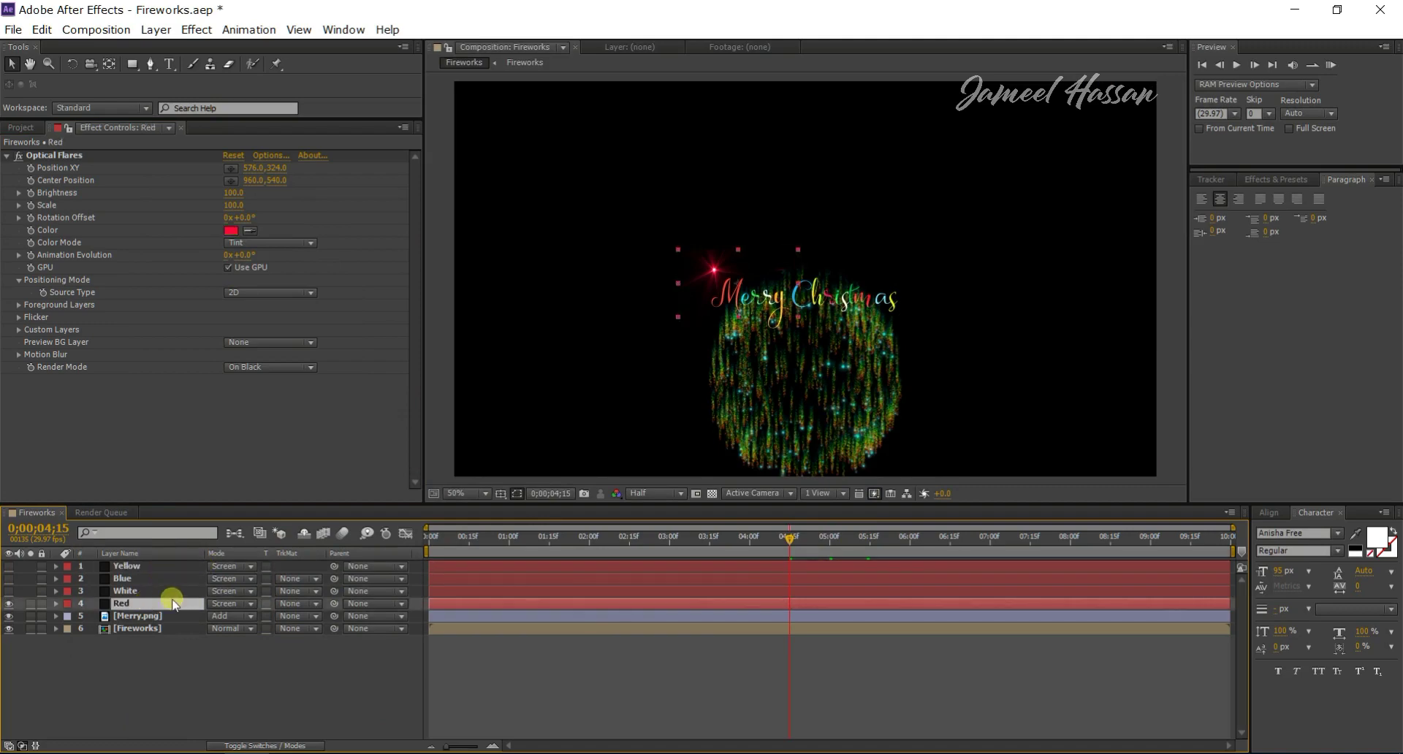
# - Keyframe the four flares' Opacity so they fade to 0% a few frames later
pyautogui.keyDown('shift'); pyautogui.click(149, 566); pyautogui.keyUp('shift')
pyautogui.press('t')
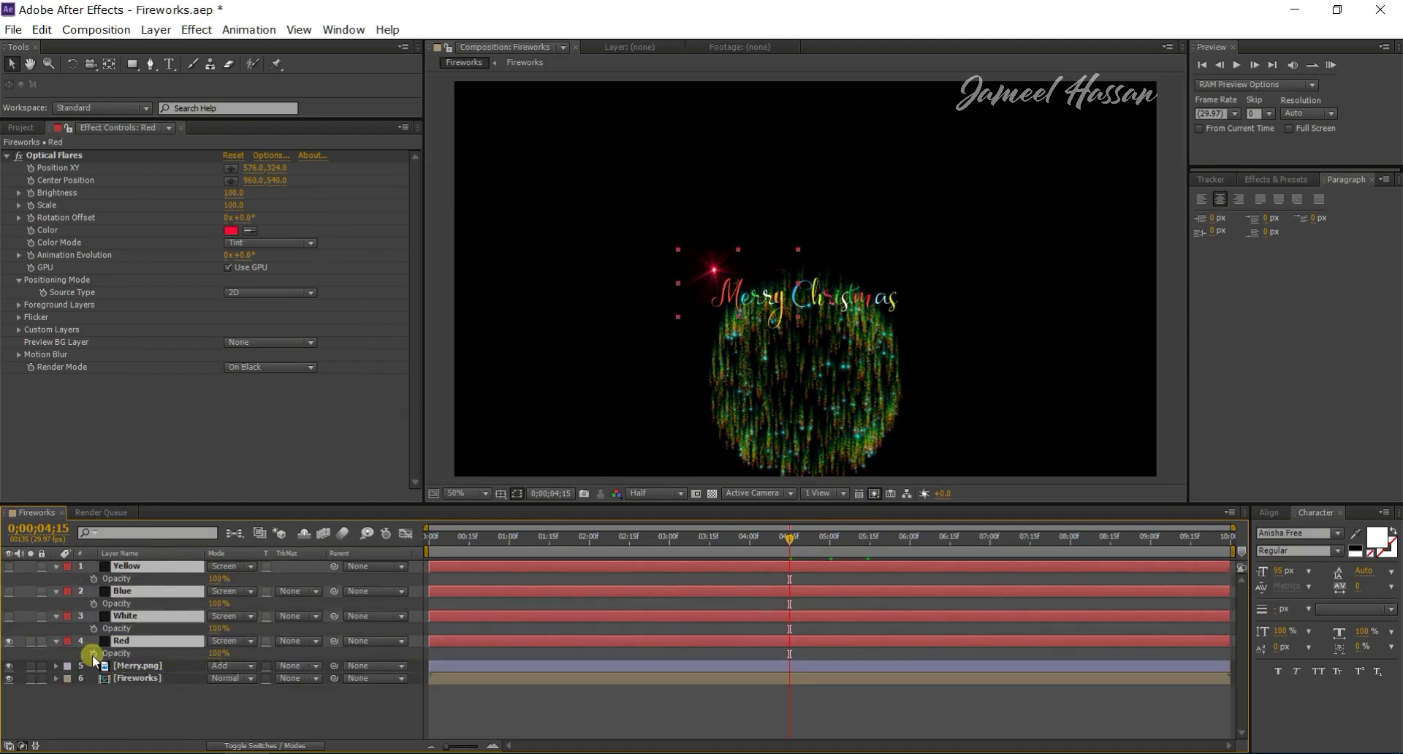
pyautogui.click(92, 654)
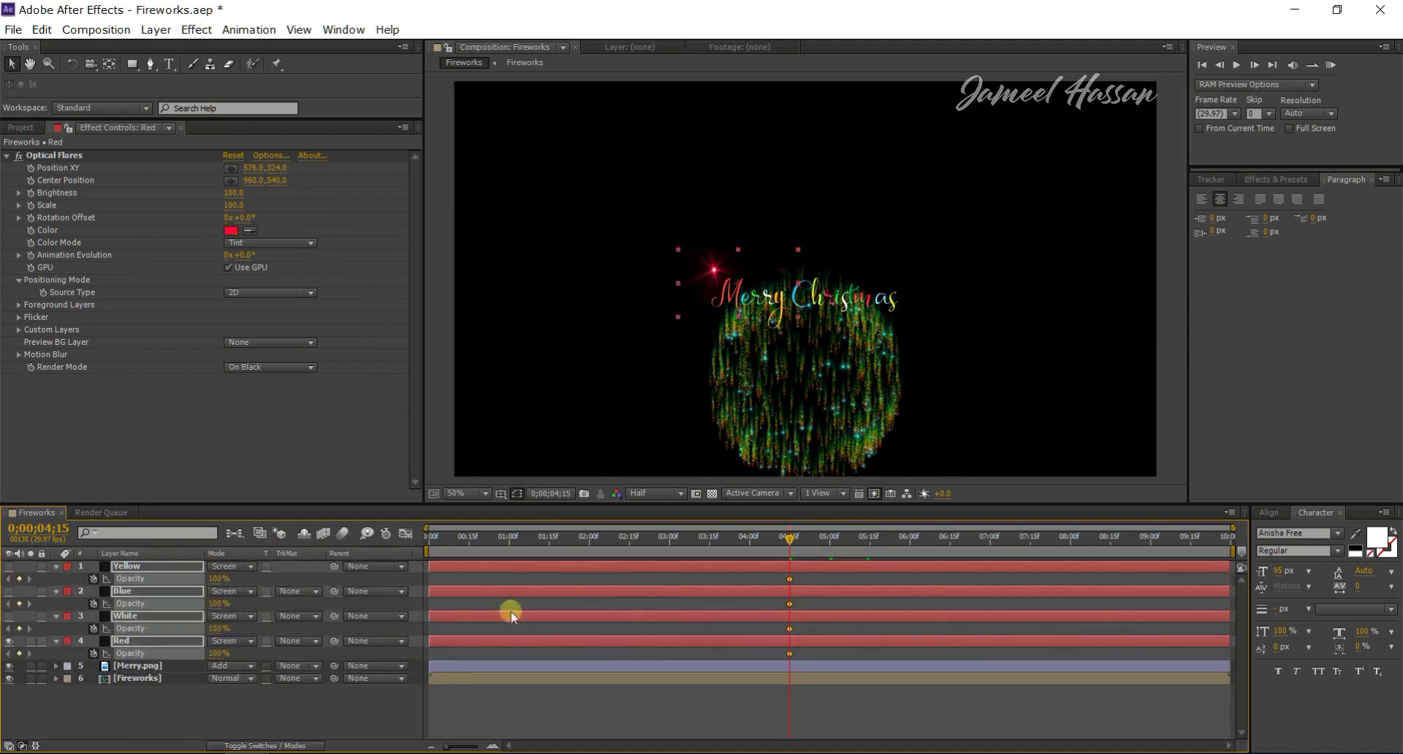
pyautogui.click(19, 654)
pyautogui.press('pagedown')
pyautogui.press('pagedown')
pyautogui.press('pagedown')
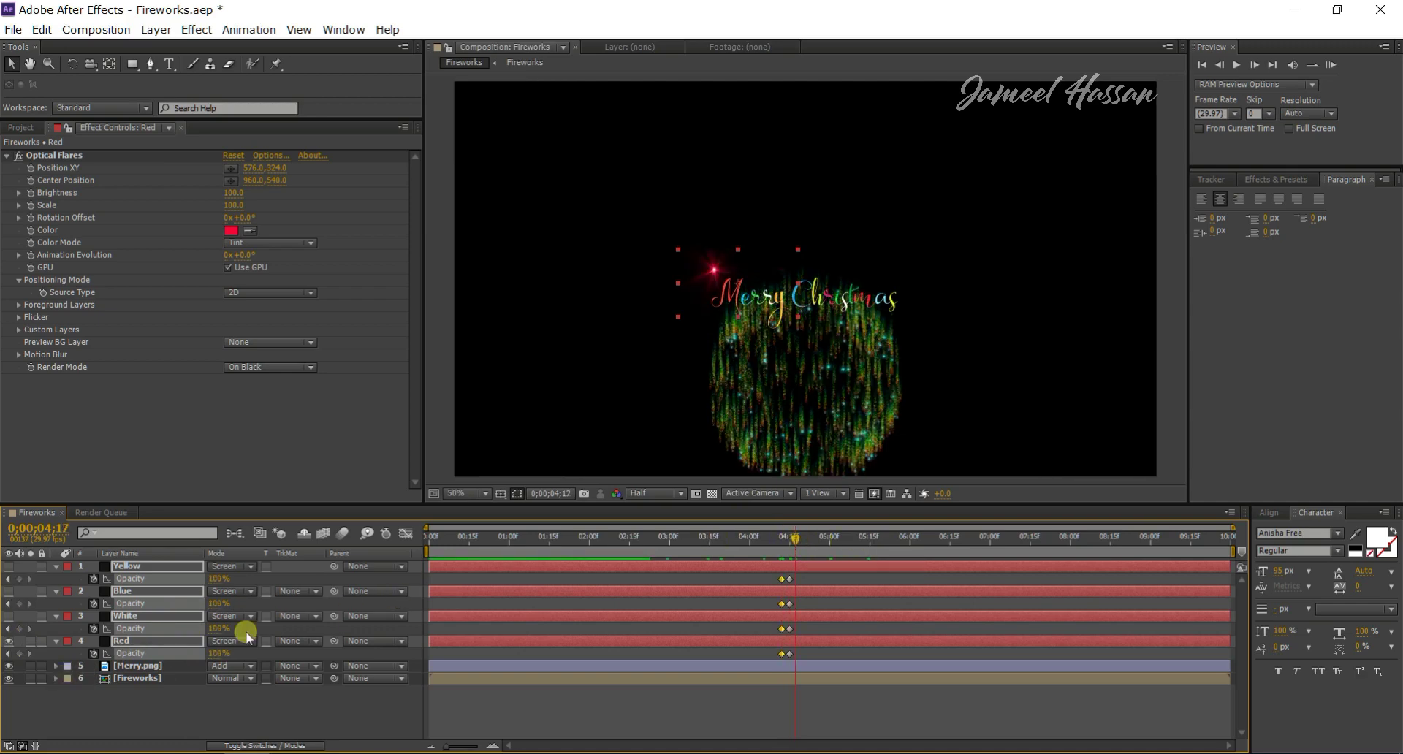
pyautogui.moveTo(219, 630); pyautogui.dragTo(81, 649)
# - Shift the White flare's twinkle keyframes later and unhide the White, Blue and Yellow flares
pyautogui.moveTo(818, 543); pyautogui.dragTo(688, 539)
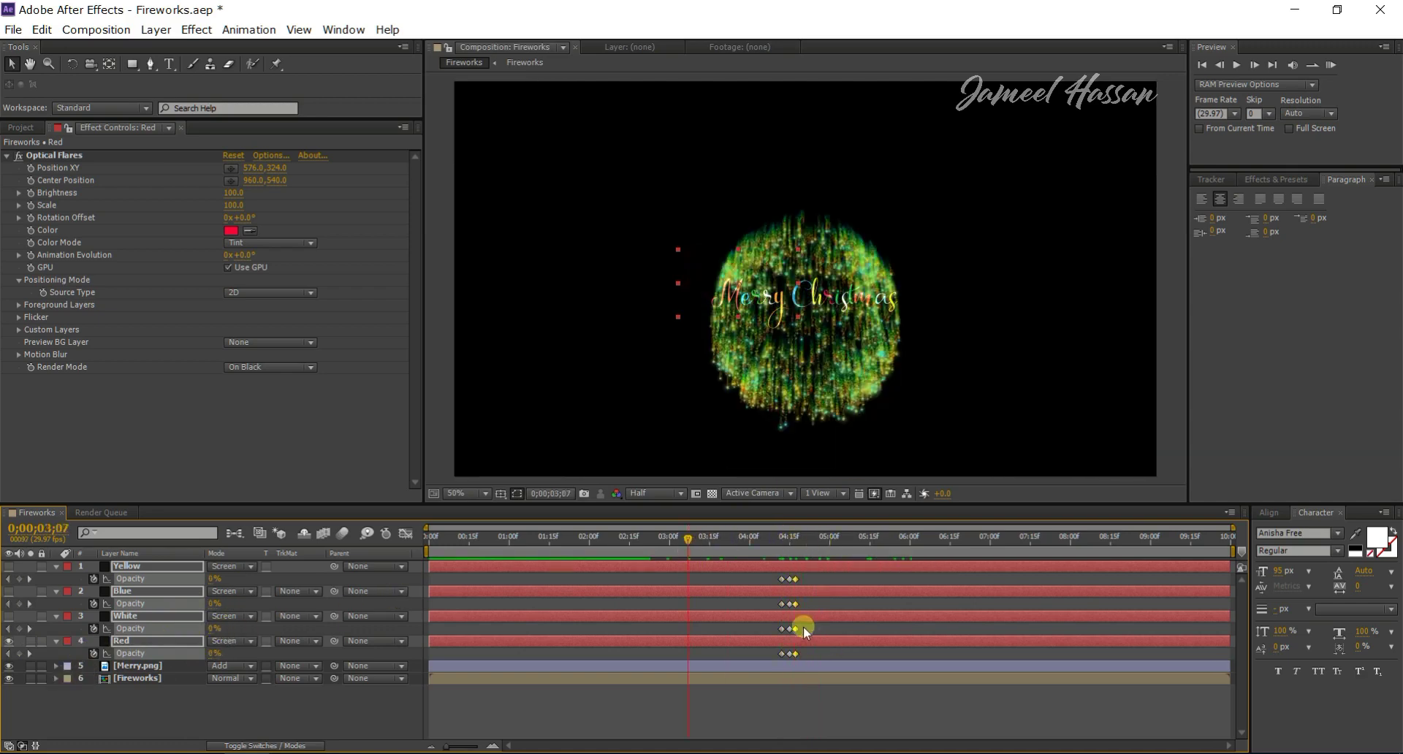
pyautogui.click(787, 629)
pyautogui.moveTo(806, 600)
pyautogui.mouseDown()
pyautogui.moveTo(766, 608)
pyautogui.moveTo(858, 590)
pyautogui.mouseUp()
pyautogui.click(166, 639)
pyautogui.moveTo(9, 616); pyautogui.dragTo(9, 567)
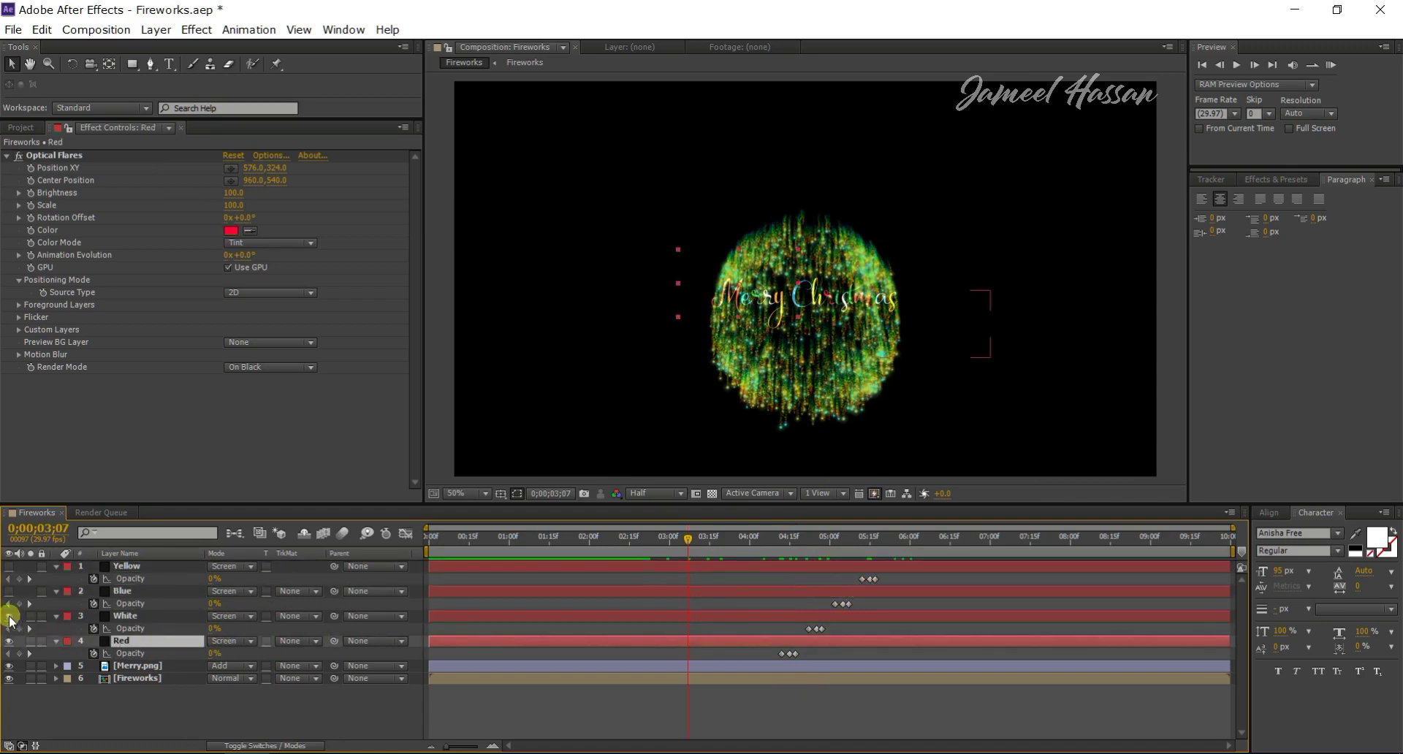
# - Paste the Red flare's twinkle keyframes again at 6;00
pyautogui.click(879, 581)
pyautogui.click(848, 603)
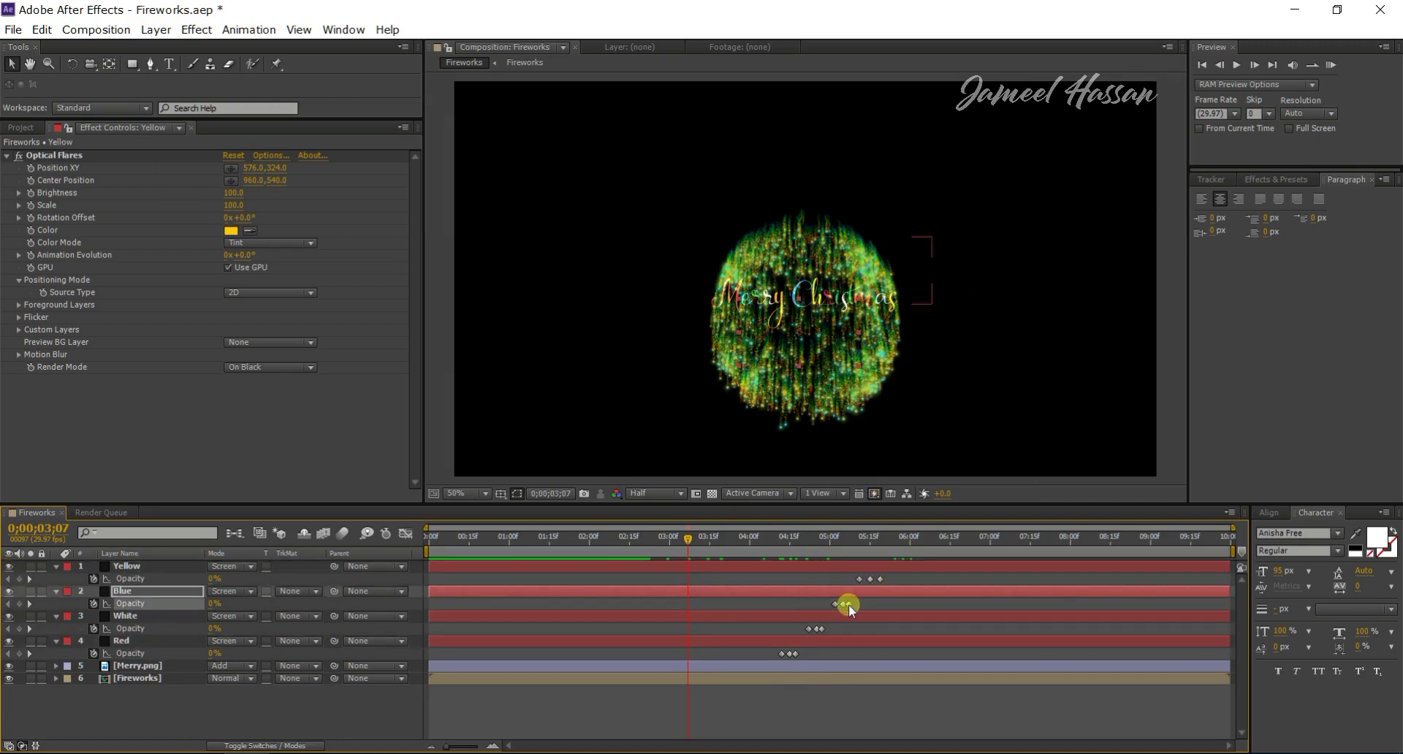
pyautogui.click(817, 629)
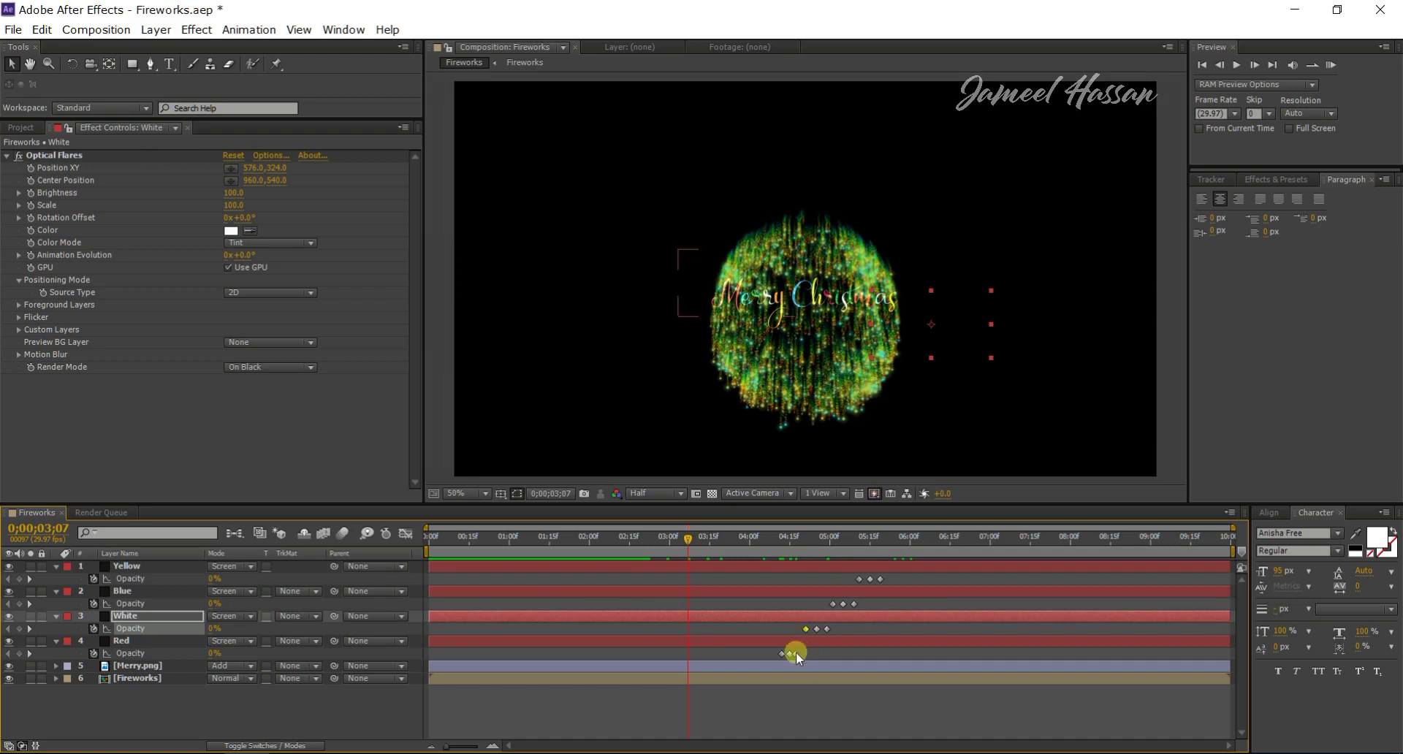
pyautogui.click(790, 654)
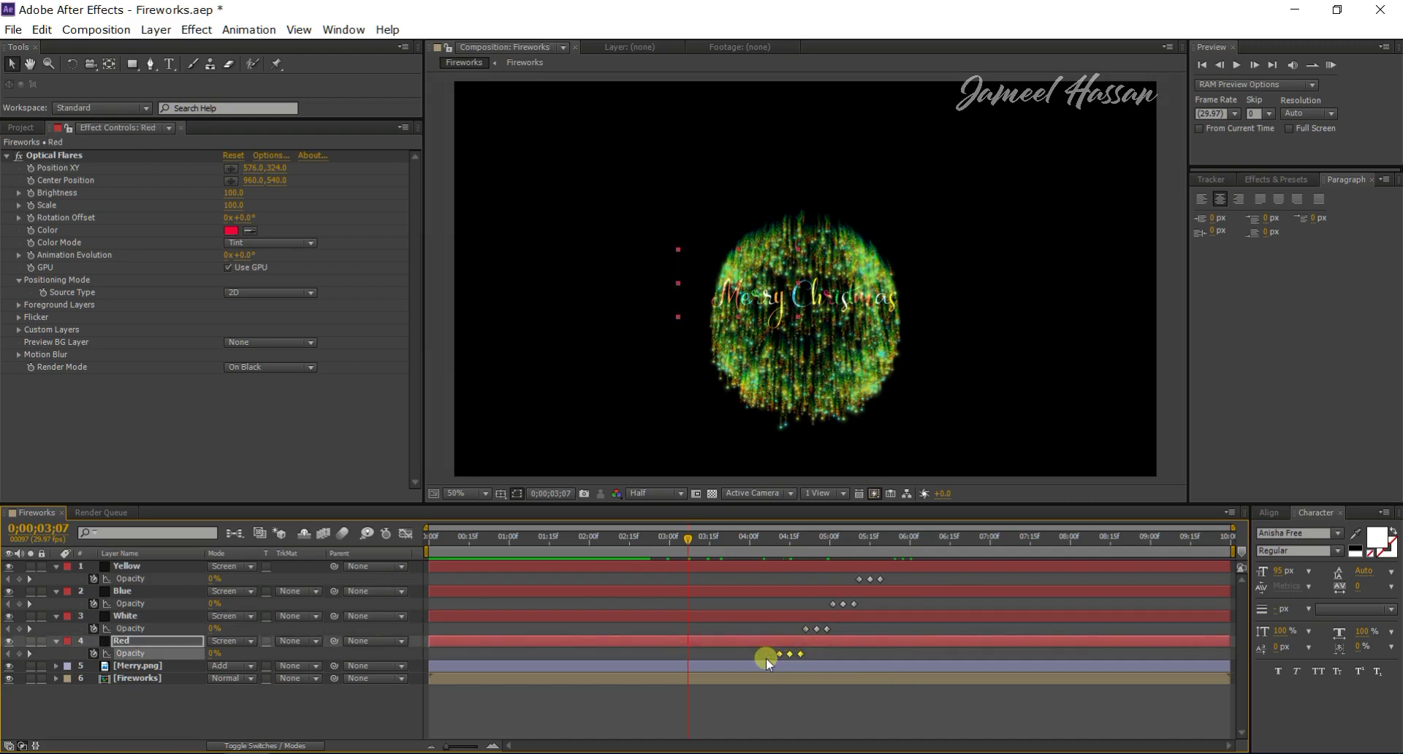
pyautogui.click(909, 541)
pyautogui.hotkey('ctrl', 'v')
pyautogui.click(840, 605)
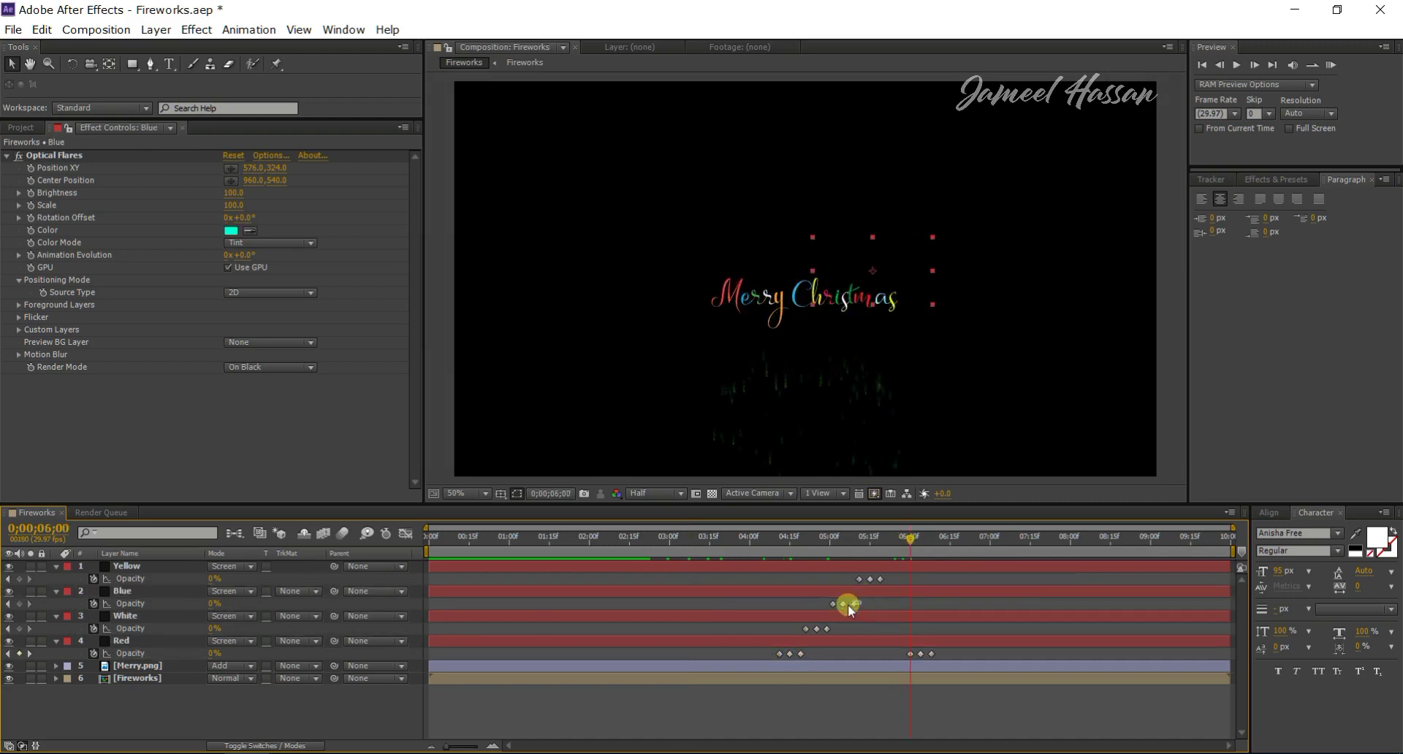
# - Paste the Blue twinkle at 6;12 and the White twinkle at 6;26
pyautogui.hotkey('ctrl', 'v')
pyautogui.click(806, 629)
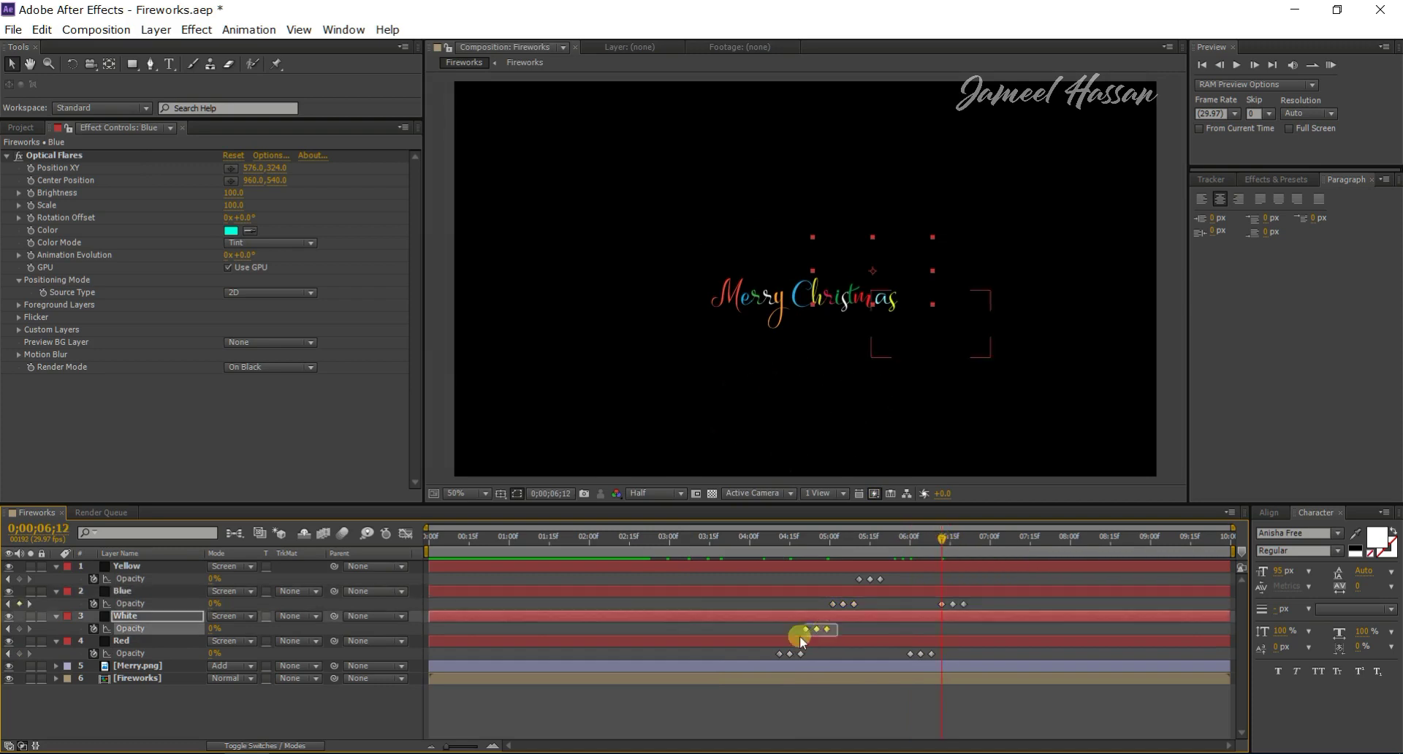
pyautogui.click(979, 540)
pyautogui.hotkey('ctrl', 'v')
# - Copy the Yellow flare's three opacity keyframes and paste them near 7;11
pyautogui.moveTo(888, 572); pyautogui.dragTo(840, 591)
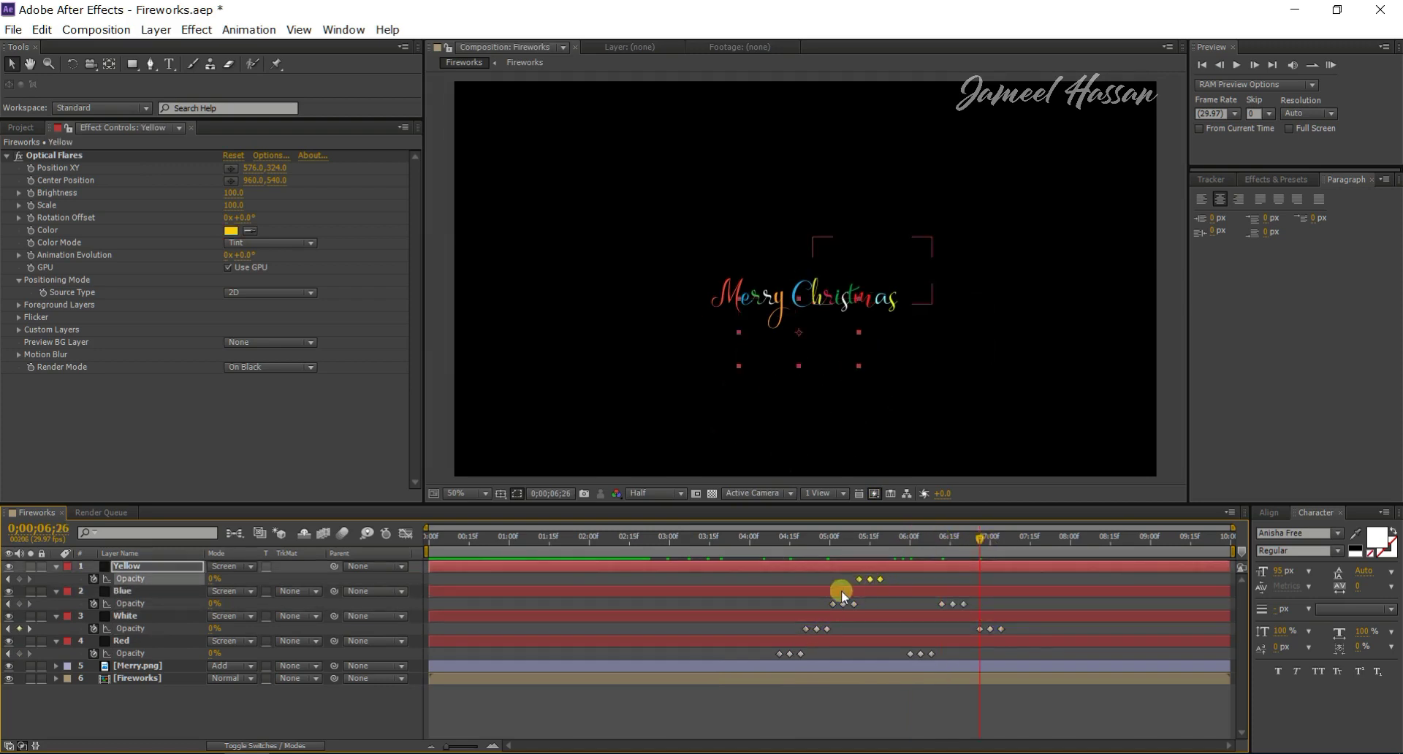
pyautogui.moveTo(1006, 541); pyautogui.dragTo(1011, 541)
pyautogui.click(1033, 572)
pyautogui.click(843, 586)
pyautogui.click(1020, 576)
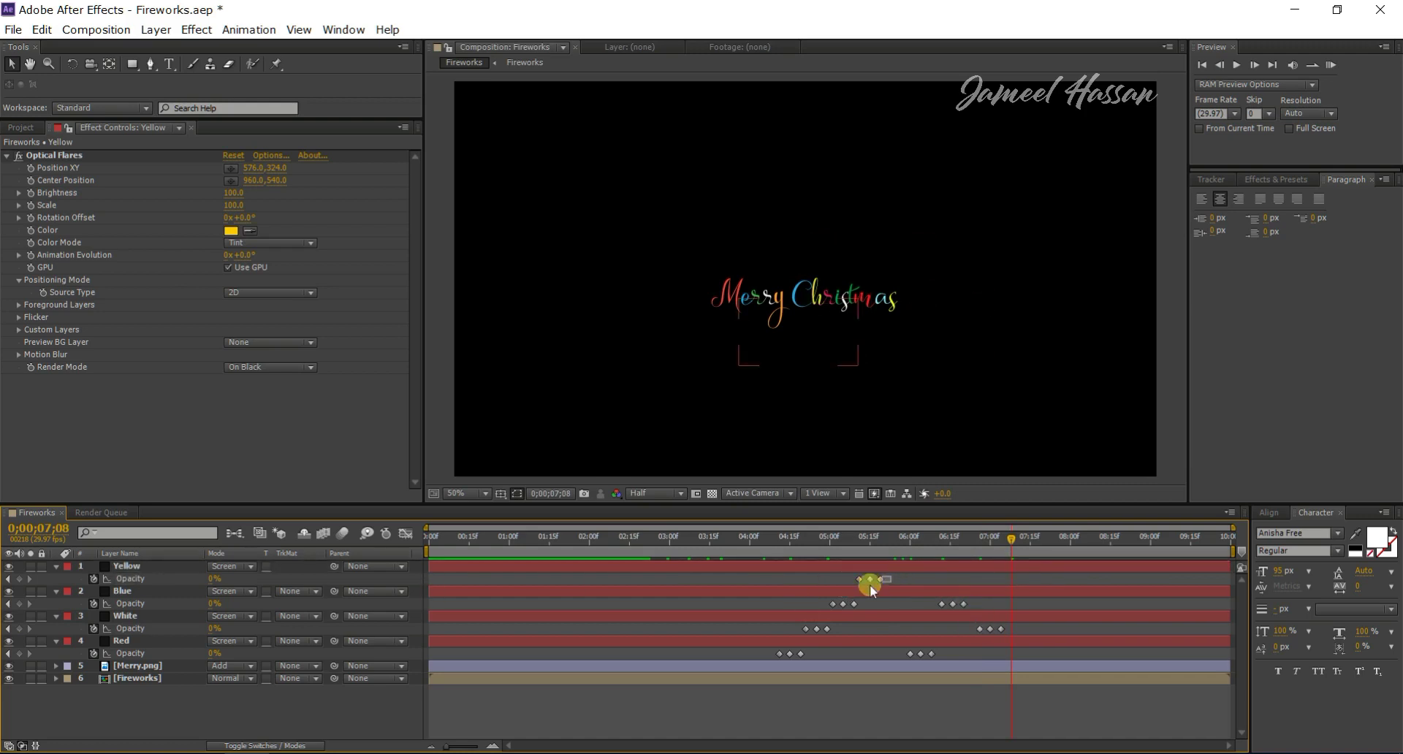
pyautogui.moveTo(889, 572); pyautogui.dragTo(839, 589)
pyautogui.hotkey('ctrl', 'c')
pyautogui.moveTo(1010, 541); pyautogui.dragTo(1049, 540)
pyautogui.hotkey('ctrl', 'v')
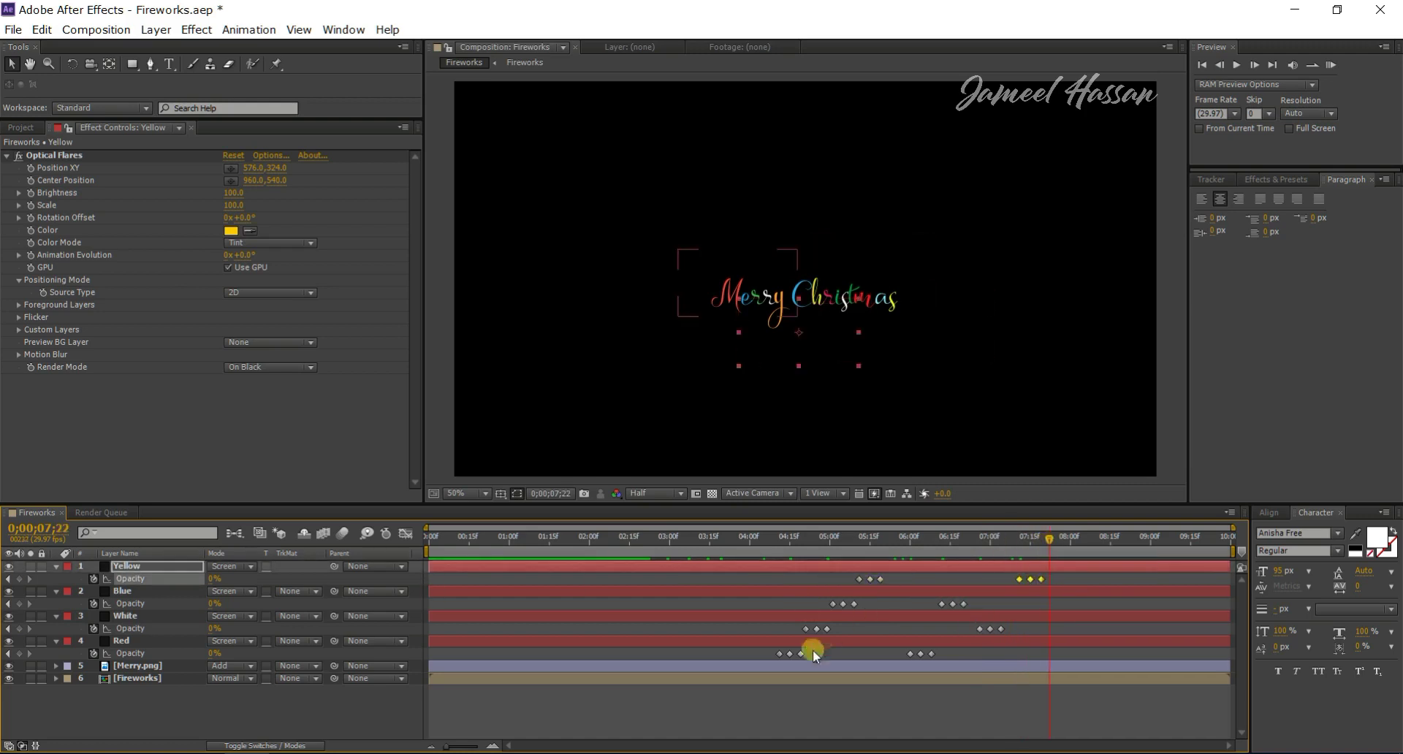
# - Work on the Red flare's opacity keyframes around 7;26–8;00, then return to 2;26
pyautogui.moveTo(812, 647); pyautogui.dragTo(765, 662)
pyautogui.click(1066, 653)
pyautogui.click(1059, 541)
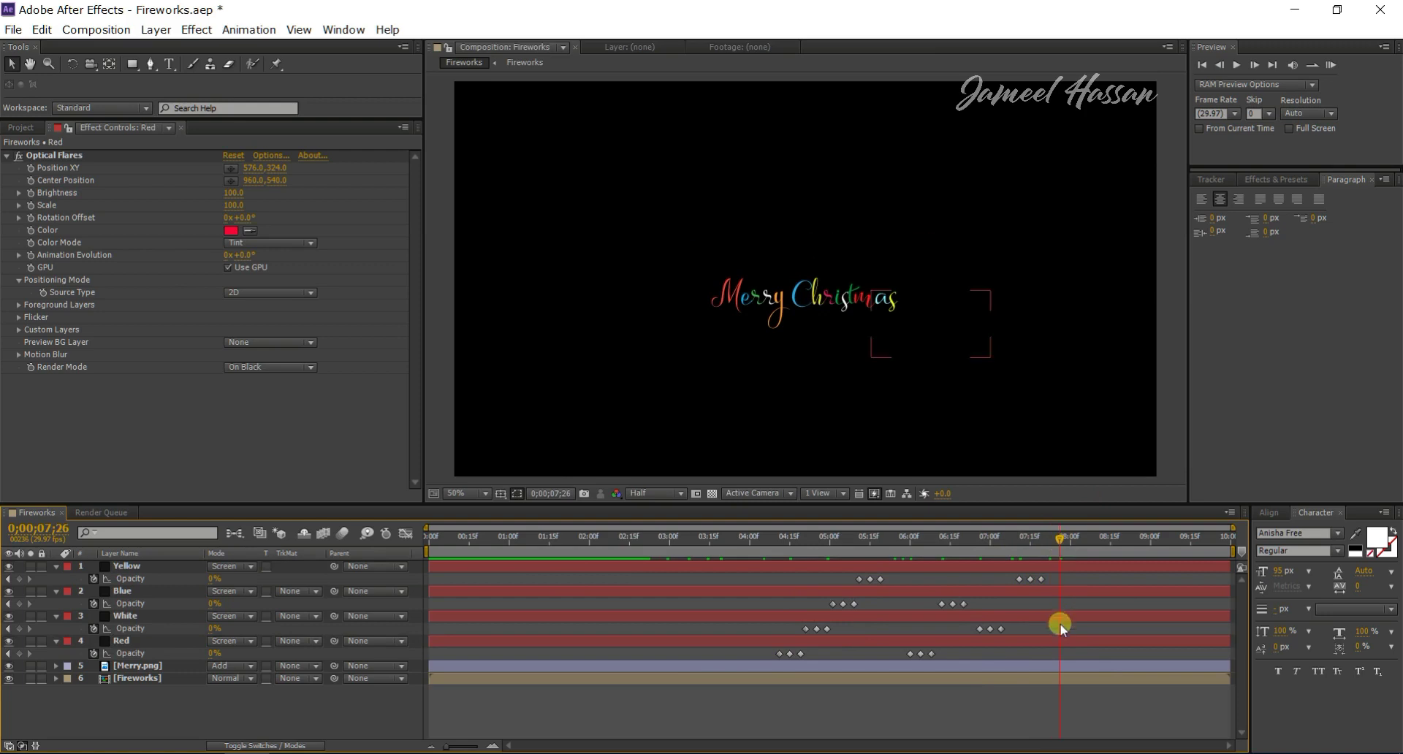
pyautogui.click(920, 657)
pyautogui.click(1062, 655)
pyautogui.press('pagedown')
pyautogui.press('pagedown')
pyautogui.press('pagedown')
pyautogui.click(1075, 577)
pyautogui.click(1068, 644)
pyautogui.moveTo(1069, 541); pyautogui.dragTo(661, 605)
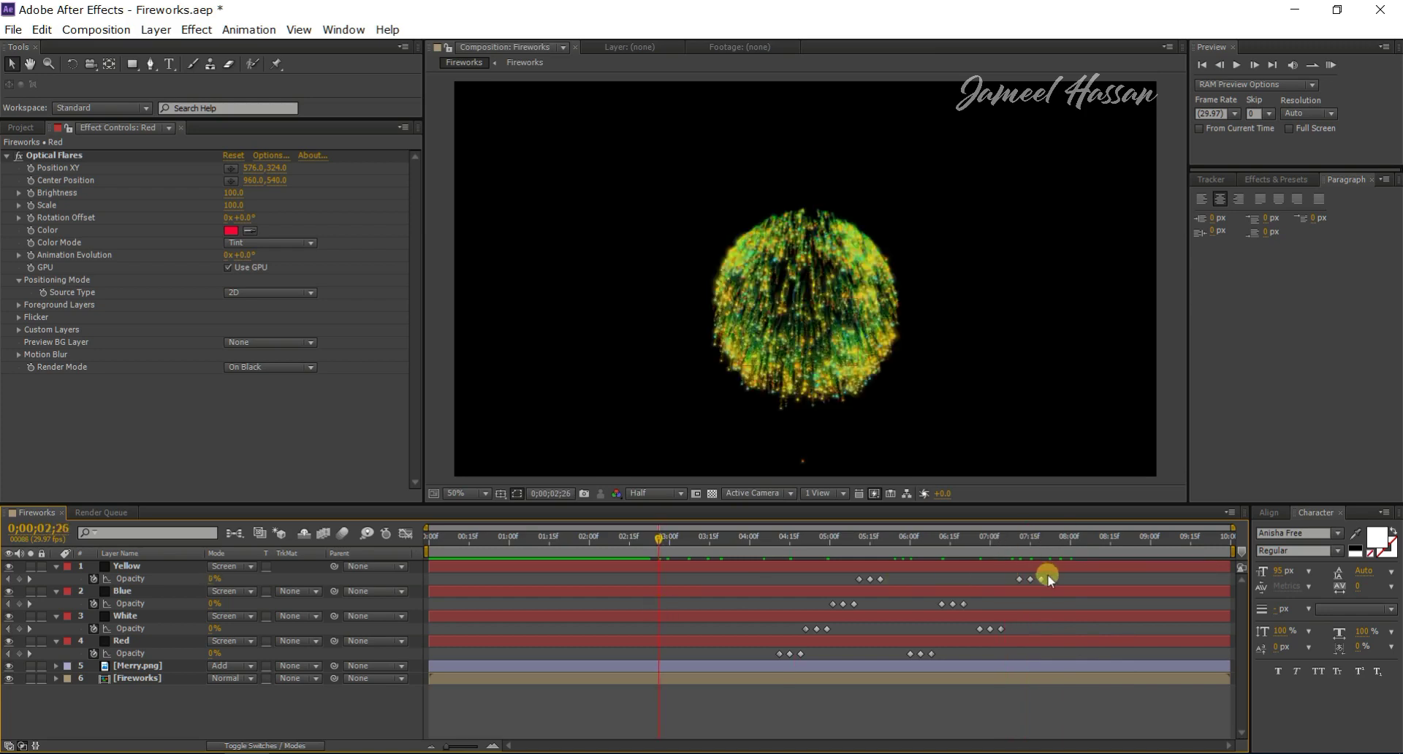
# - Select each flare's opacity keyframes in turn to check the staggered twinkle timing
pyautogui.click(1036, 578)
pyautogui.click(962, 604)
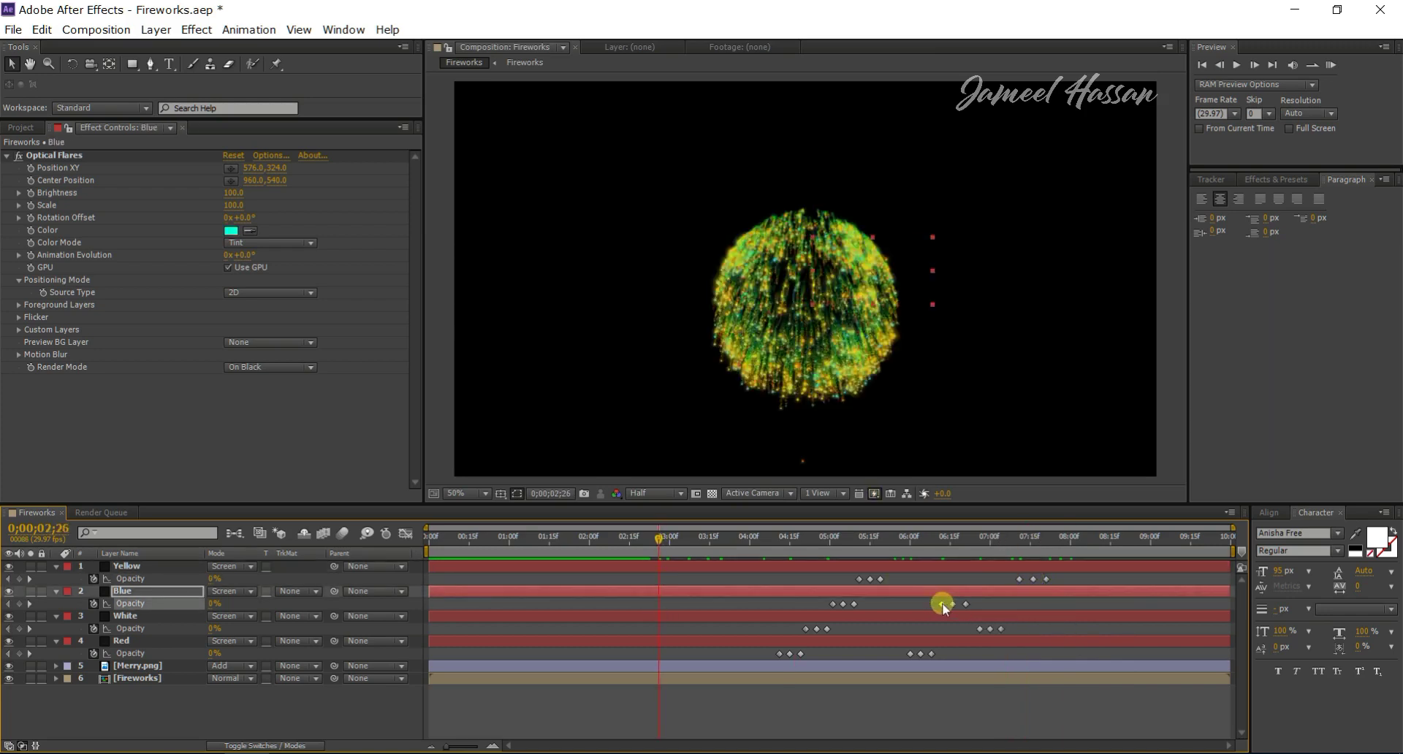
pyautogui.click(982, 629)
pyautogui.click(910, 652)
pyautogui.click(881, 578)
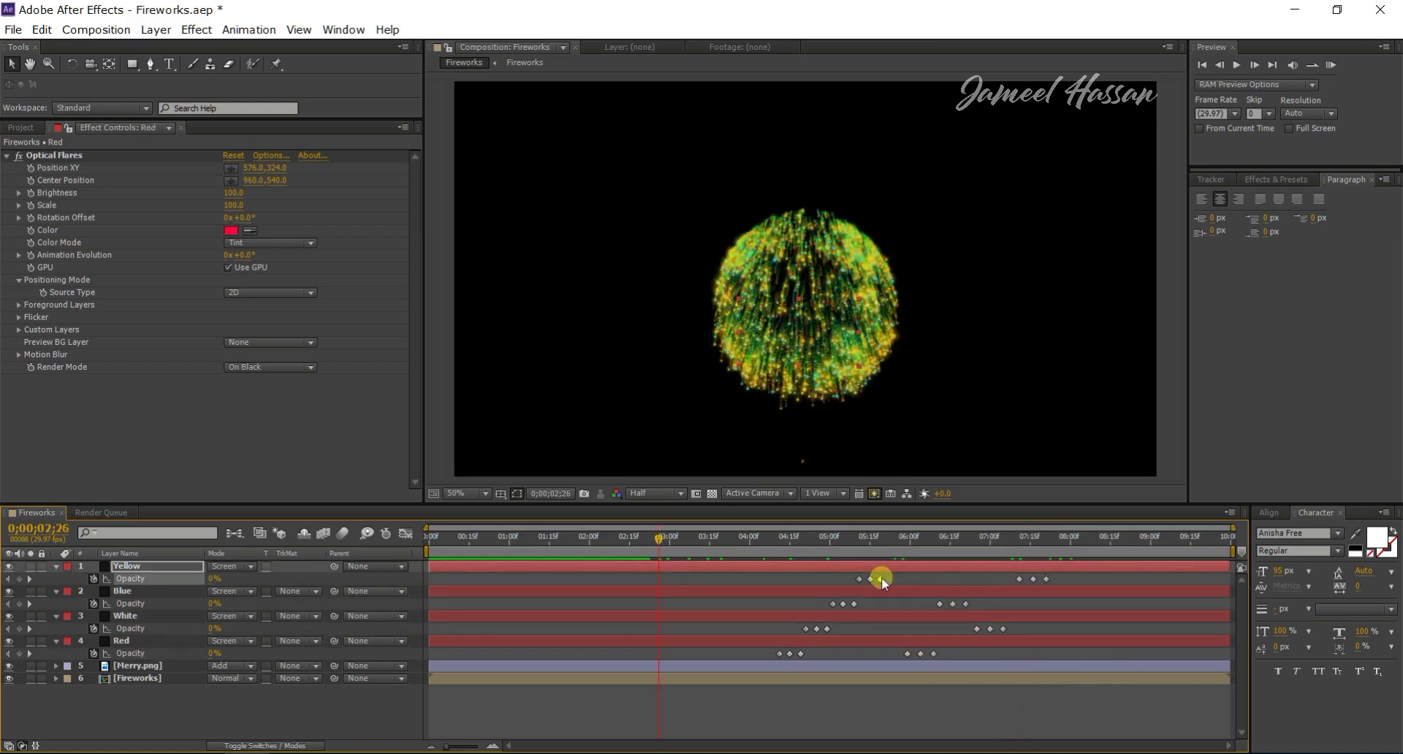
pyautogui.click(858, 577)
pyautogui.click(831, 603)
pyautogui.click(804, 628)
pyautogui.click(778, 654)
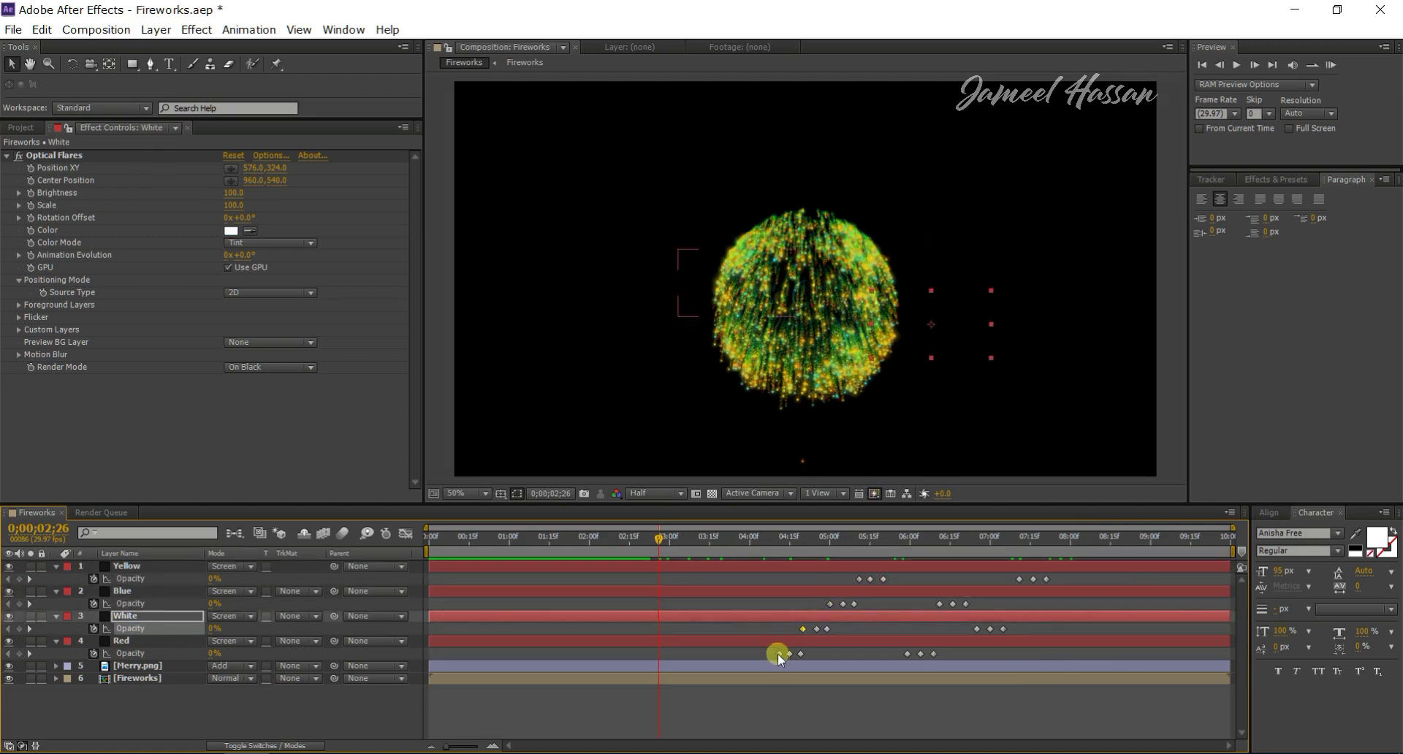
# - Apply Easy Ease (F9) to all four flares' twinkle keyframes, including White's last three
pyautogui.moveTo(1052, 574); pyautogui.dragTo(840, 582)
pyautogui.moveTo(972, 596); pyautogui.dragTo(776, 656)
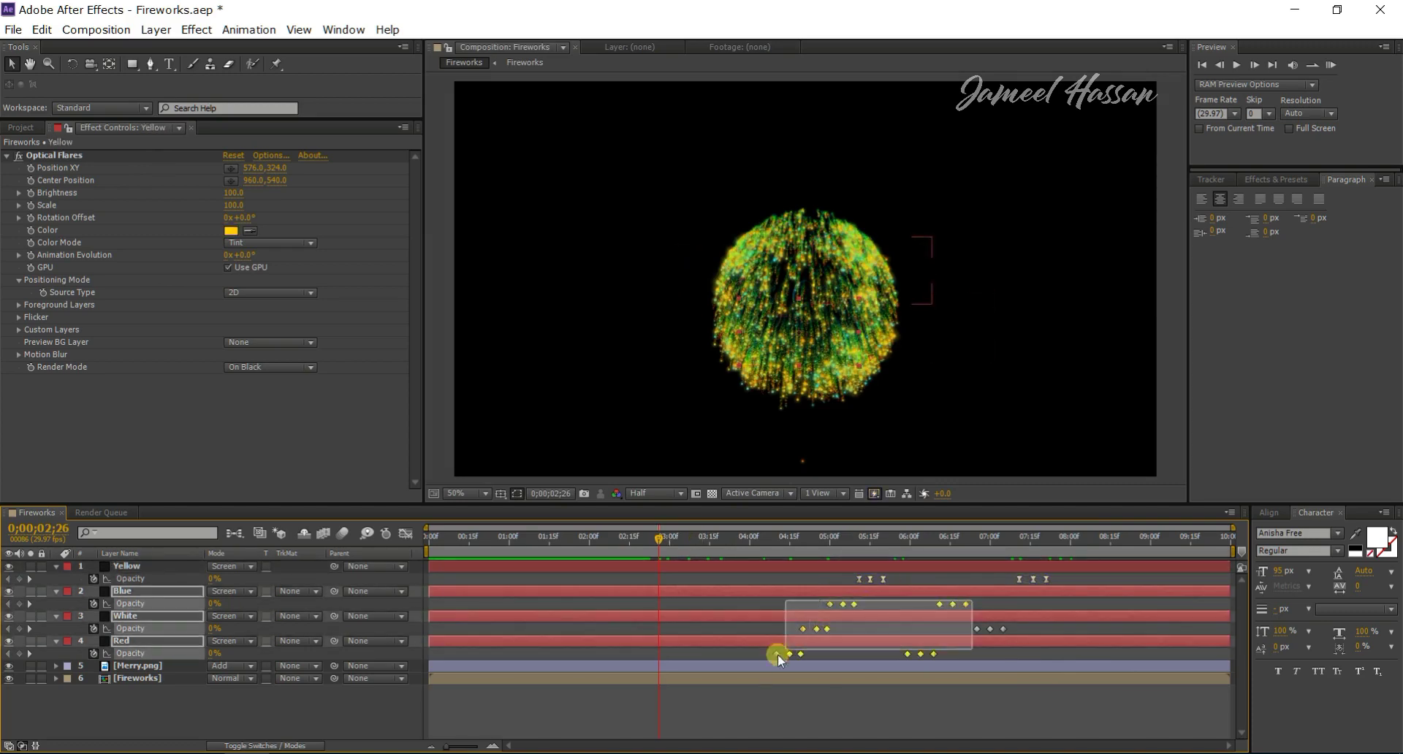
pyautogui.press('F9')
pyautogui.moveTo(1010, 625); pyautogui.dragTo(956, 637)
pyautogui.press('F9')
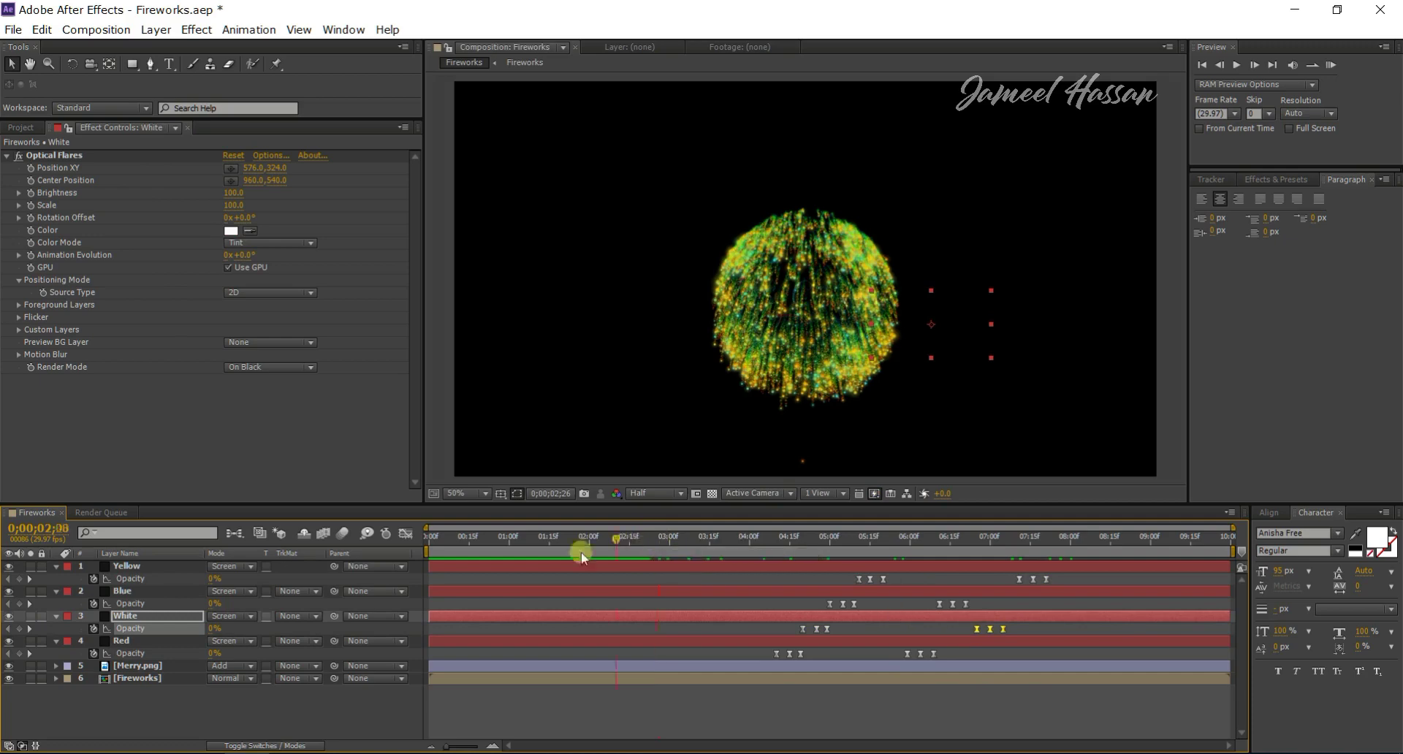
# - Preview the twinkles up to 8;00, collapse all four flares' Opacity rows, and select the flare layers
pyautogui.click(1330, 65)
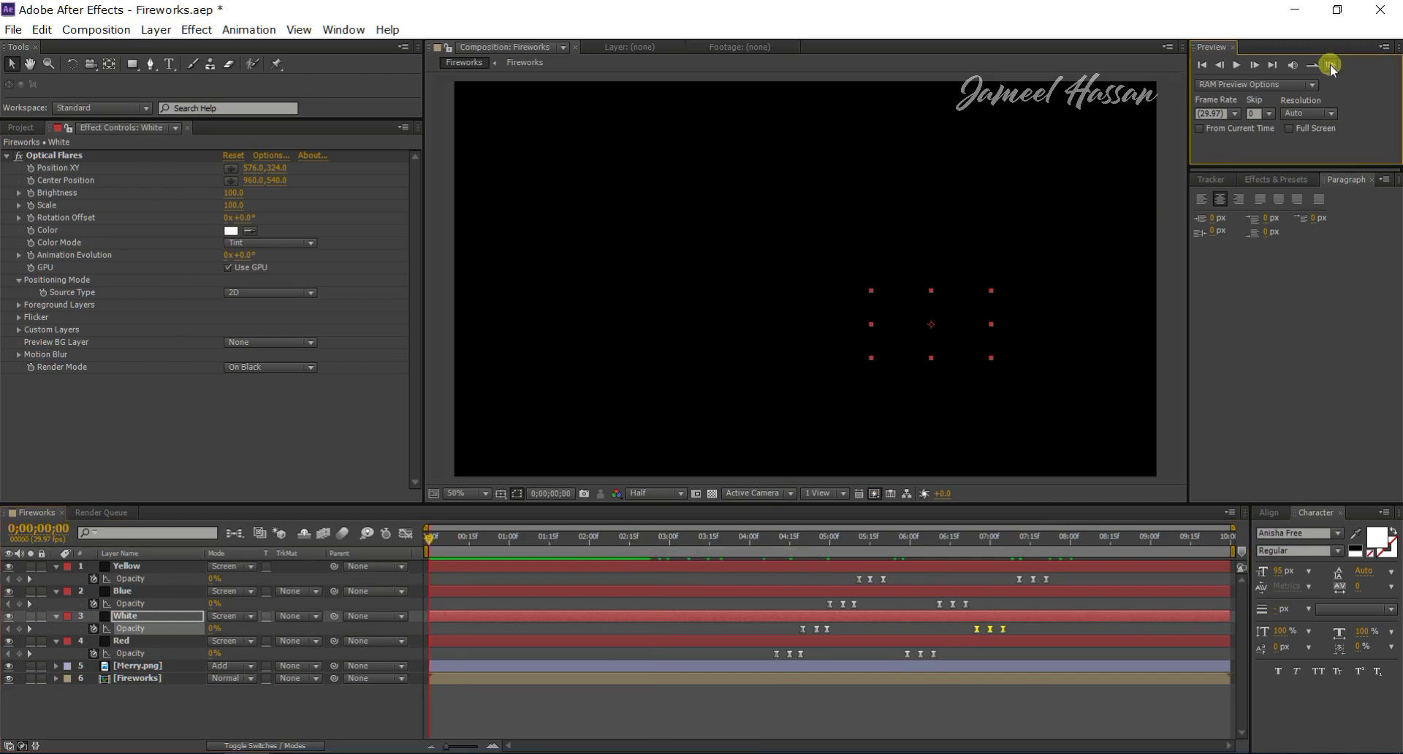
pyautogui.click(1069, 541)
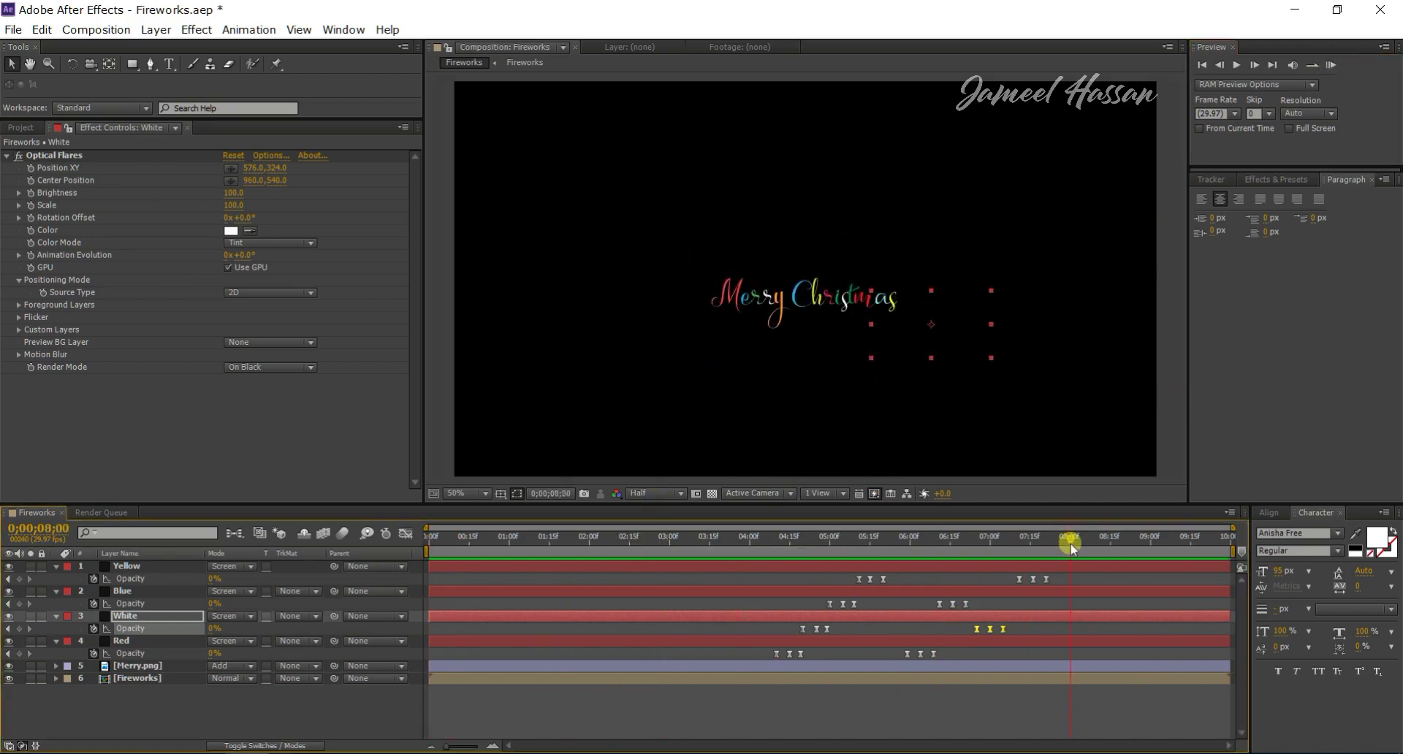
pyautogui.click(55, 565)
pyautogui.click(55, 578)
pyautogui.click(55, 591)
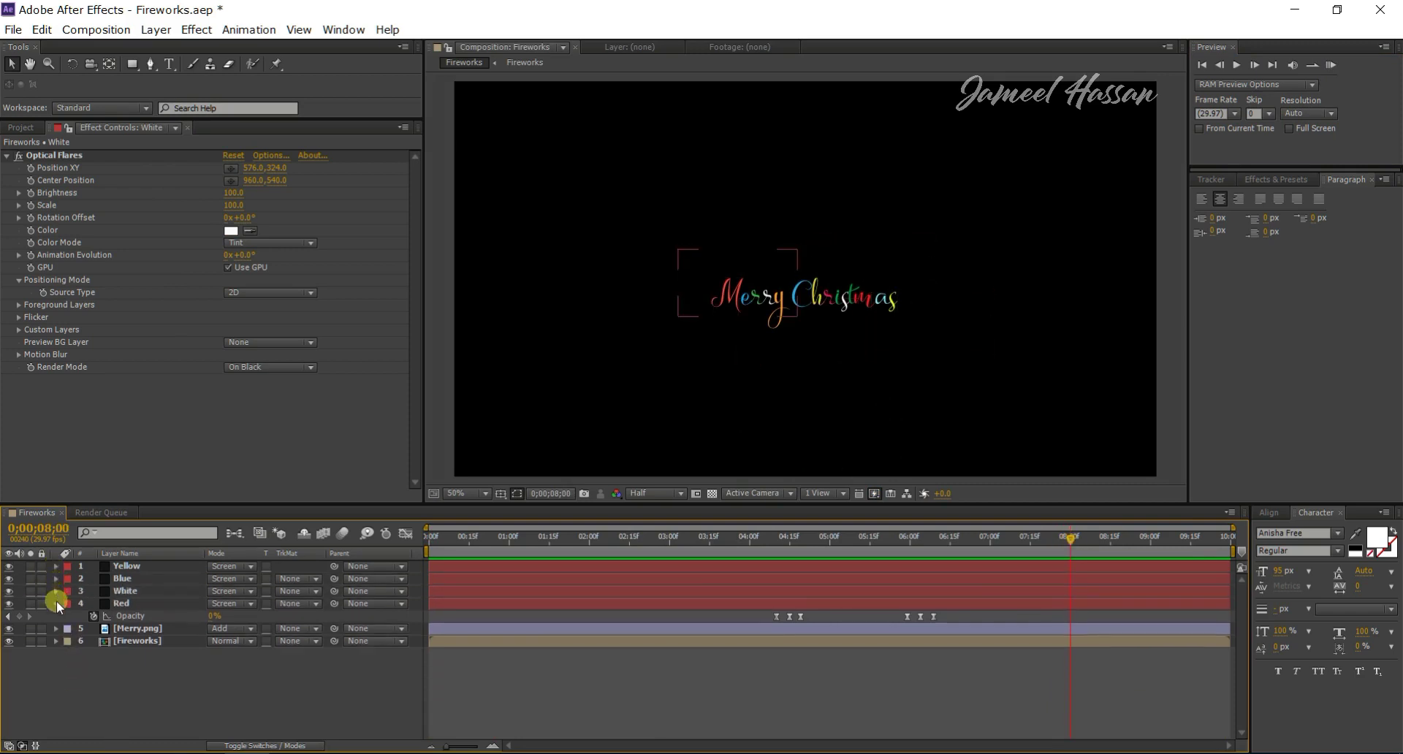
pyautogui.click(55, 603)
pyautogui.click(169, 567)
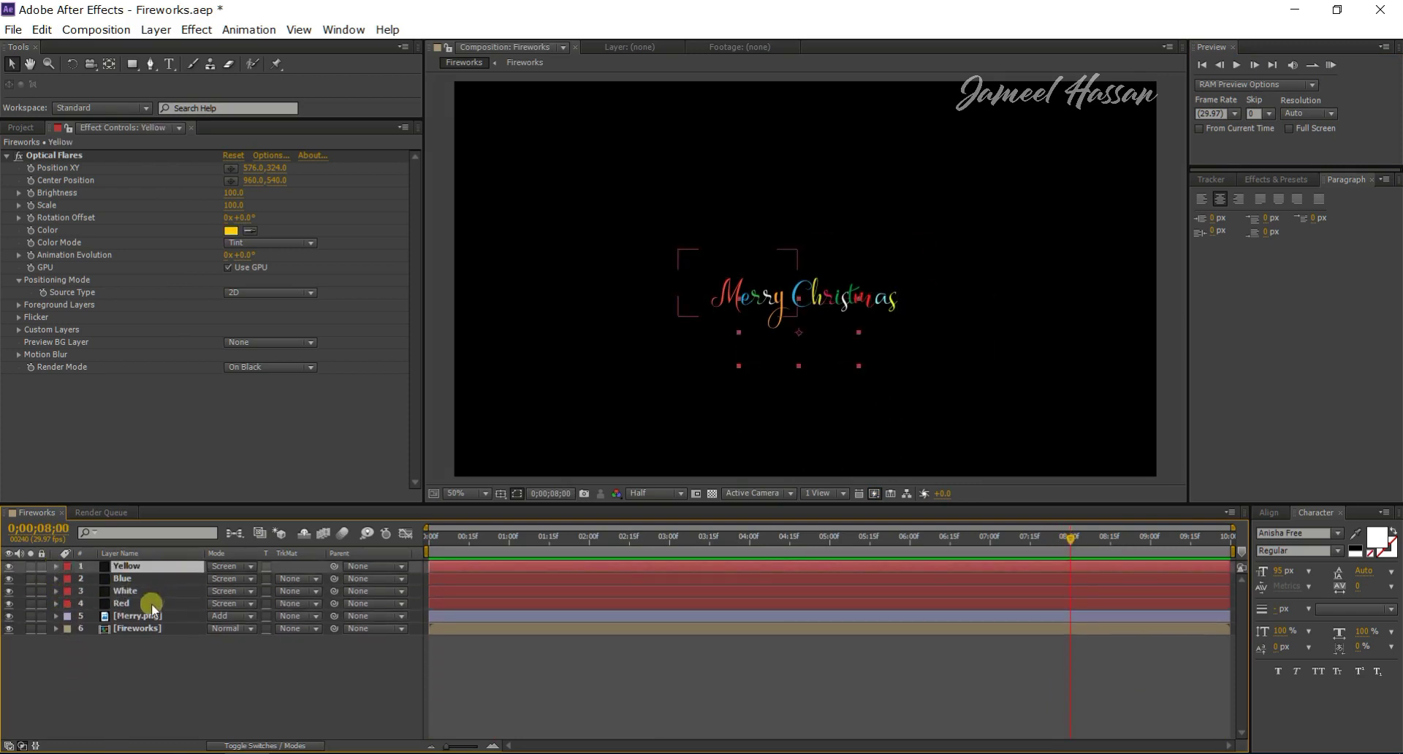
pyautogui.keyDown('shift'); pyautogui.click(151, 604); pyautogui.keyUp('shift')
# - Pre-compose the four flare layers into a composition named Stars
pyautogui.rightClick(152, 581)
pyautogui.click(212, 627)
pyautogui.write('Stars')
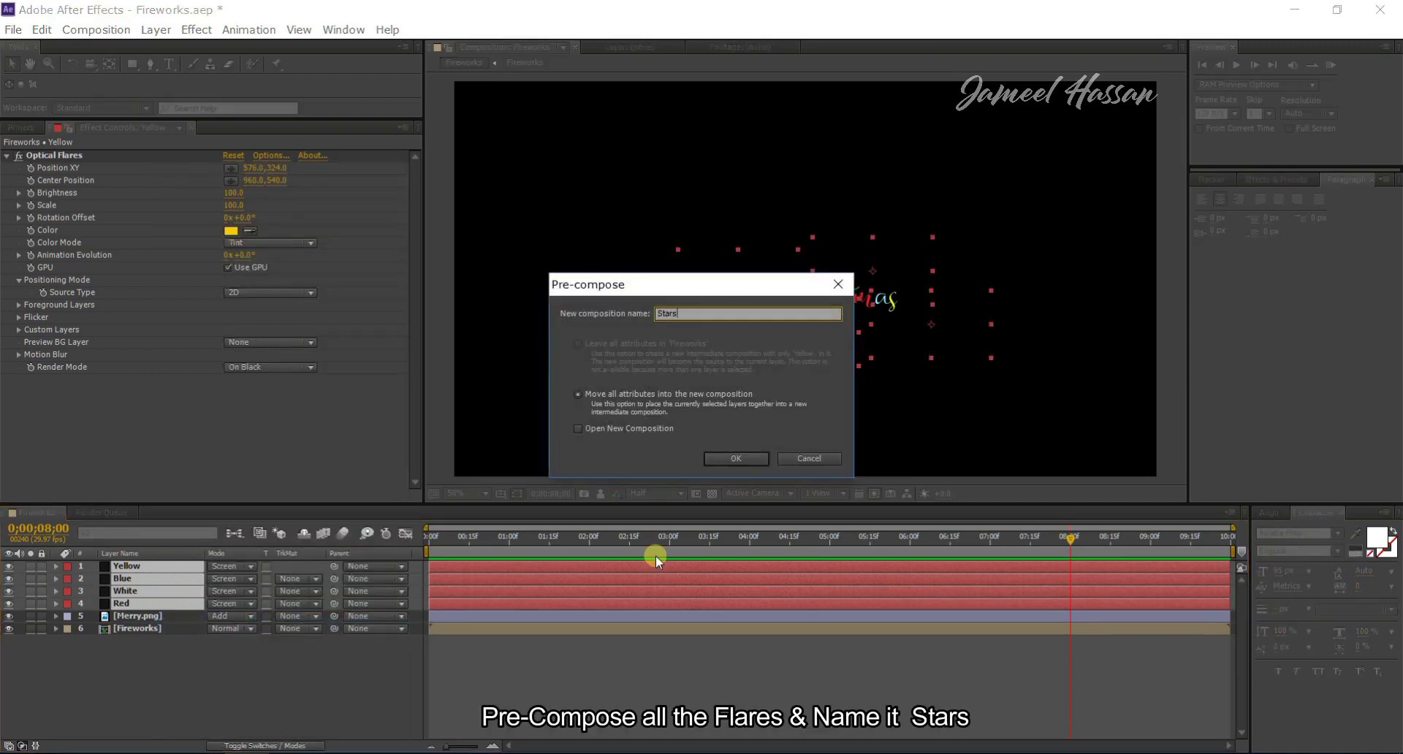
pyautogui.click(737, 459)
# - Pre-compose Stars, Merry.png and Fireworks together into a composition named Final
pyautogui.moveTo(144, 616); pyautogui.dragTo(146, 572)
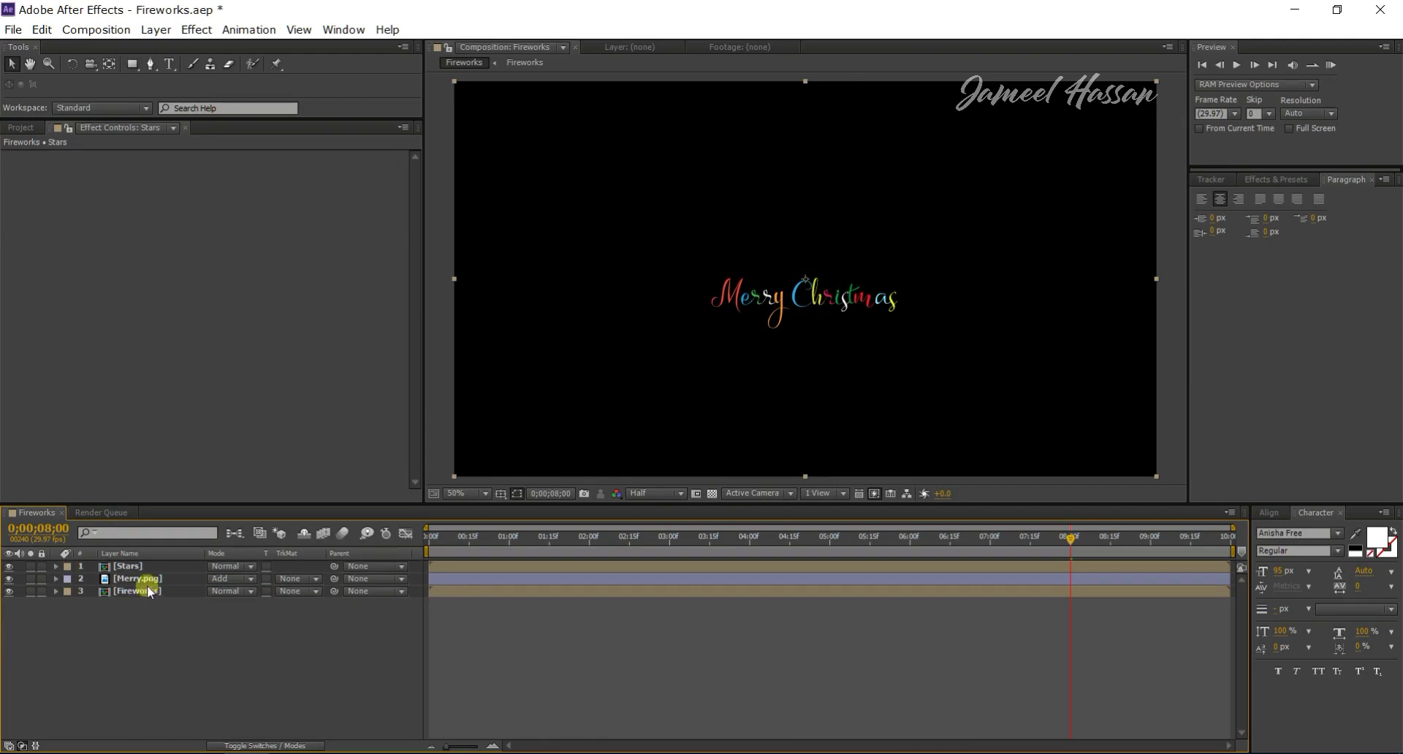
pyautogui.rightClick(146, 573)
pyautogui.click(182, 627)
pyautogui.write('Final')
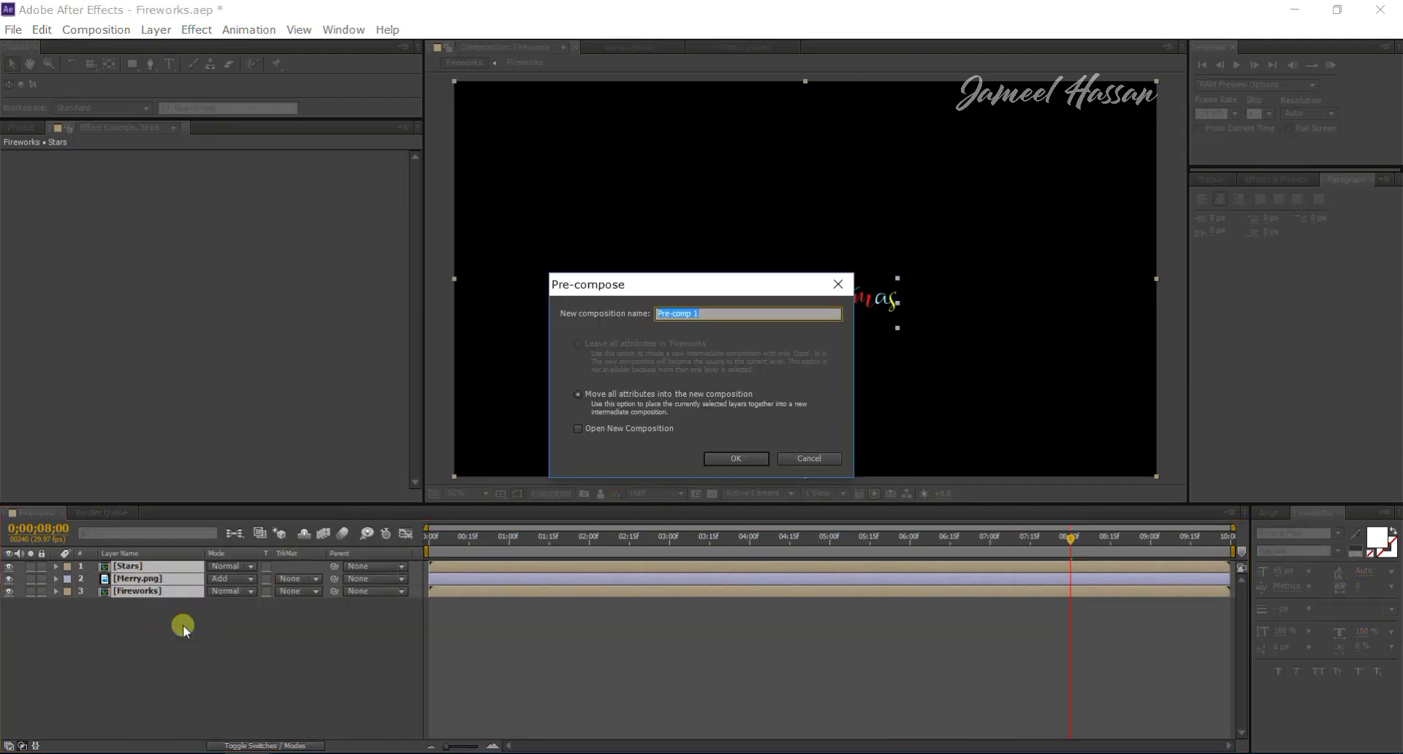
pyautogui.click(737, 458)
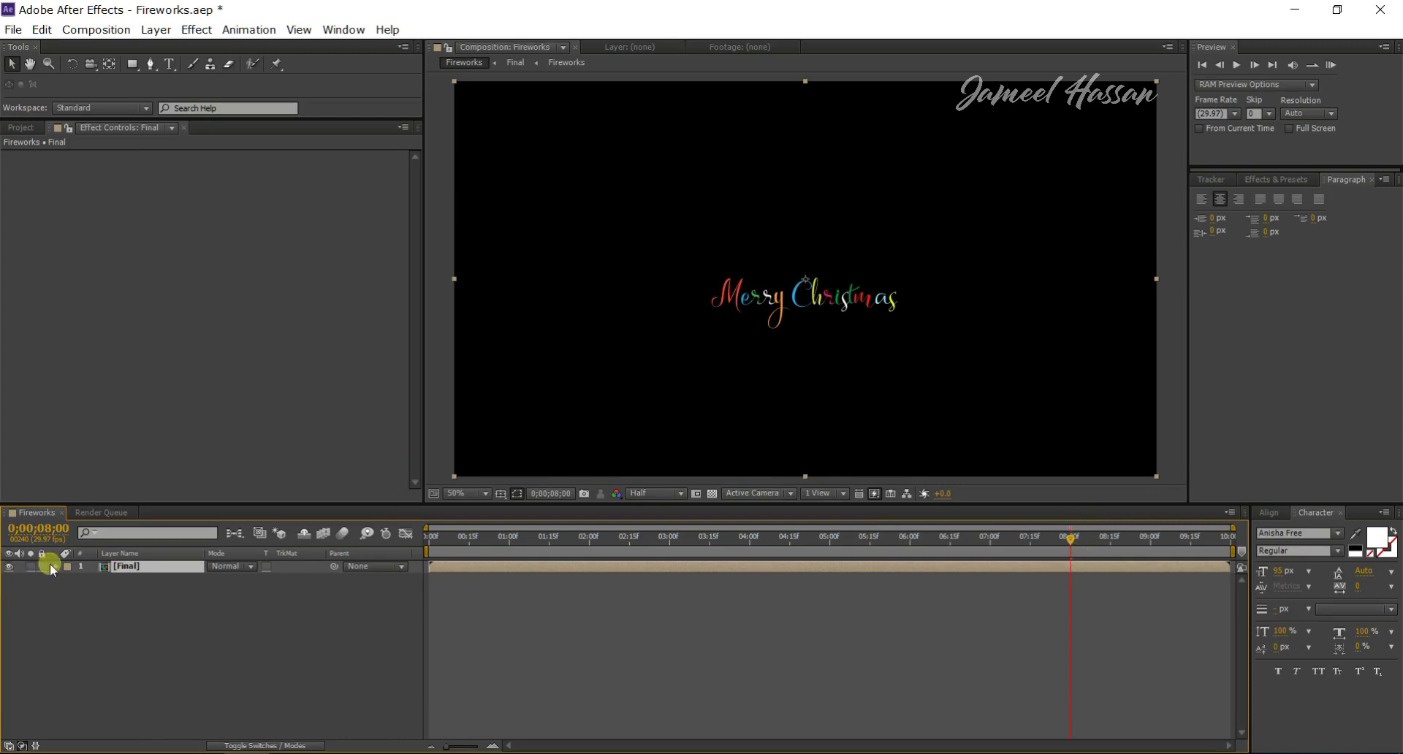
# - Keyframe the Final layer's Opacity from 100% at 8;00 to 0% at 9;00
pyautogui.click(94, 578)
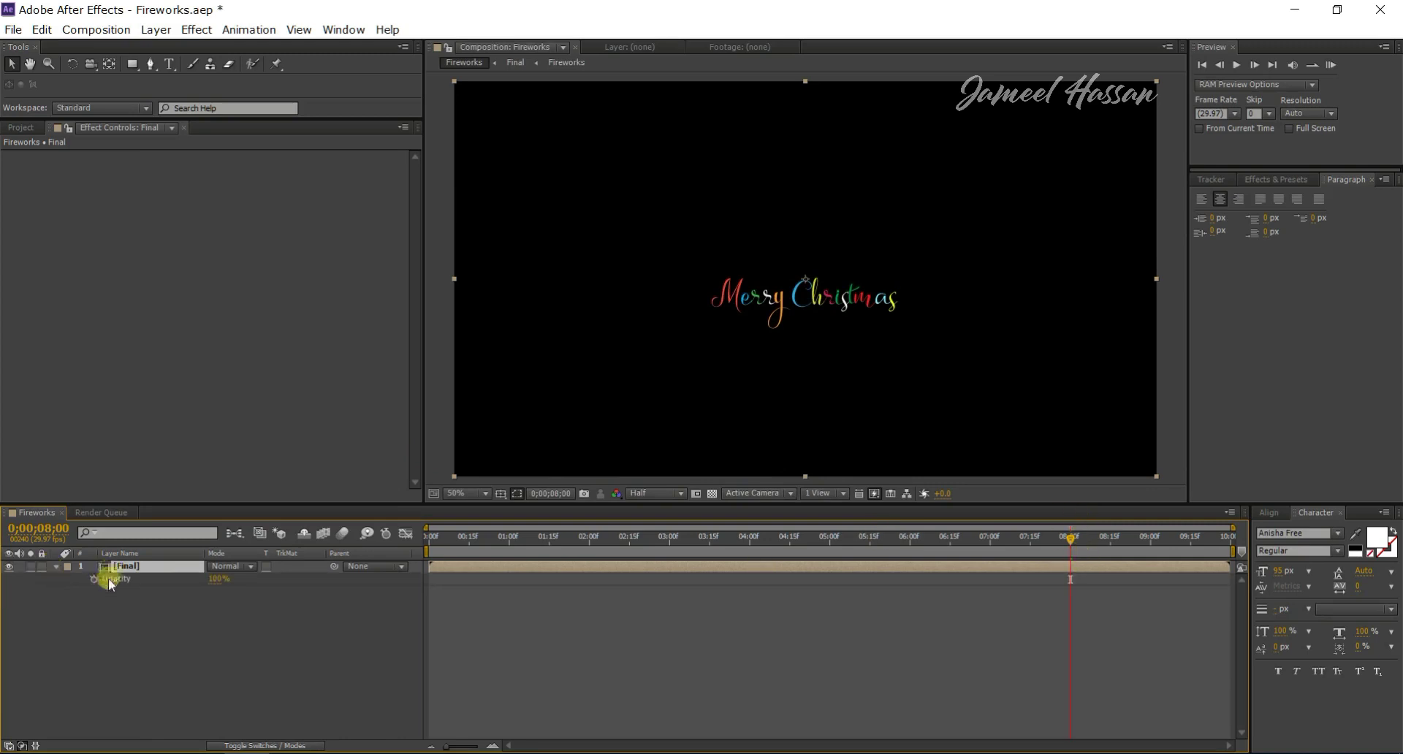
pyautogui.click(1149, 539)
pyautogui.moveTo(216, 578); pyautogui.dragTo(70, 599)
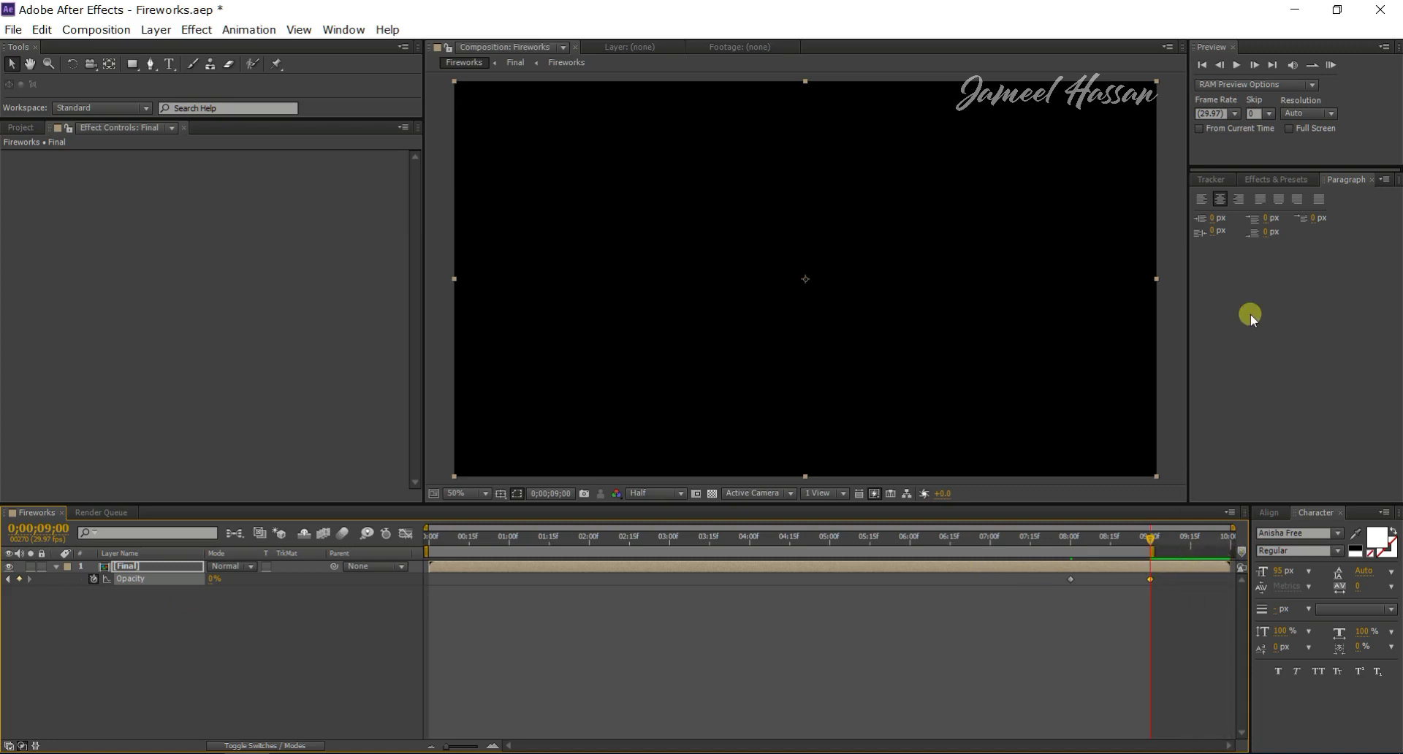
# - Preview the finished fireworks greeting with its fade-out
pyautogui.click(1371, 179)
pyautogui.click(1331, 65)
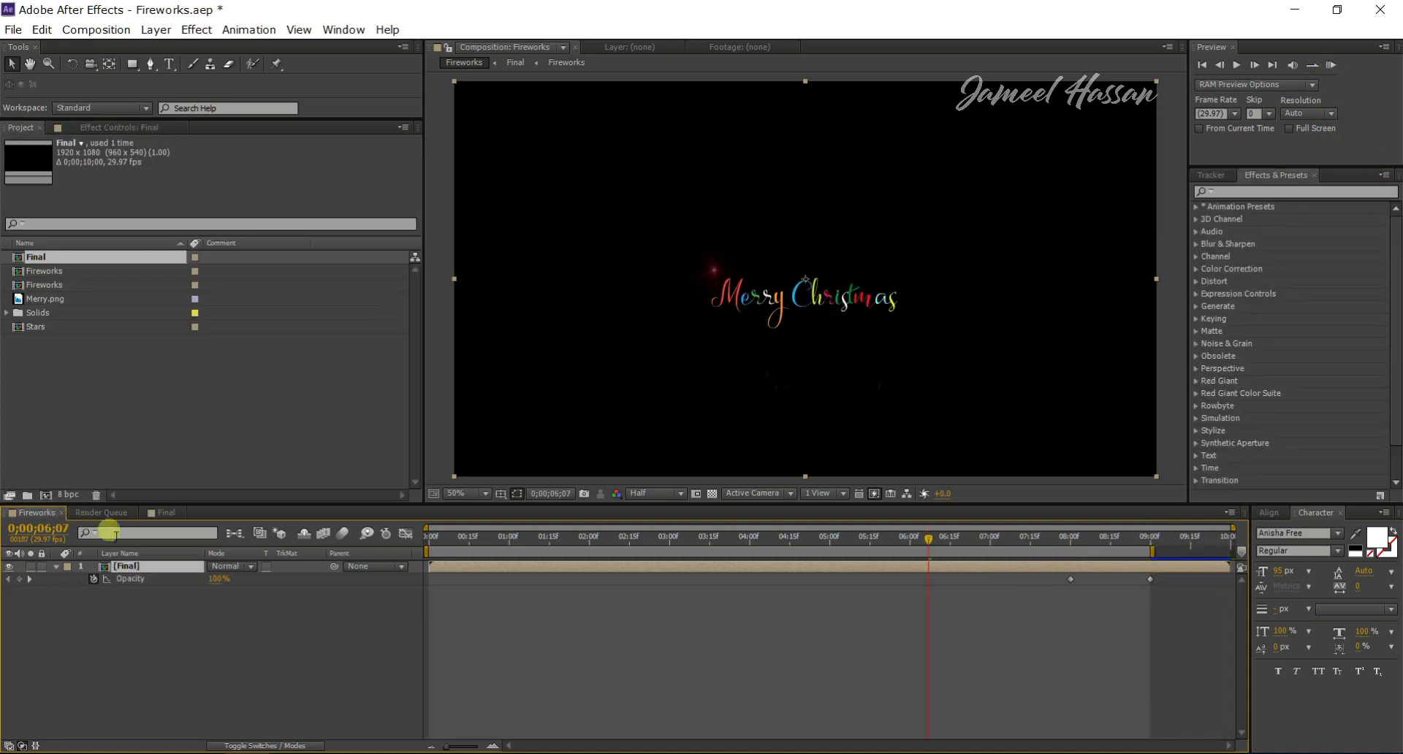
pyautogui.click(878, 568)
pyautogui.click(1330, 68)
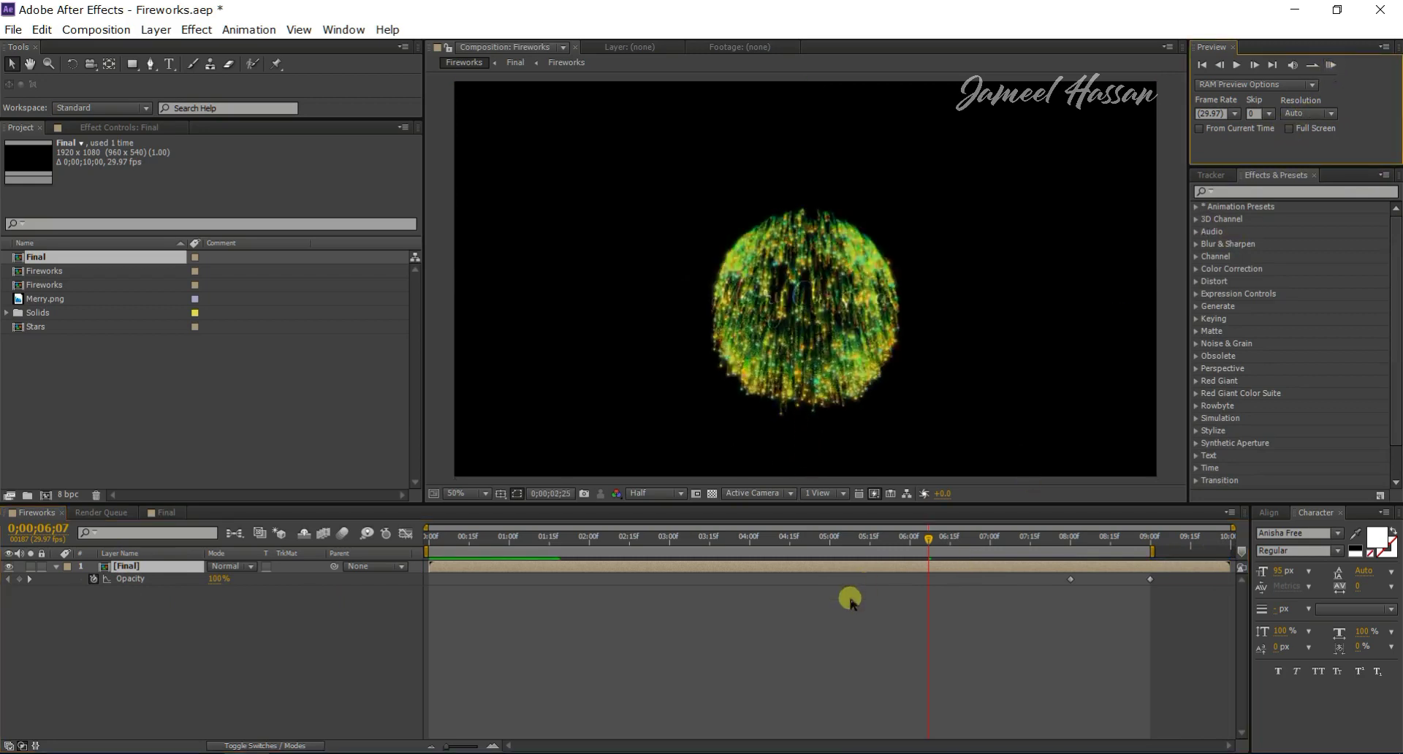